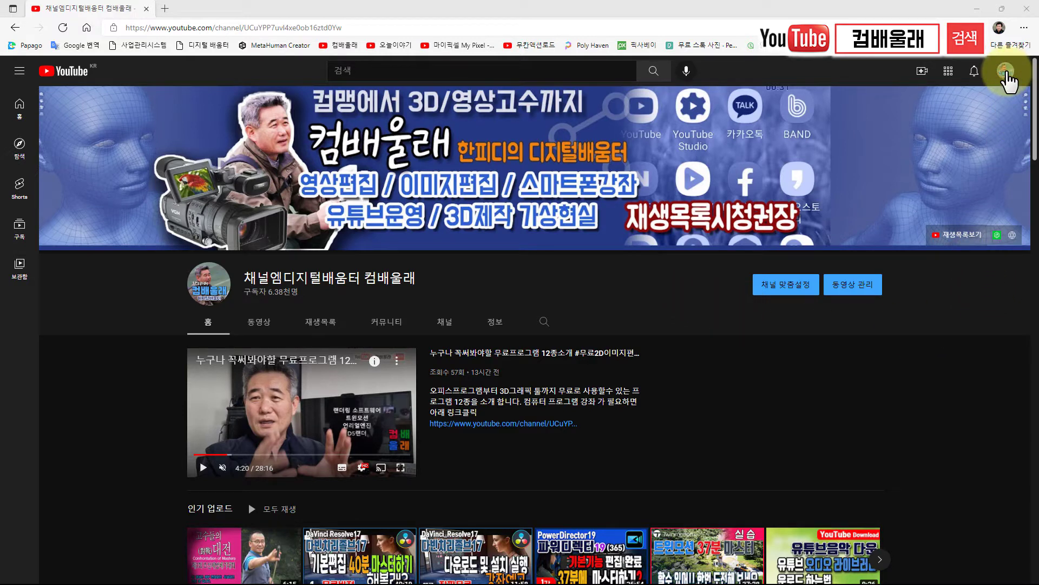
Open the channel's YouTube Studio dashboard from the profile avatar's account menu
click(1006, 72)
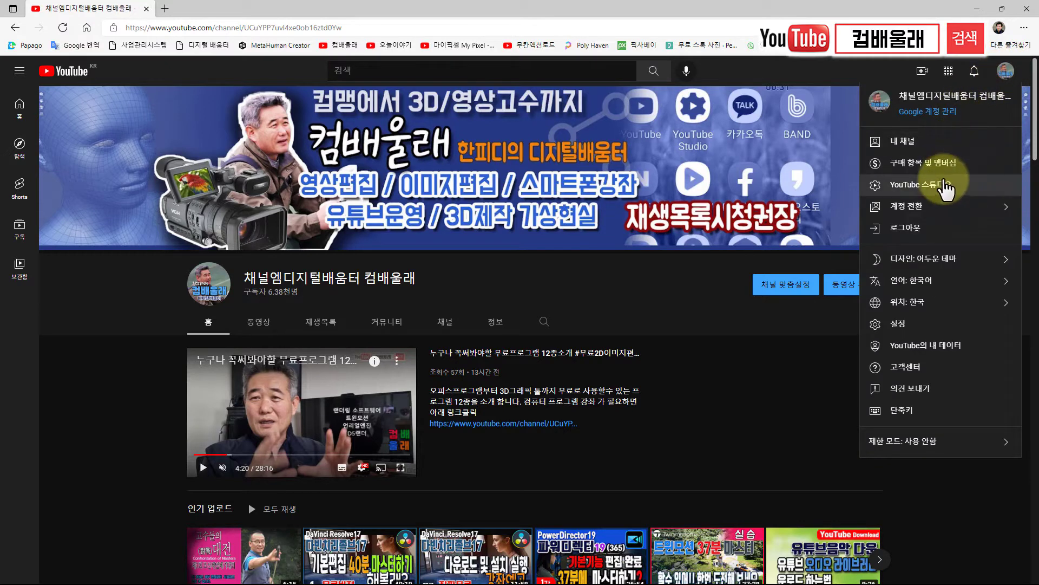
click(938, 185)
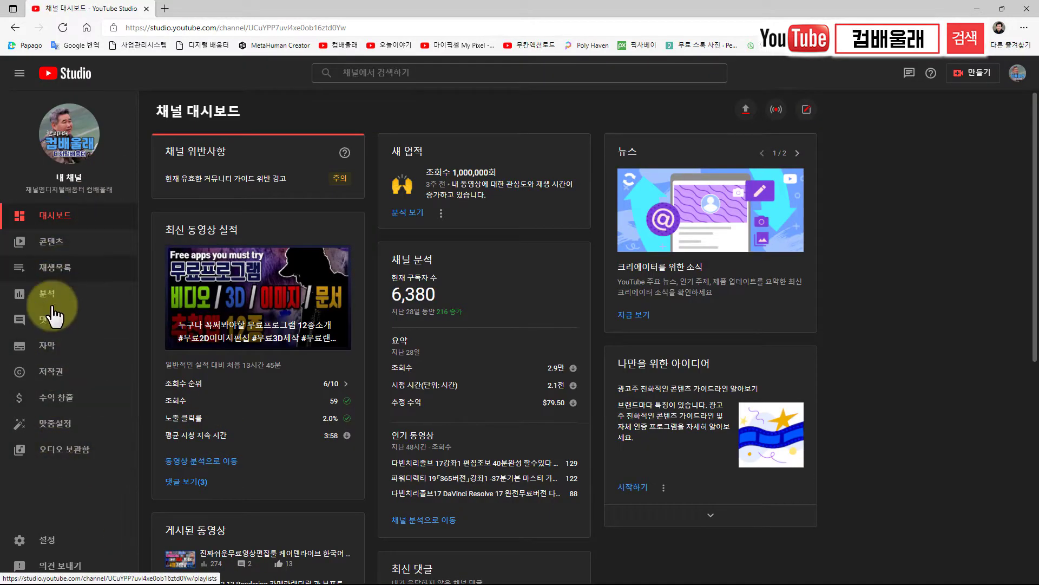
click(68, 464)
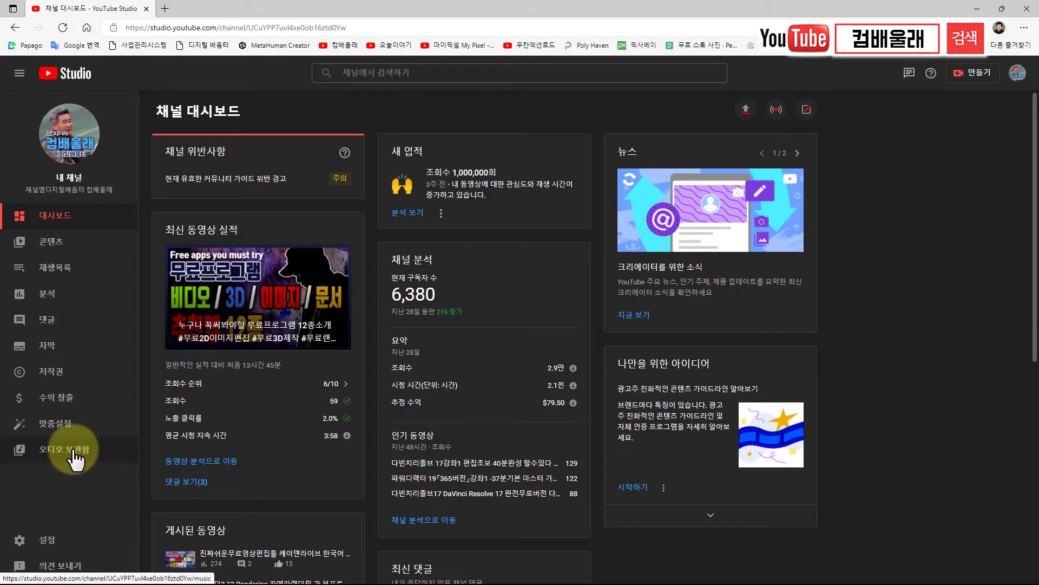
Open the Audio Library's free music list and browse down and back to the top
click(72, 454)
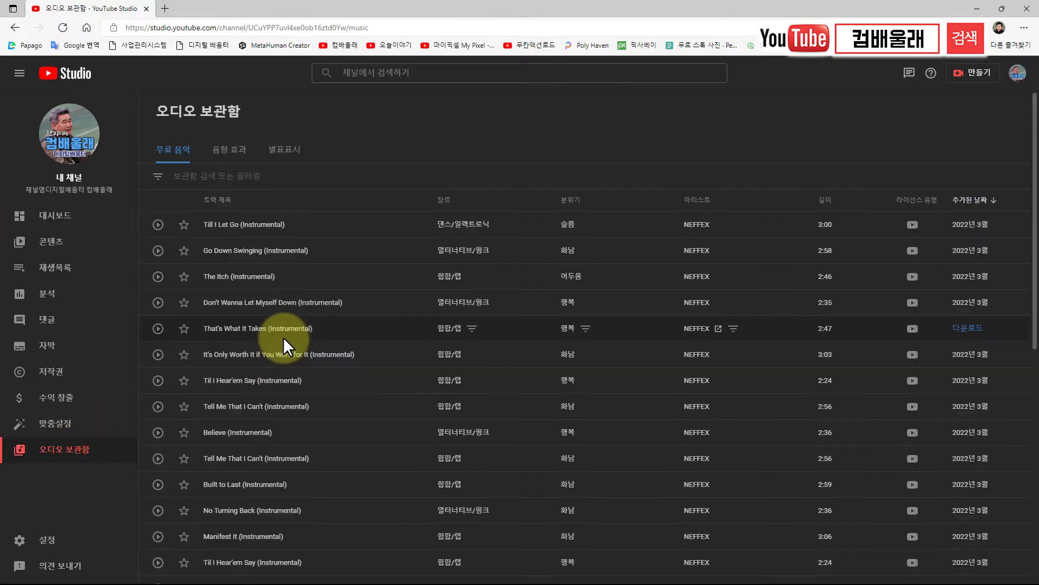
scroll(298, 329, down, 4)
scroll(341, 304, down, 4)
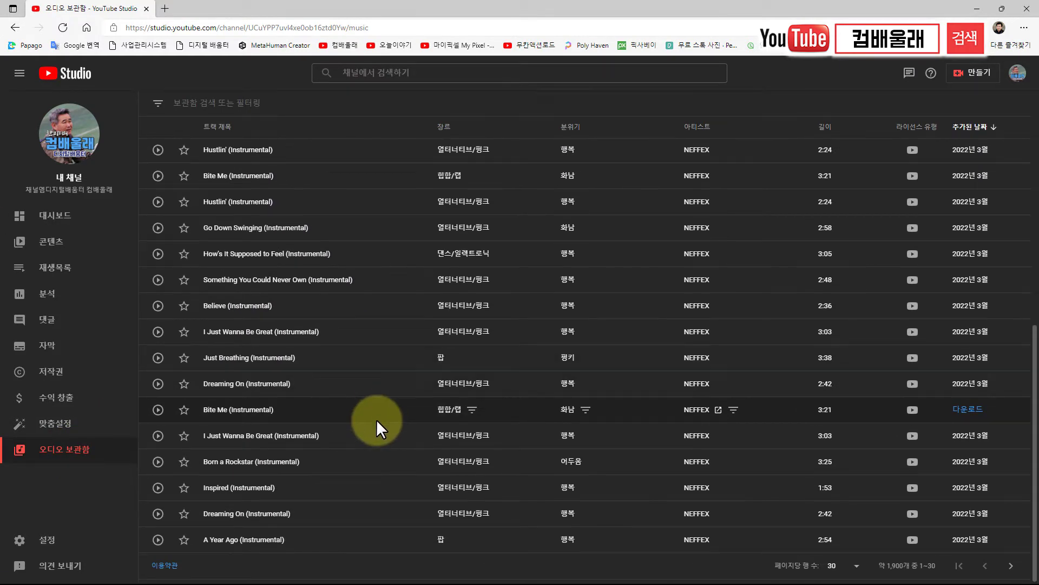
scroll(372, 397, up, 8)
scroll(358, 351, up, 2)
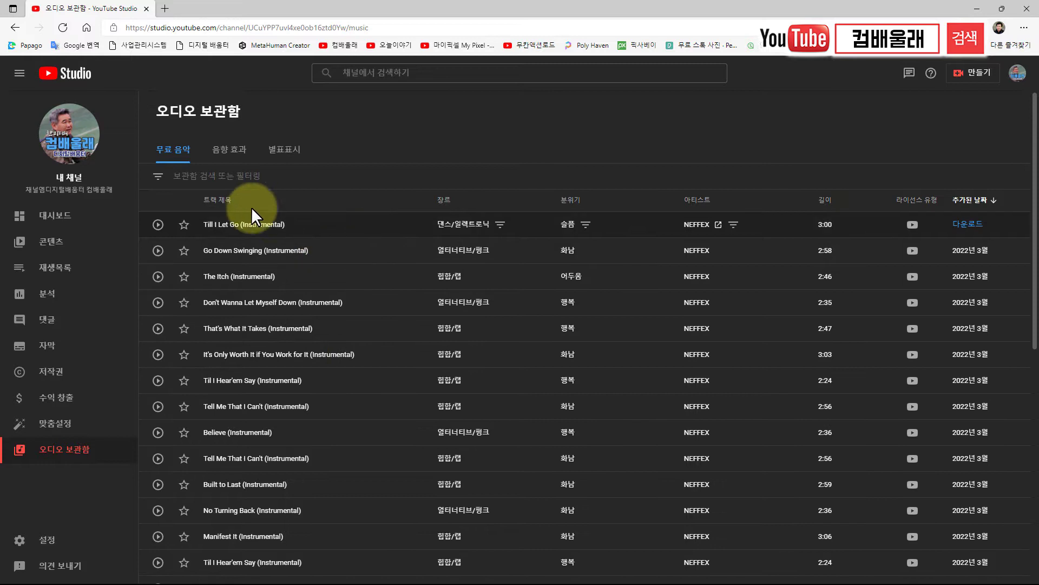
scroll(375, 307, down, 10)
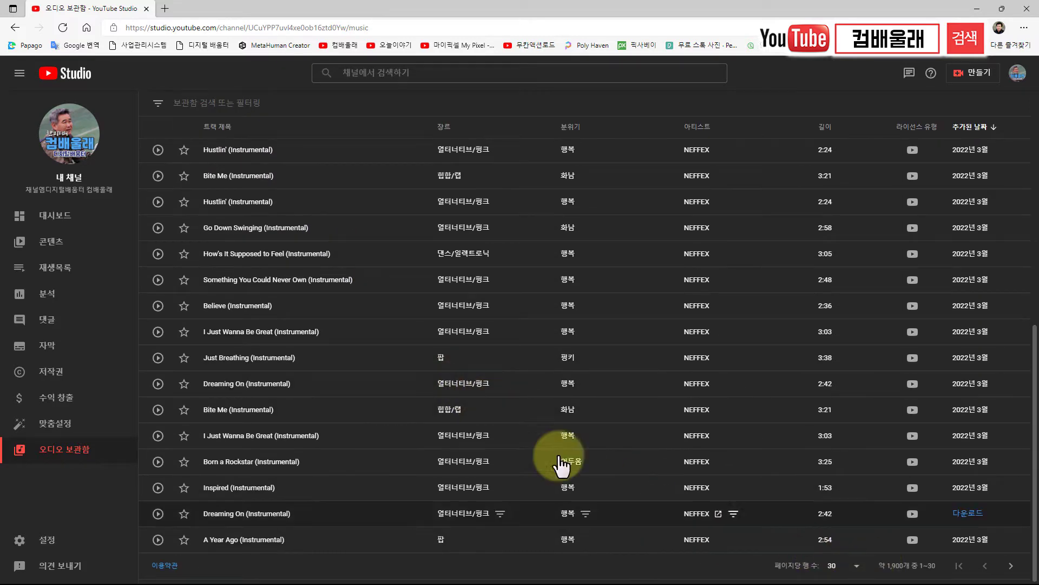
scroll(260, 260, up, 10)
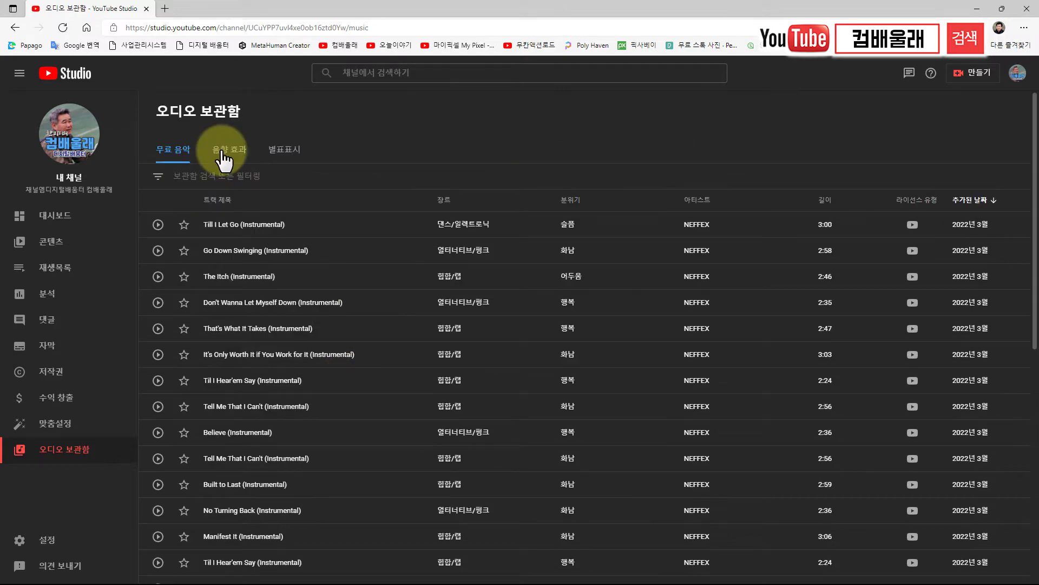
Add and remove an attribution-required filter, then start a mood filter with 어두움 unticked
click(158, 177)
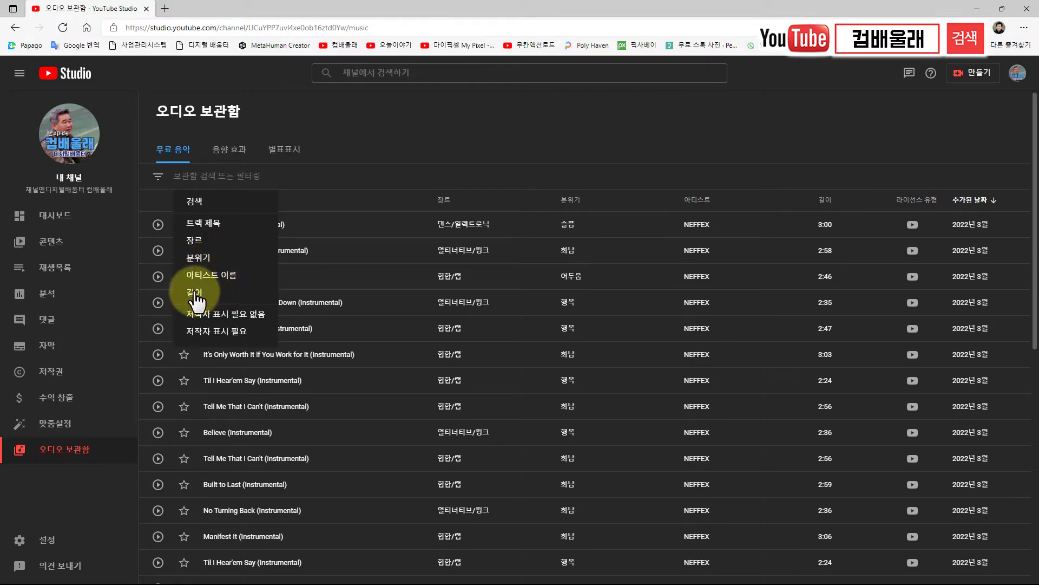
click(224, 334)
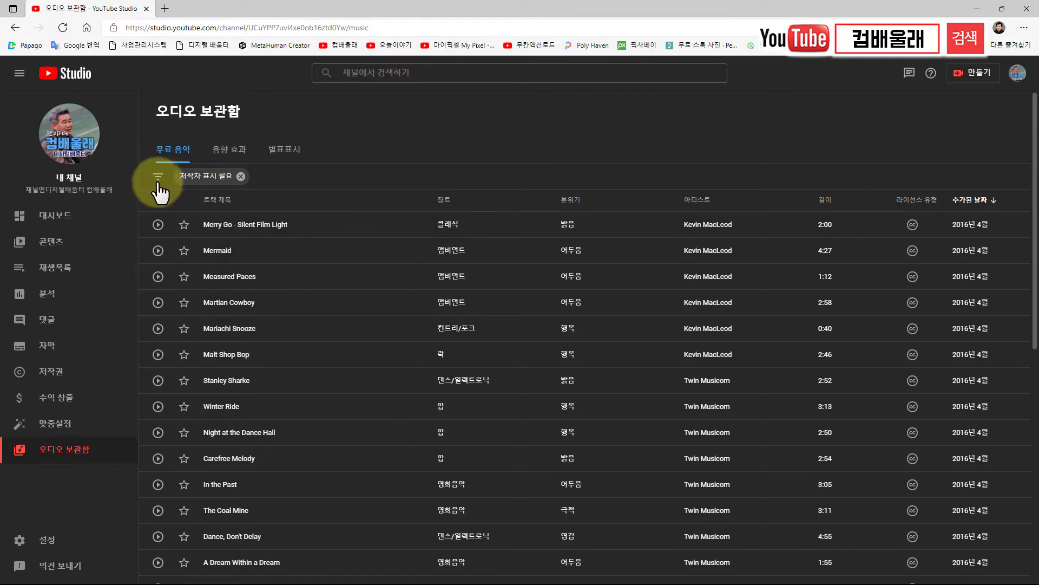
click(240, 176)
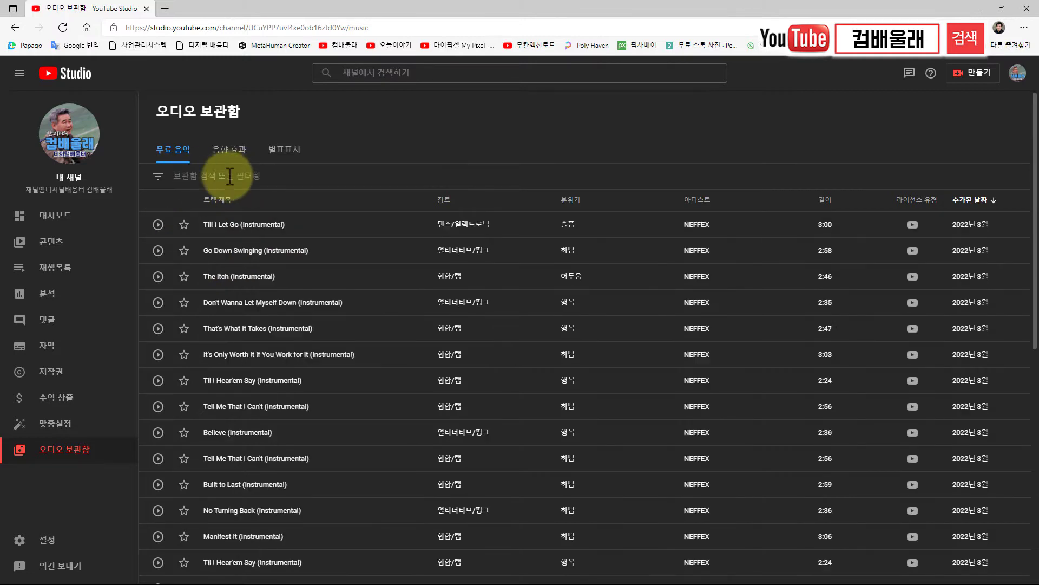
click(159, 177)
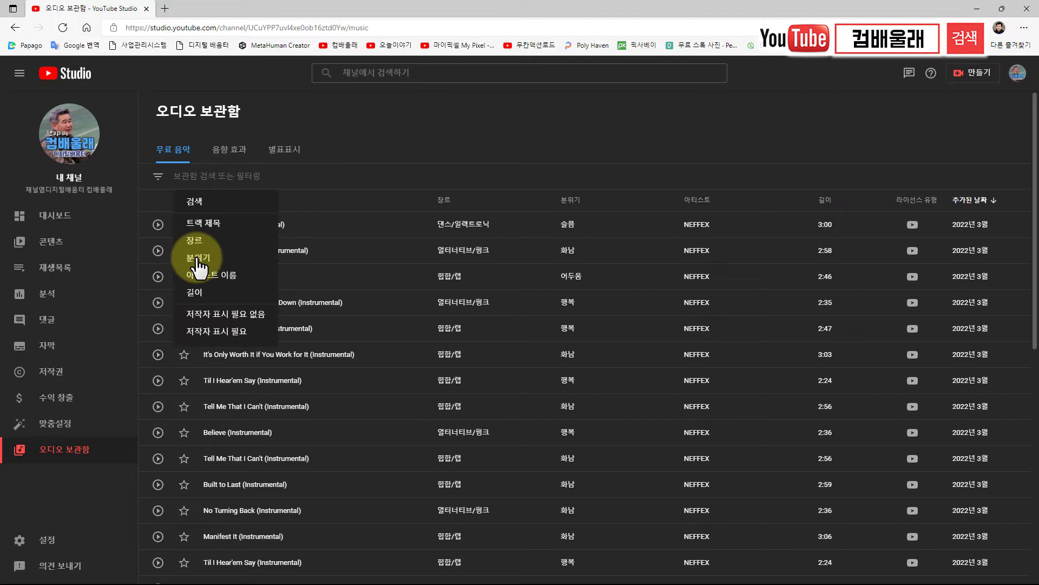
click(198, 264)
click(198, 265)
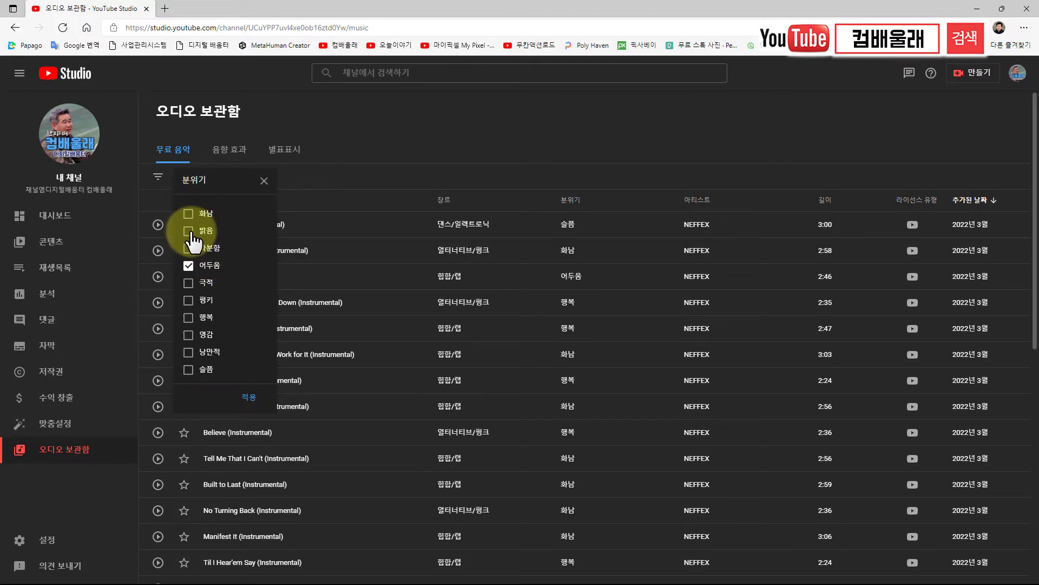
click(189, 265)
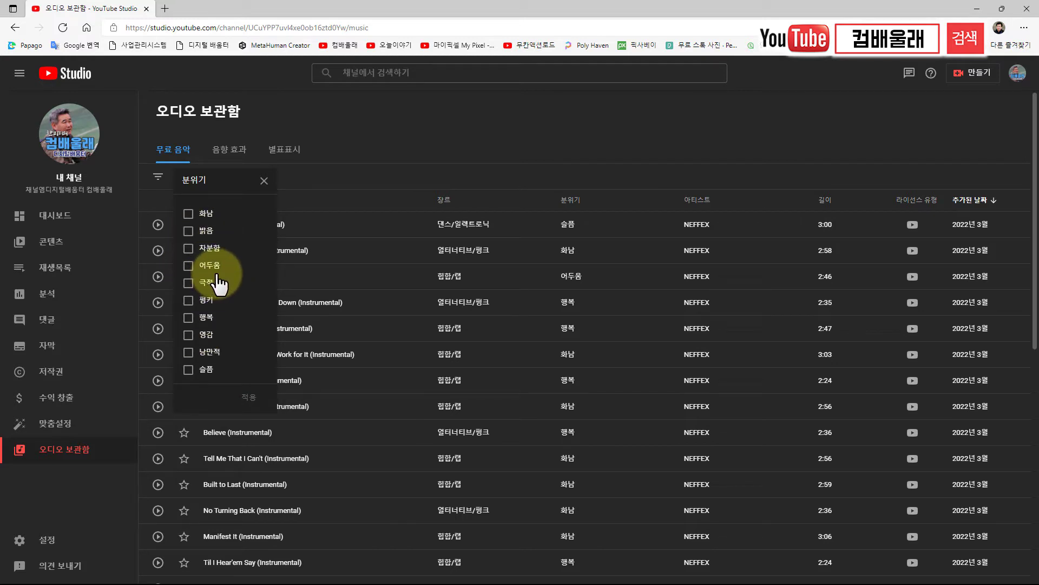
Filter the free music to the moods 밝음, 차분함, 행복, 영감 and 낭만적
click(188, 231)
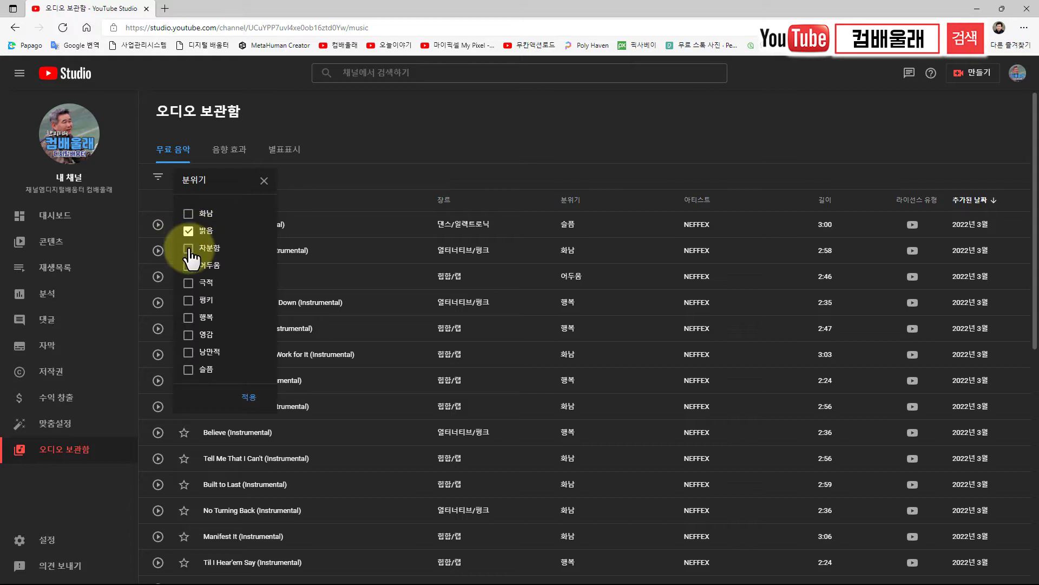
click(189, 248)
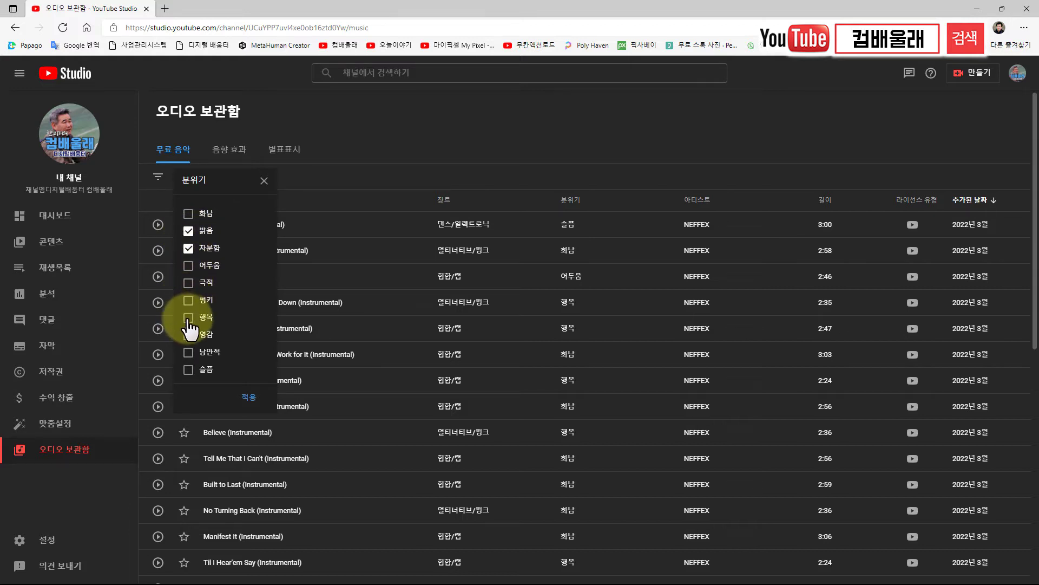
click(189, 318)
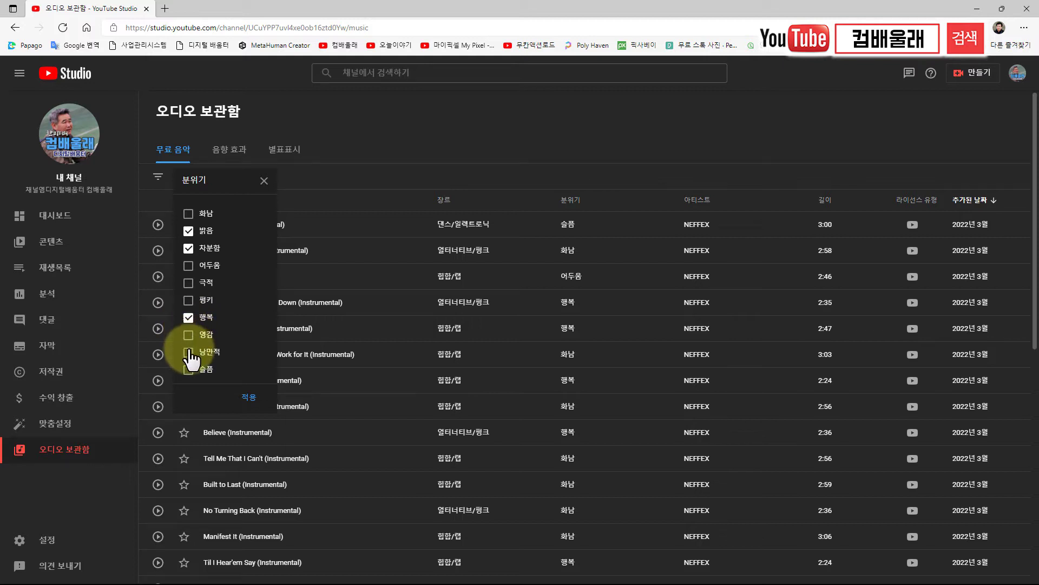
click(189, 352)
click(189, 335)
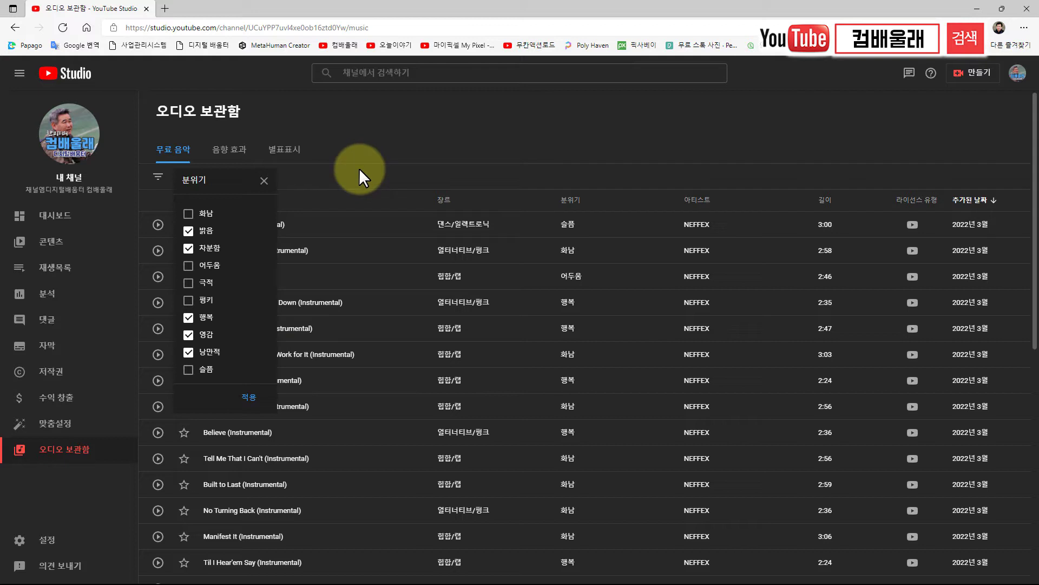
click(249, 399)
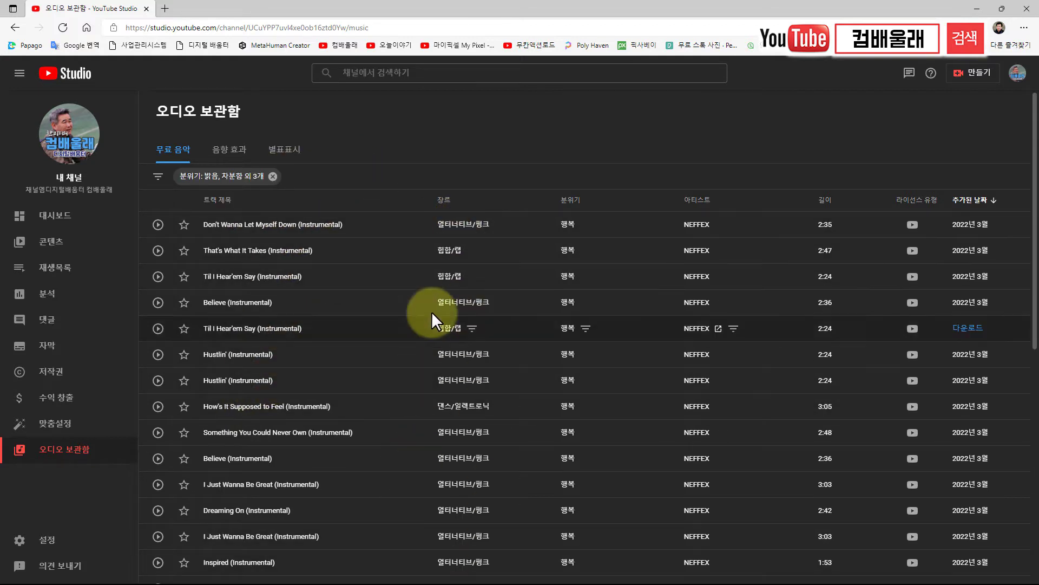
Start previewing Don't Wanna Let Myself Down (Instrumental)
scroll(431, 311, down, 10)
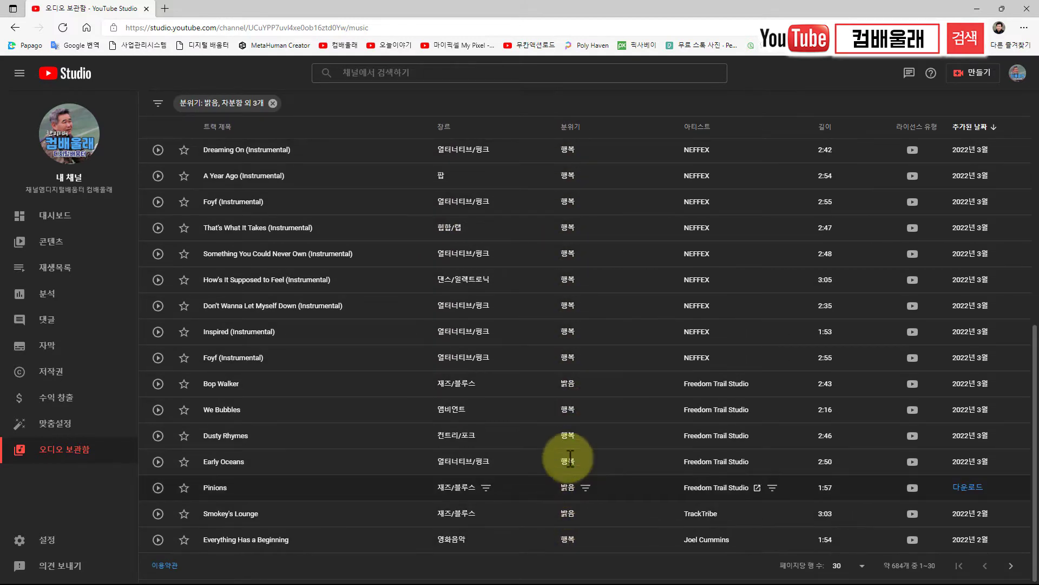
scroll(346, 246, up, 2)
scroll(344, 247, up, 8)
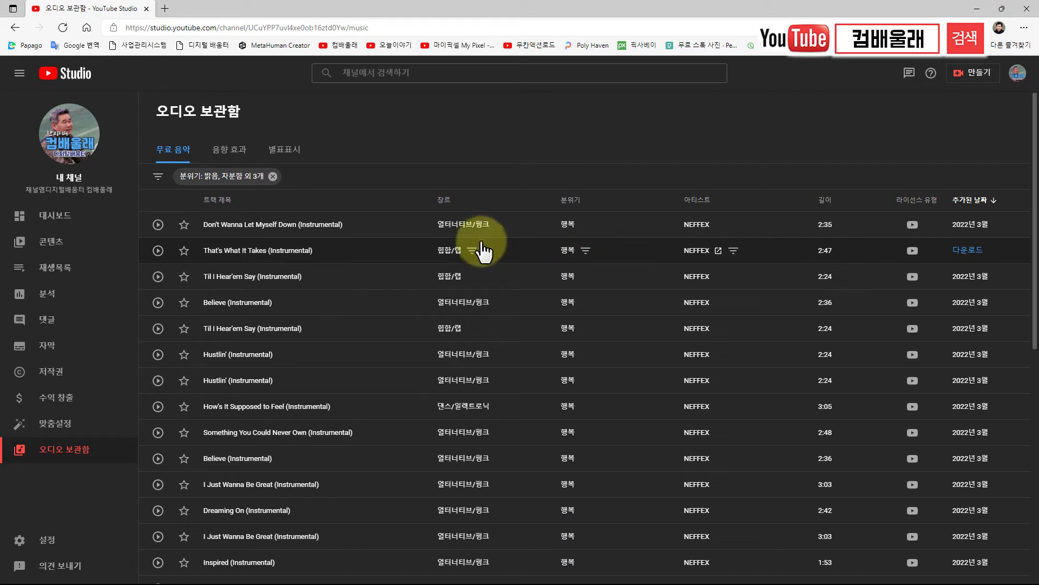
click(158, 225)
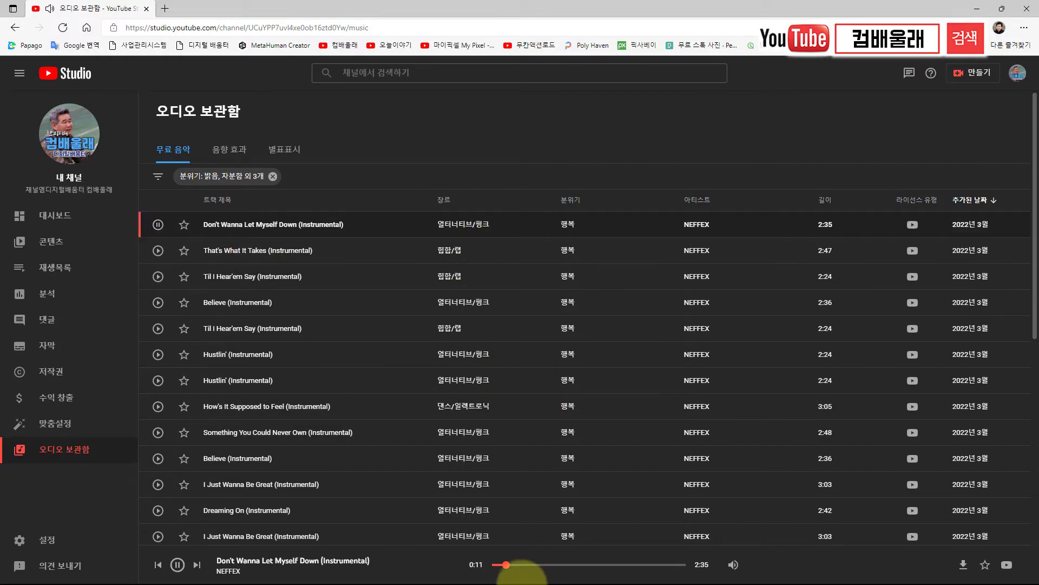
scroll(547, 540, down, 3)
scroll(520, 541, up, 3)
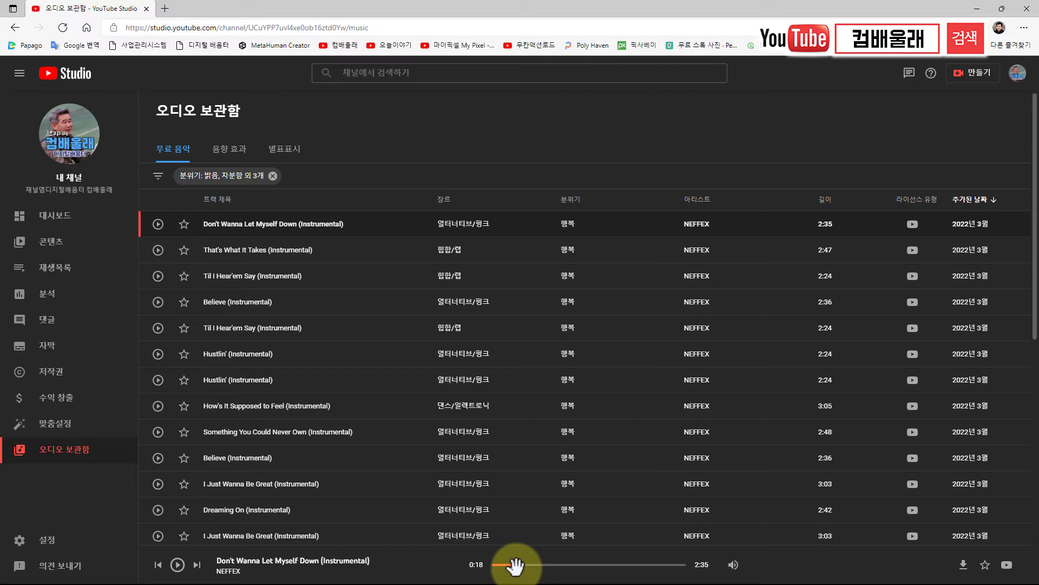
Skip the preview ahead to about 0:51 and 1:15, pause it, and download the track
drag(521, 565, 556, 565)
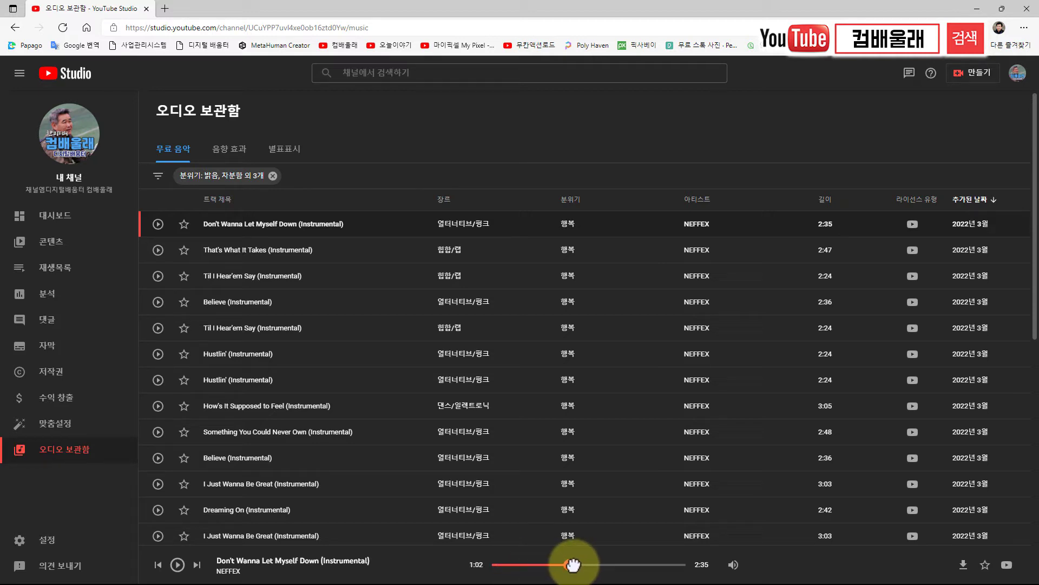
click(178, 565)
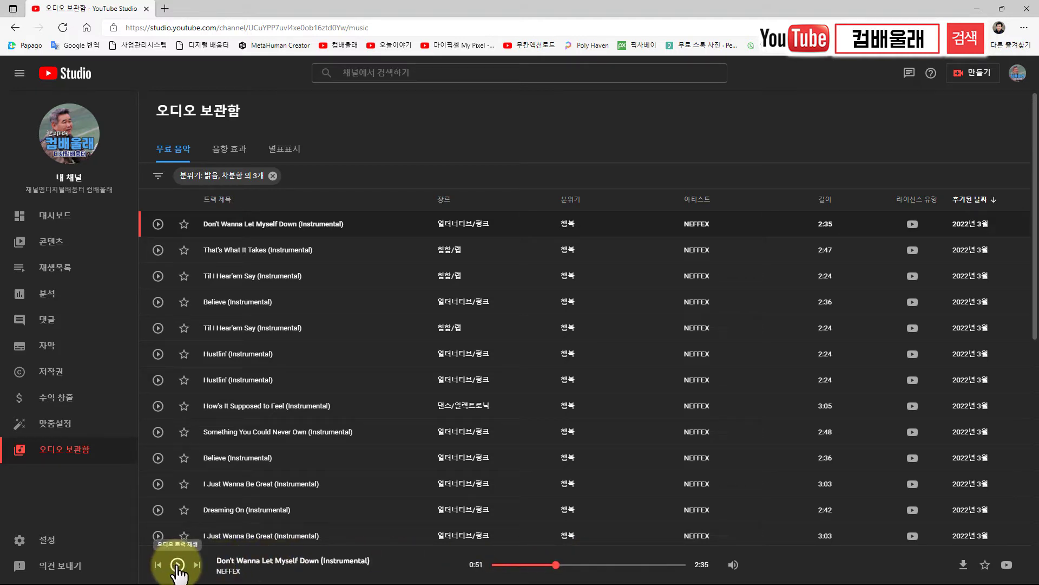
click(585, 565)
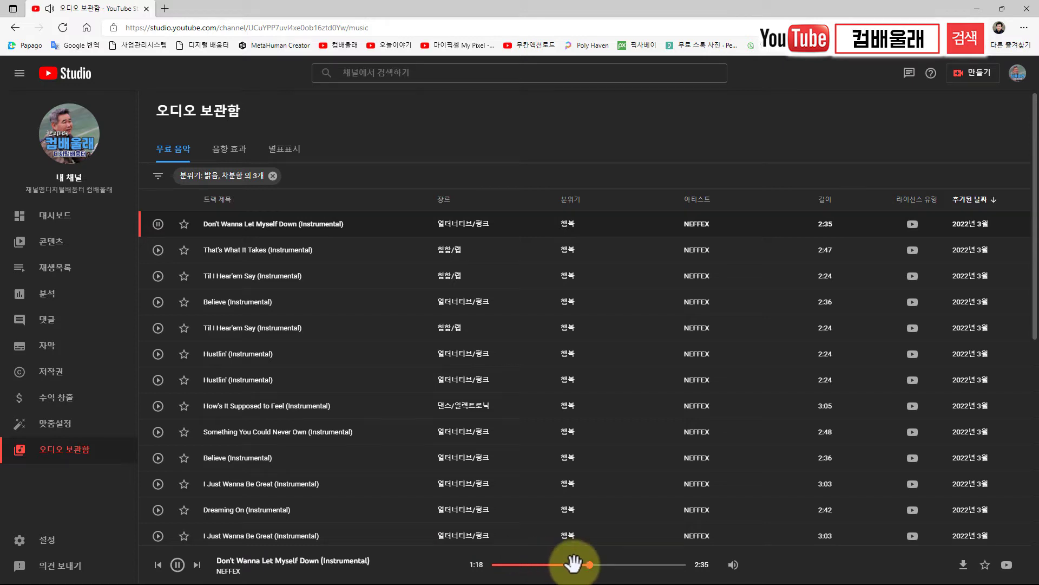
click(178, 565)
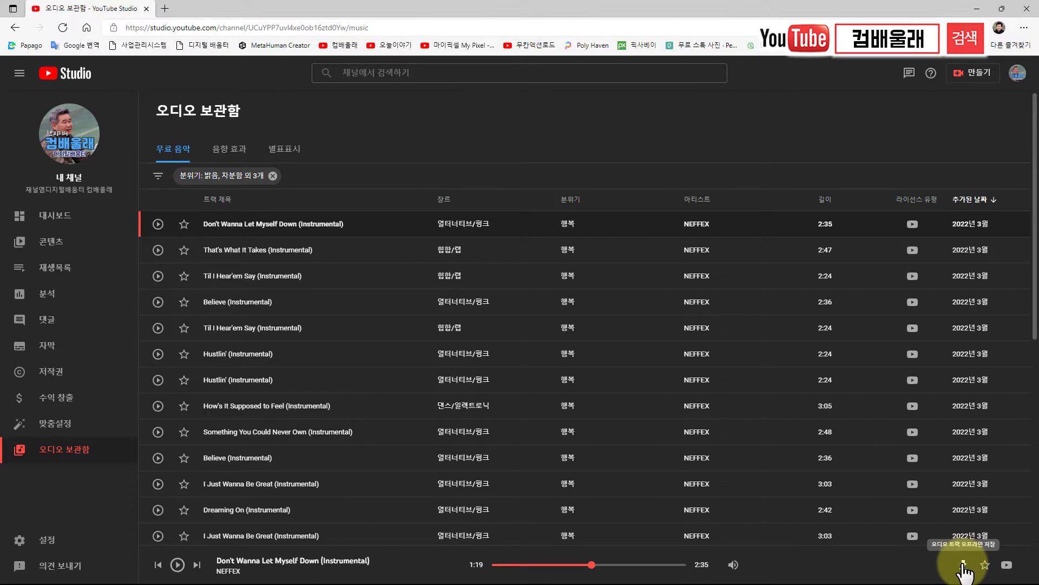
mouse_move(915, 231)
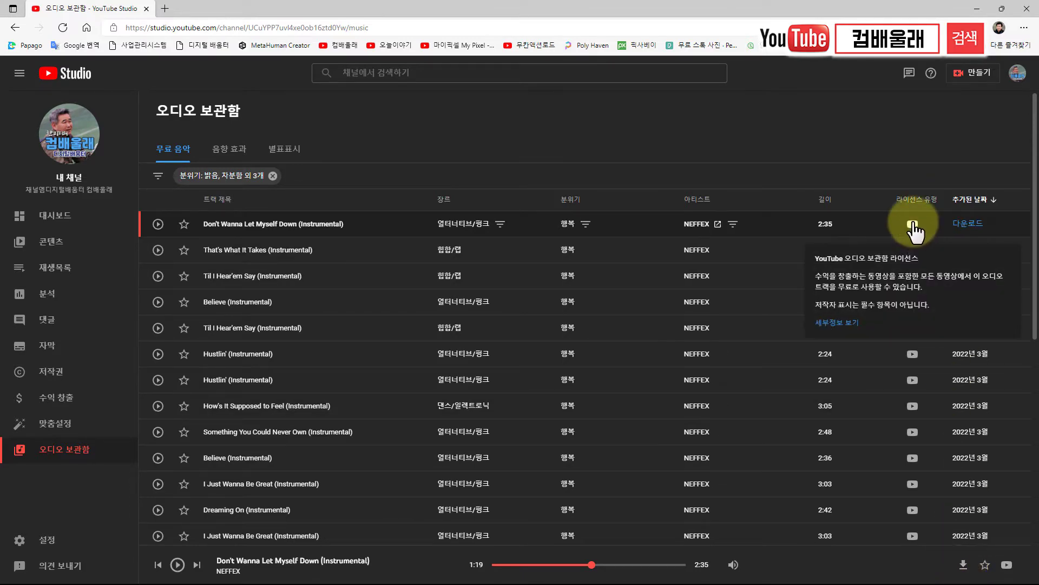
click(969, 223)
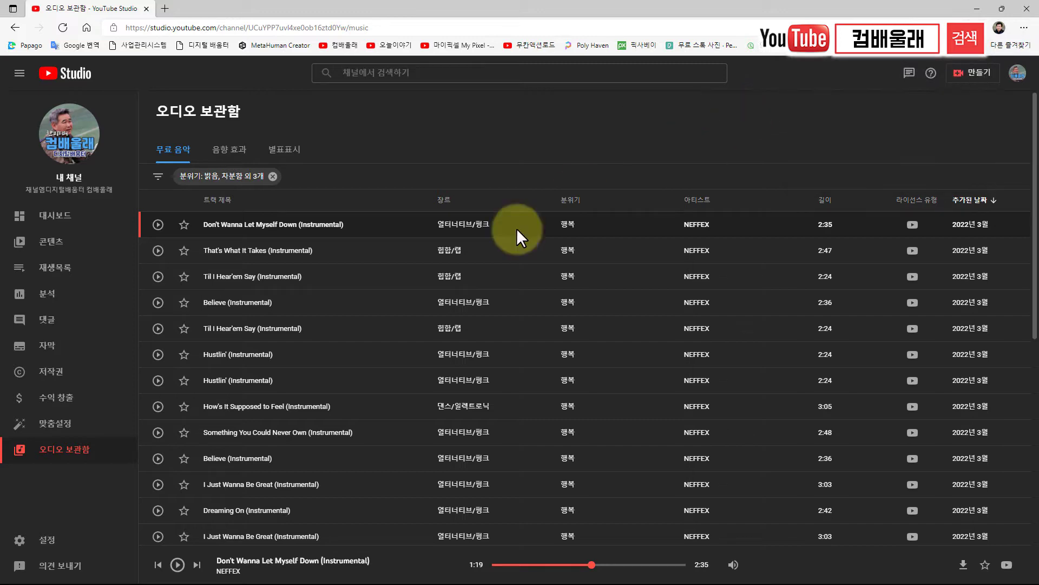
Preview That's What It Takes, Til I Hear'em Say, Believe, Hustlin', and download Dreaming On
click(158, 251)
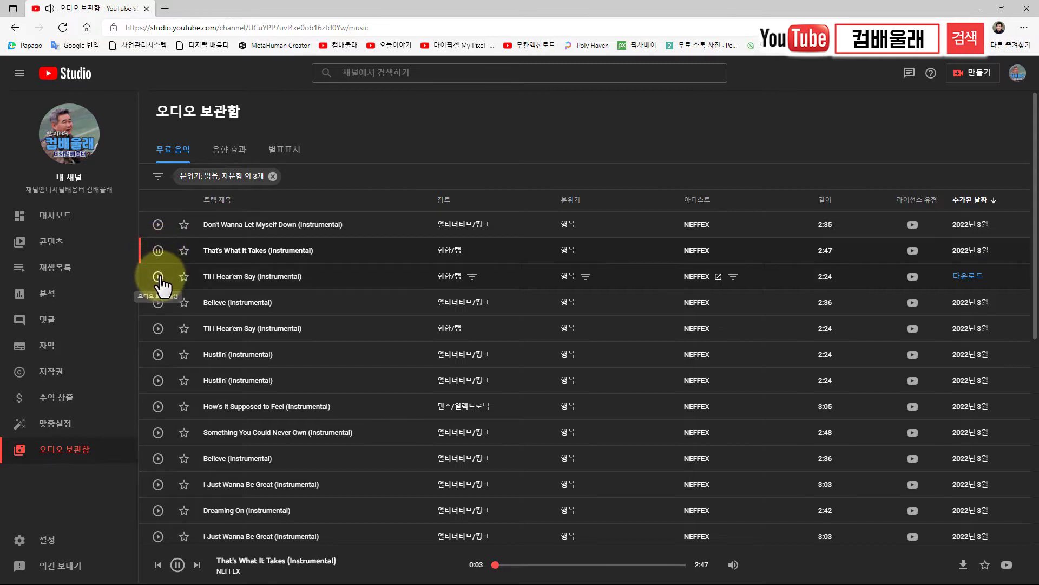
click(158, 277)
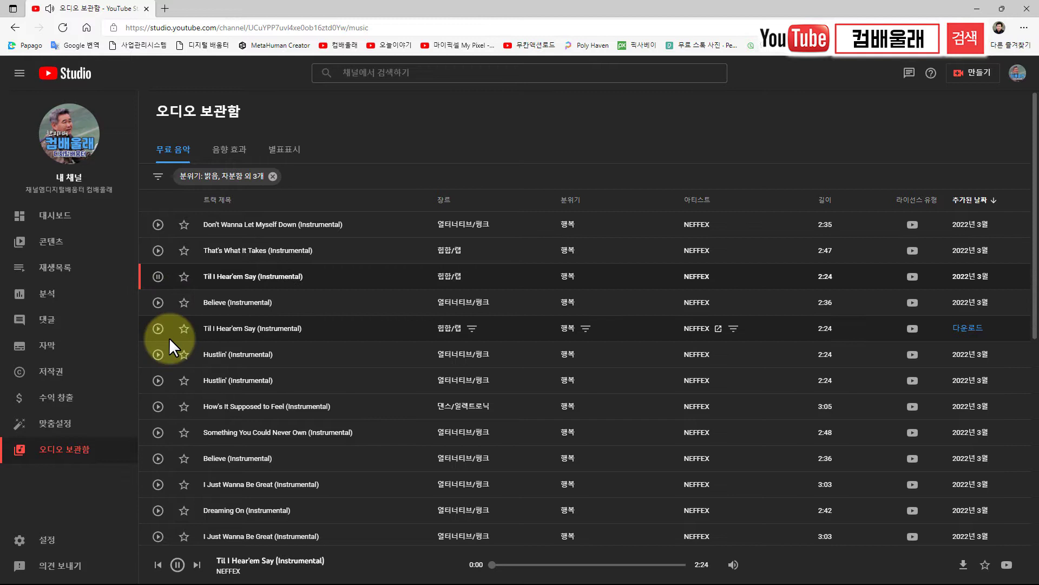
click(157, 304)
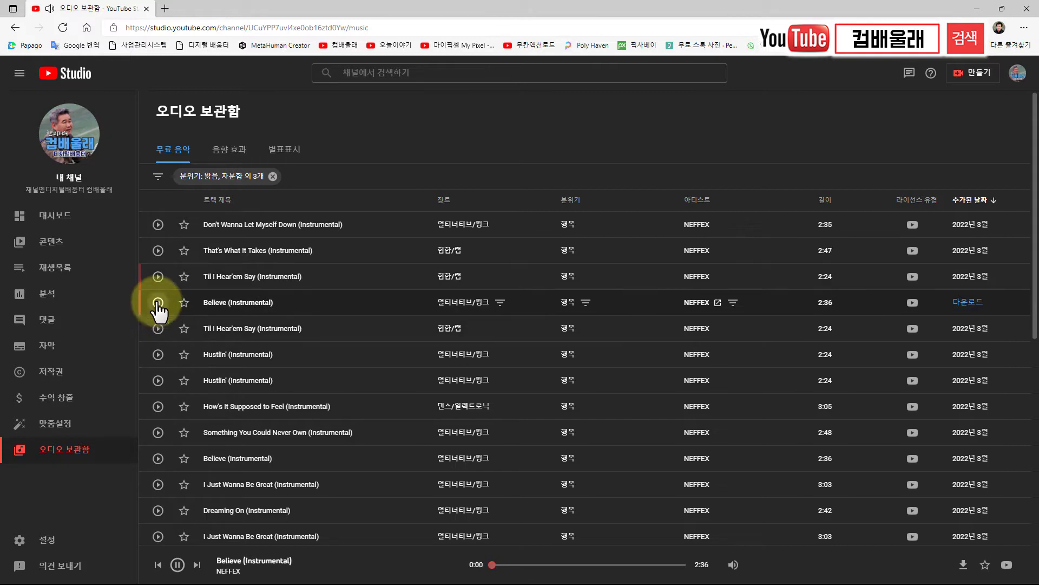
click(162, 356)
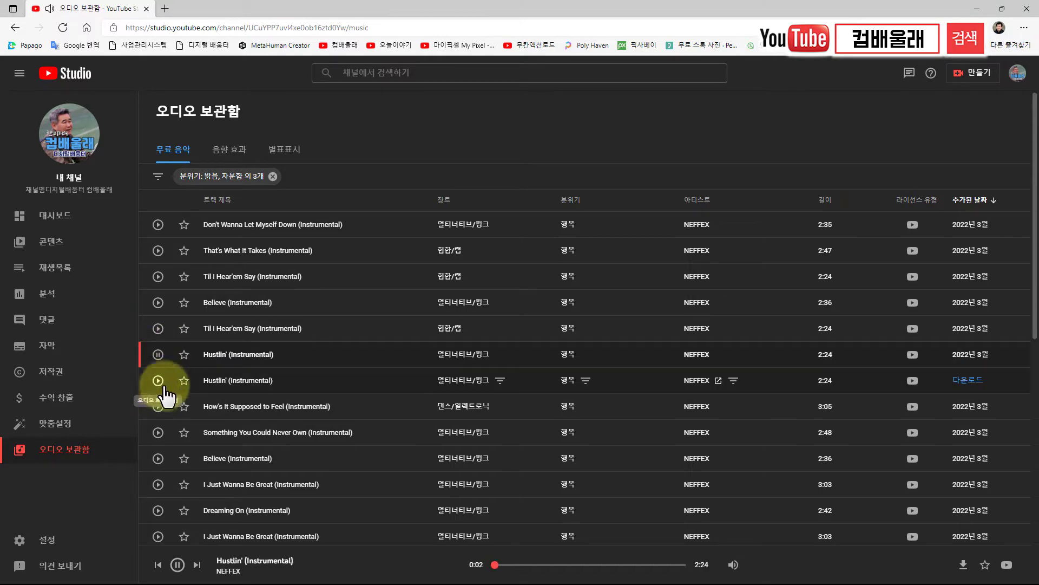
scroll(224, 390, down, 2)
scroll(224, 379, down, 3)
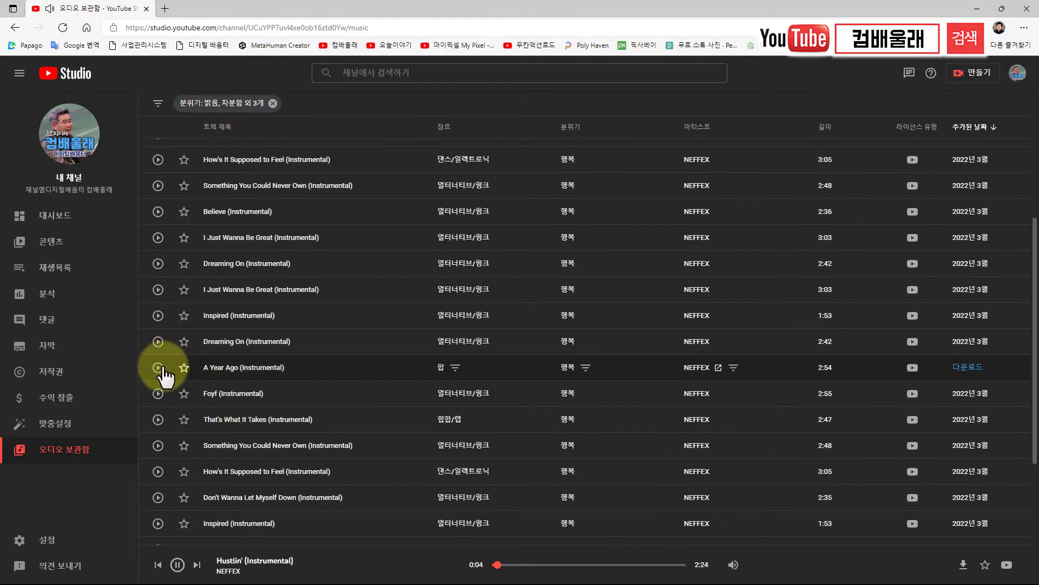
click(157, 264)
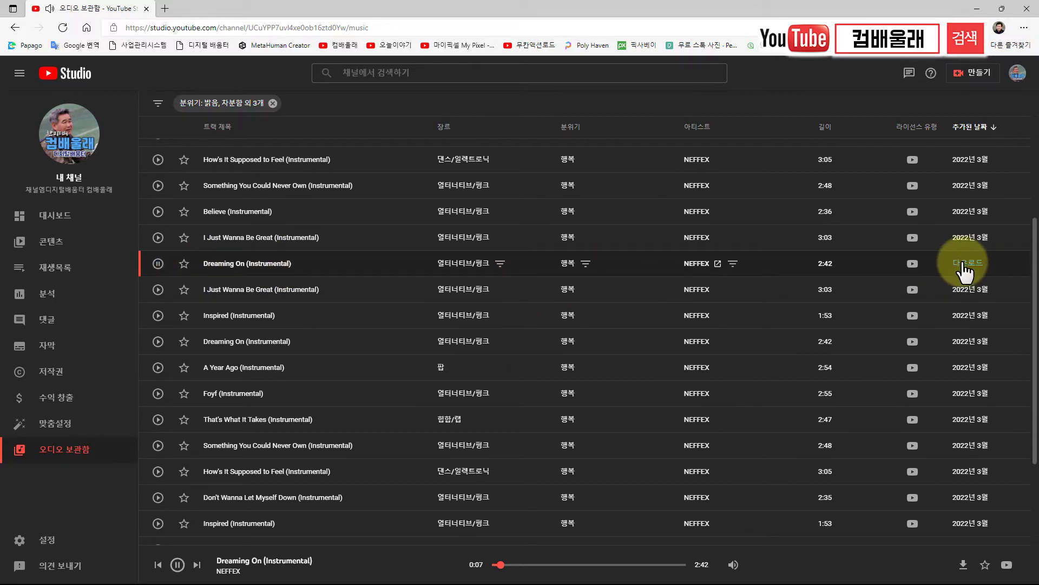
click(939, 268)
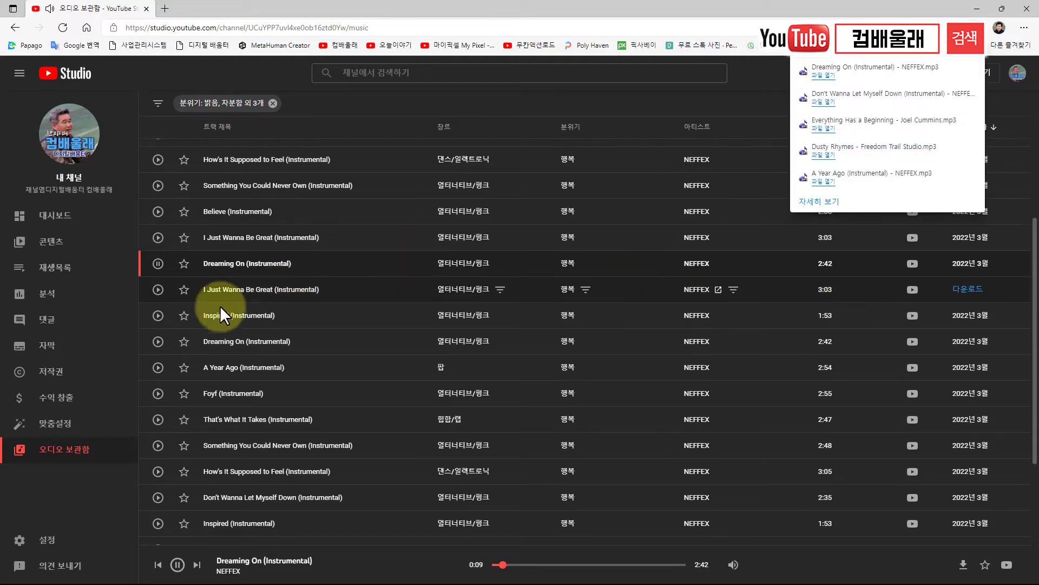
Preview I Just Wanna Be Great and Inspired, download Inspired, then pause after Foyf
click(158, 290)
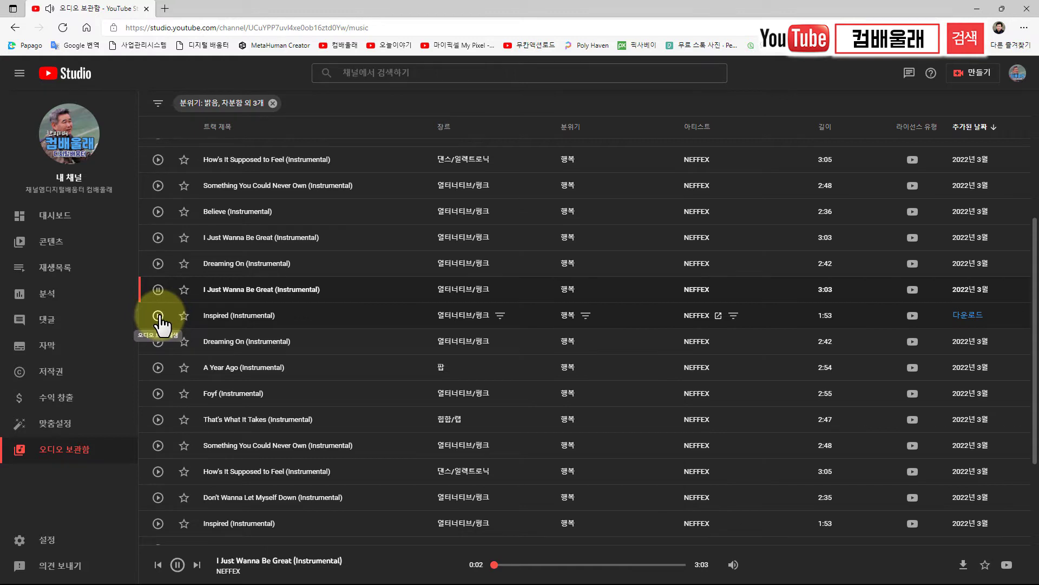
click(158, 317)
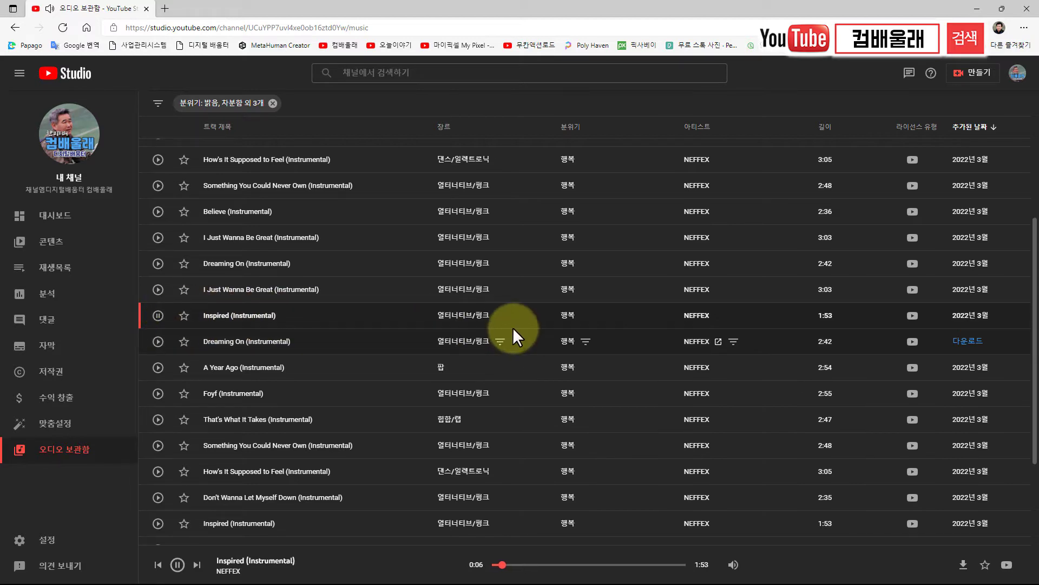
click(533, 564)
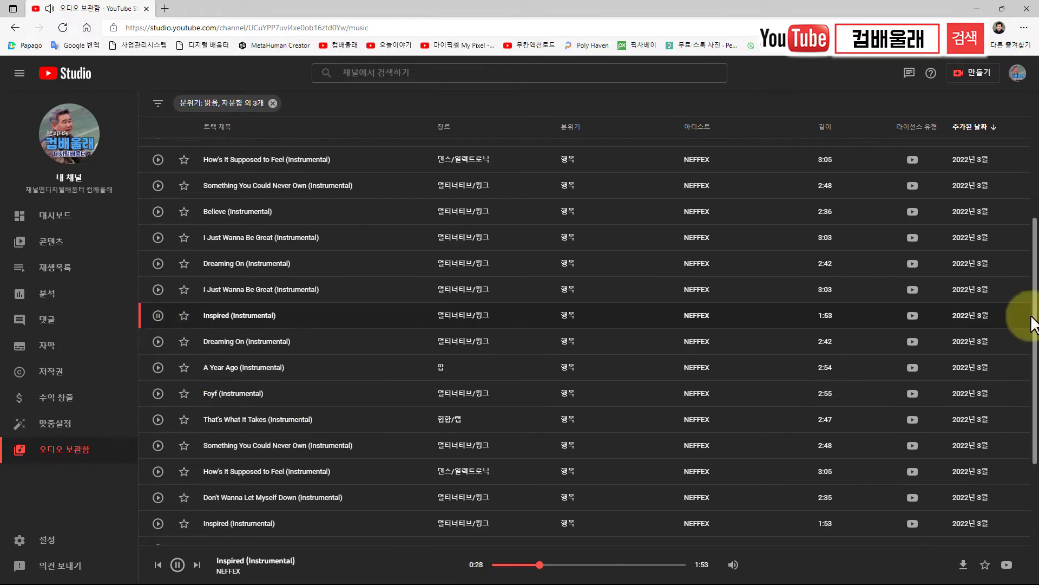
click(962, 318)
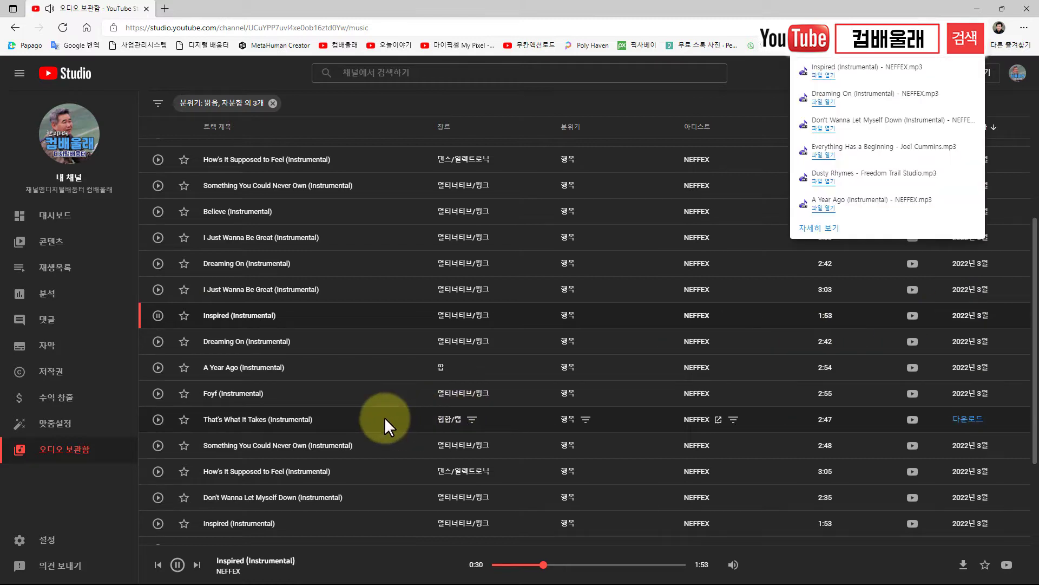
click(157, 394)
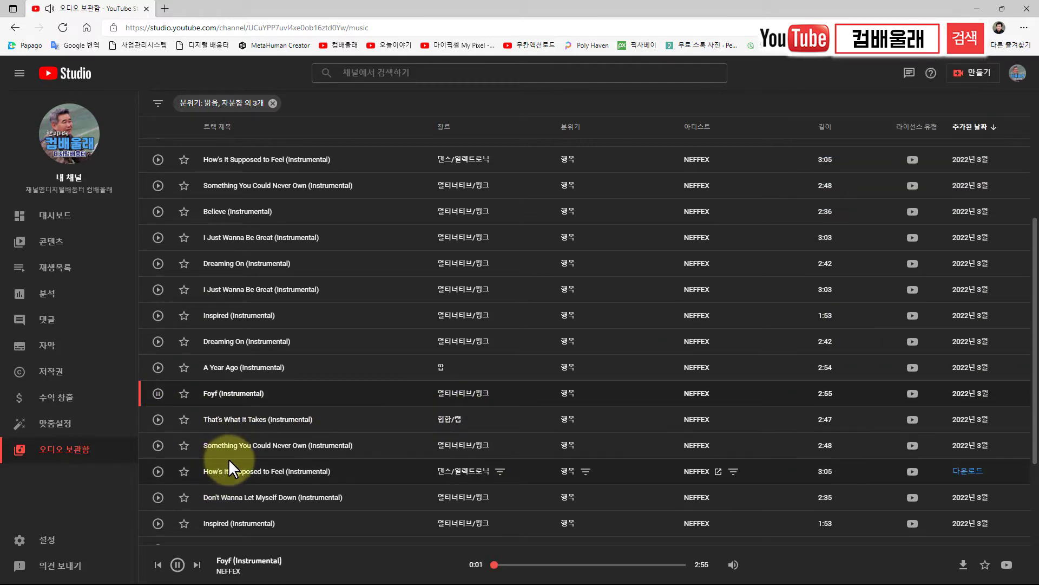
click(158, 497)
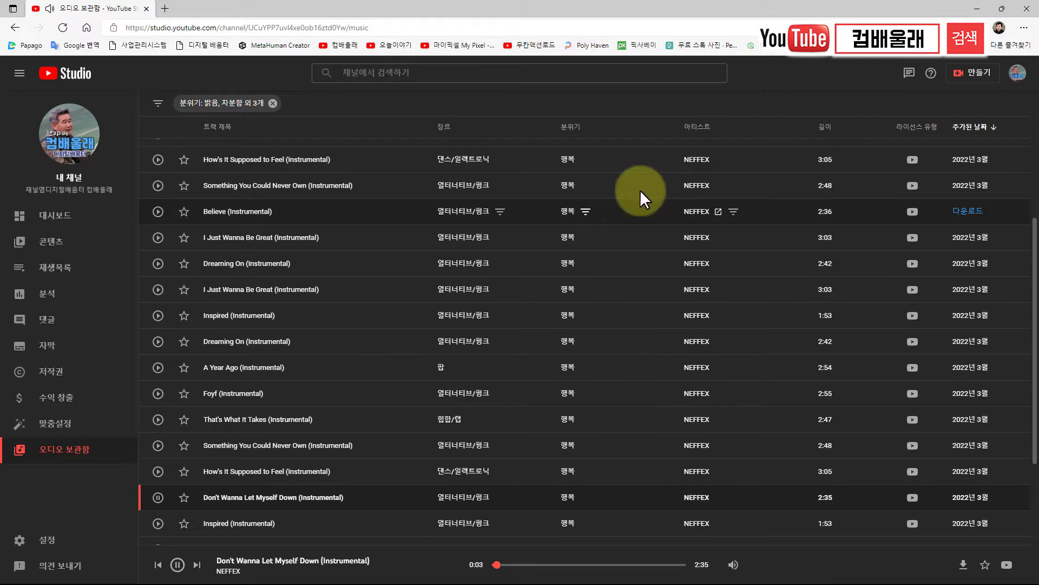
click(178, 564)
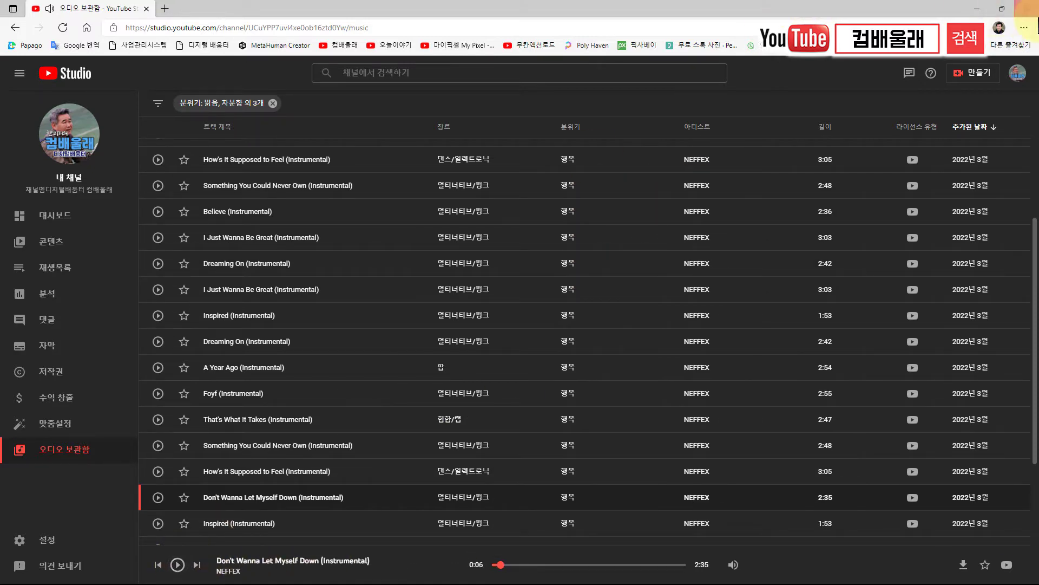
Close the browser and select the six downloaded NEFFEX MP3s in the Downloads folder
click(1027, 10)
scroll(470, 288, down, 1)
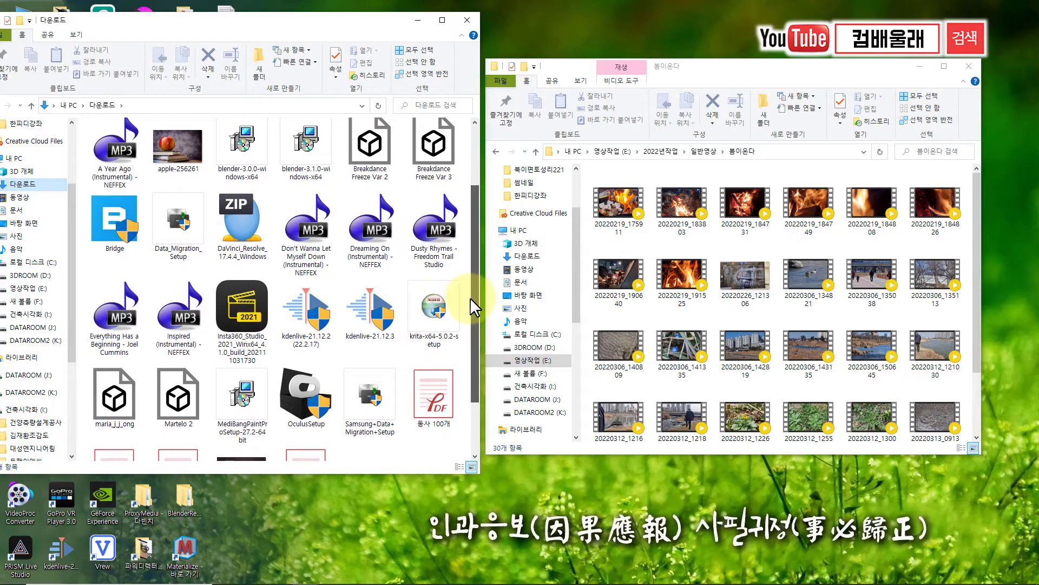
scroll(475, 278, up, 2)
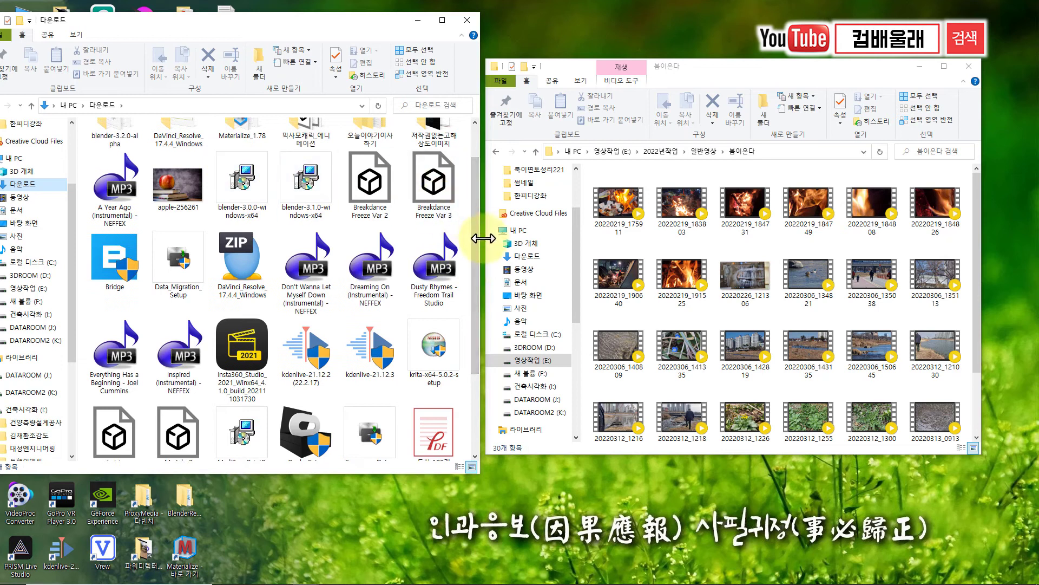
click(115, 233)
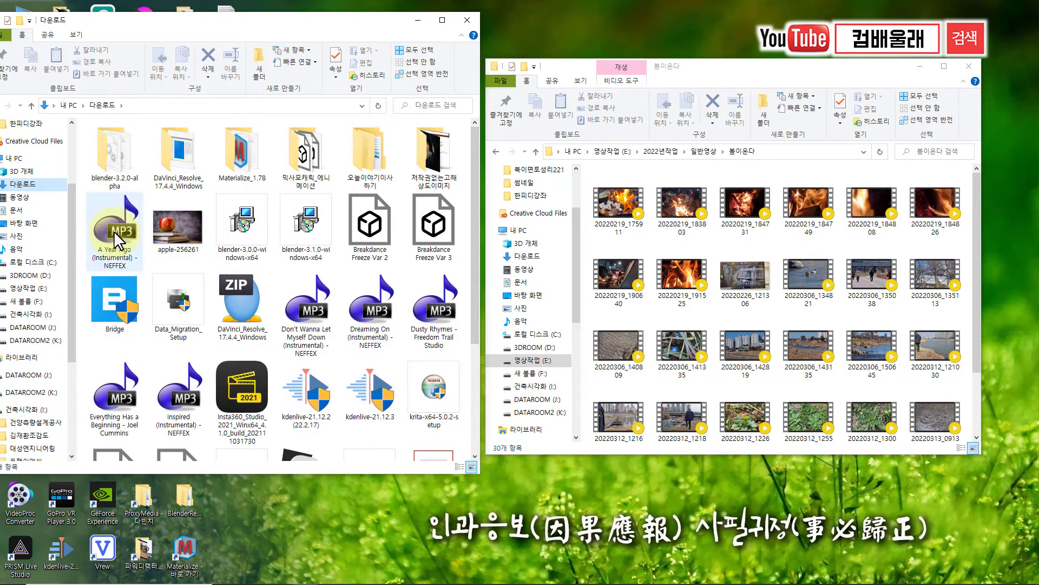
click(295, 311)
ctrl+click(371, 309)
ctrl+click(436, 306)
ctrl+click(178, 403)
ctrl+click(115, 398)
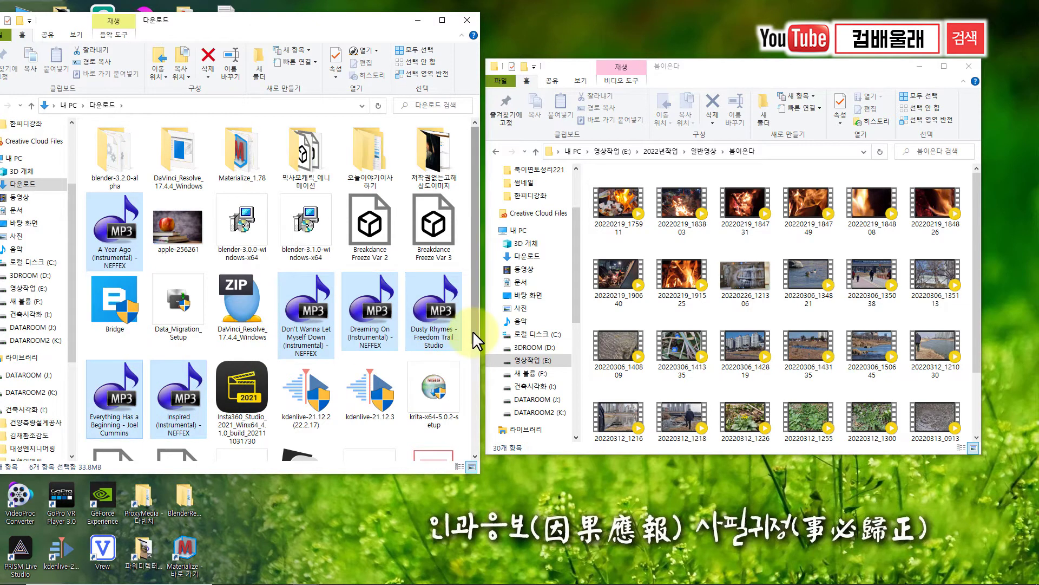
scroll(473, 352, down, 2)
scroll(472, 393, up, 1)
right_click(360, 252)
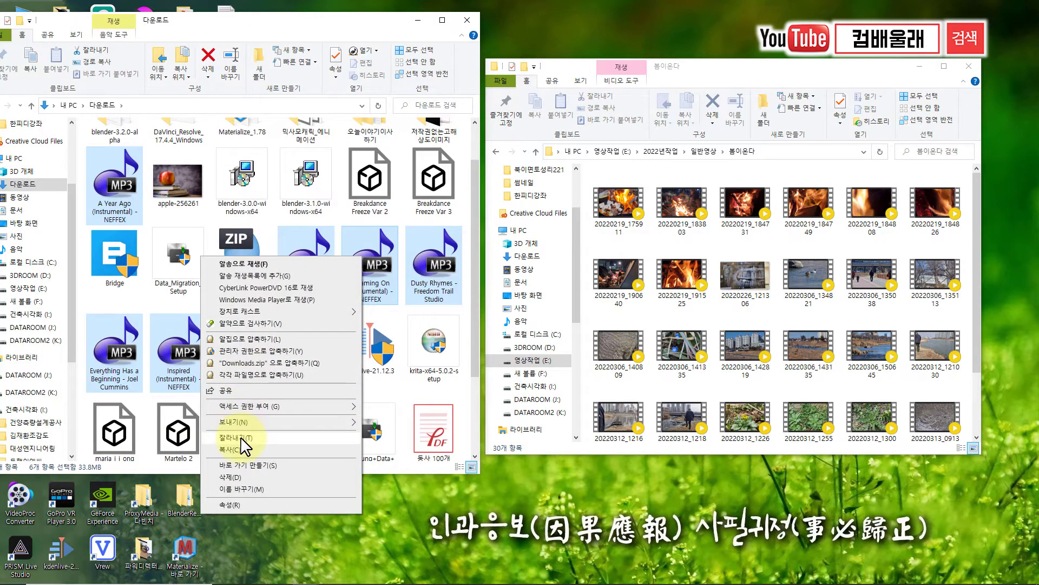
Cut the six MP3 files and paste them into the 봄이온다 folder
click(244, 449)
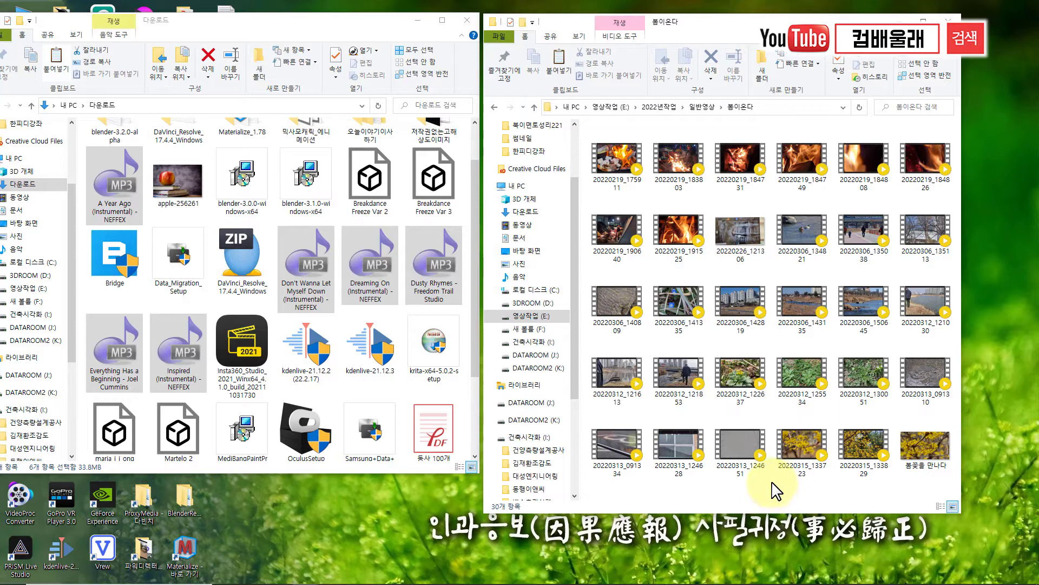
right_click(767, 485)
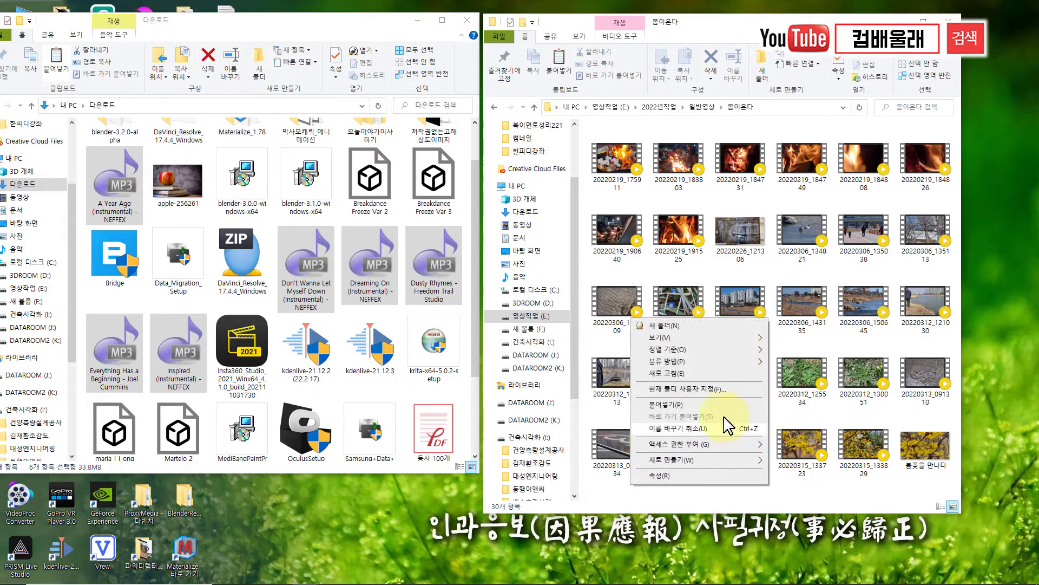
click(683, 412)
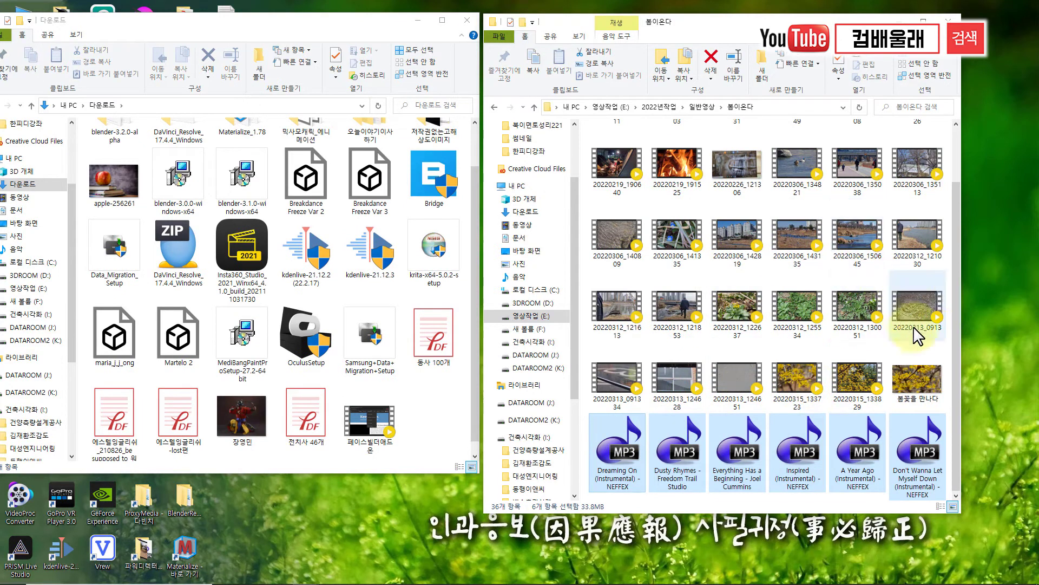
drag(957, 341, 954, 286)
scroll(954, 286, down, 2)
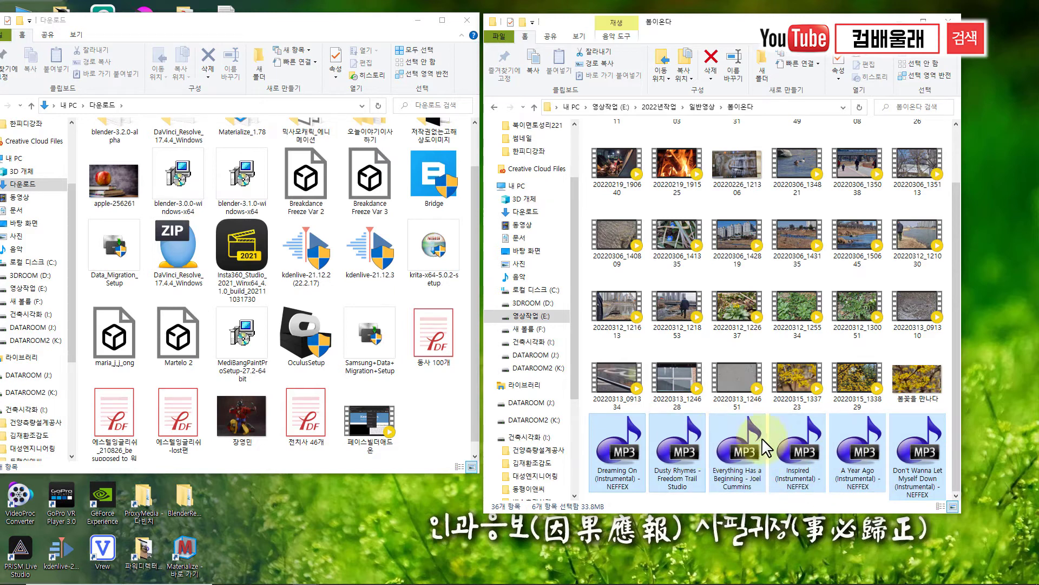
Close the Downloads window and shift the 봄이온다 folder window to the left
click(466, 24)
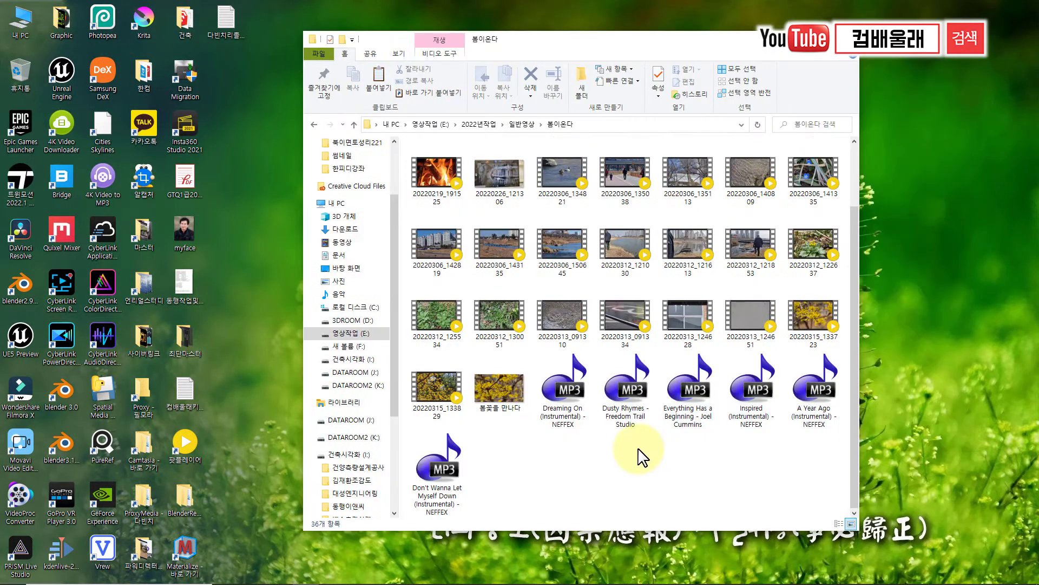
scroll(639, 458, up, 2)
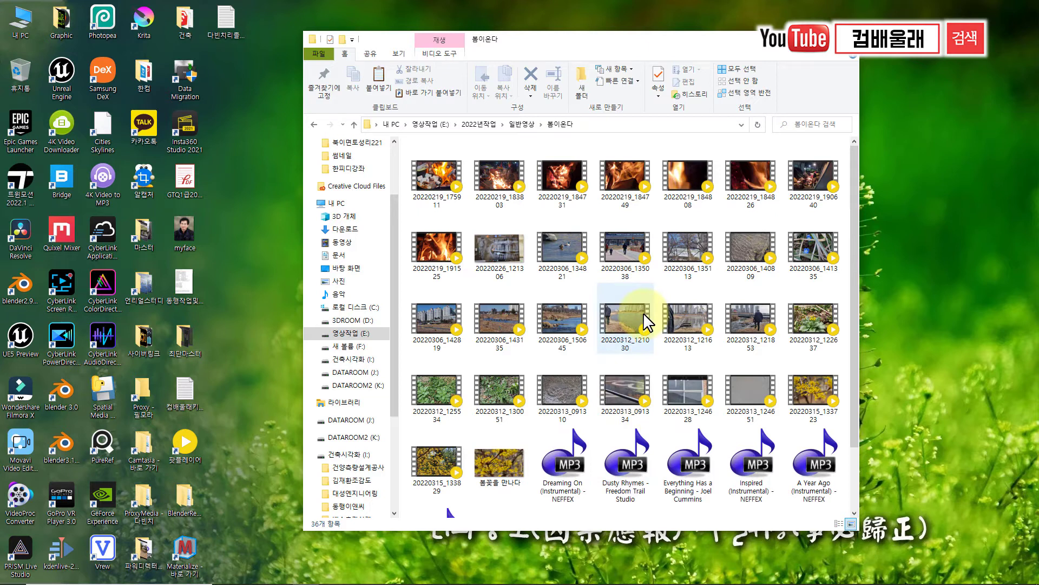
scroll(704, 330, down, 2)
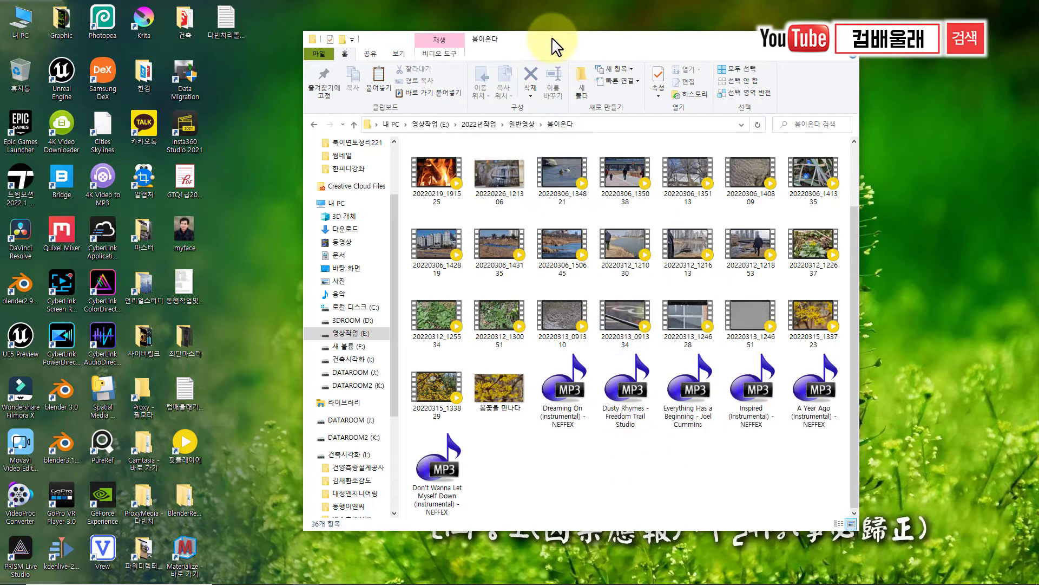
drag(553, 39, 514, 49)
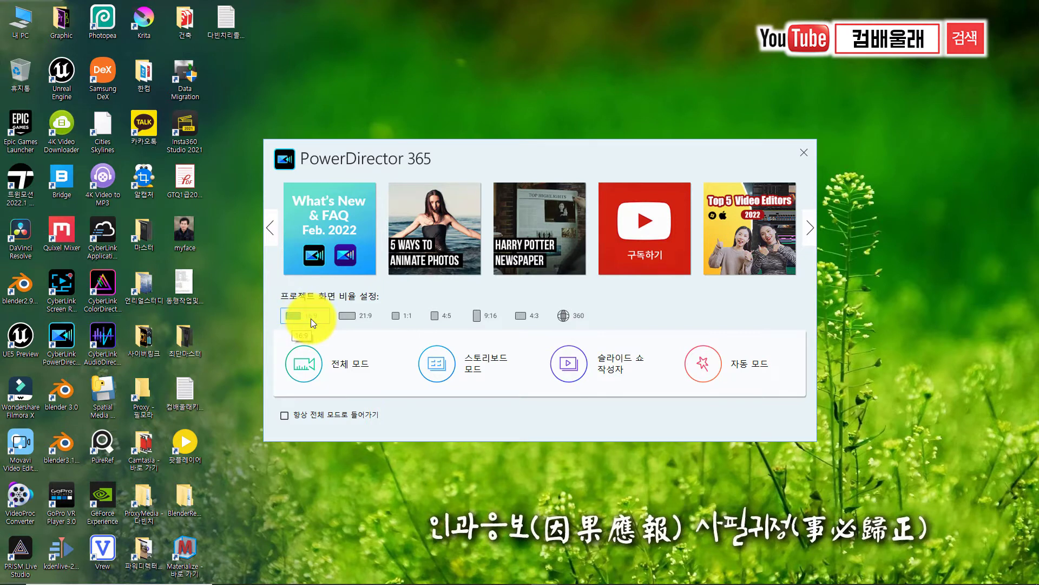
Start a new 16:9 project in PowerDirector's Full Mode editor
click(306, 371)
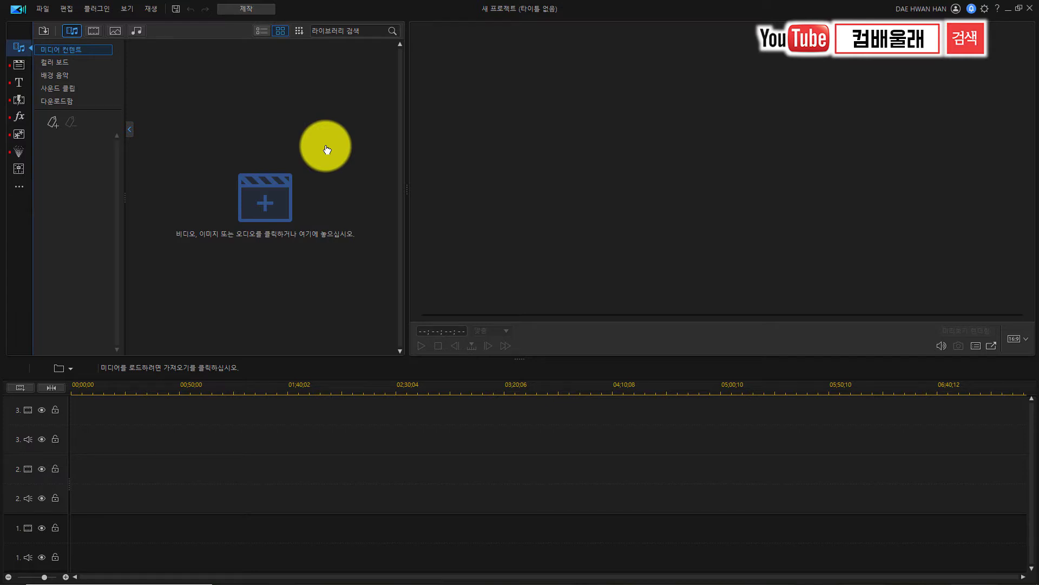
Import the spring clips, photo, sound files and fire clip 20220219_184808 from 봄이온다
click(270, 202)
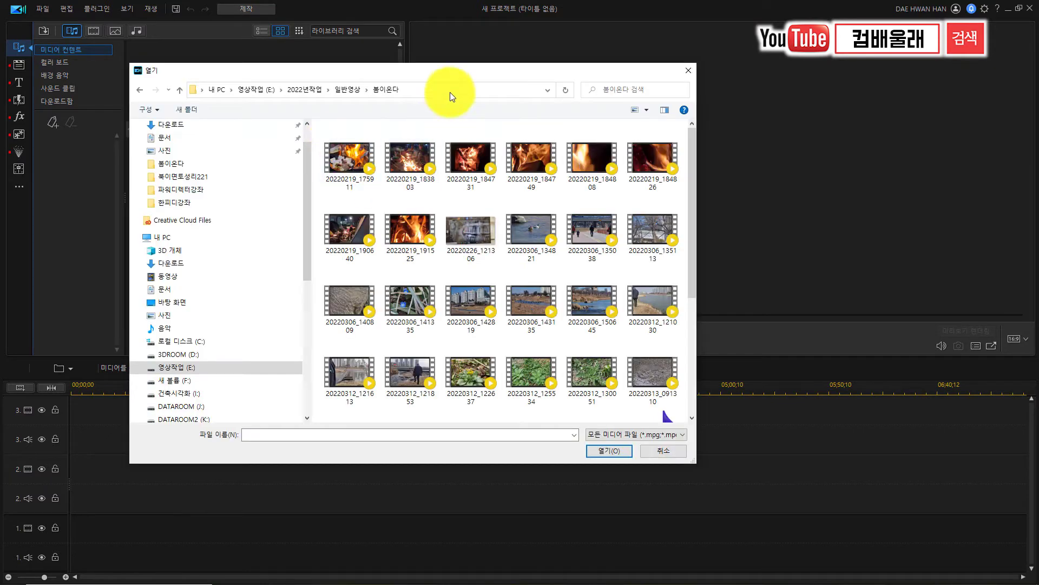
drag(456, 70, 471, 71)
drag(703, 291, 696, 358)
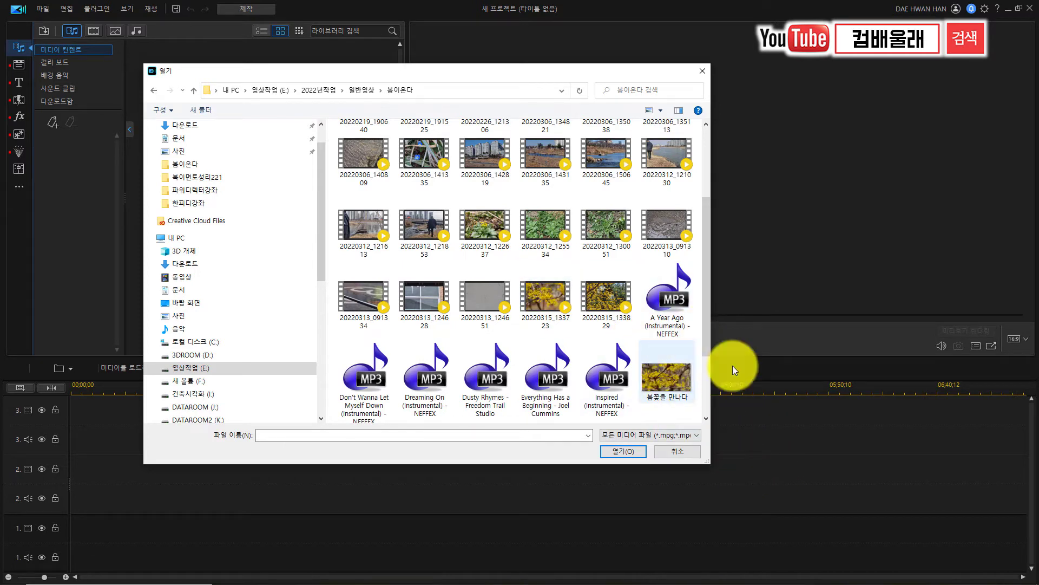
mouse_move(706, 340)
mouse_down()
mouse_move(709, 269)
mouse_move(705, 304)
mouse_up()
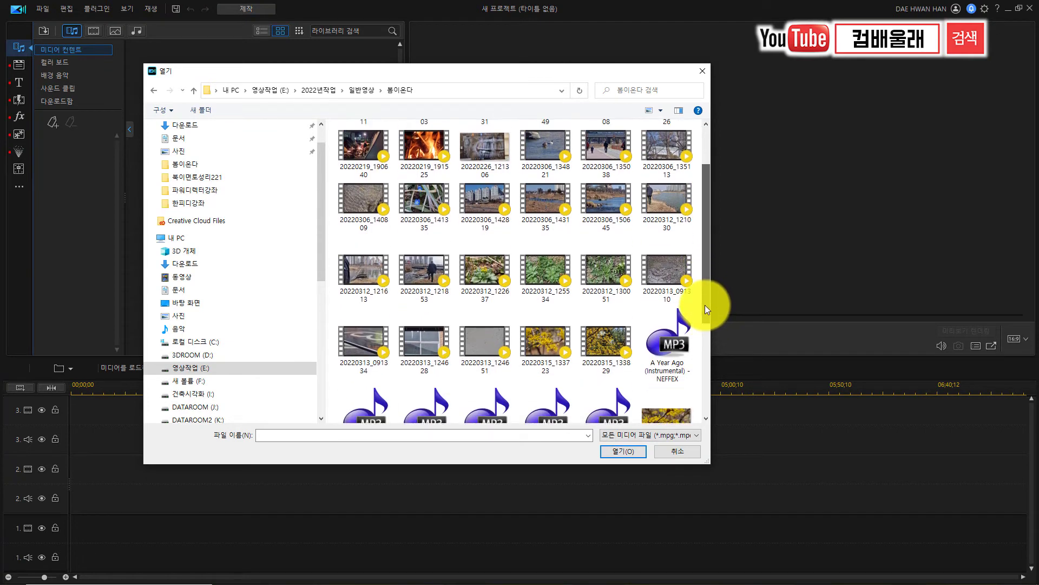
scroll(706, 296, up, 2)
click(606, 158)
ctrl+click(547, 214)
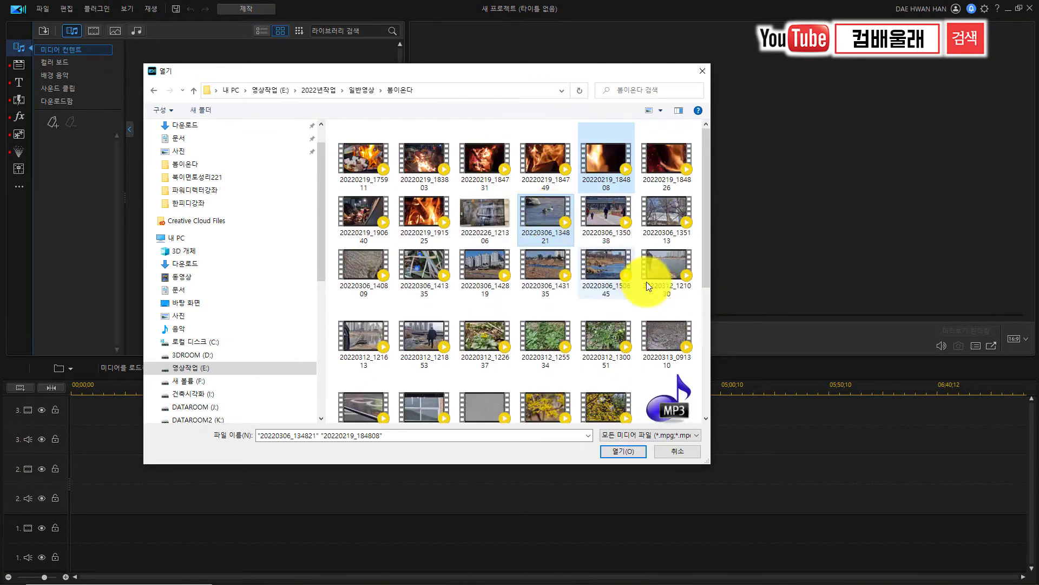
drag(709, 266, 494, 405)
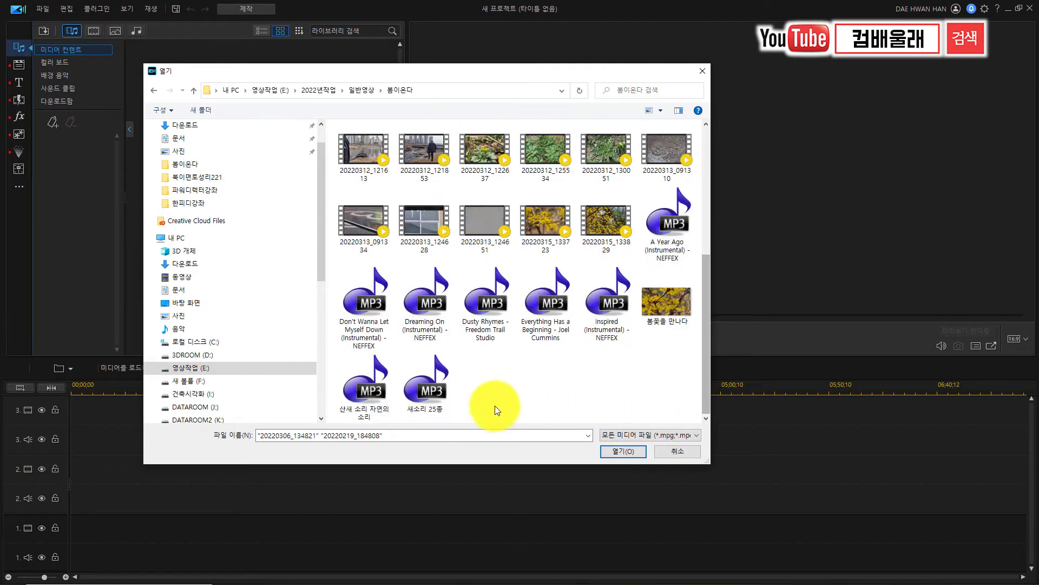
shift+click(435, 387)
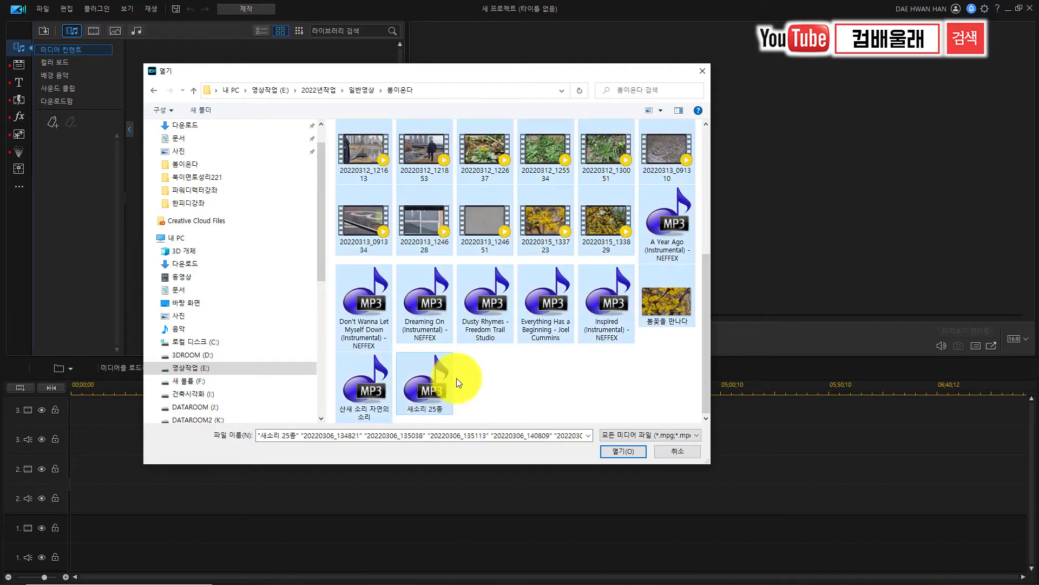
drag(707, 276, 592, 141)
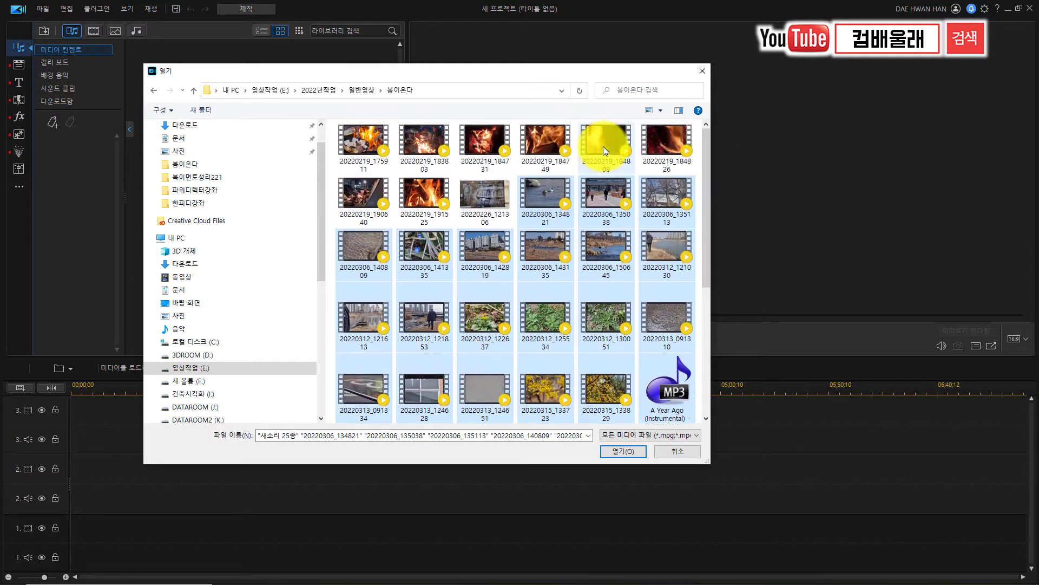
ctrl+click(592, 141)
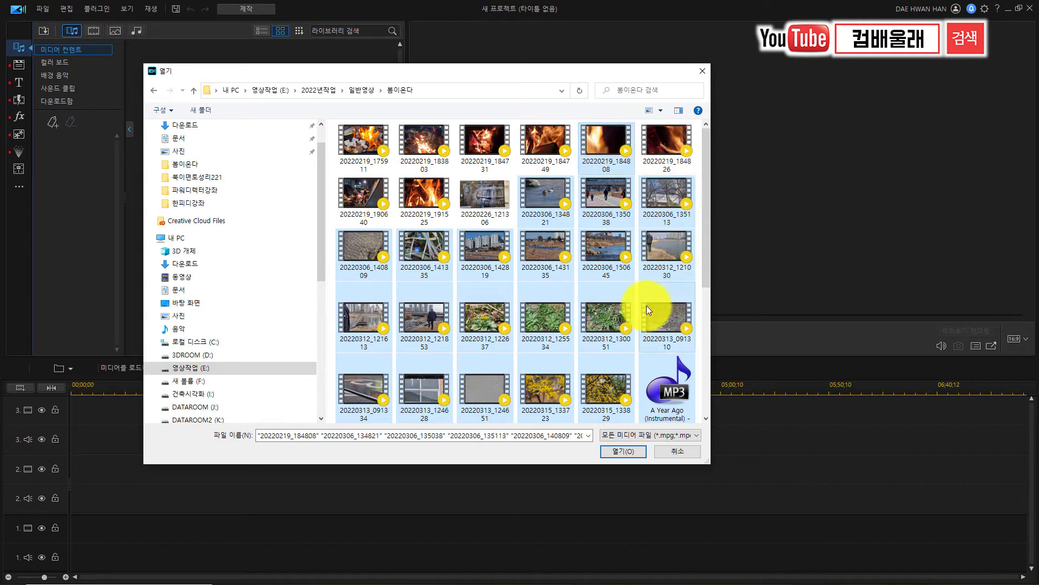
click(621, 450)
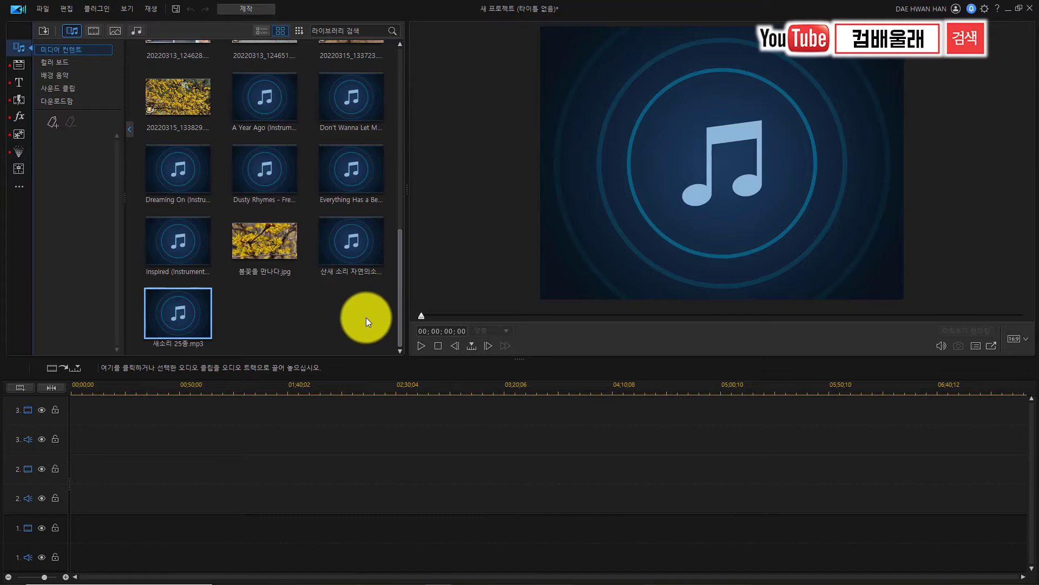
drag(401, 285, 395, 99)
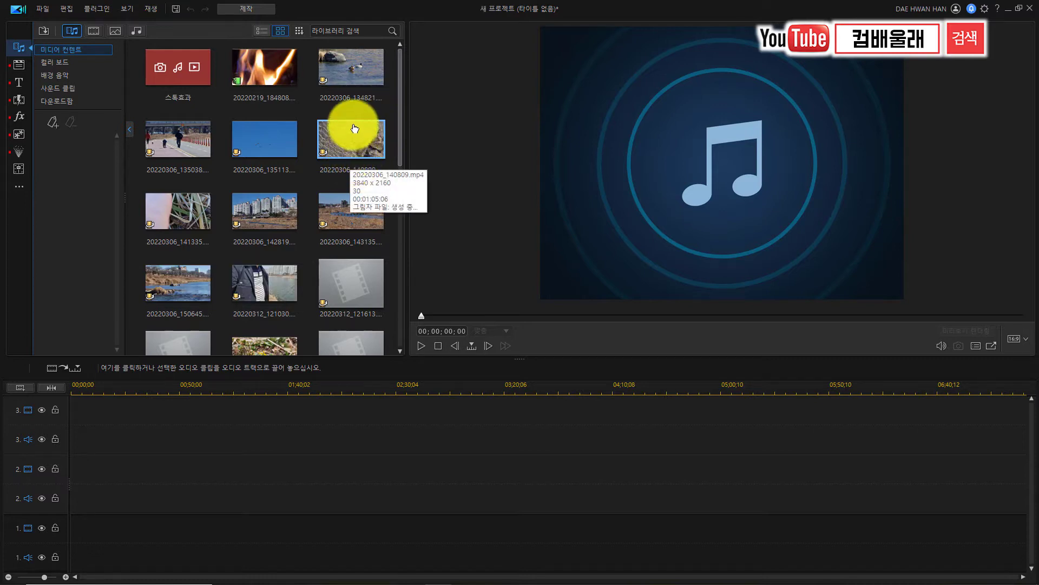
mouse_move(349, 71)
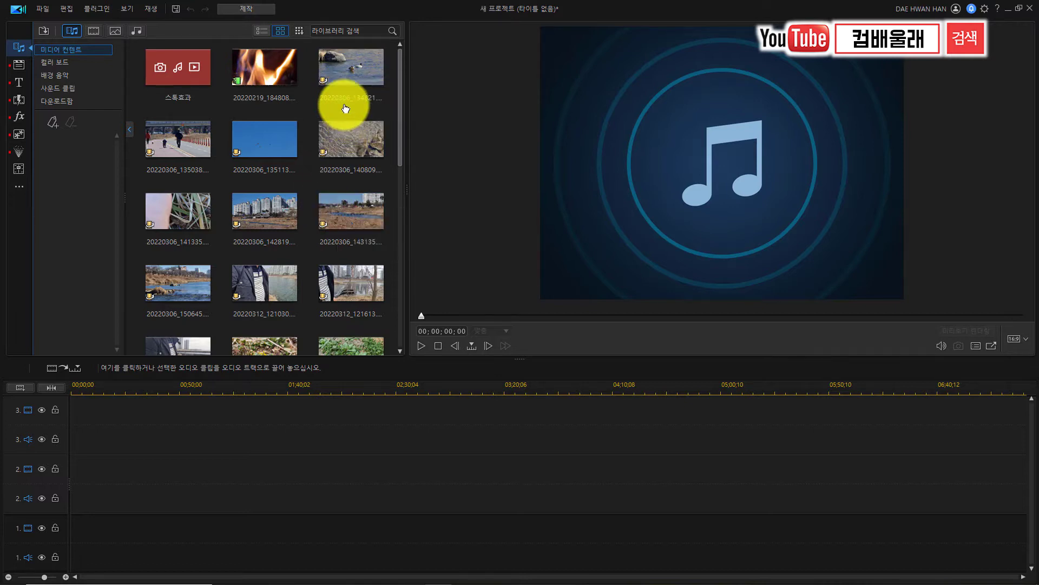
mouse_move(251, 97)
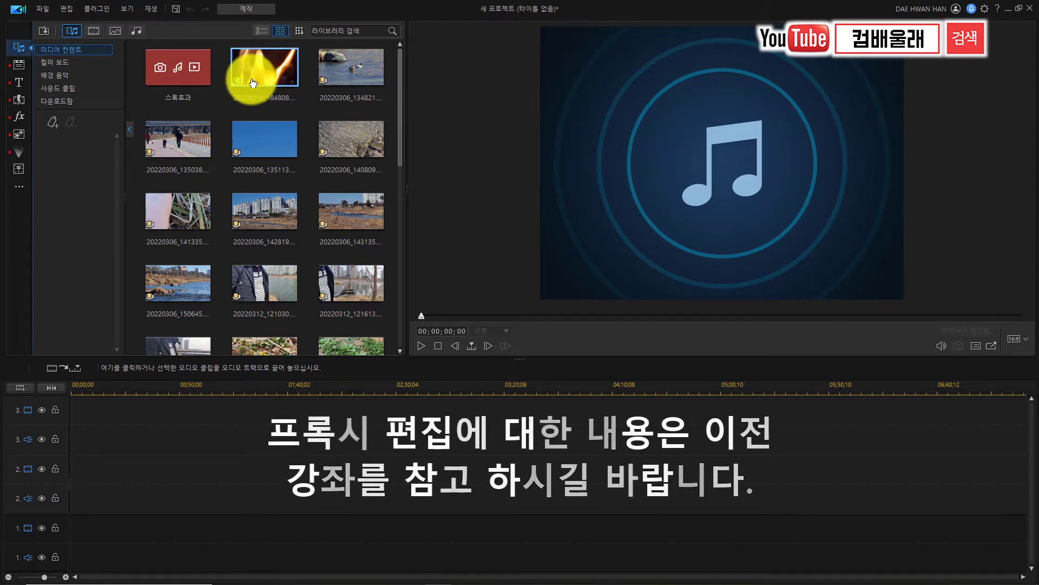
drag(253, 79, 235, 415)
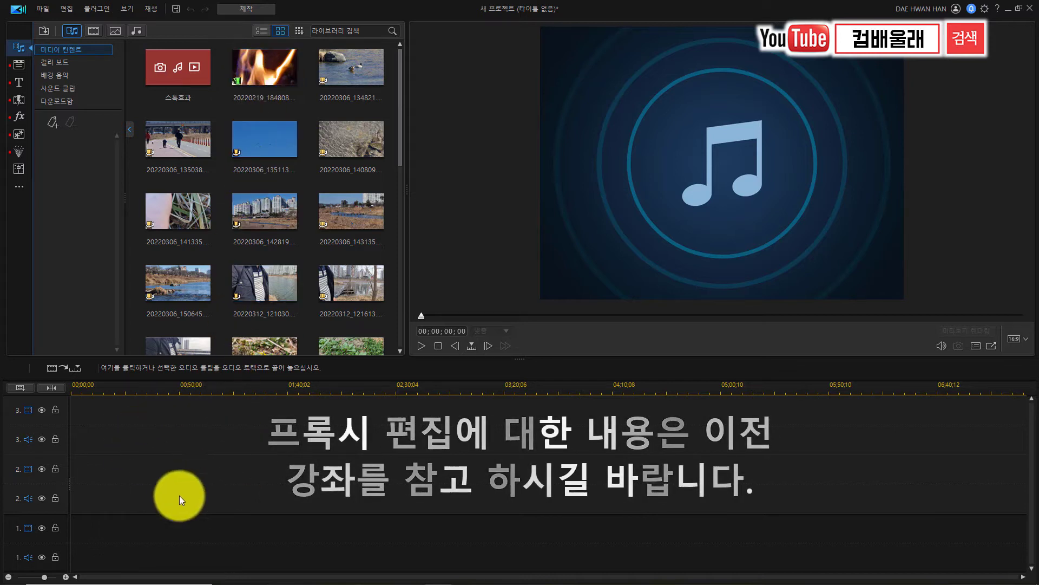
click(274, 72)
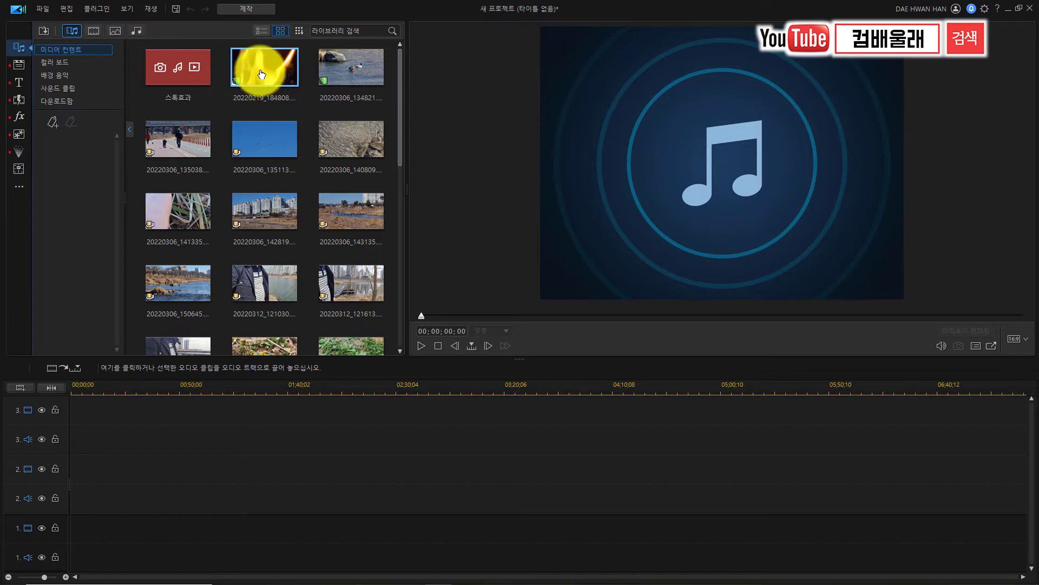
Place fire clip 20220219_184808 at the start of video track 1 and play a short preview
mouse_move(261, 80)
mouse_down()
mouse_move(133, 521)
mouse_move(80, 536)
mouse_up()
click(130, 427)
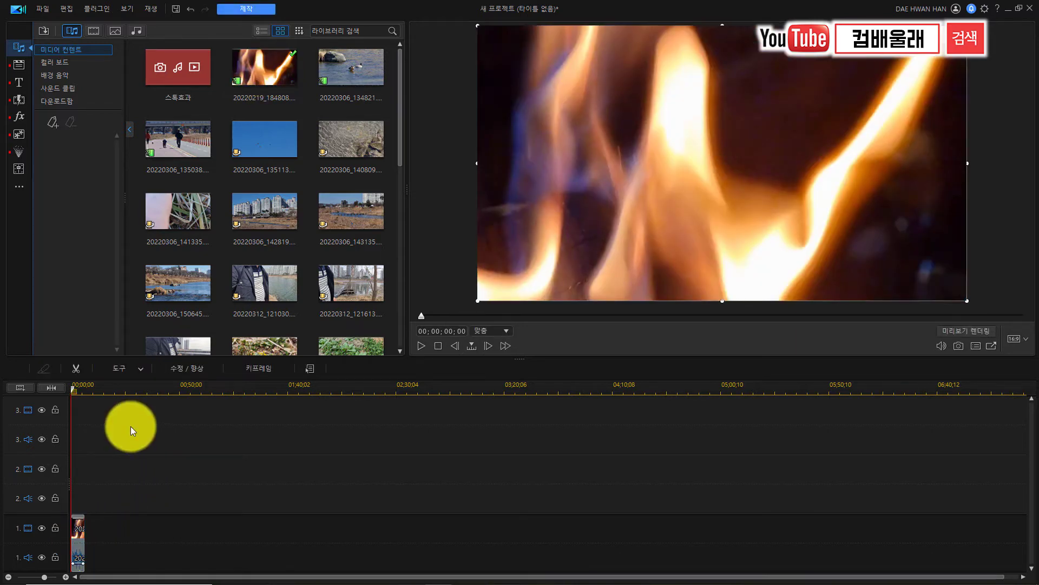
key(space)
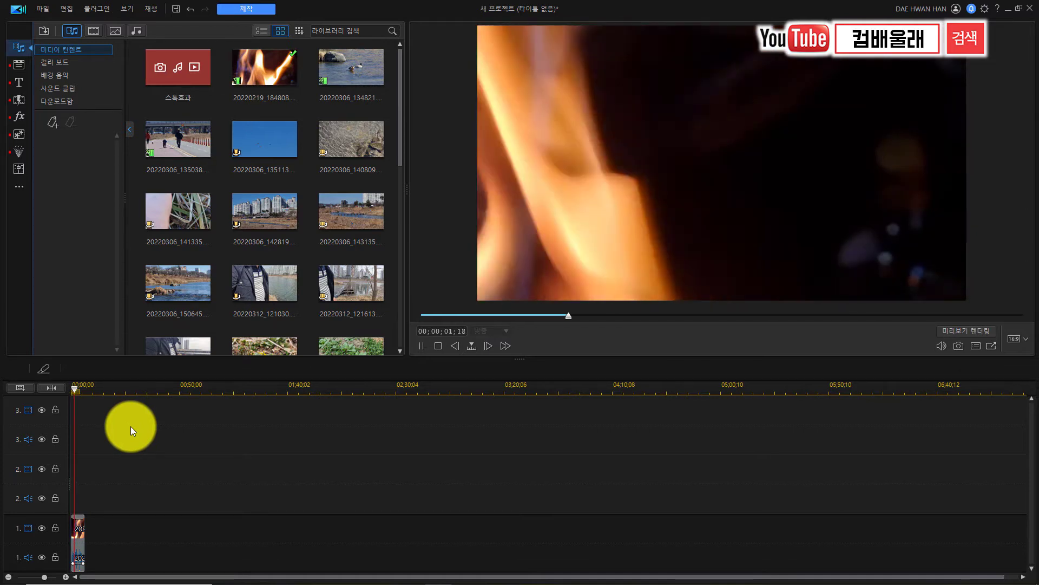
key(space)
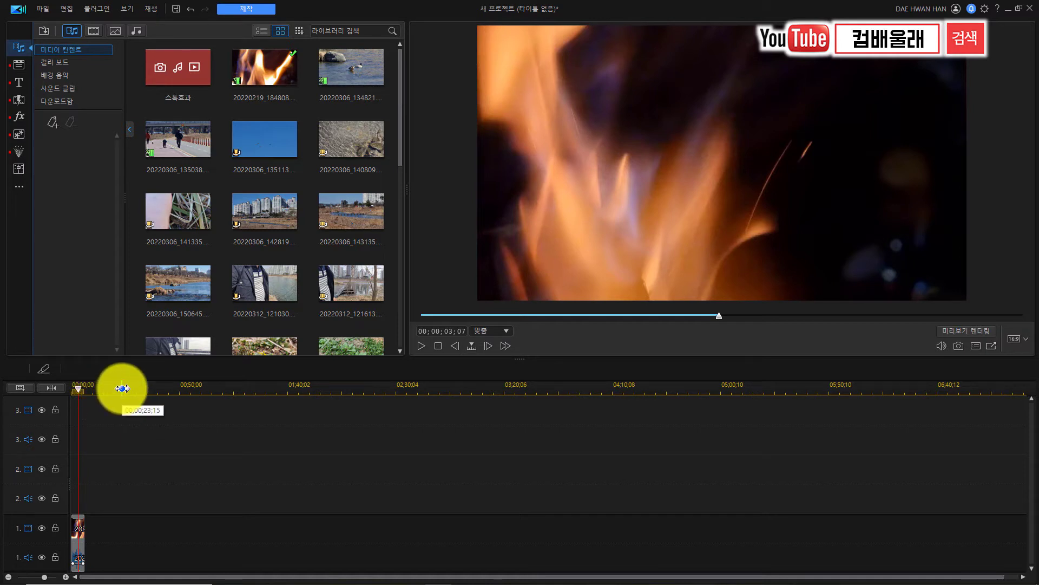
Zoom the timeline in on the fire clip and return the playhead to 00;00;00
drag(124, 387, 377, 388)
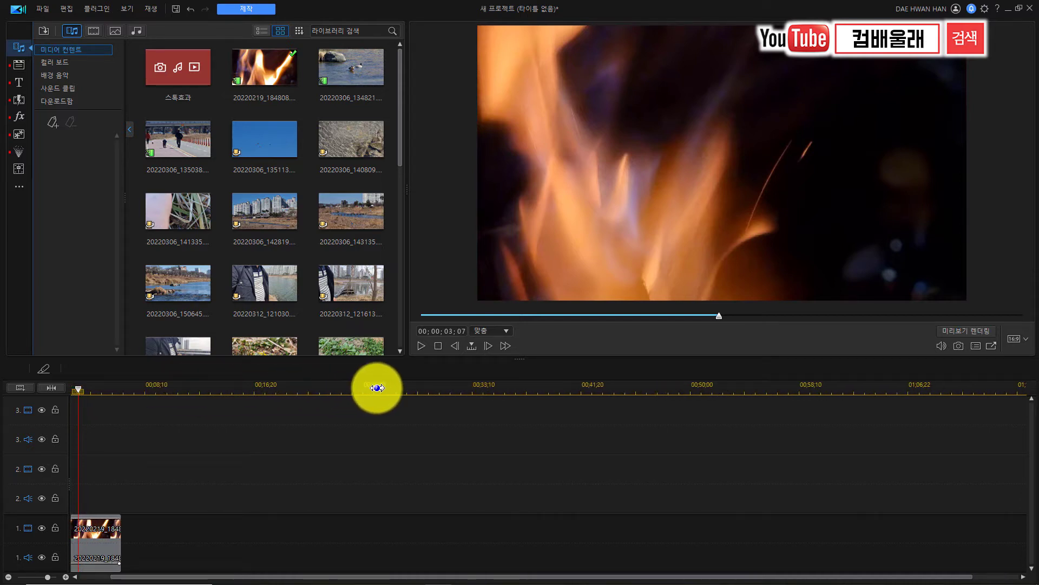
drag(170, 576, 93, 576)
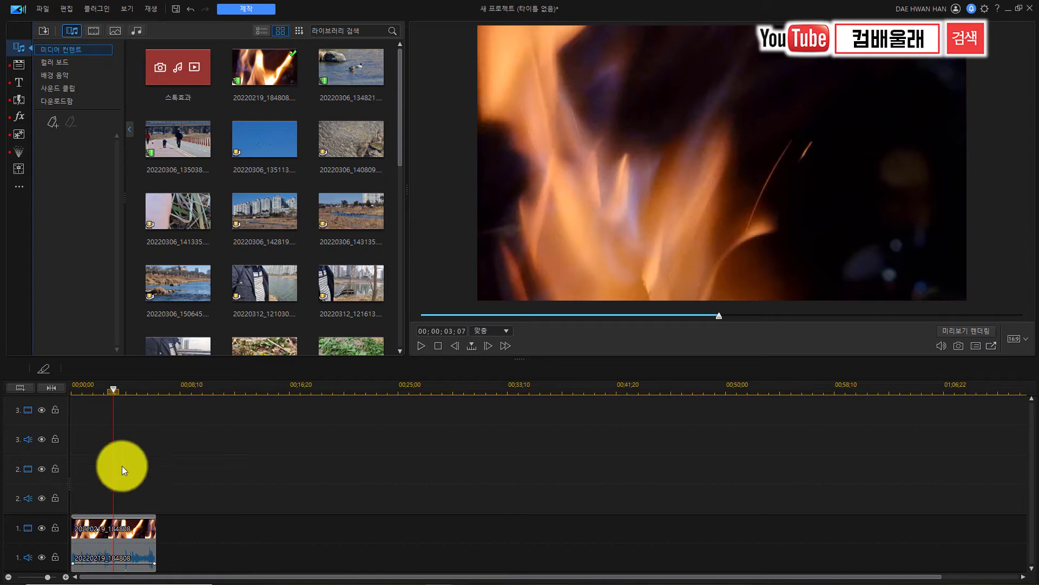
drag(149, 390, 238, 391)
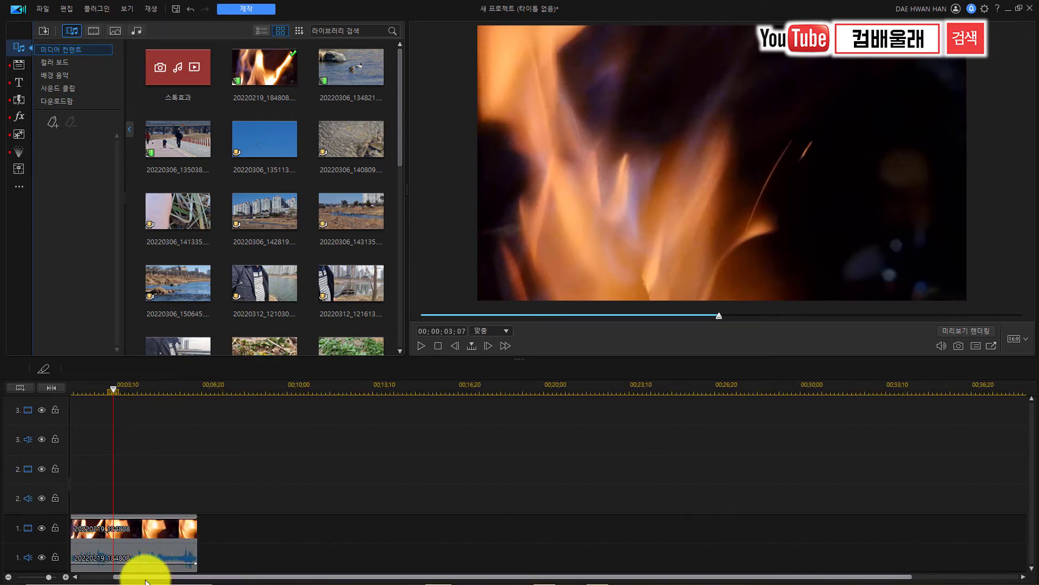
drag(142, 577, 82, 576)
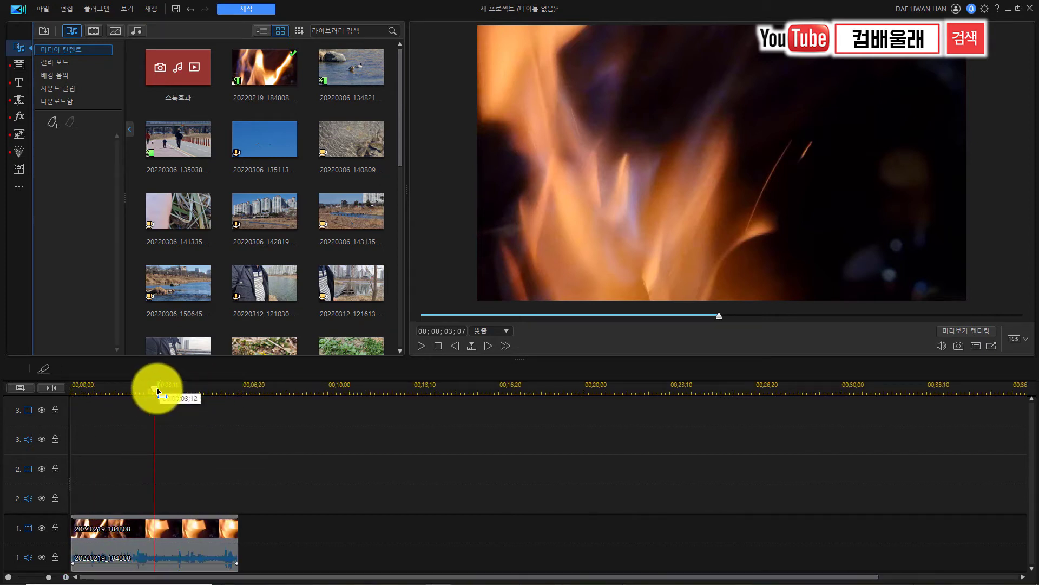
drag(154, 392, 67, 394)
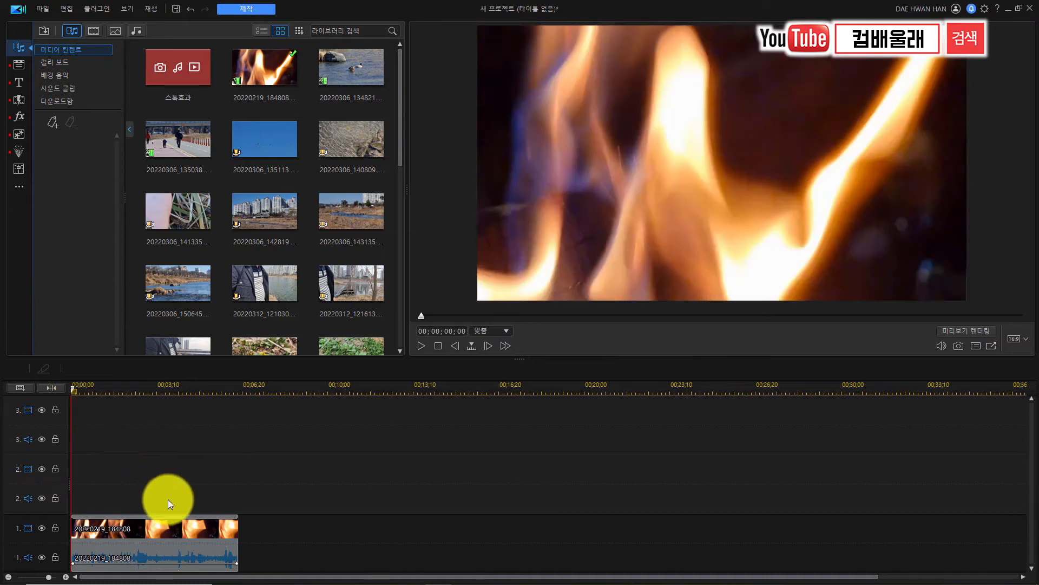
Unlink the fire clip's video and audio, delete the audio part, and scrub through the remaining video
right_click(163, 529)
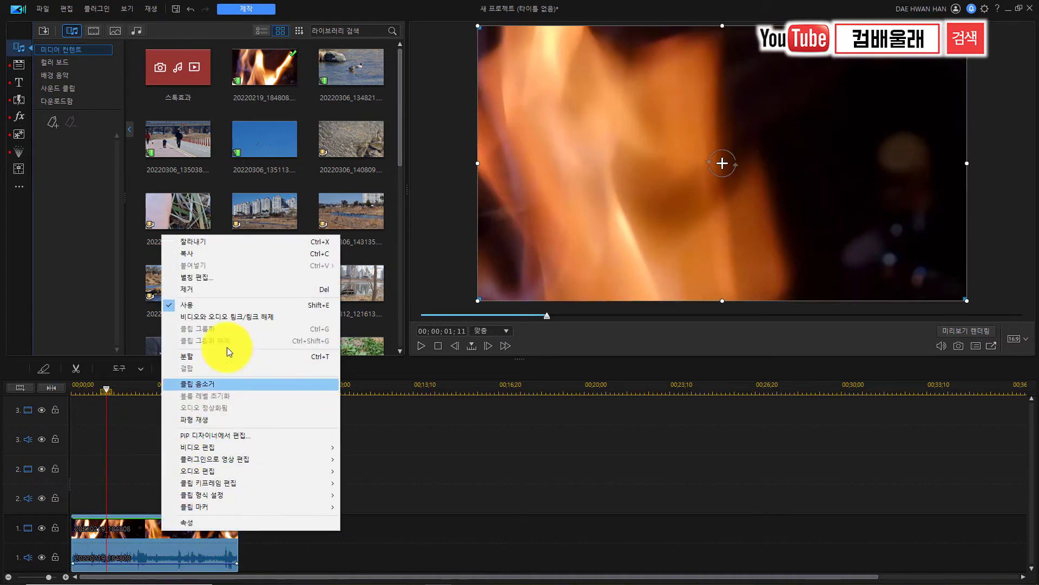
click(245, 316)
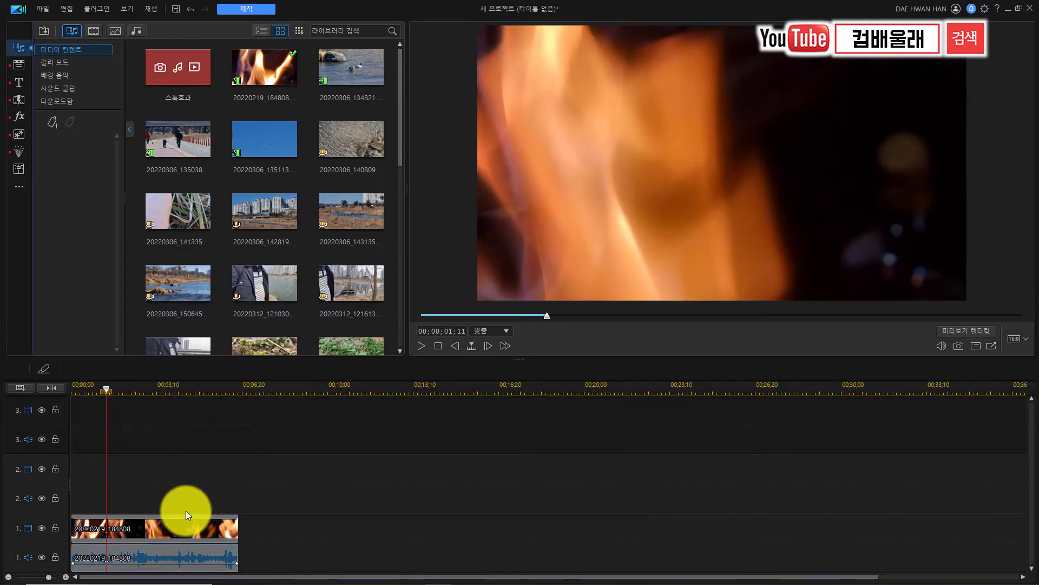
click(166, 556)
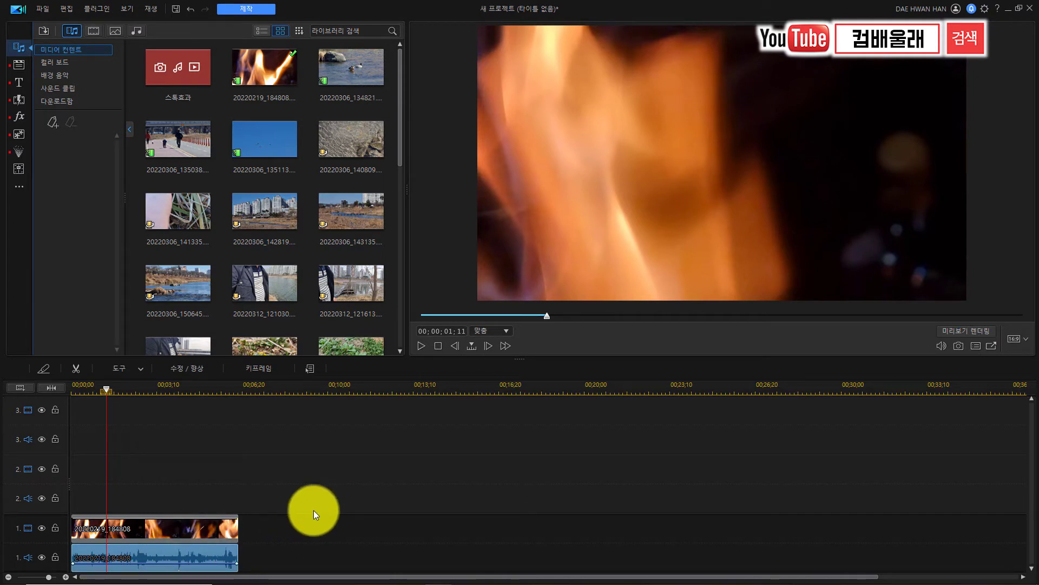
key(Delete)
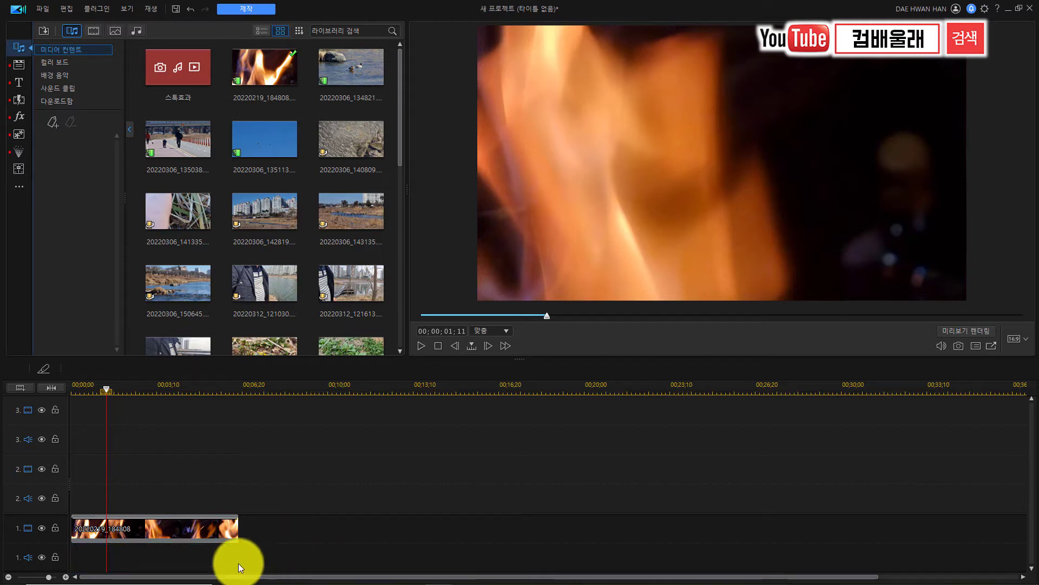
drag(115, 393, 125, 525)
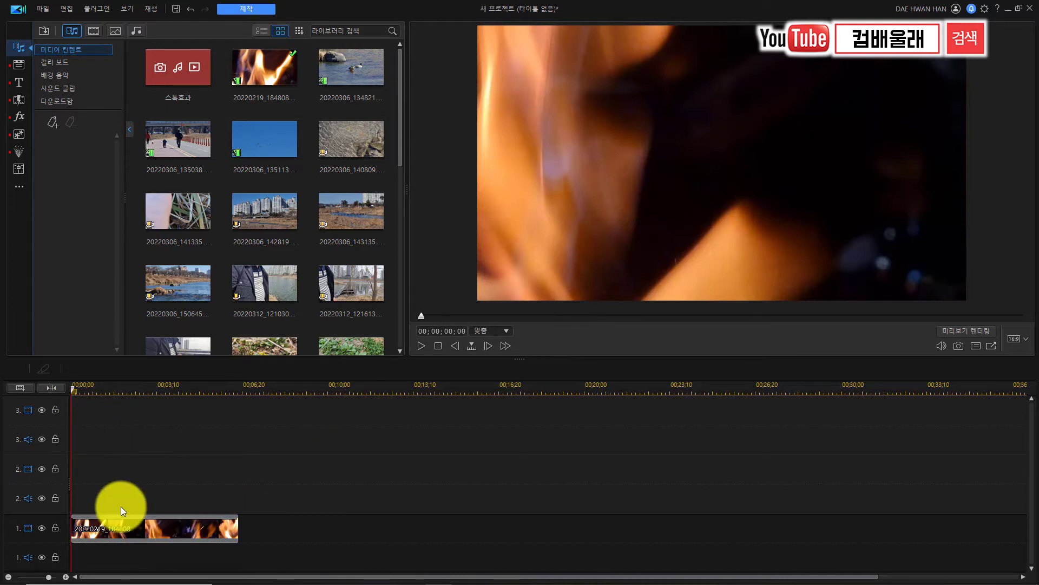
Drag the fire clip's starting opacity keyframe down so it fades in, then preview it
click(123, 522)
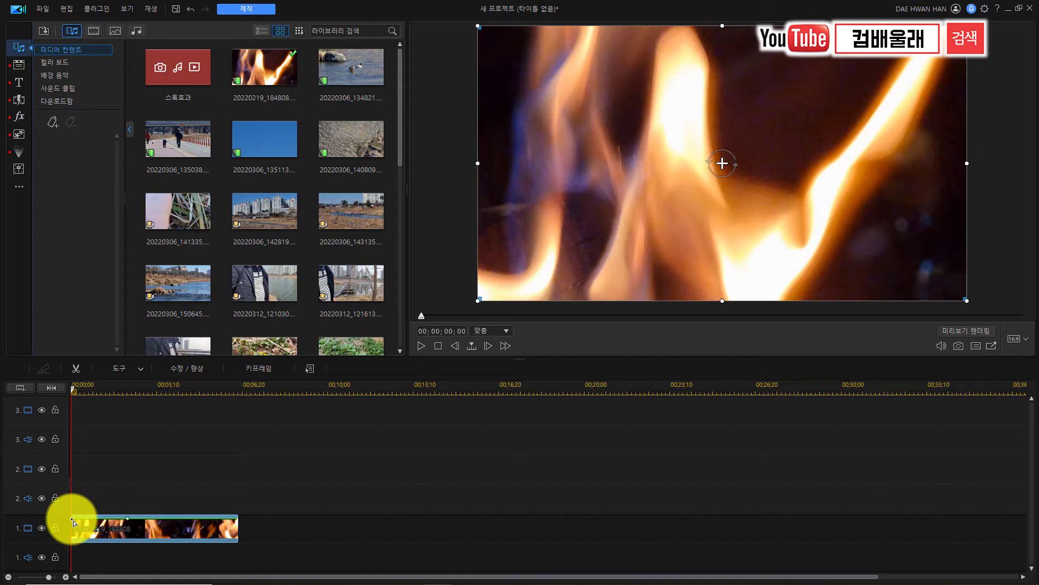
drag(73, 521, 73, 544)
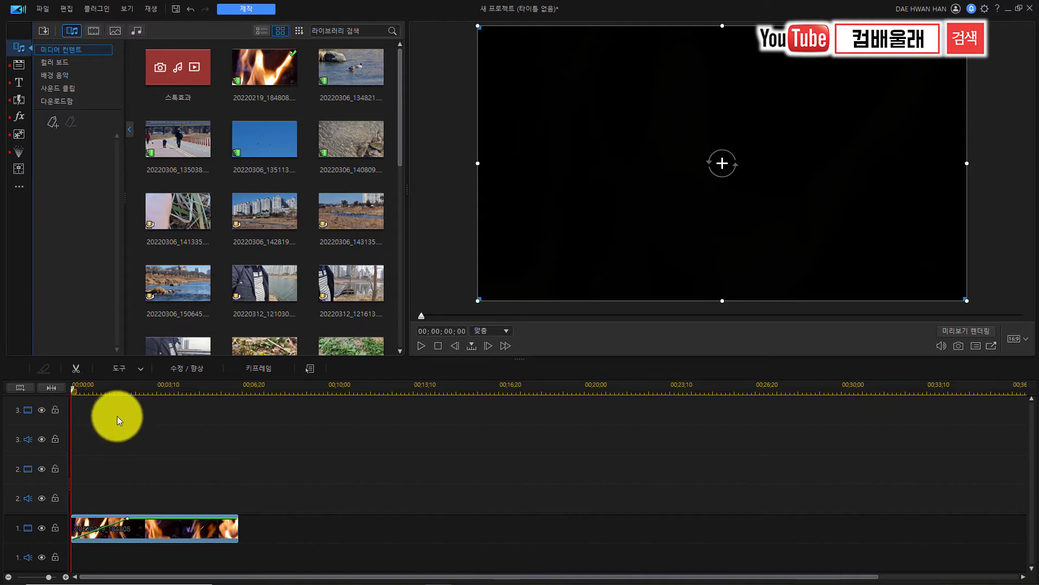
click(167, 449)
key(space)
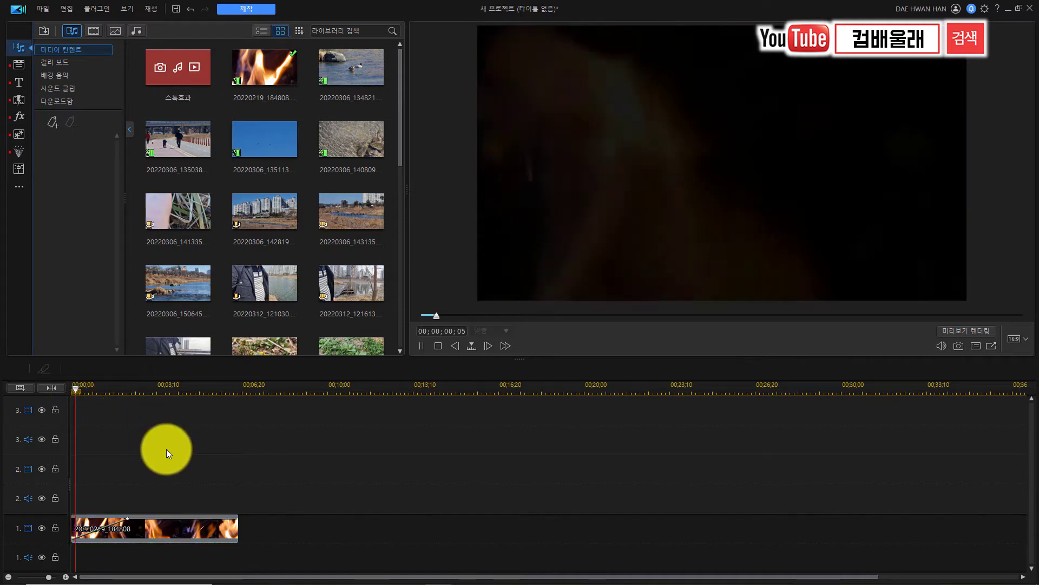
key(space)
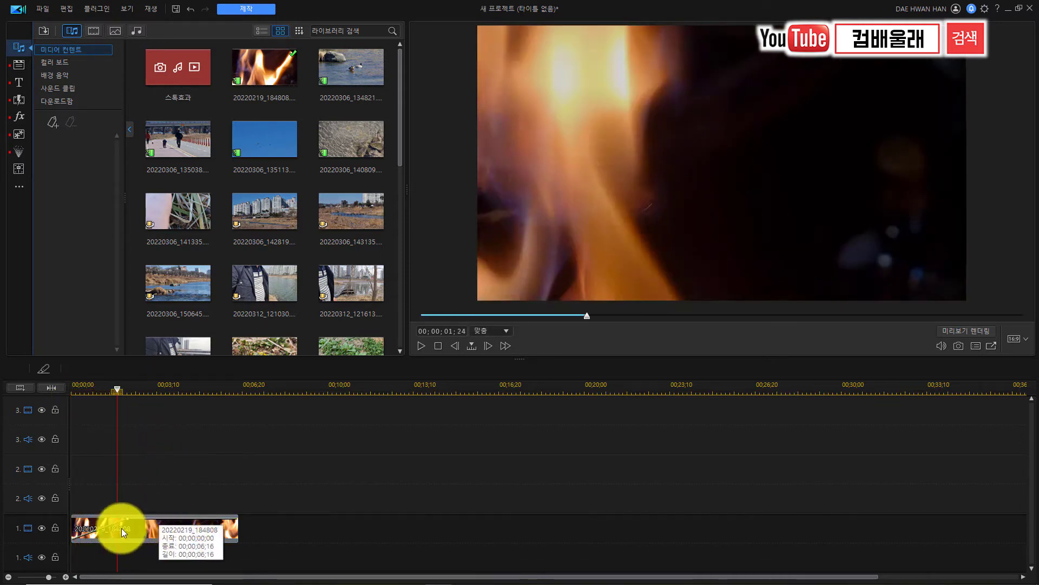
Move the 100% opacity keyframe later to lengthen the fade-in and replay the clip
click(127, 518)
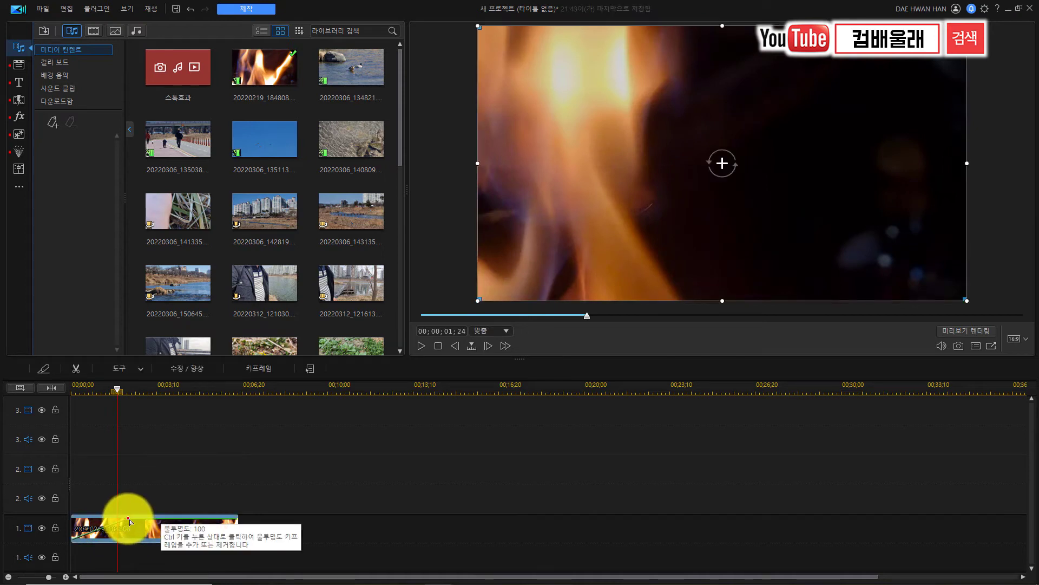
drag(139, 520, 169, 520)
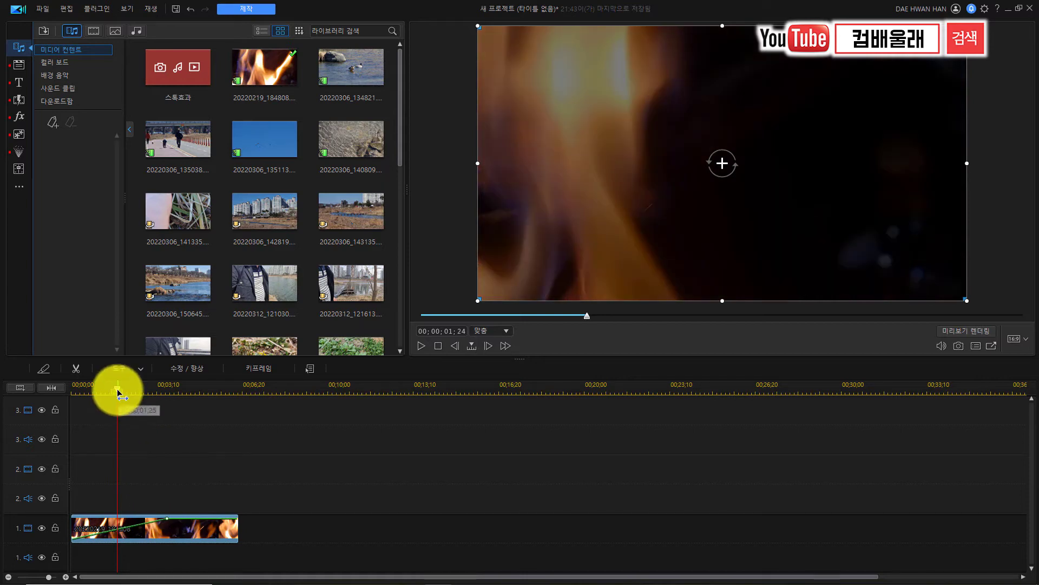
key(space)
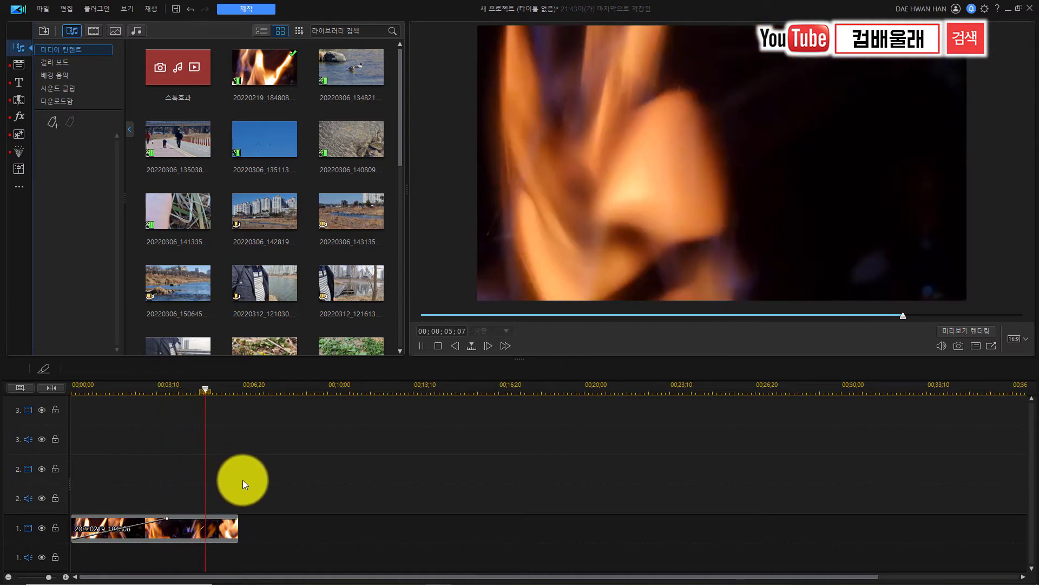
key(space)
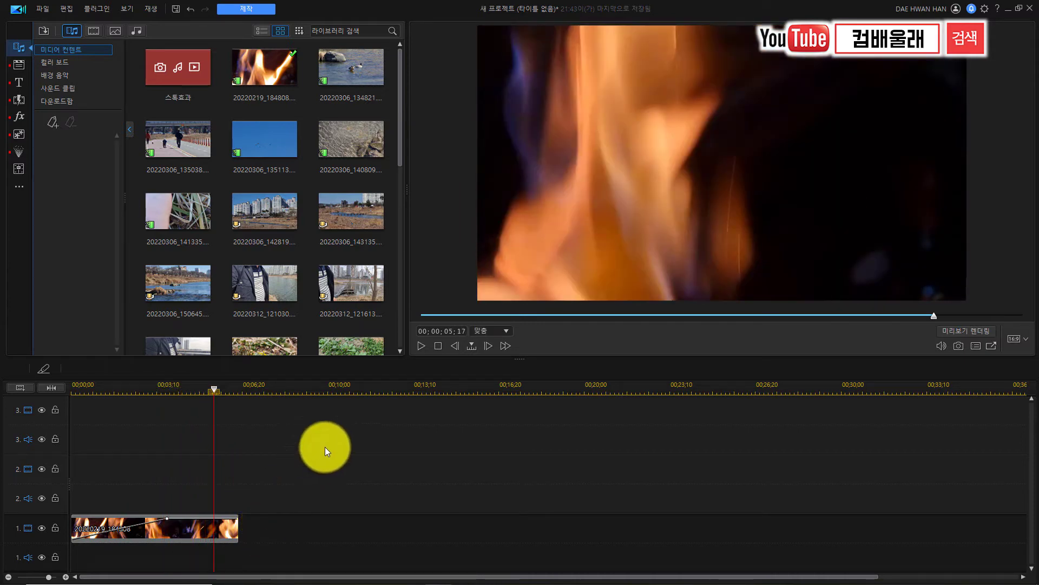
drag(398, 151, 394, 360)
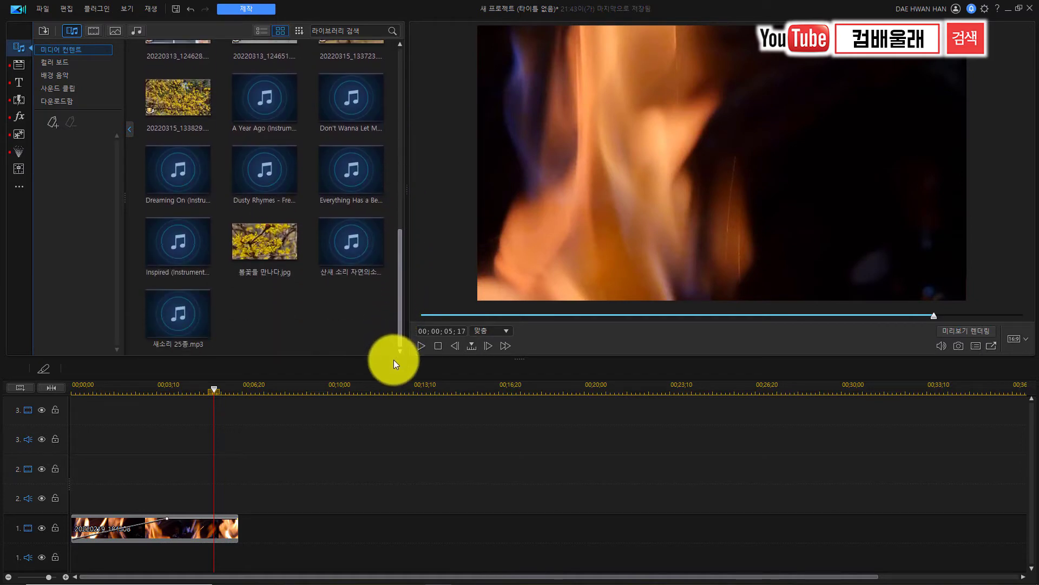
click(267, 242)
drag(266, 242, 271, 527)
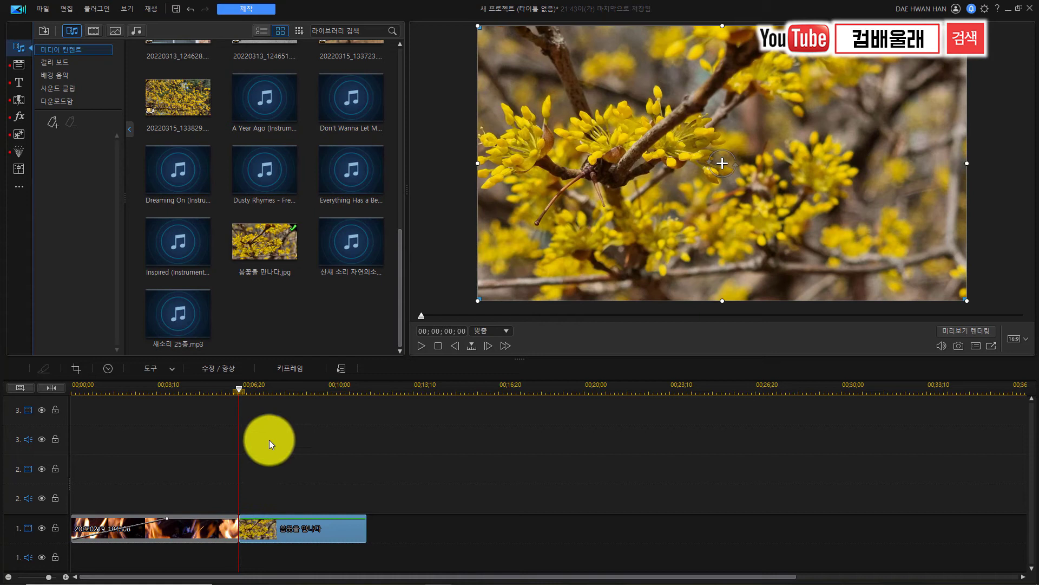
click(19, 100)
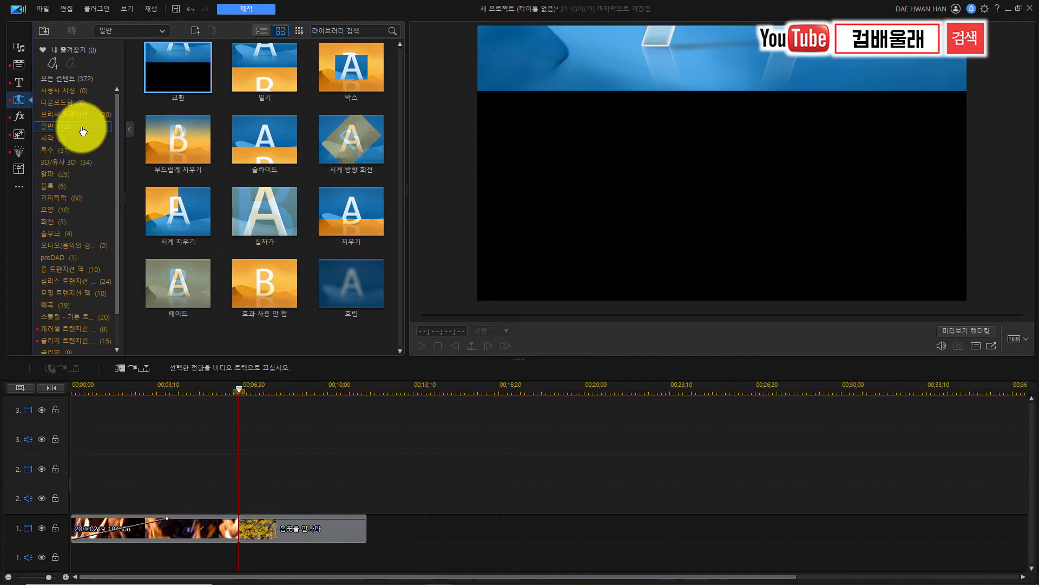
drag(172, 286, 236, 526)
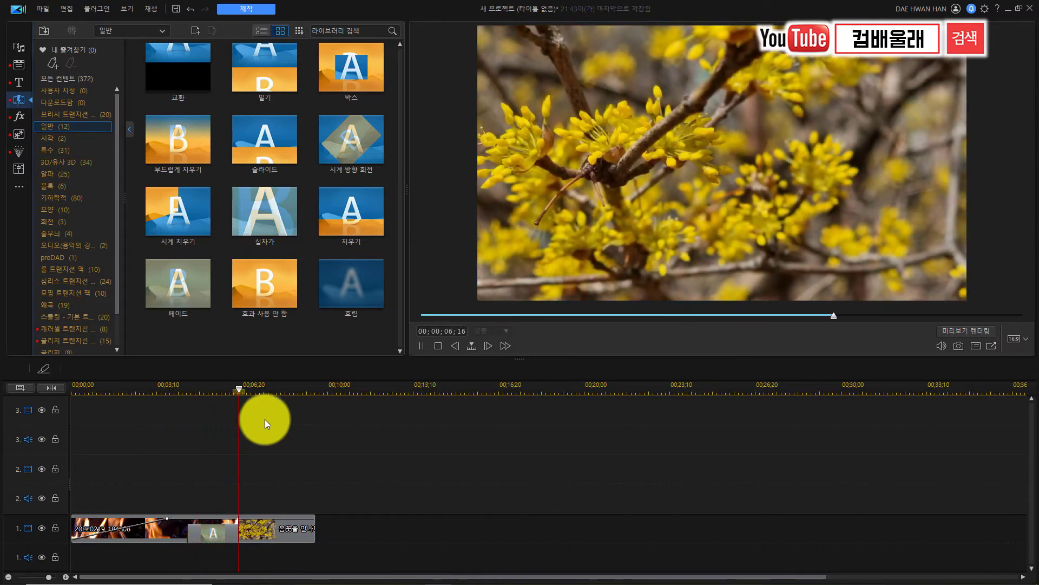
key(space)
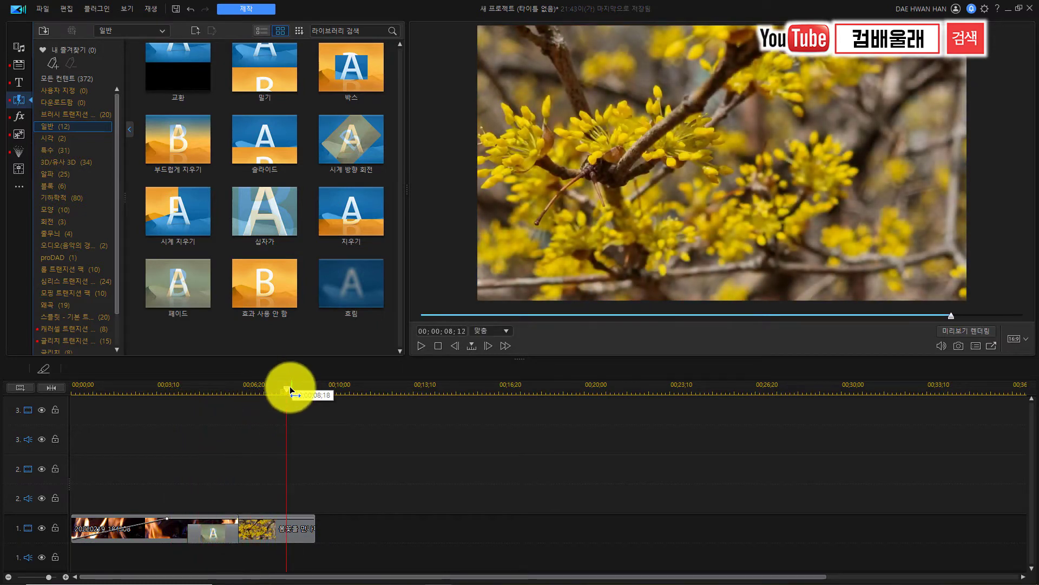
drag(289, 389, 186, 413)
key(space)
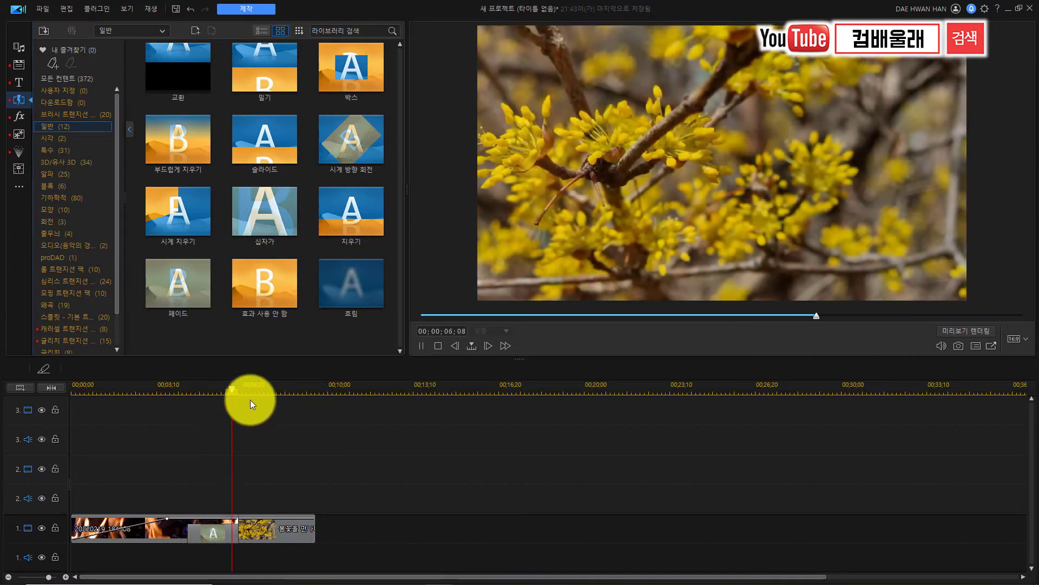
key(space)
mouse_move(249, 390)
mouse_down()
mouse_move(170, 418)
mouse_move(219, 426)
mouse_up()
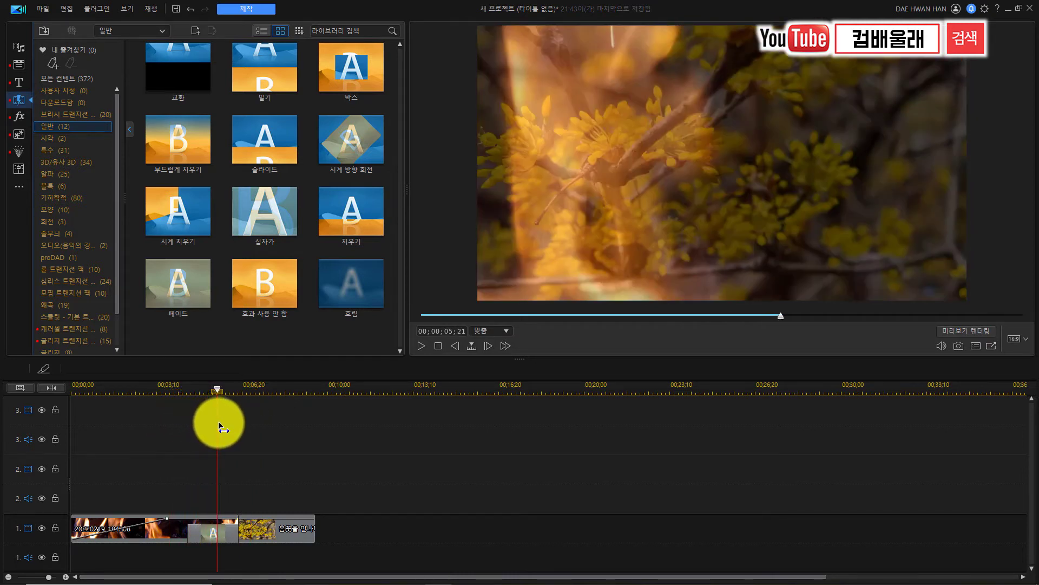
drag(219, 426, 237, 425)
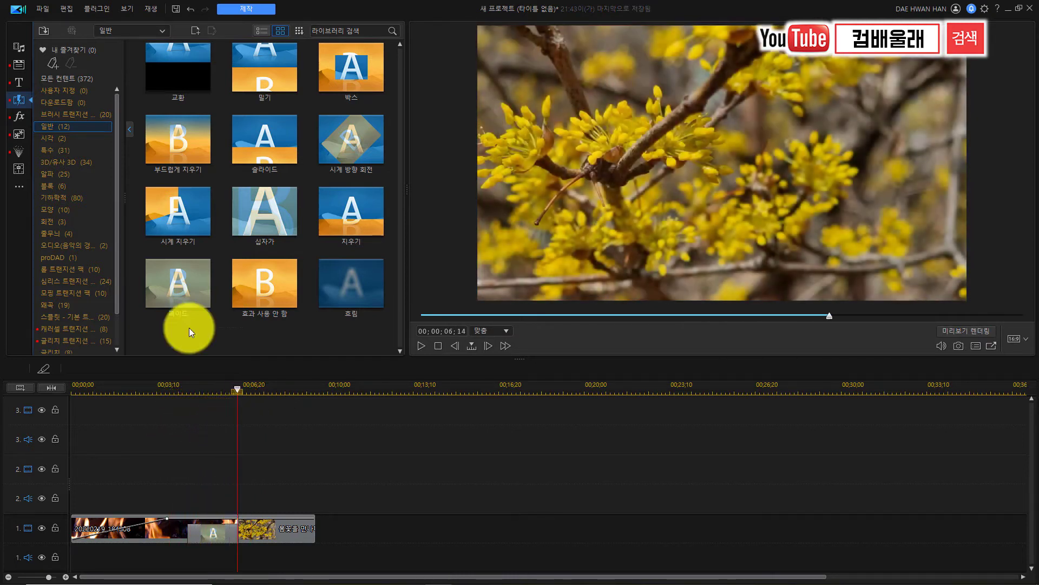
Place the 로맨스 title 산마루 on video track 2 and lengthen the flower clip beneath it
click(18, 82)
click(54, 162)
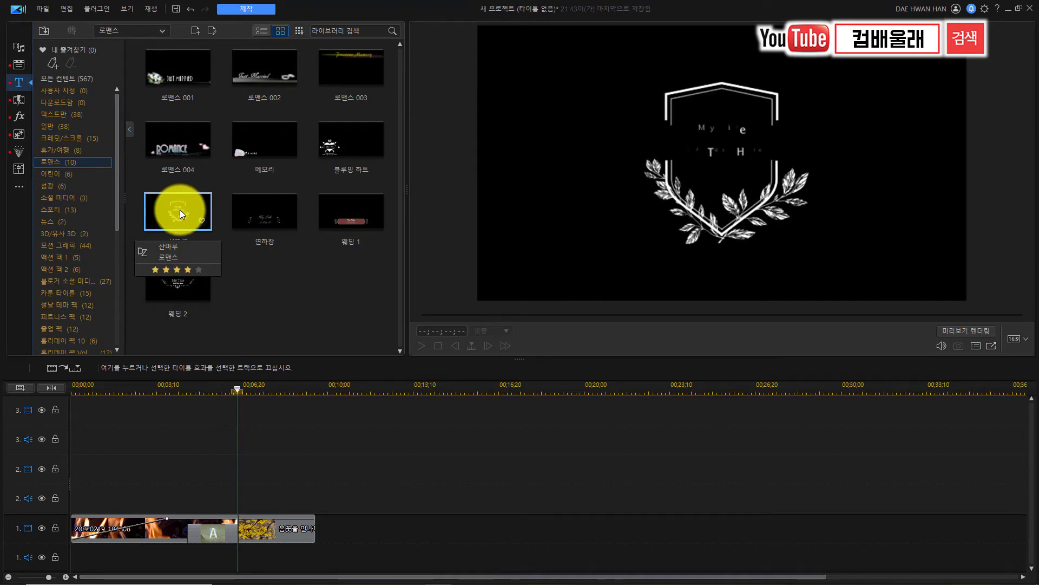
drag(180, 213, 242, 511)
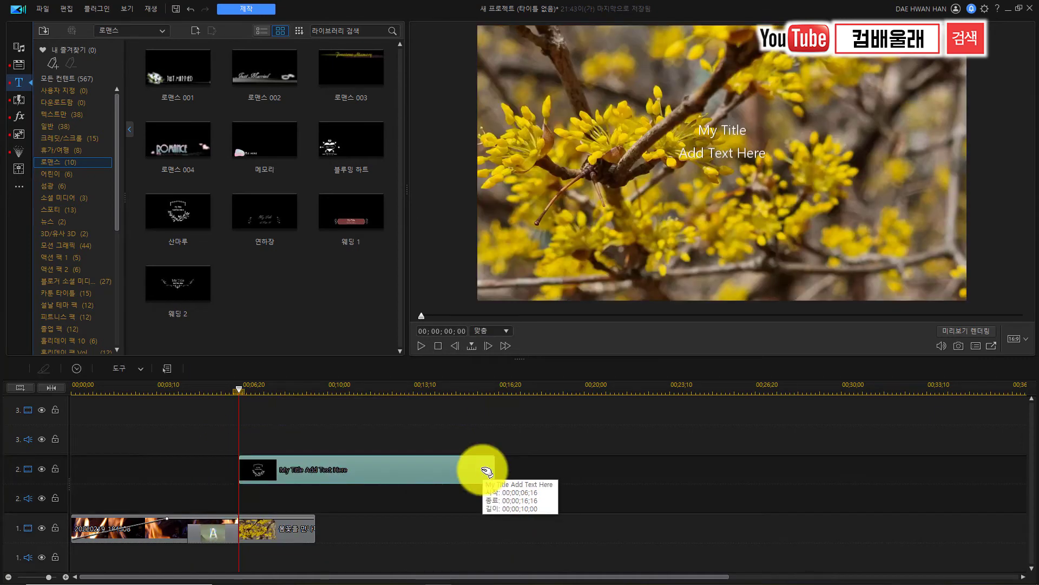
click(312, 530)
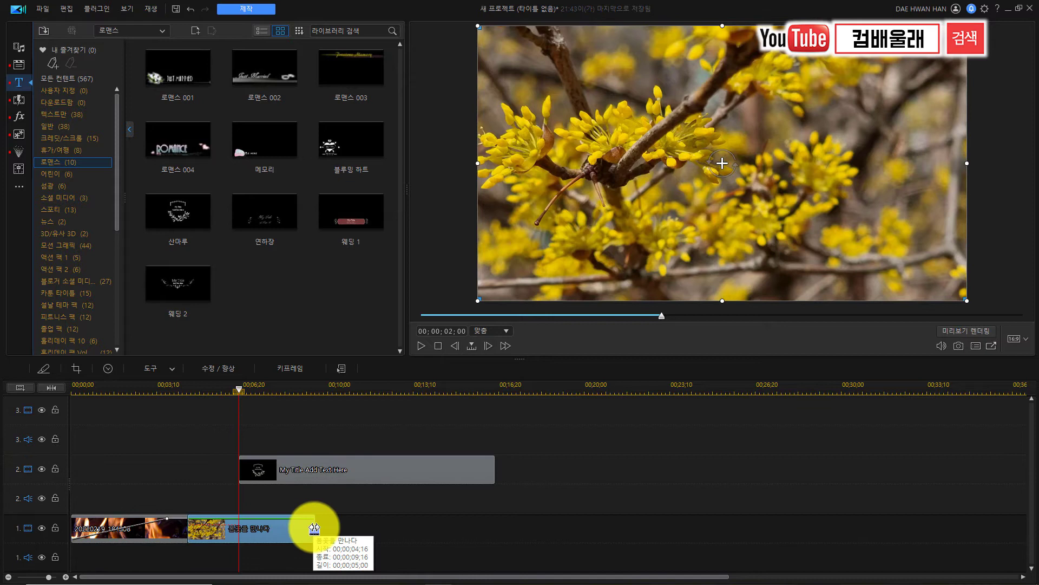
drag(314, 529, 485, 529)
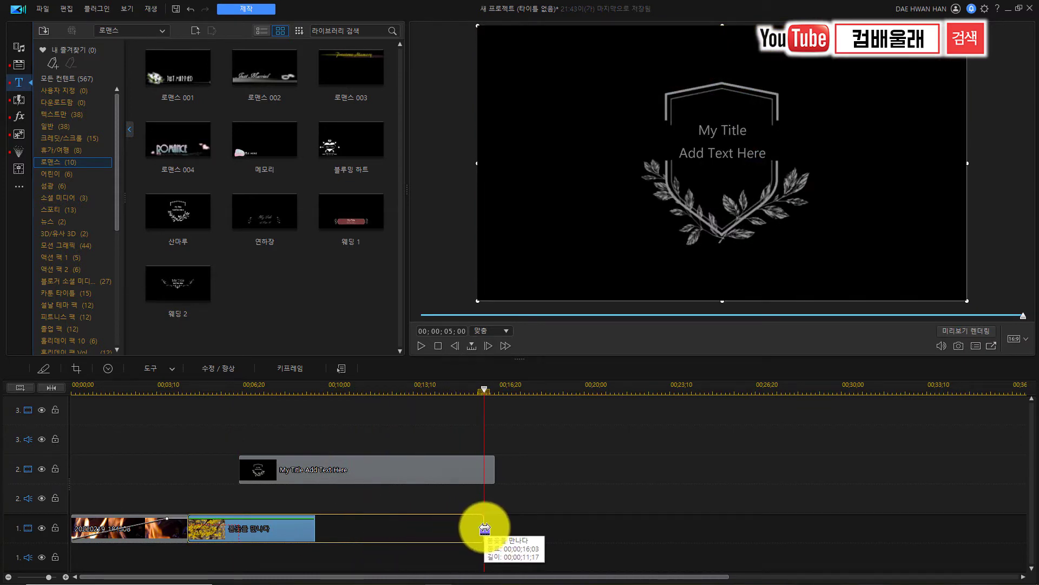
drag(484, 529, 489, 529)
Move the title to start at 05;21 and play it over the flowers up to about 13 seconds
click(364, 470)
drag(364, 470, 342, 469)
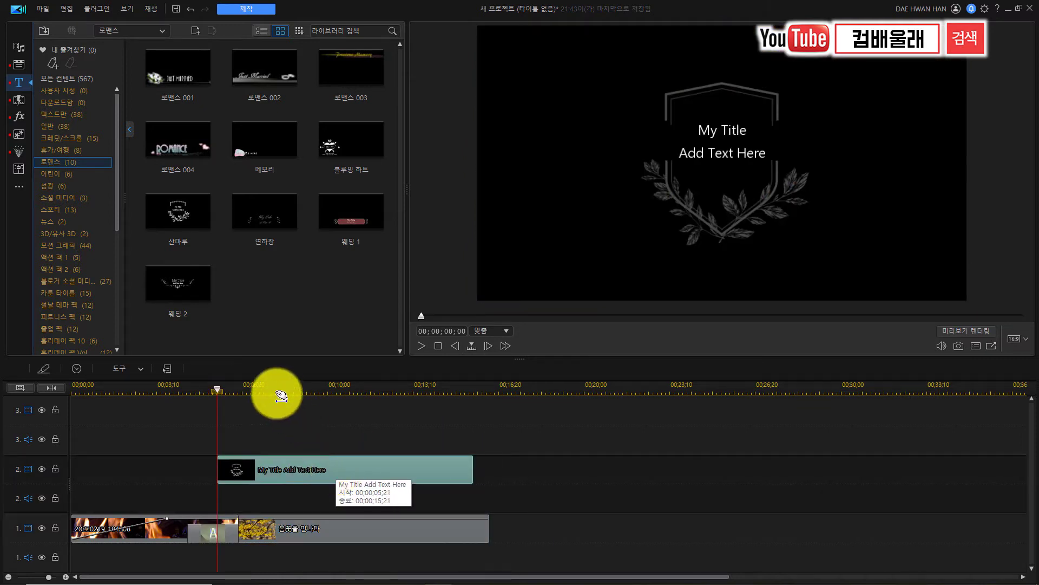
click(216, 389)
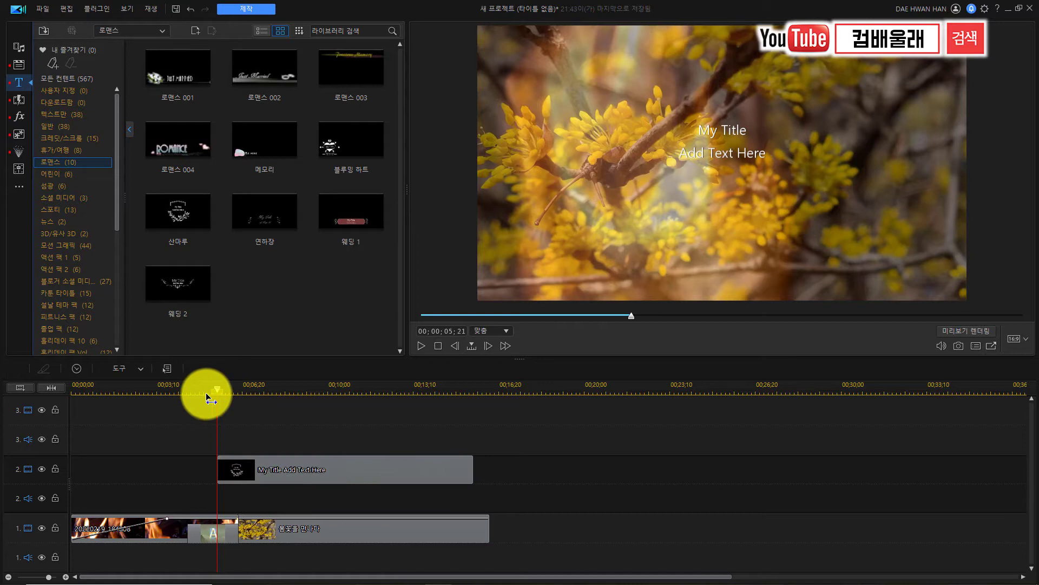
key(space)
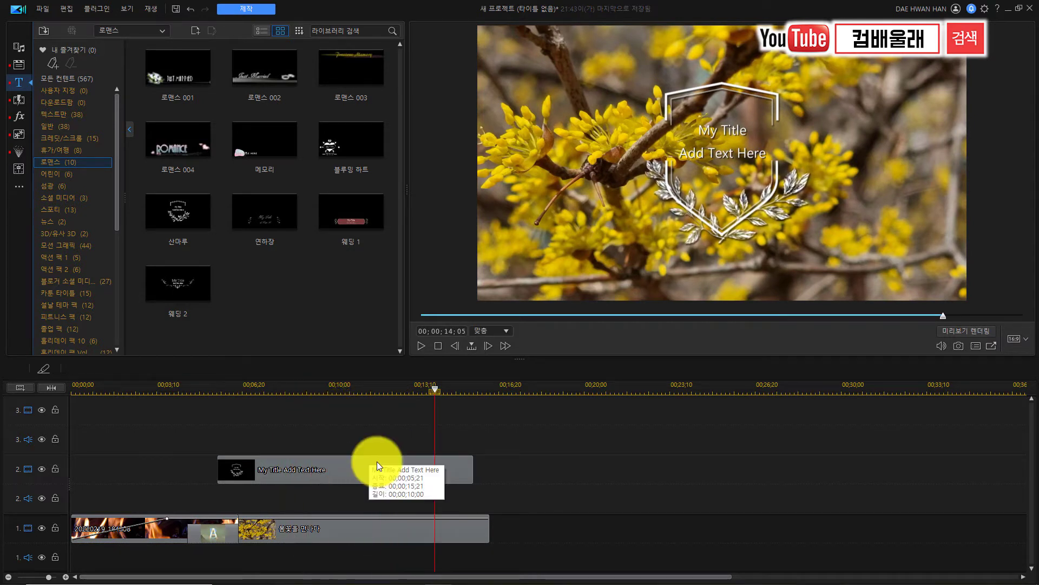
click(394, 469)
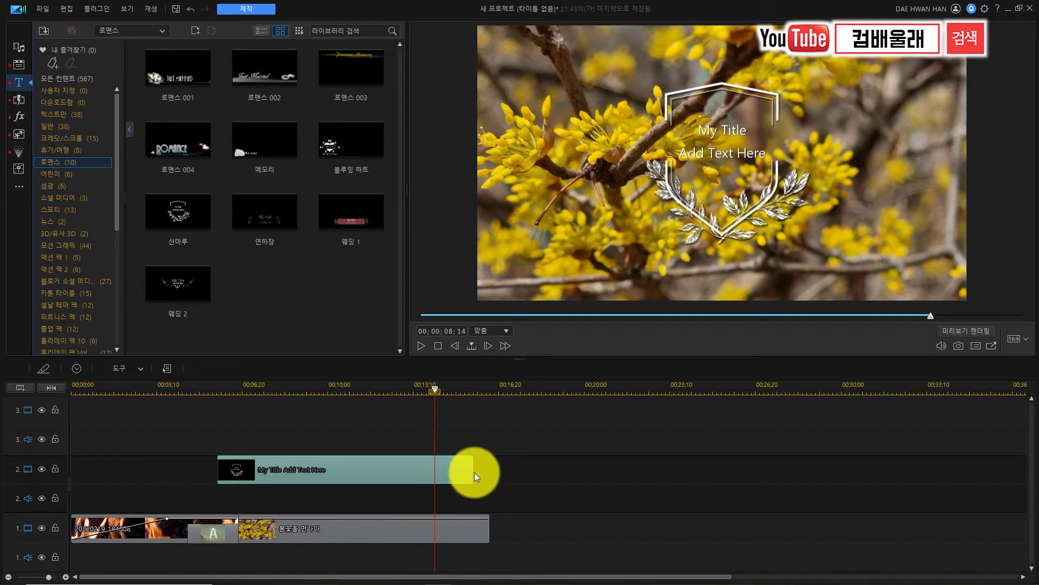
Trim the title and flower clip to end together at 13;21, then open the title in Title Designer
drag(474, 476, 422, 477)
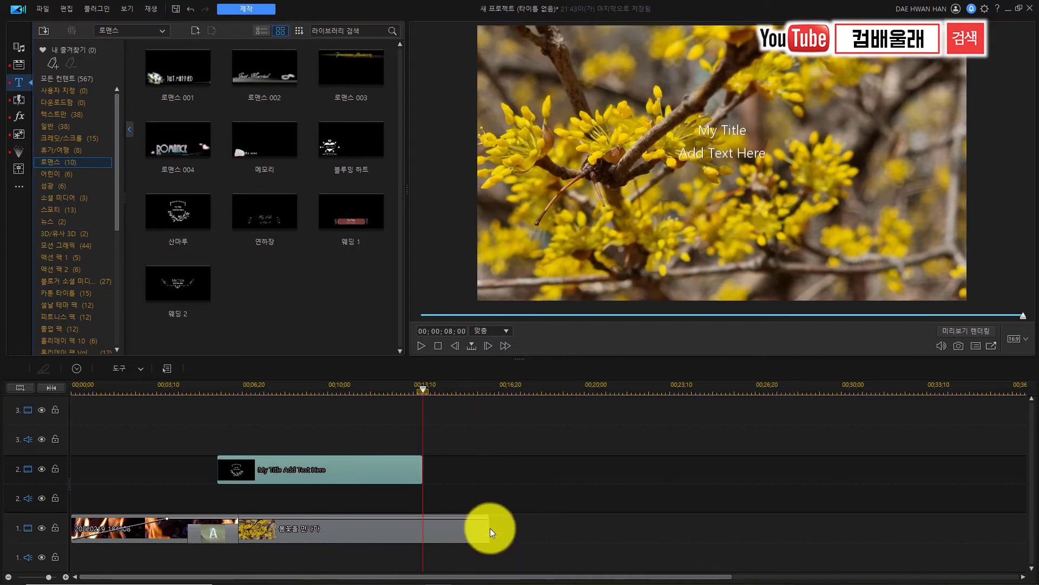
drag(489, 528, 434, 524)
click(294, 389)
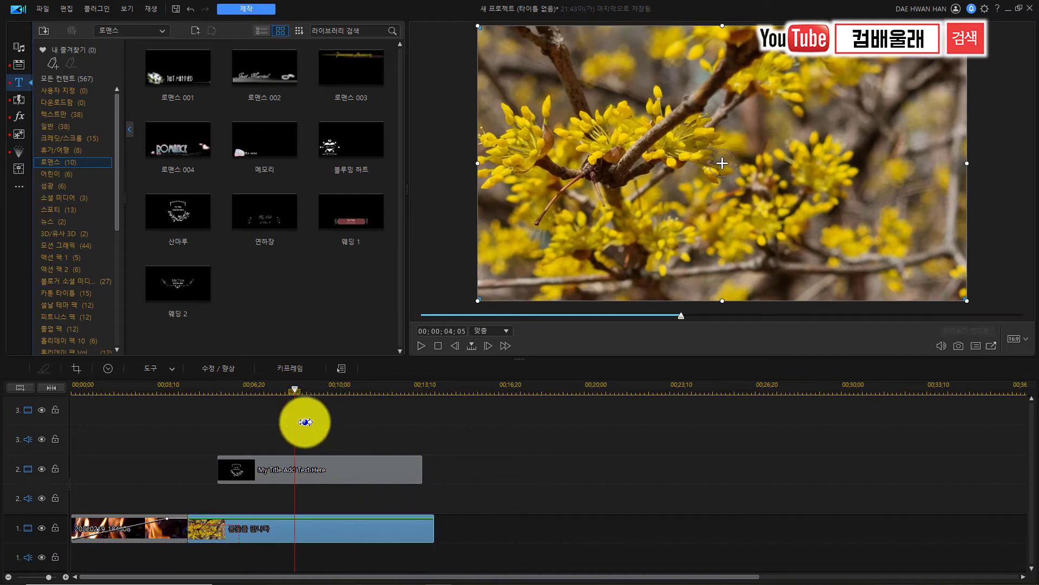
click(314, 464)
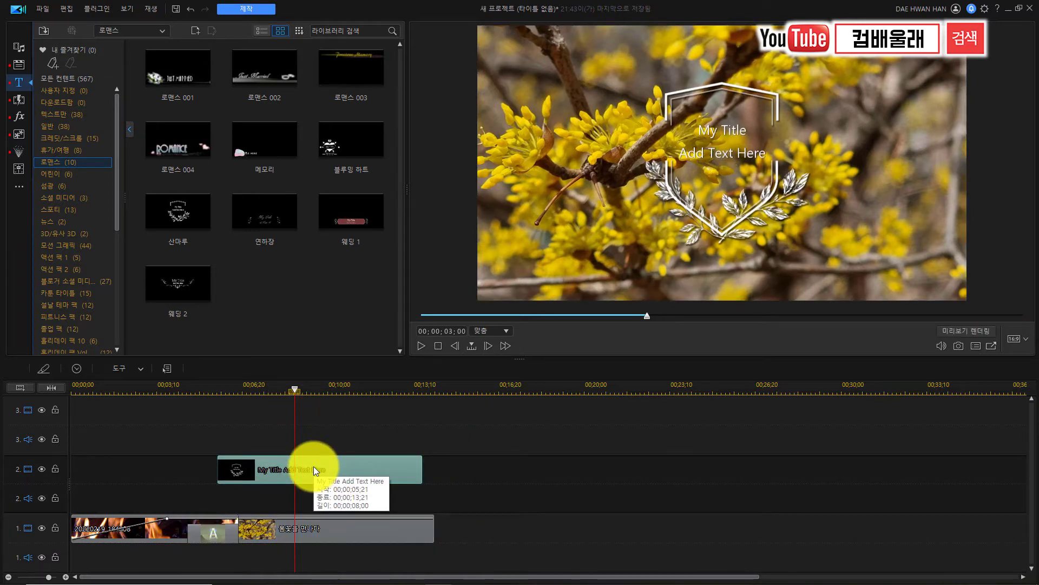
double_click(315, 466)
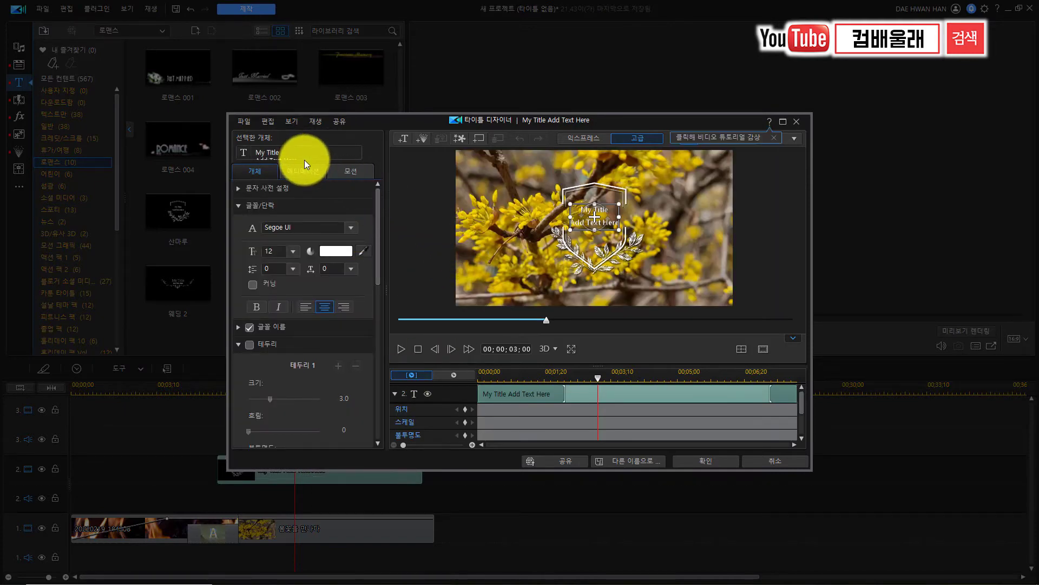
Replace 'Add Text Here' with 봄이온다 and centre the text inside the wreath crest
drag(257, 155, 317, 163)
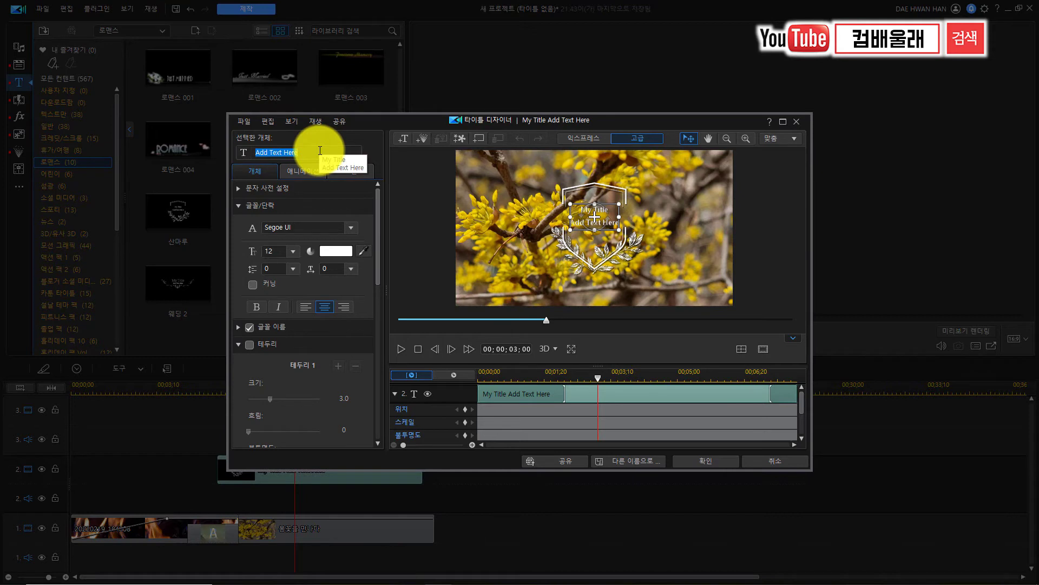
text(봄ㅇ)
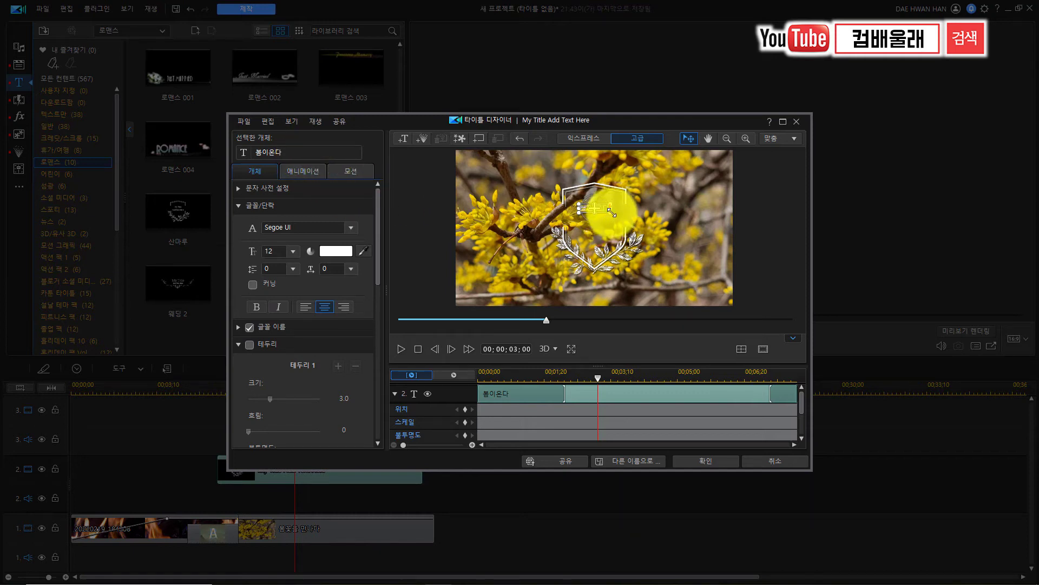
drag(611, 211, 616, 223)
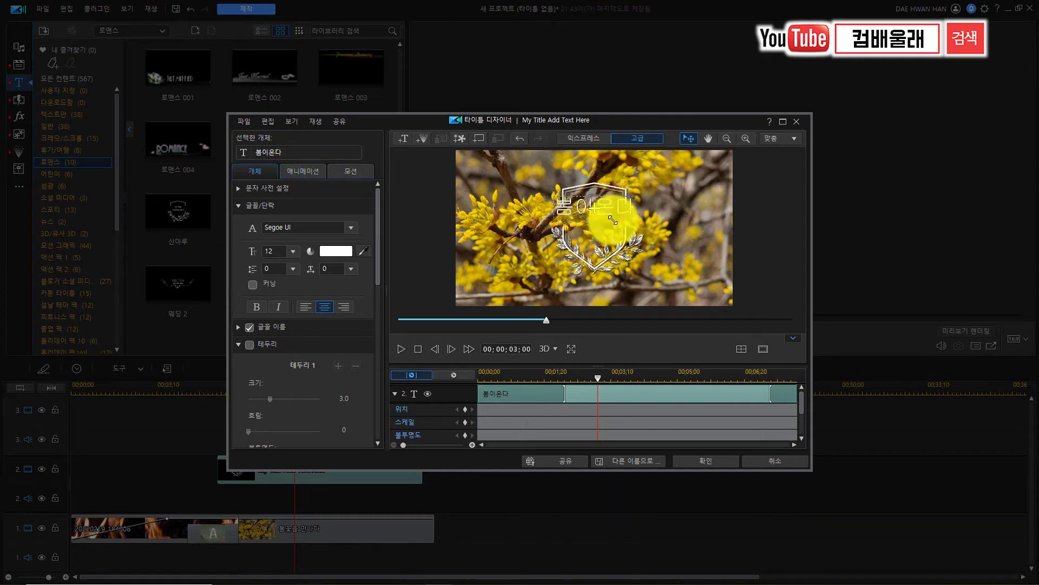
click(608, 210)
drag(608, 210, 620, 205)
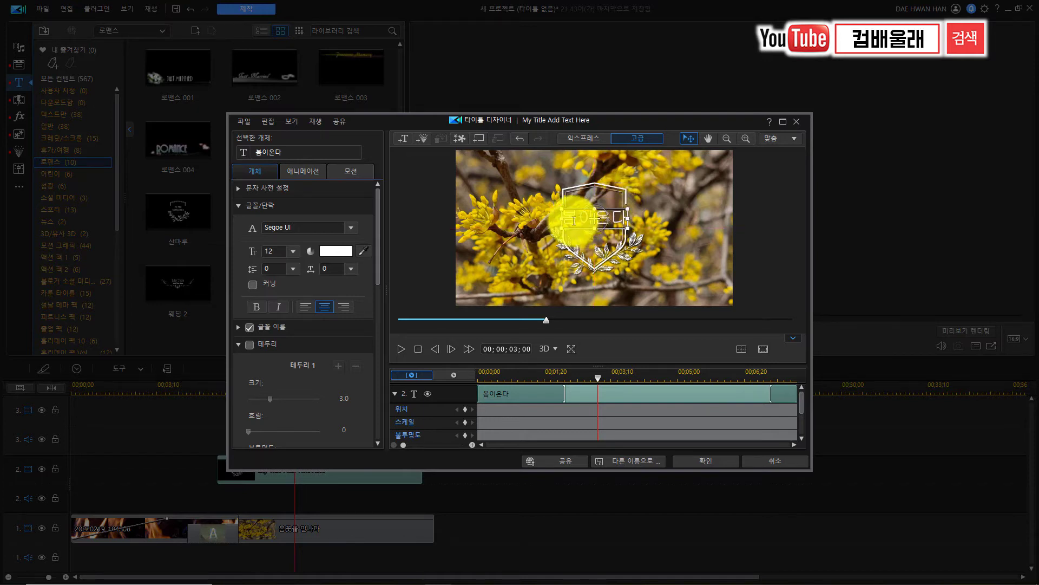
Apply the 나눔손글씨 야채장수 백금례 font, set shadow distance 3.0, and preview the title animation
double_click(572, 219)
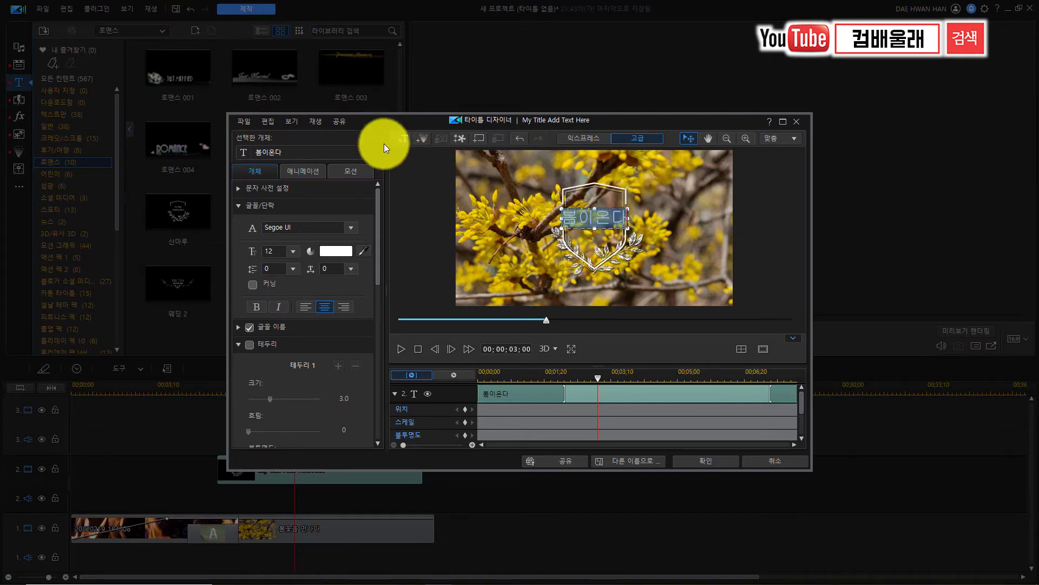
click(351, 227)
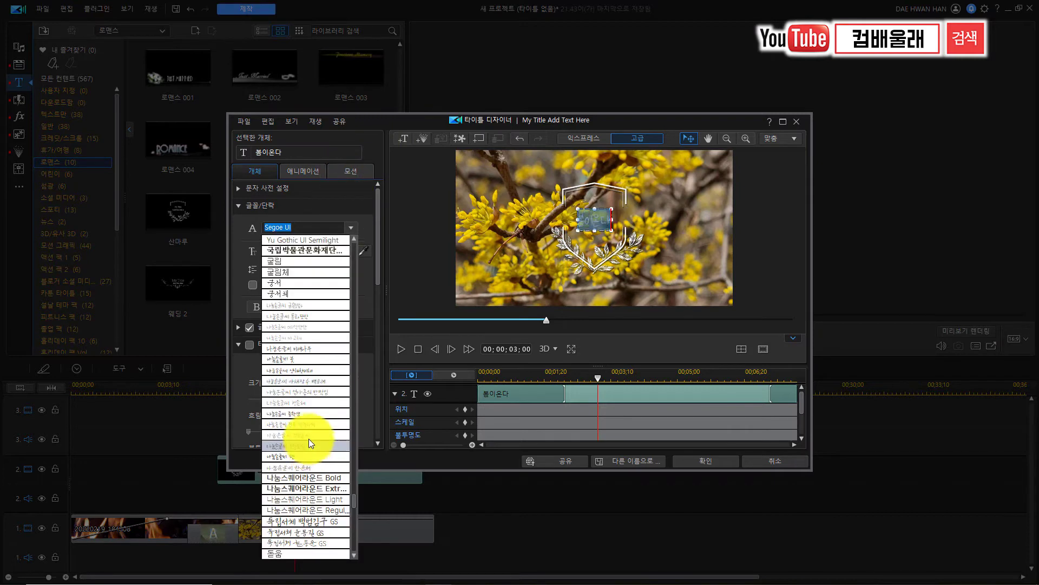
click(307, 379)
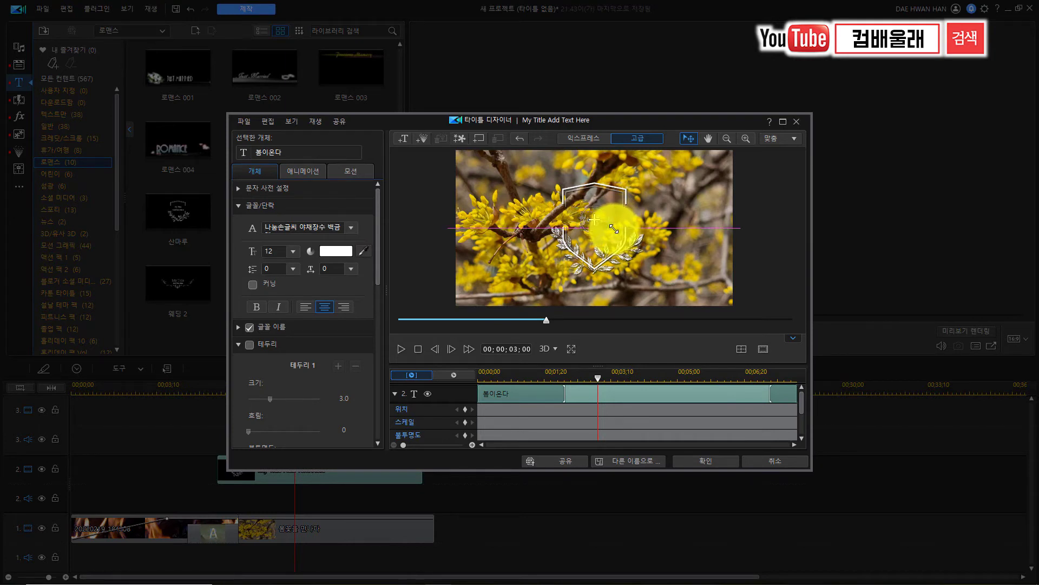
click(620, 234)
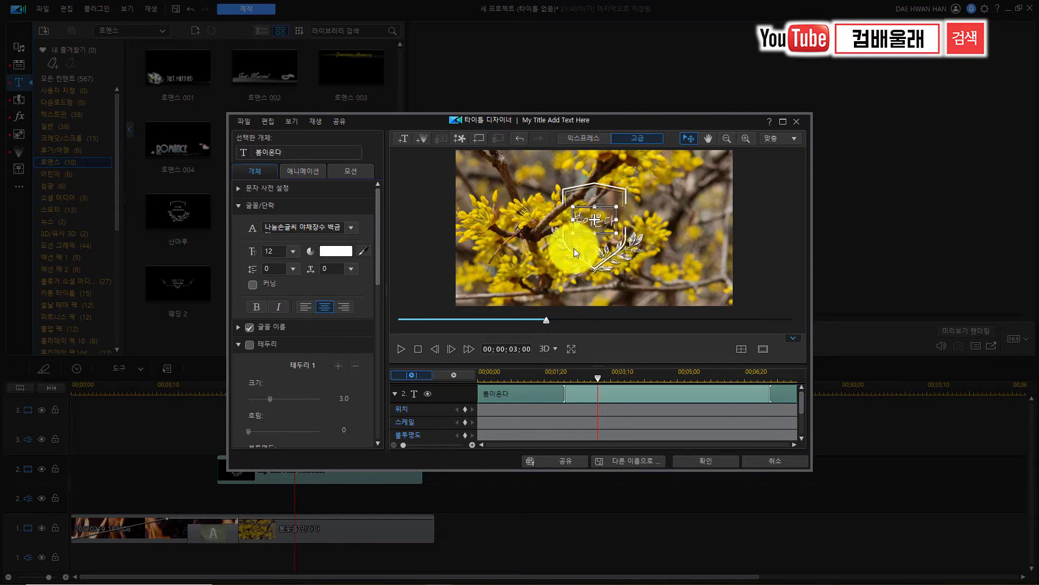
scroll(332, 378, down, 3)
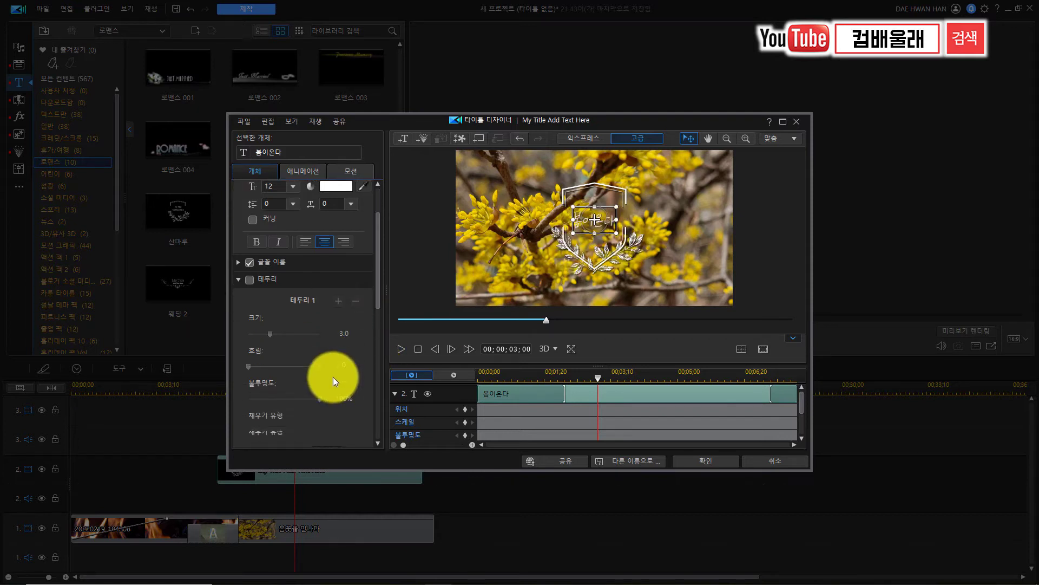
scroll(288, 332, down, 2)
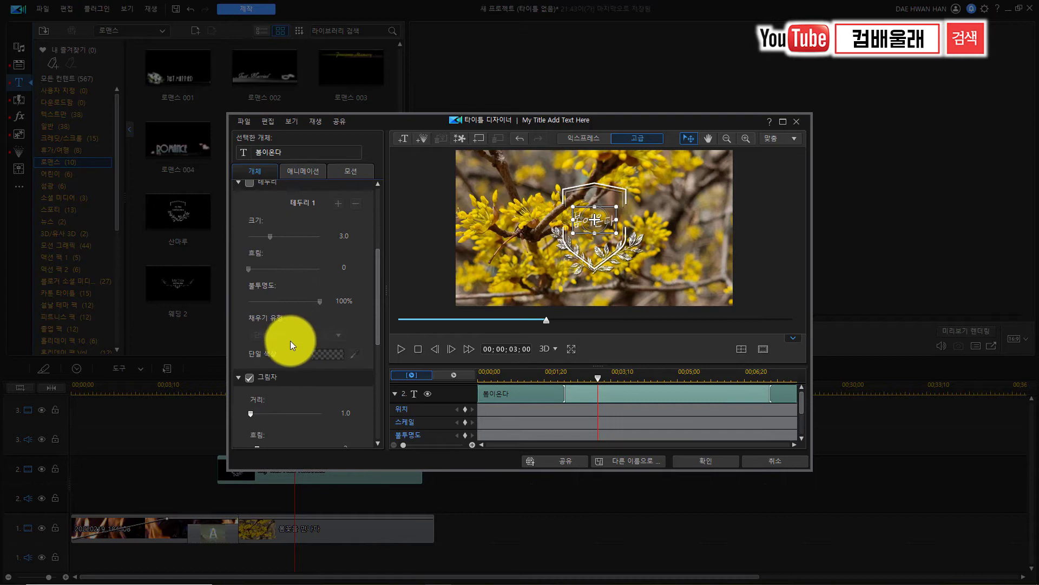
scroll(259, 414, down, 3)
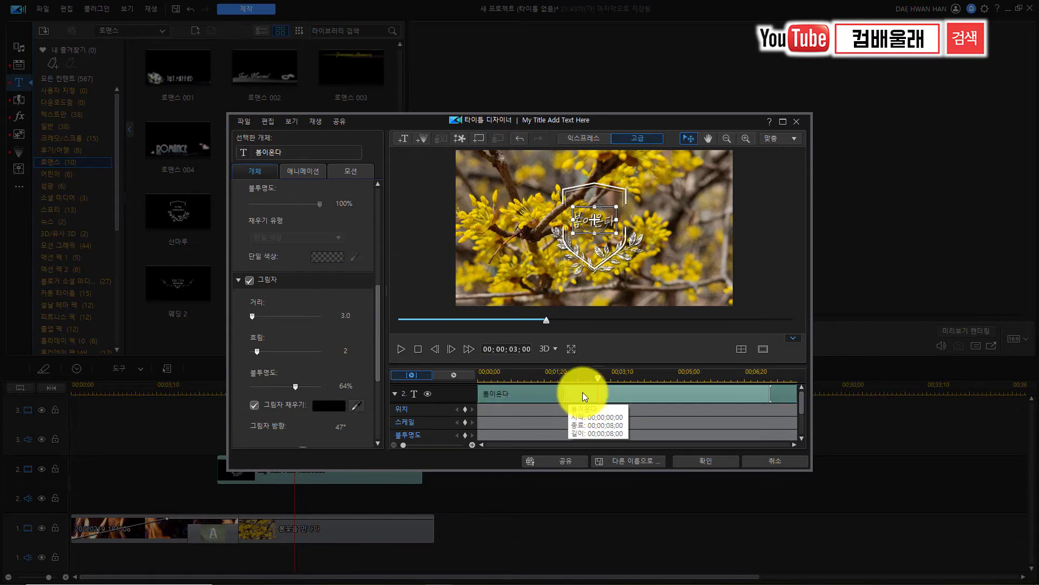
click(480, 378)
click(402, 349)
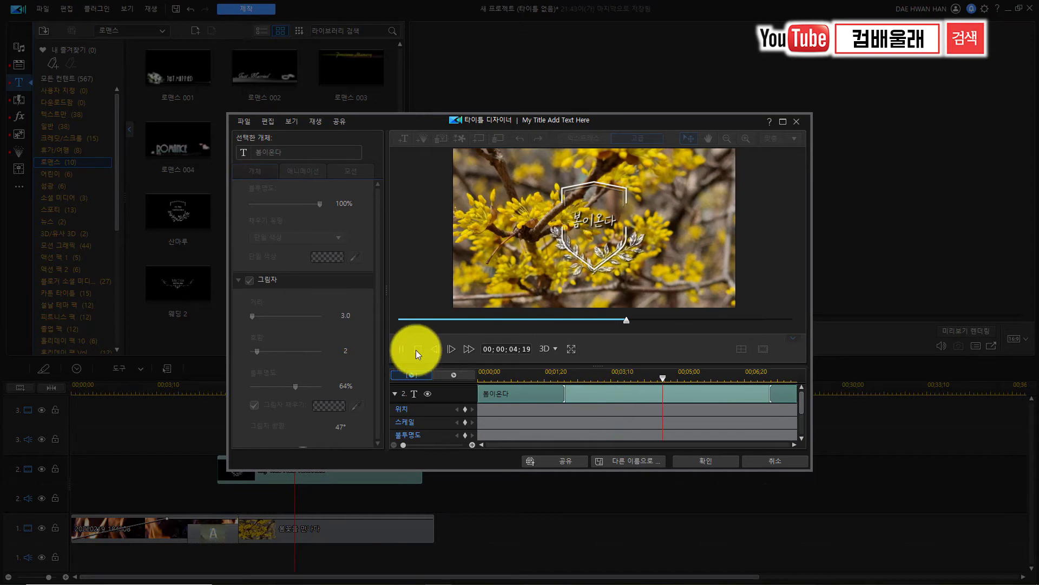
click(699, 460)
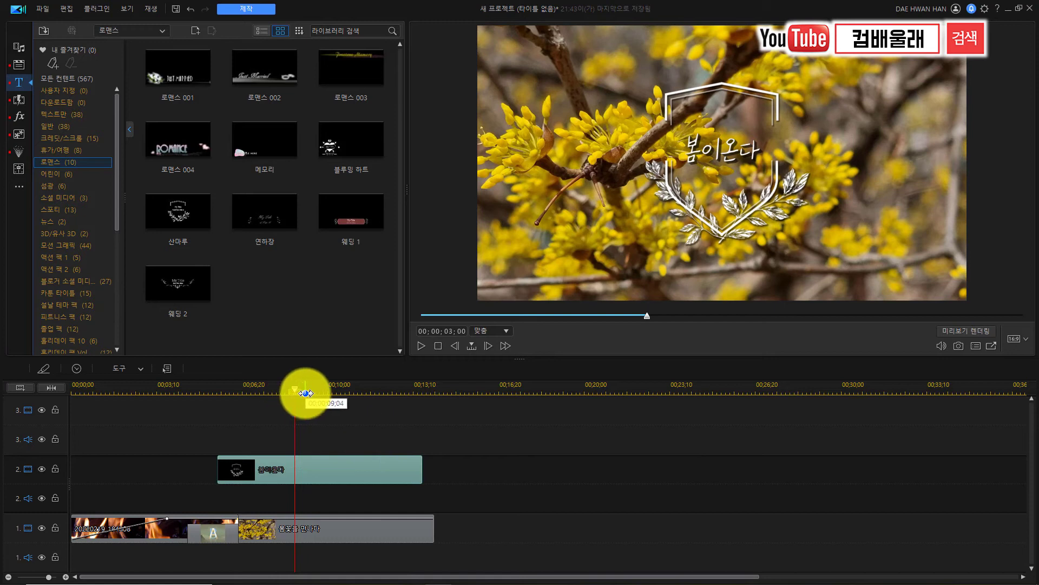
drag(295, 390, 181, 418)
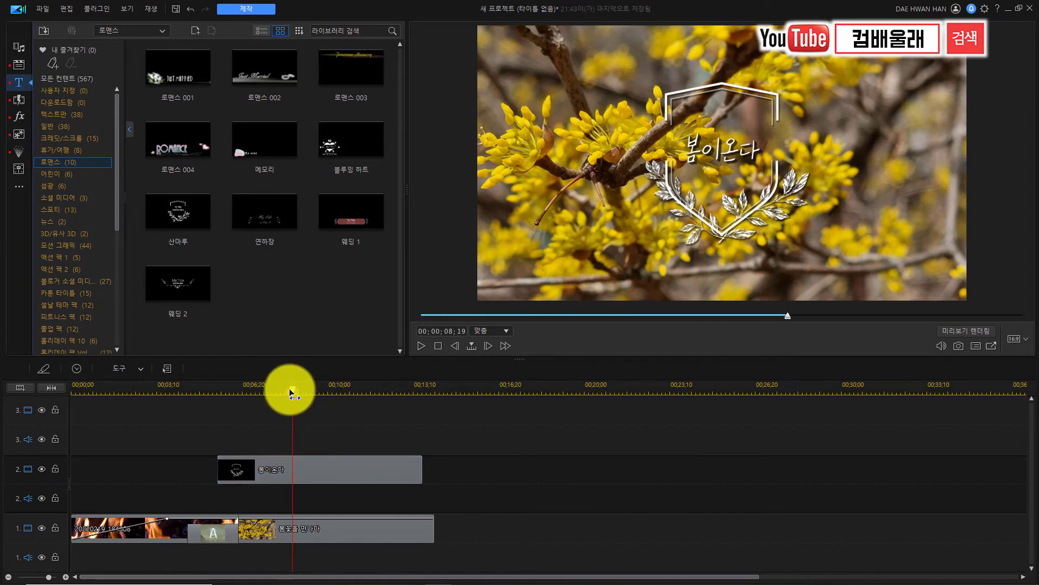
key(space)
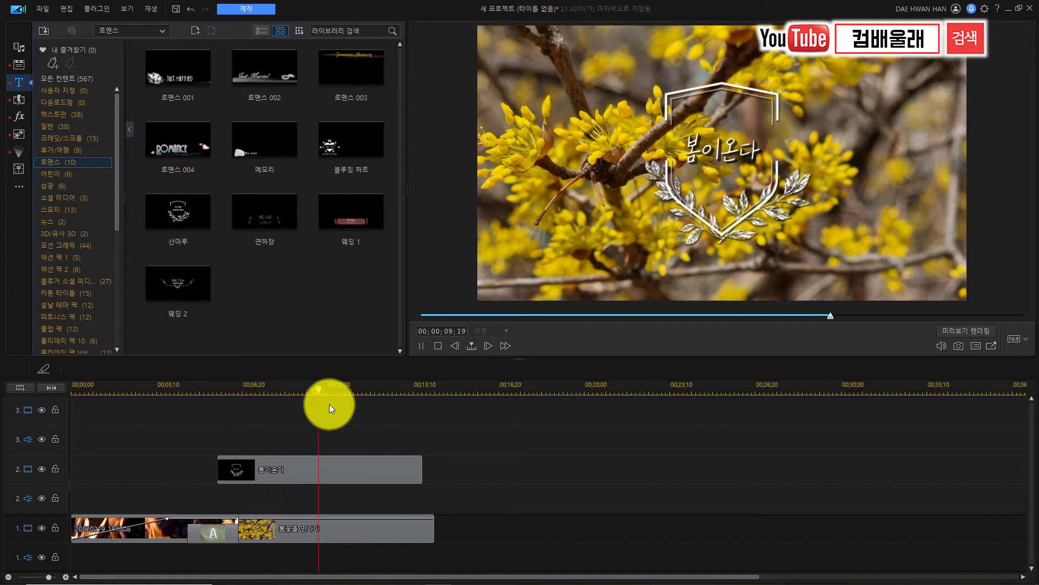
click(374, 390)
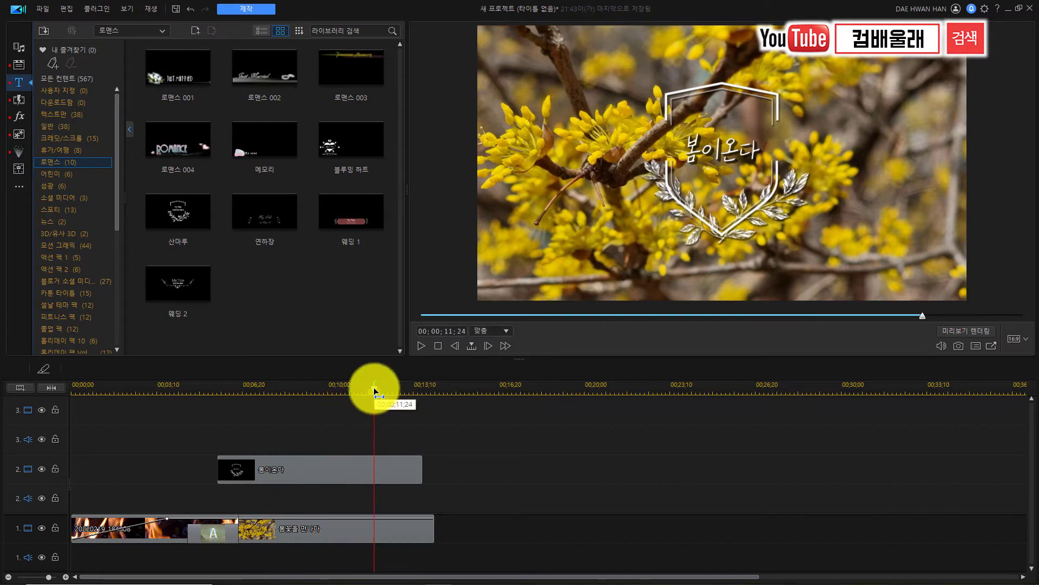
key(space)
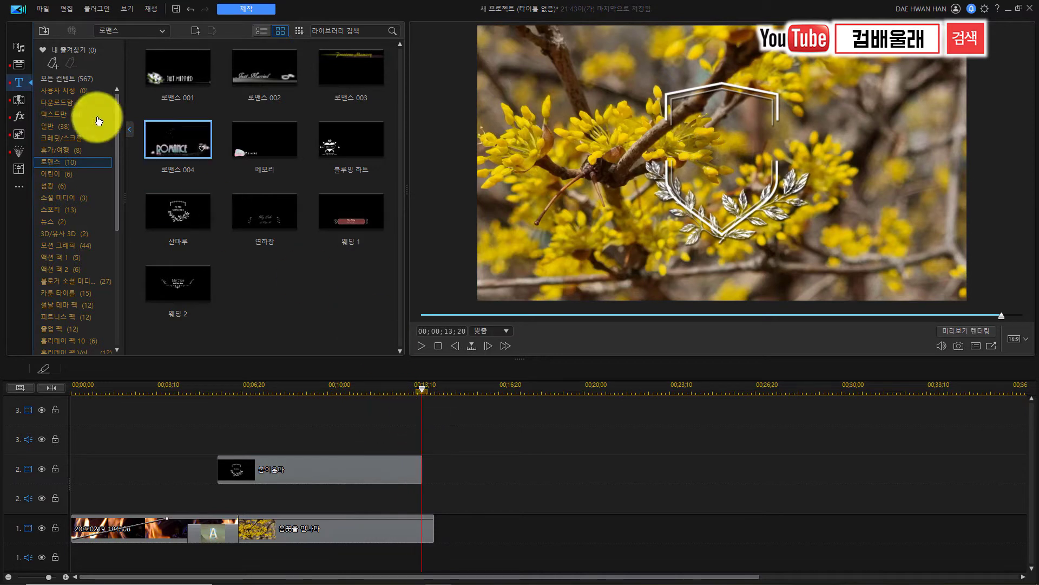
View and close the properties of clip 20220306_135038 in the media library
click(19, 48)
drag(401, 161, 401, 297)
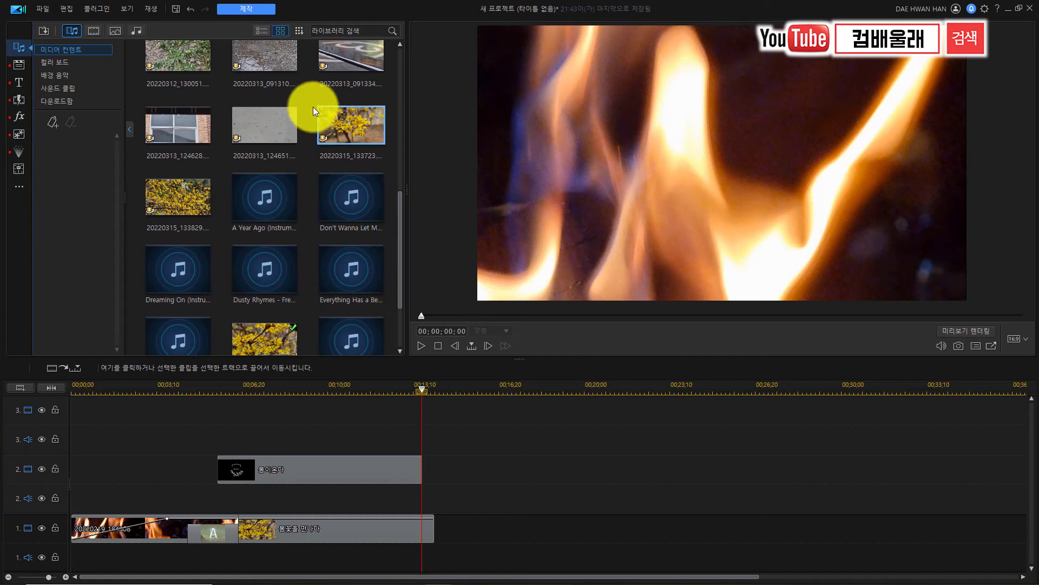
drag(403, 251, 396, 261)
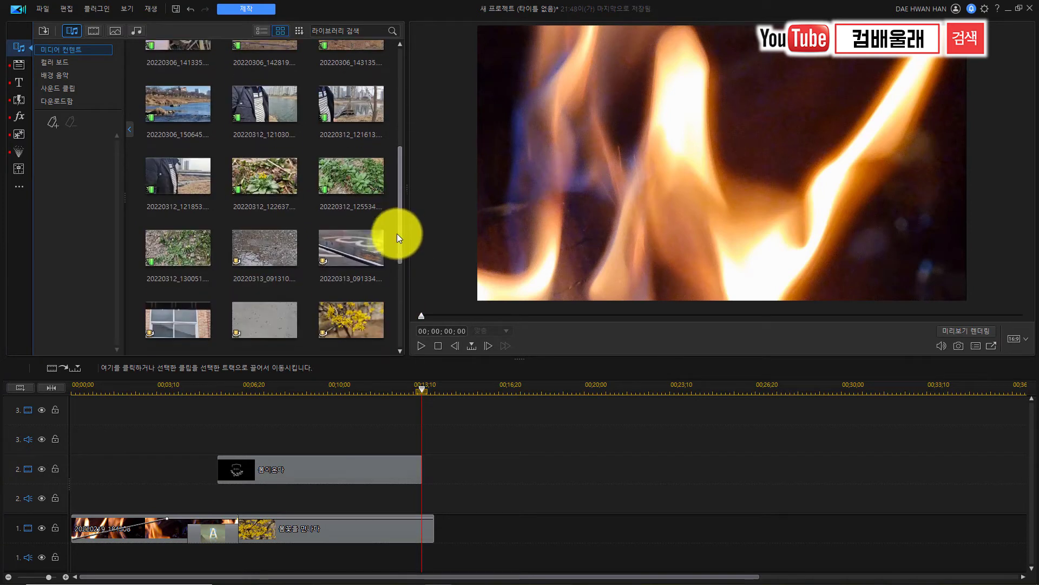
click(388, 177)
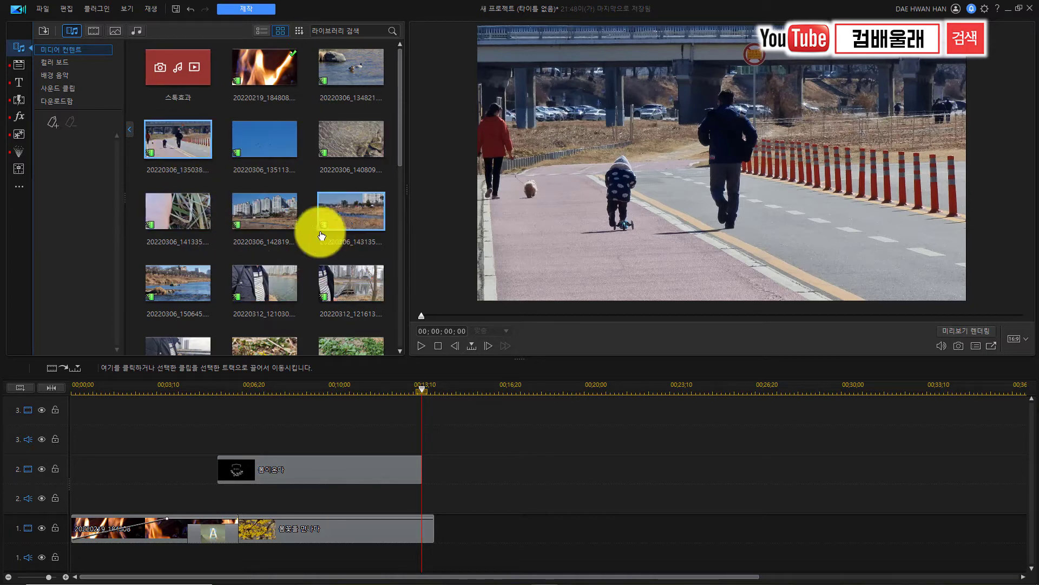
right_click(184, 141)
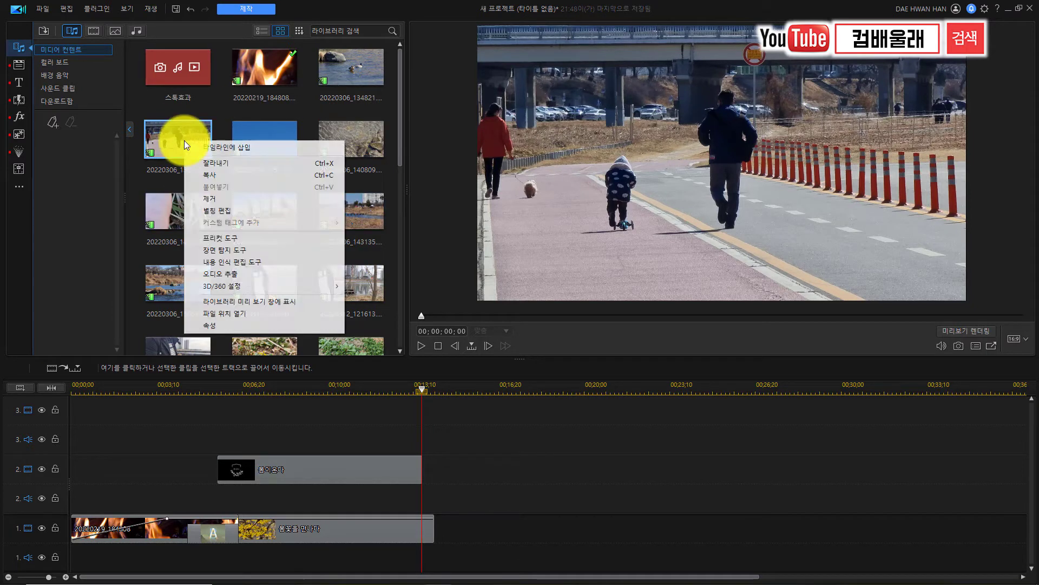
click(205, 323)
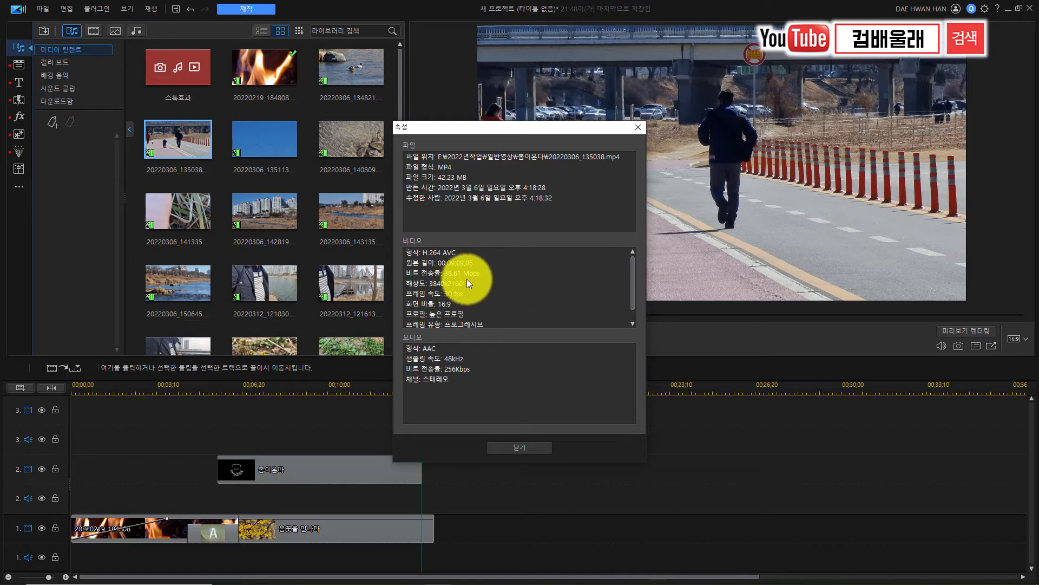
click(521, 447)
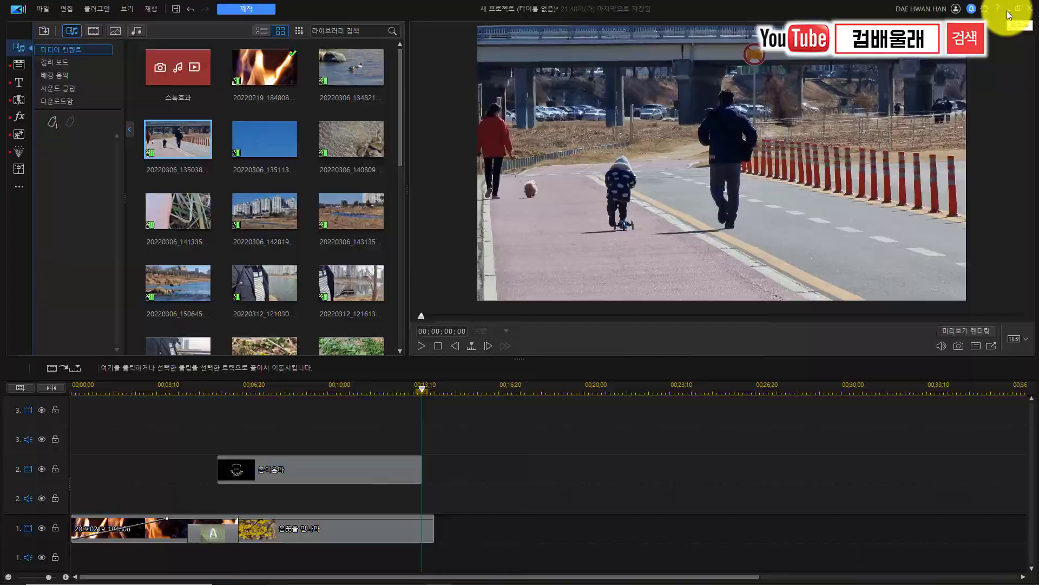
Minimize PowerDirector and open the properties of shadow file 20220306_135038_0 in ShadowEditFiles
click(1006, 11)
right_click(508, 222)
click(369, 507)
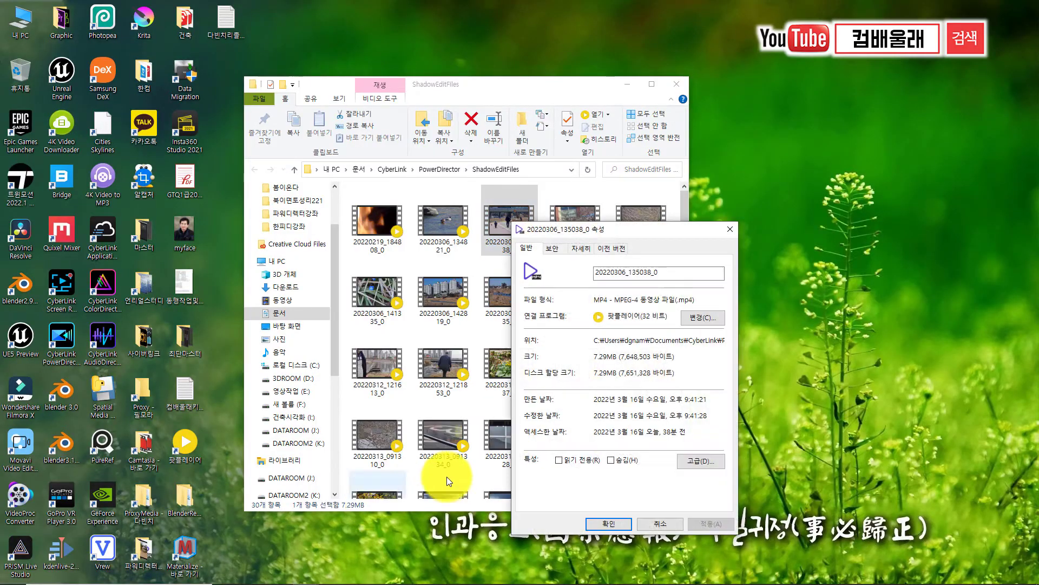
Review the 자세히 video details of 20220306_135038_0 and close its Properties dialog
click(582, 248)
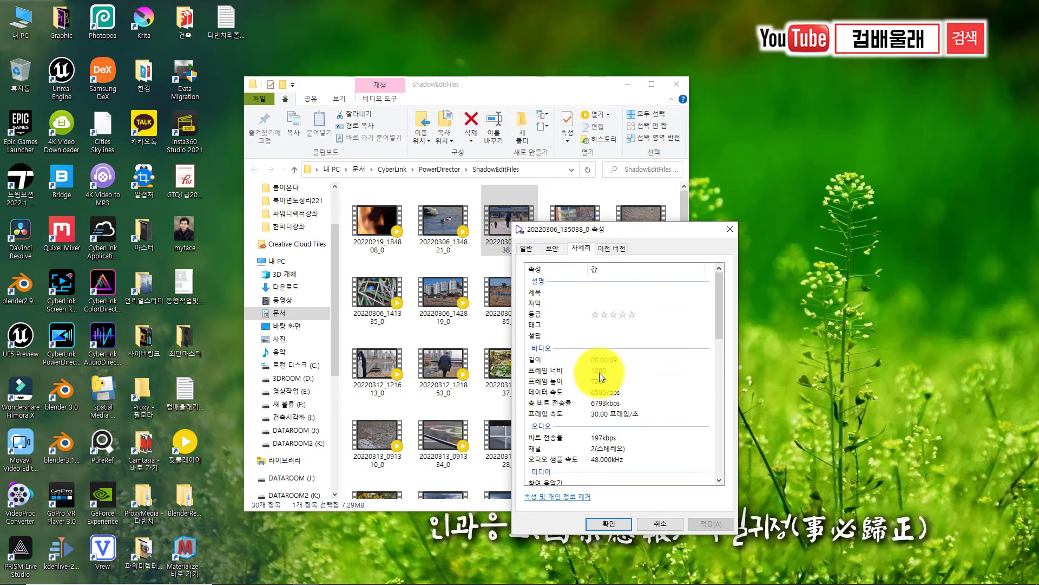
click(730, 228)
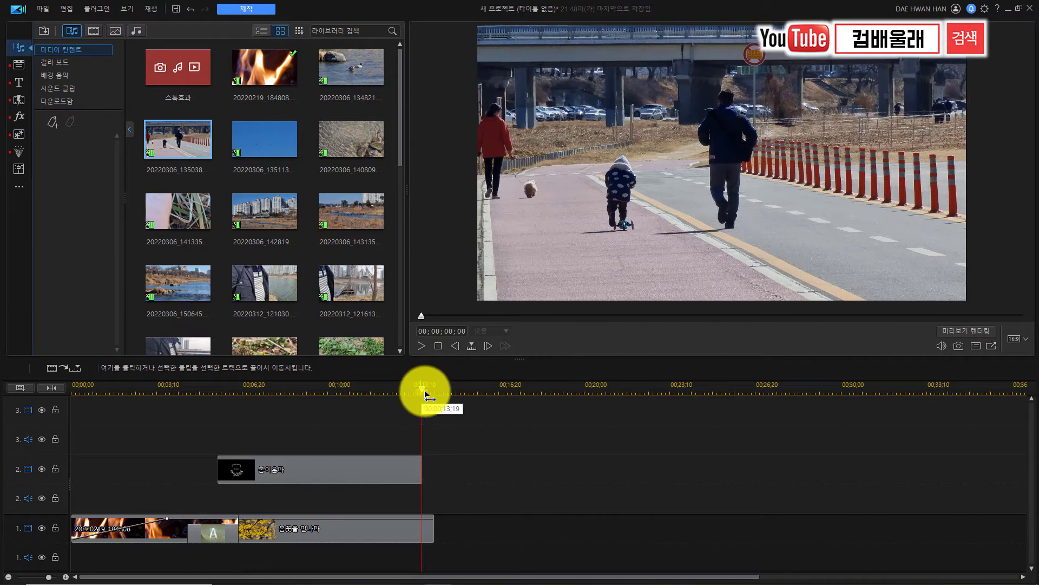
Replay the title section, then place riverside clip 20220312_121030 on track 1 after the flower clip
drag(422, 390, 379, 401)
key(space)
key(space)
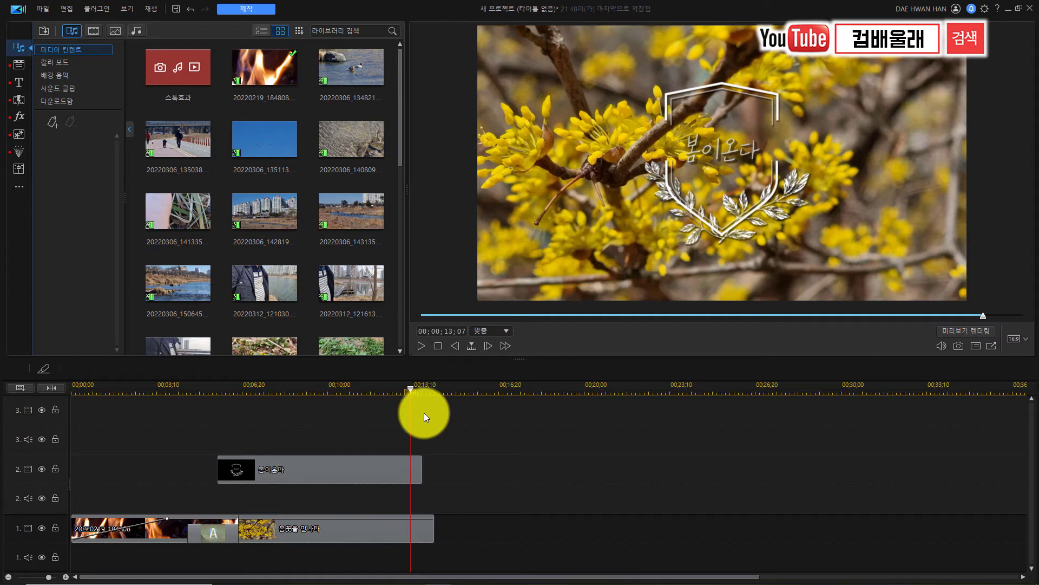
drag(400, 164, 398, 203)
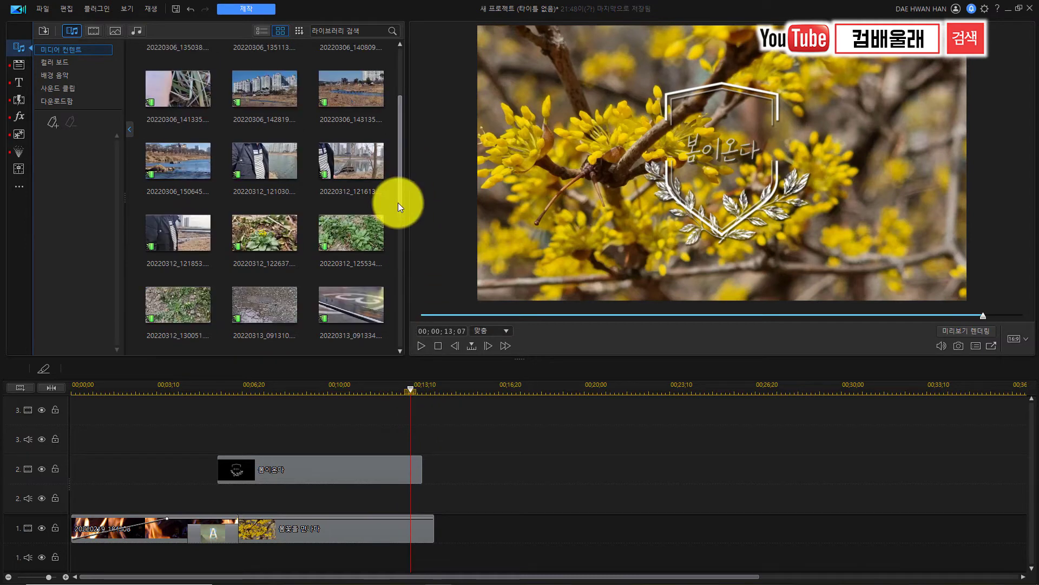
click(265, 161)
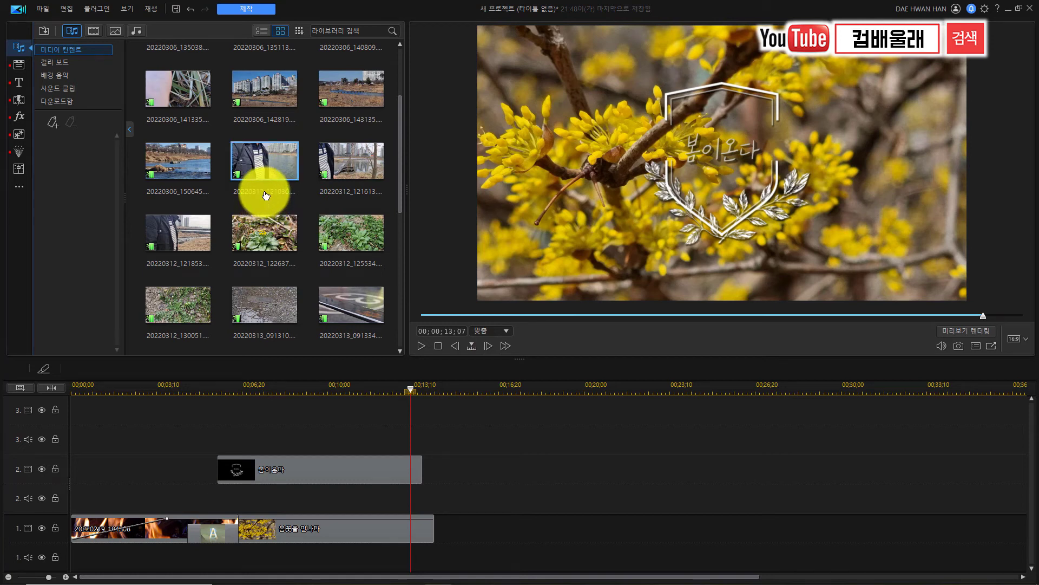
click(260, 160)
drag(259, 159, 453, 521)
Scrub the riverside clip to about 00:29, try a split there, and undo it
mouse_move(303, 390)
mouse_down()
mouse_move(710, 432)
mouse_move(875, 431)
mouse_move(635, 406)
mouse_up()
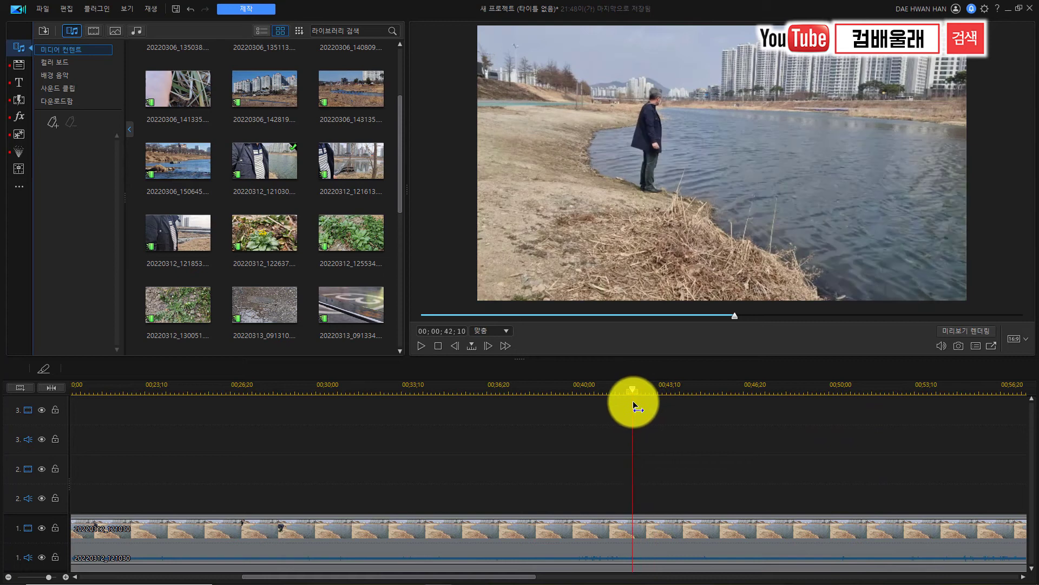
click(632, 531)
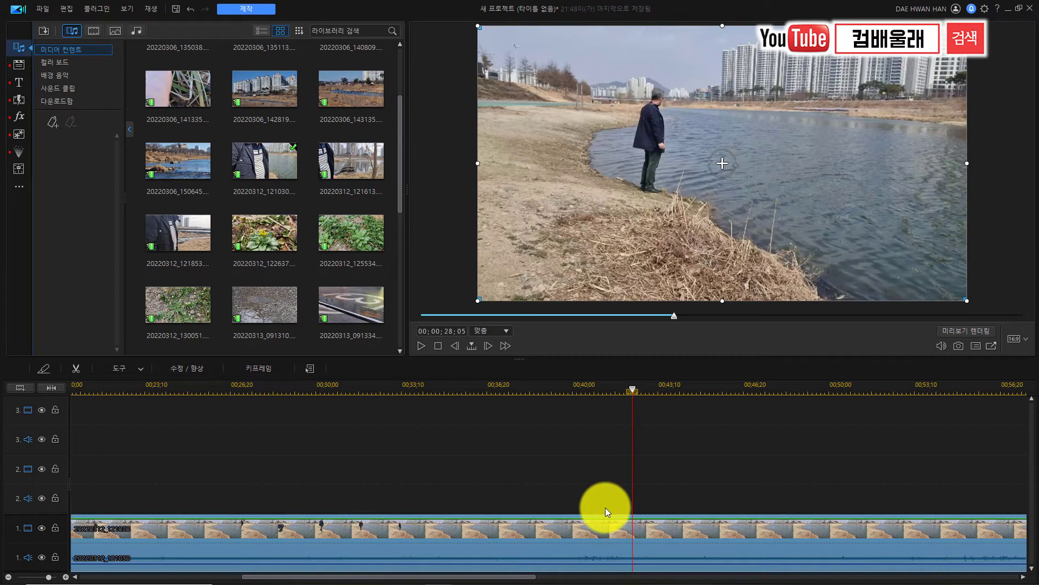
key(ctrl+t)
click(553, 531)
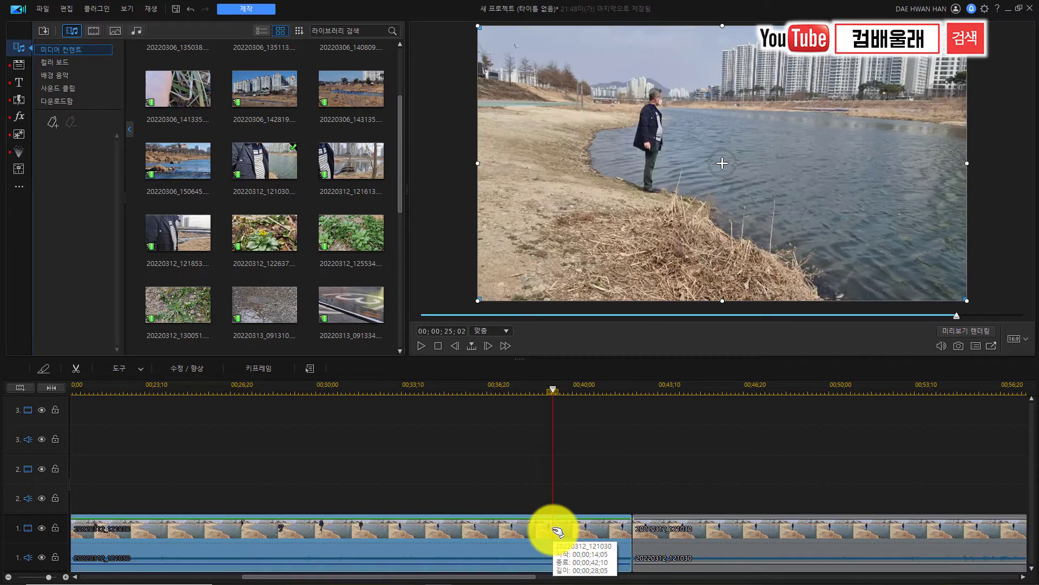
key(ctrl+z)
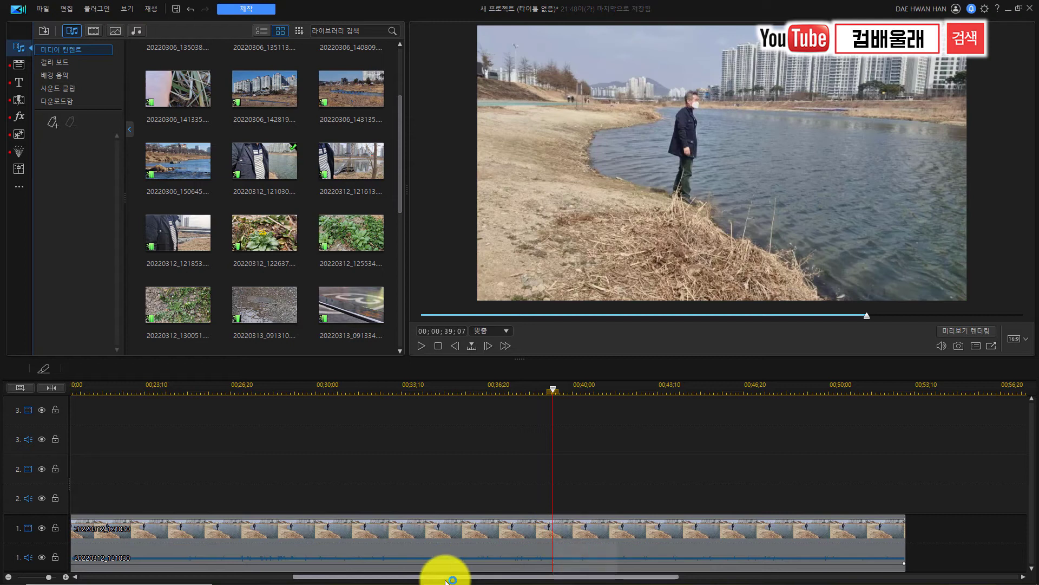
drag(446, 576, 253, 576)
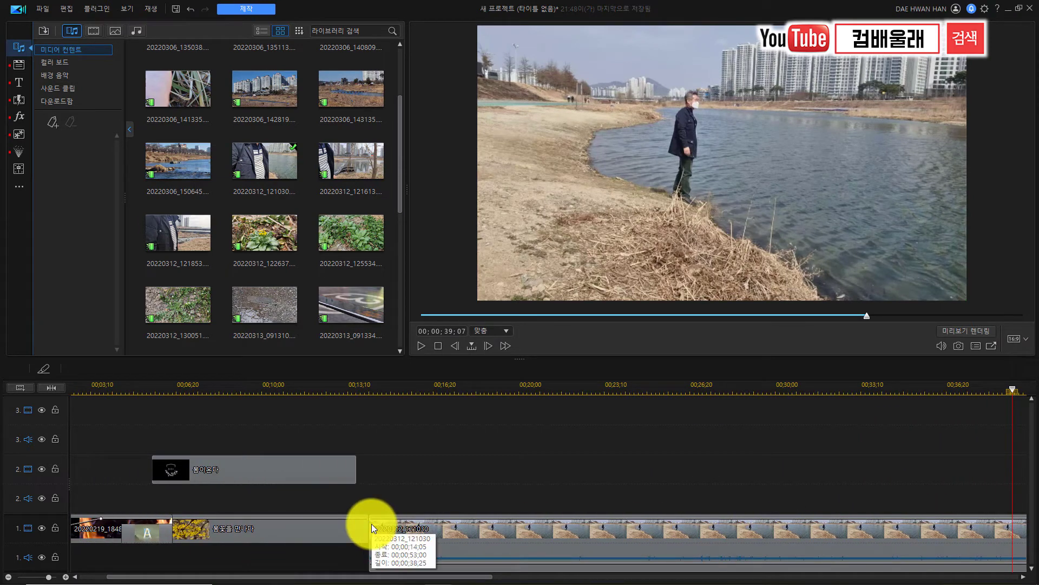
Play the riverside clip from 13;29, pausing at 21;20 and 28;14 to find cut points
click(363, 391)
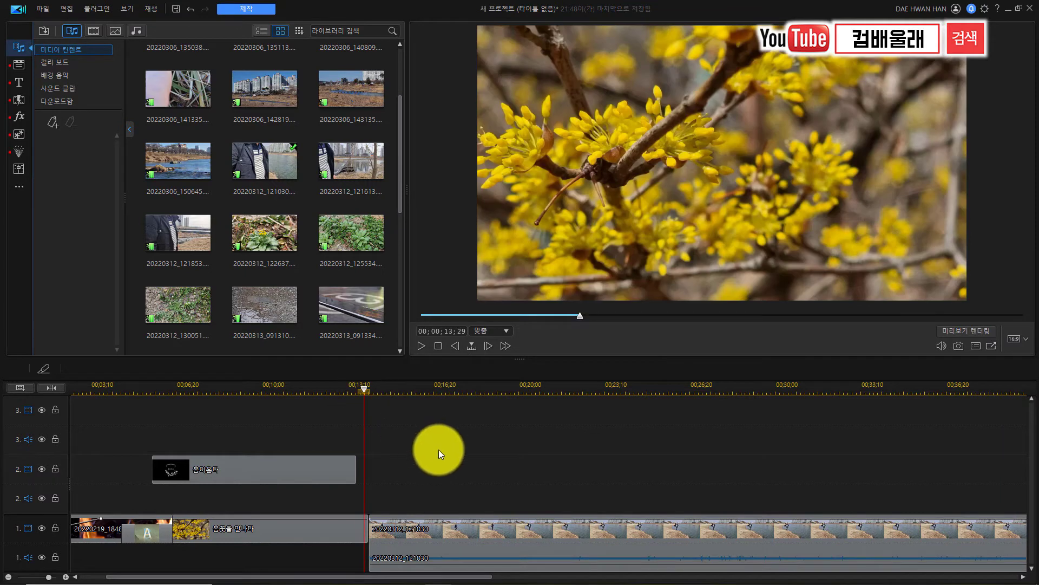
key(space)
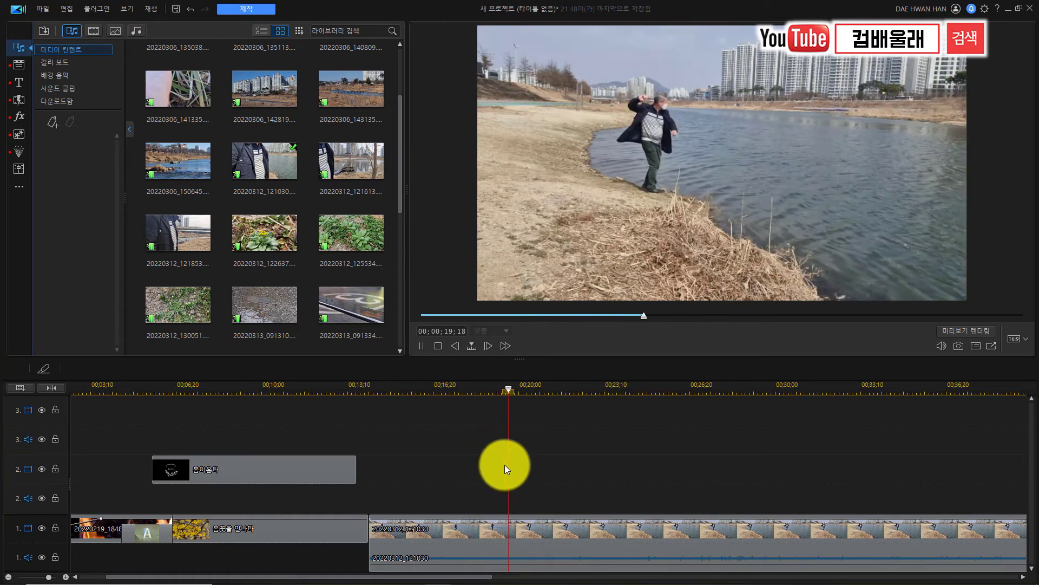
key(space)
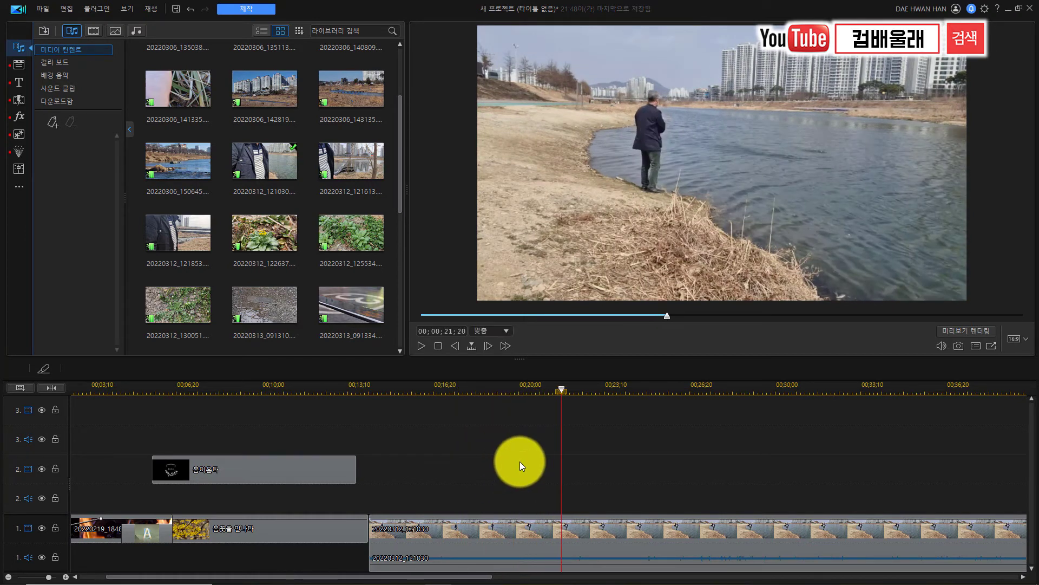
drag(349, 577, 418, 572)
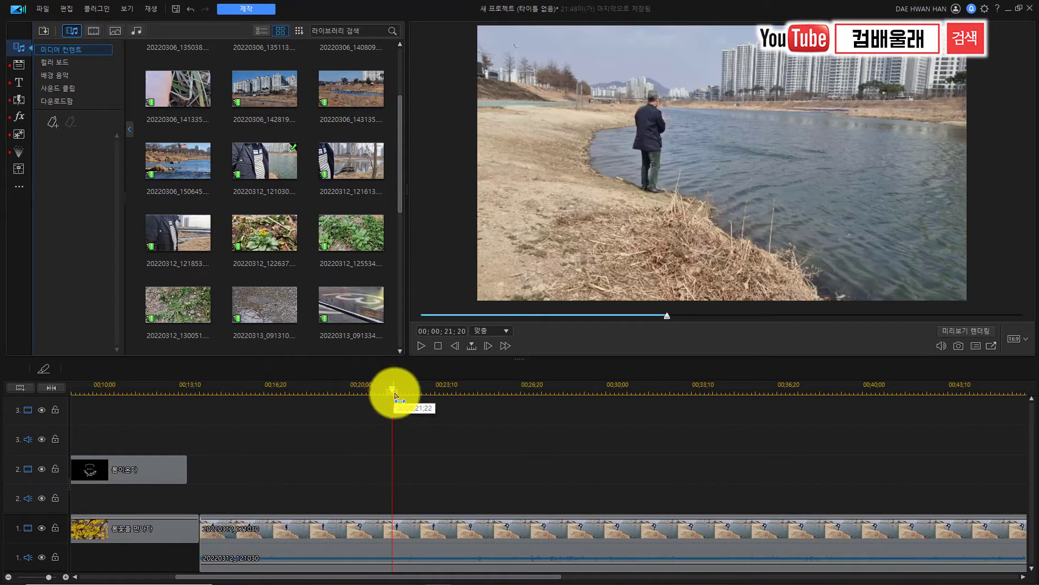
key(space)
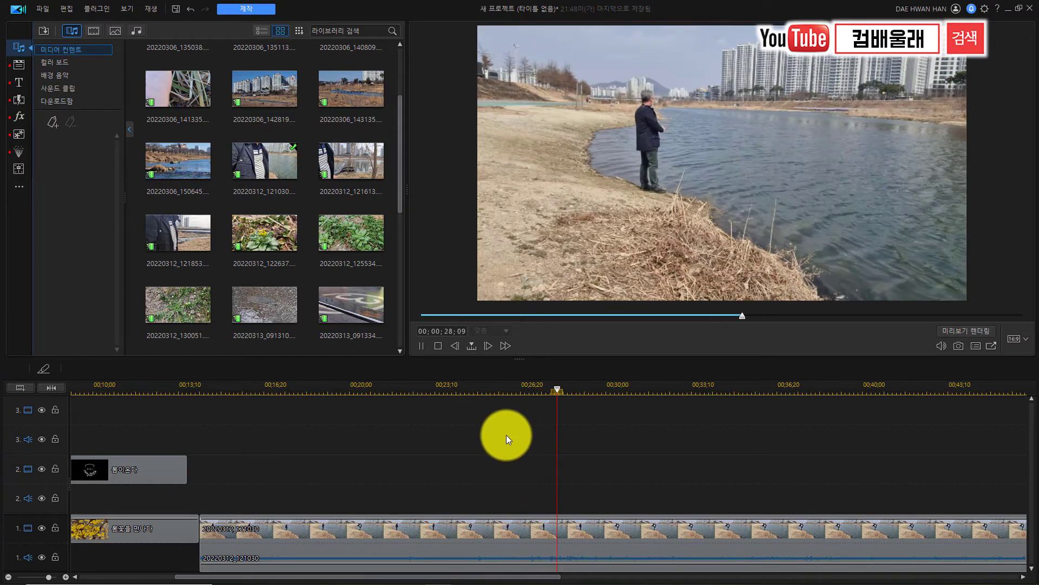
key(space)
Split the riverside clip near 28;14 and 31;27 and delete its trailing portion
click(578, 529)
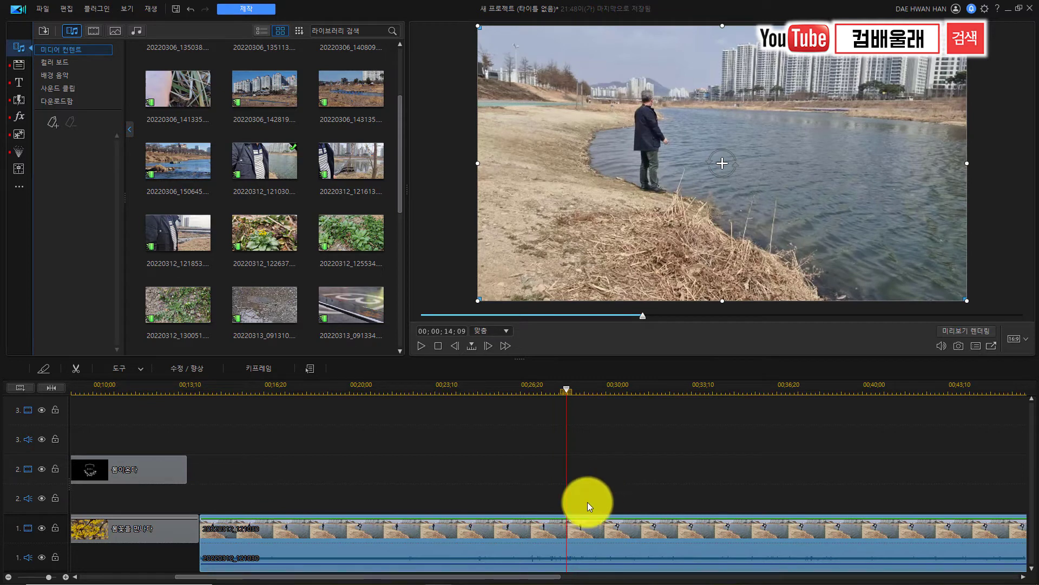
key(ctrl+t)
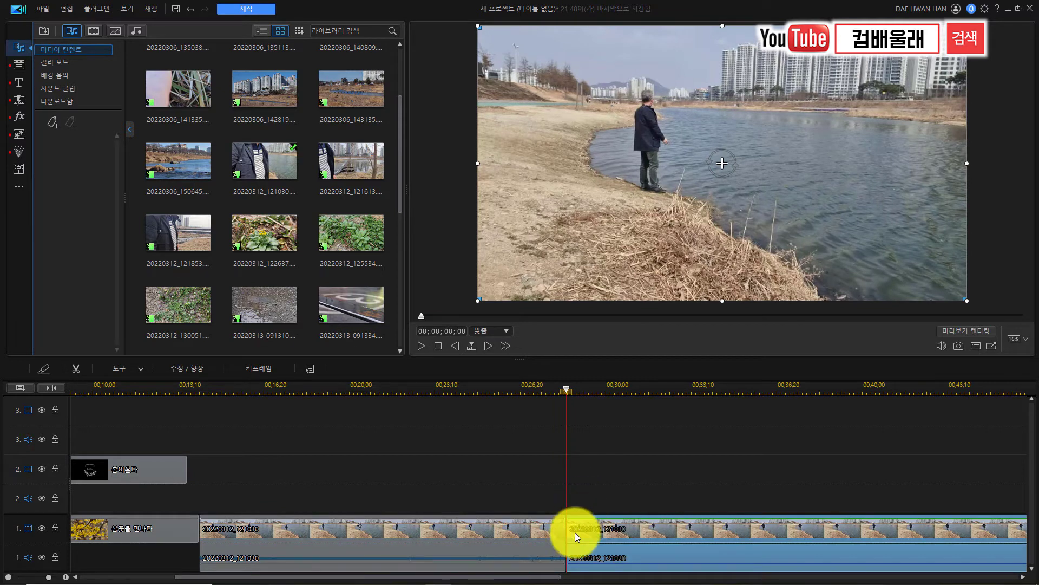
key(space)
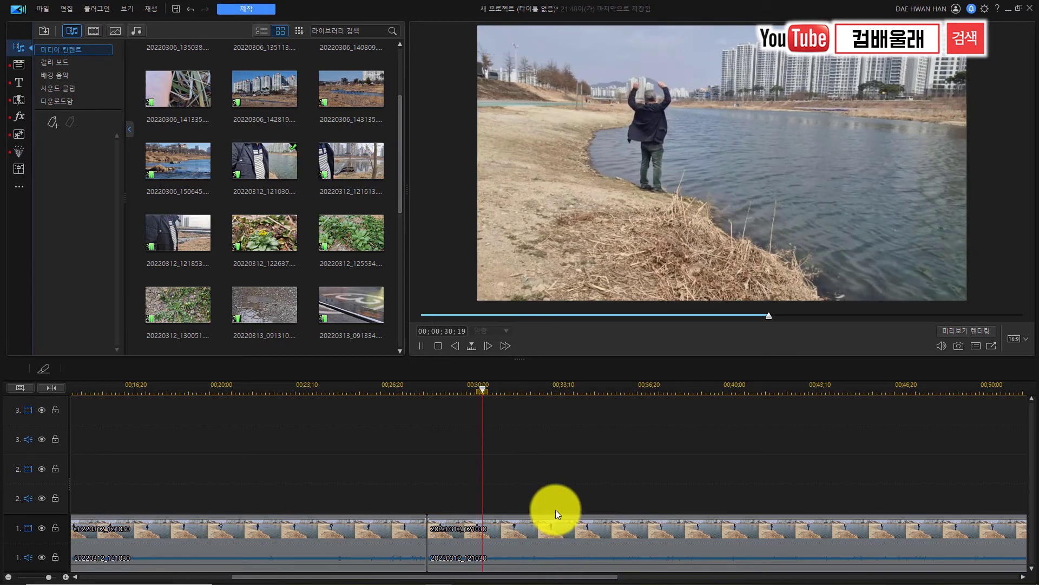
click(517, 533)
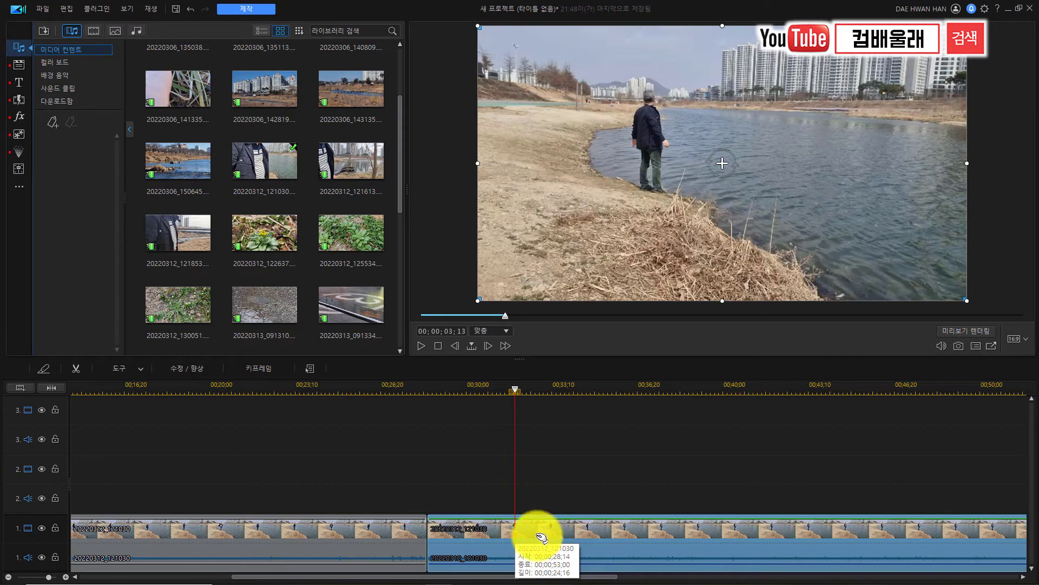
key(ctrl+t)
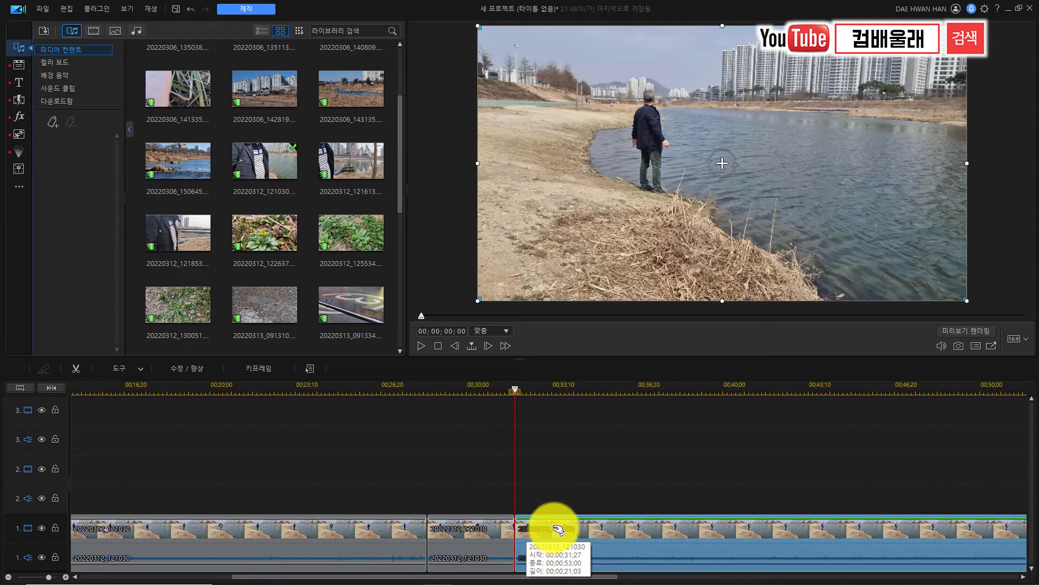
drag(551, 576, 619, 576)
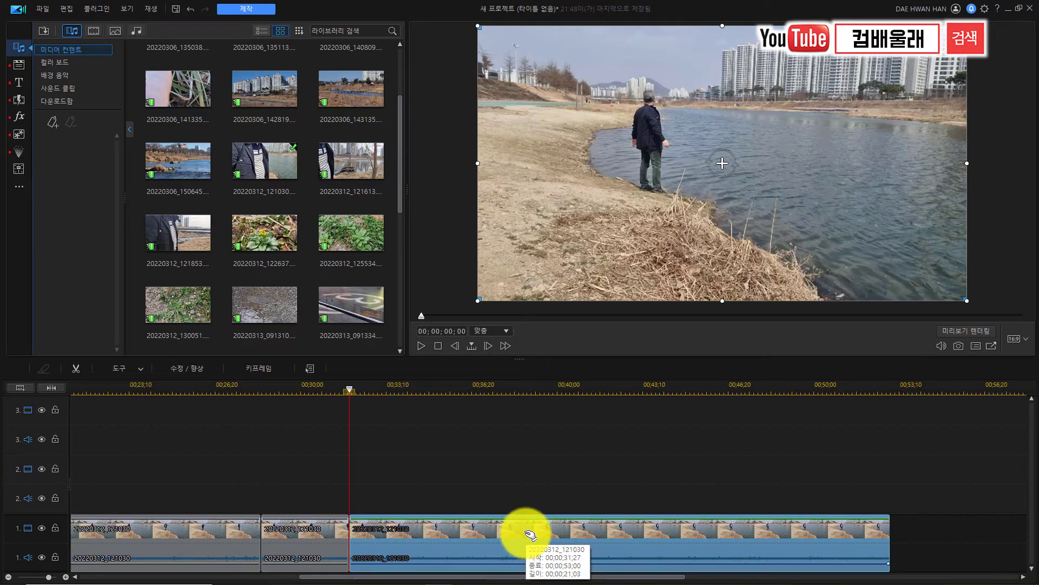
key(Delete)
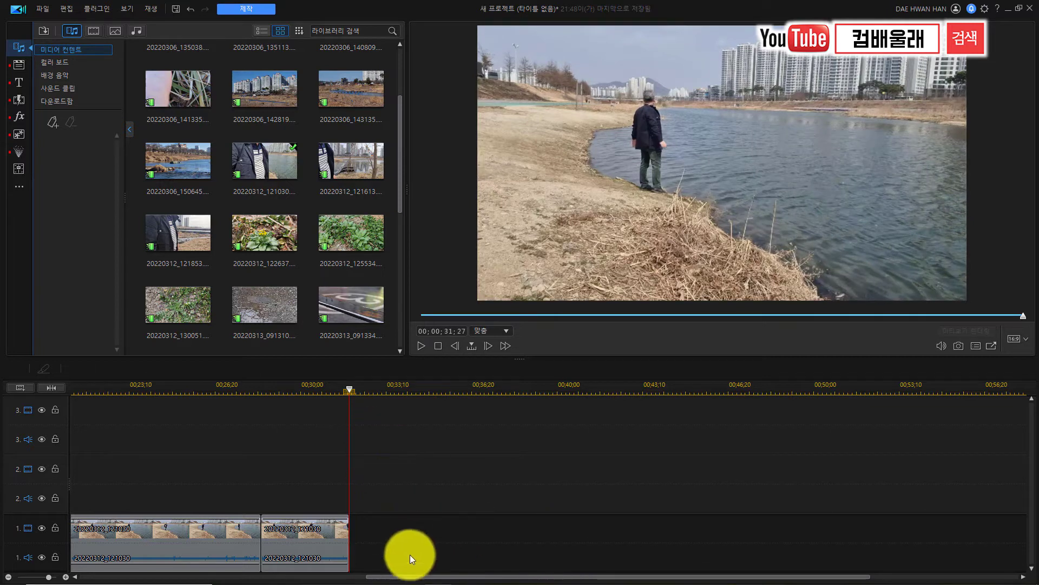
scroll(333, 480, up, 3)
drag(348, 576, 257, 577)
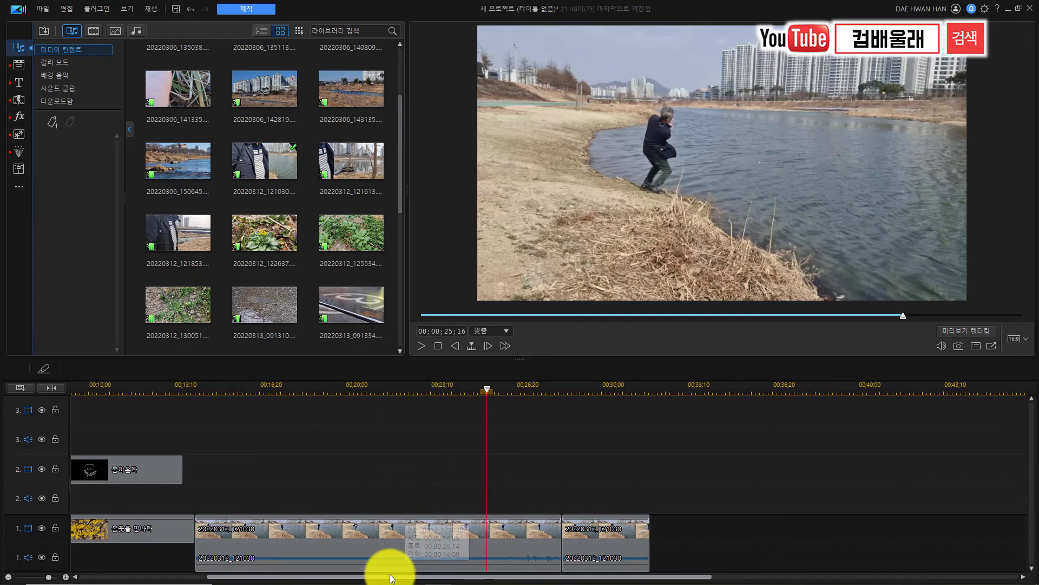
drag(391, 580, 447, 578)
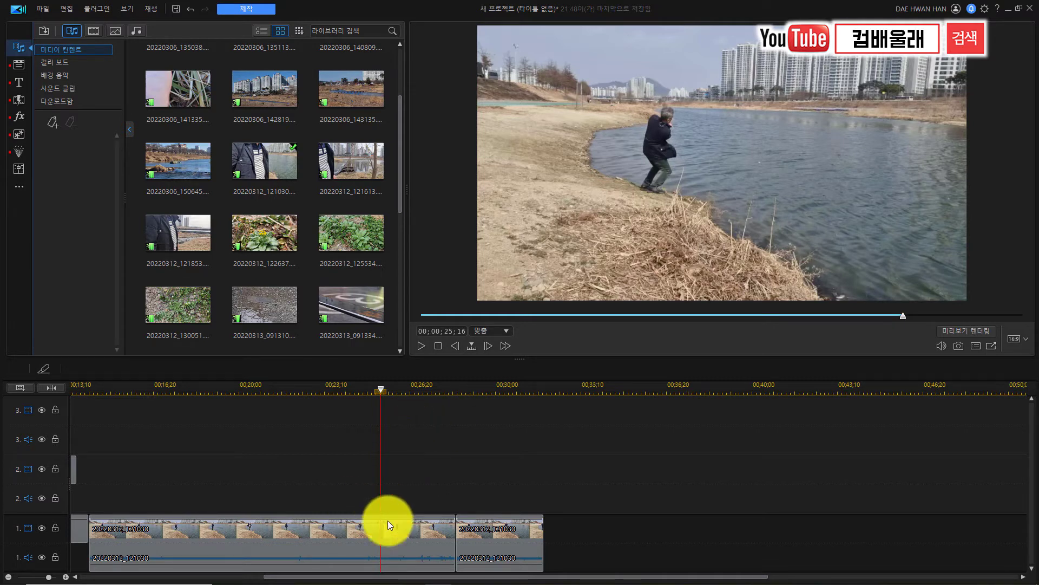
mouse_move(385, 579)
mouse_down()
mouse_move(424, 579)
mouse_move(409, 578)
mouse_up()
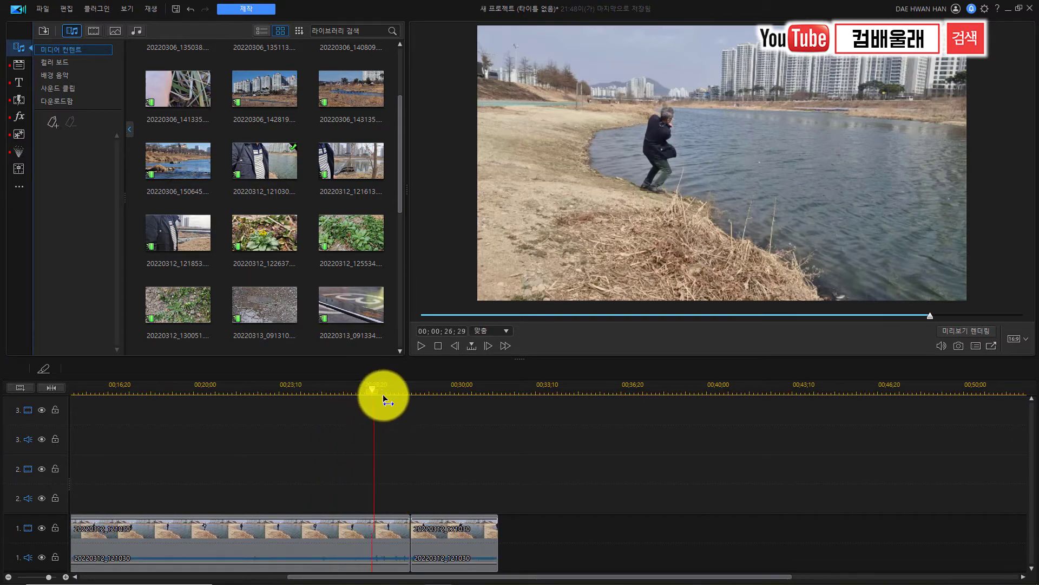
drag(406, 398, 486, 415)
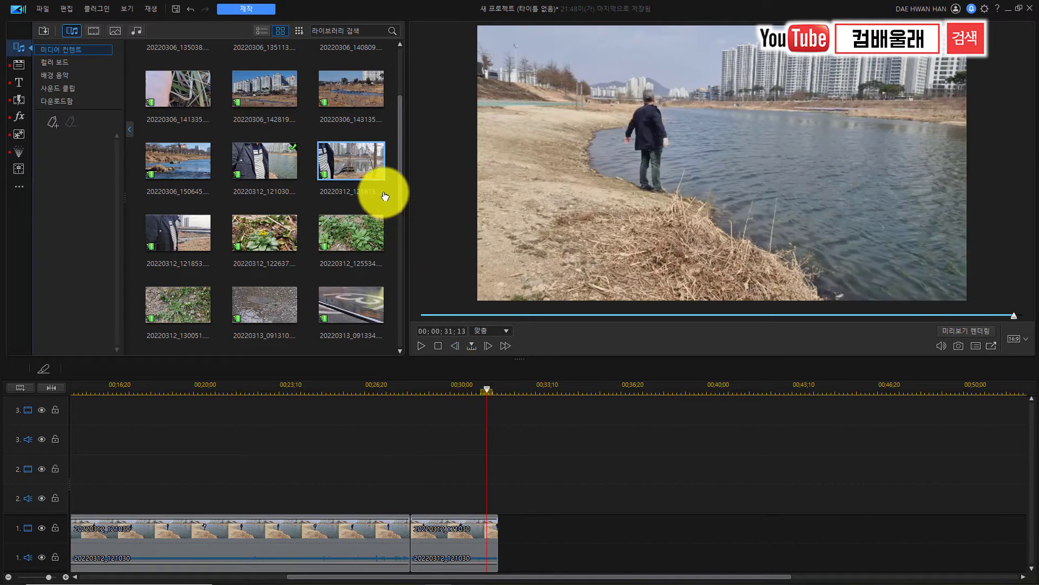
Append clip 20220312_121613 to track 1, cut out its unwanted middle piece, and close the gap
click(344, 161)
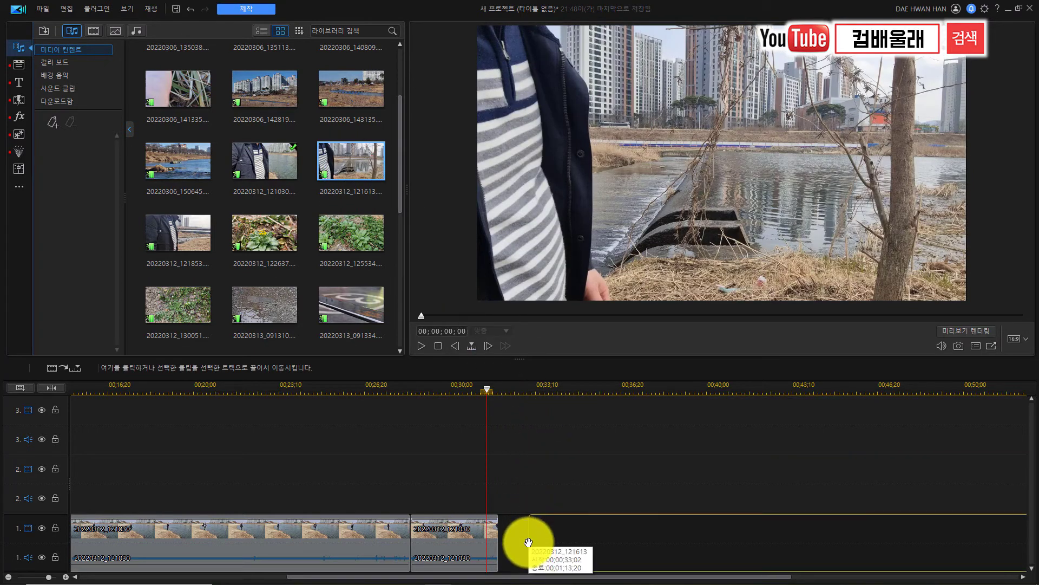
click(528, 547)
drag(491, 578, 603, 578)
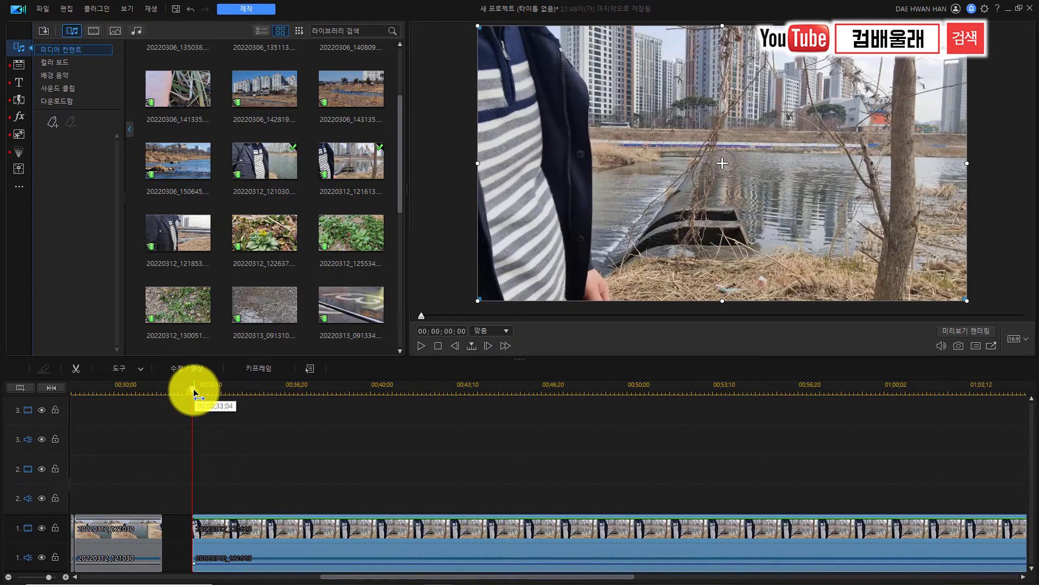
mouse_move(195, 393)
mouse_down()
mouse_move(900, 427)
mouse_move(834, 433)
mouse_move(872, 421)
mouse_move(843, 428)
mouse_up()
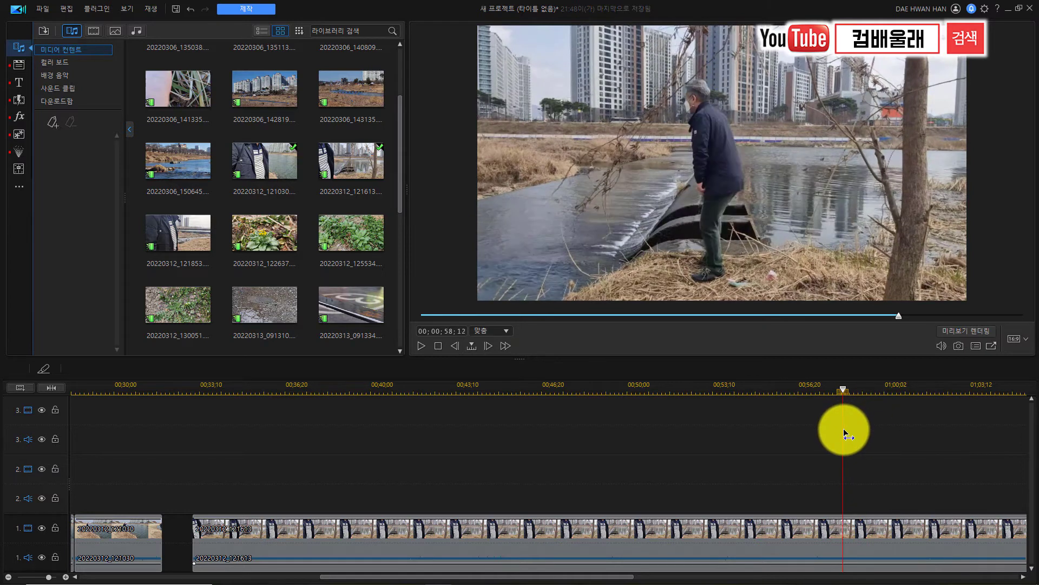
click(848, 534)
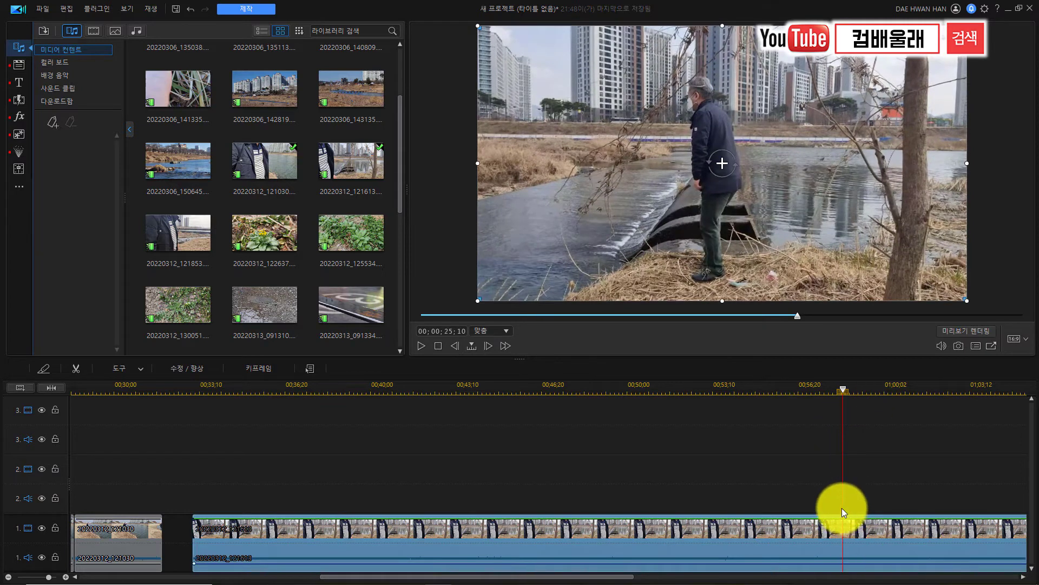
key(ctrl+t)
click(687, 522)
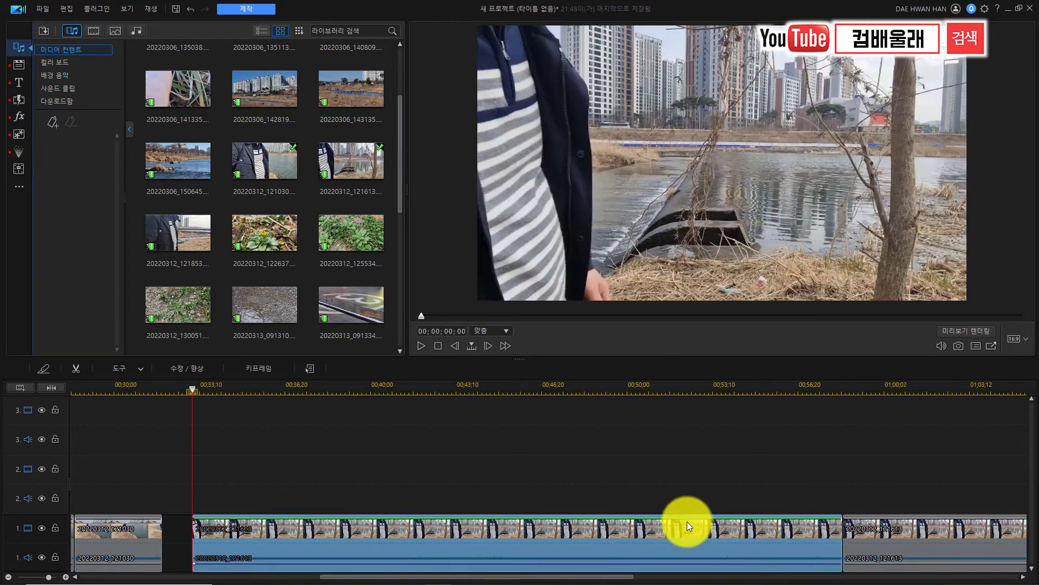
key(Delete)
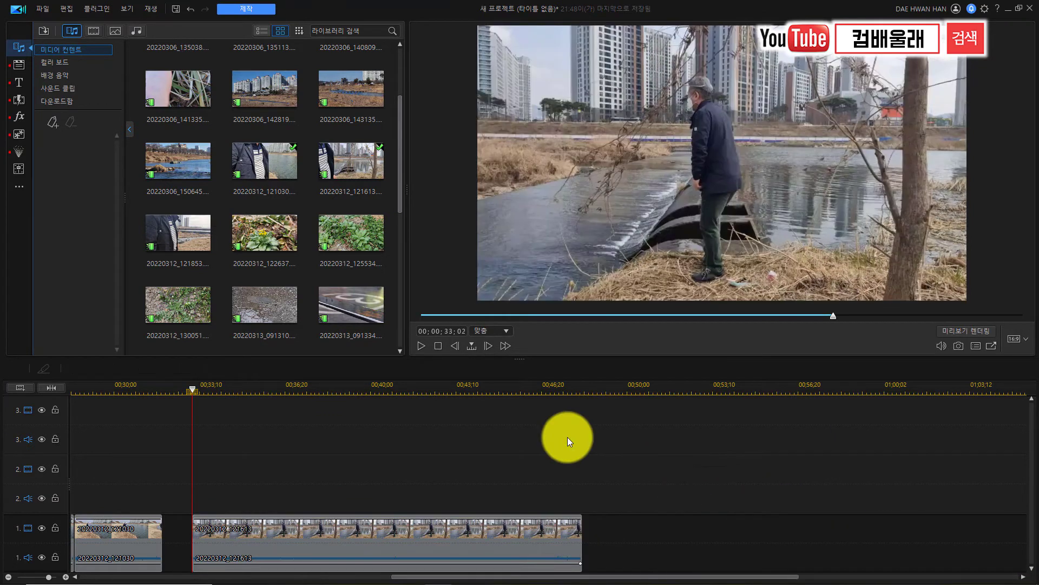
drag(244, 530, 206, 529)
Play to 00;37;13, split clip 20220312_121613 there, and delete the leftover end
key(space)
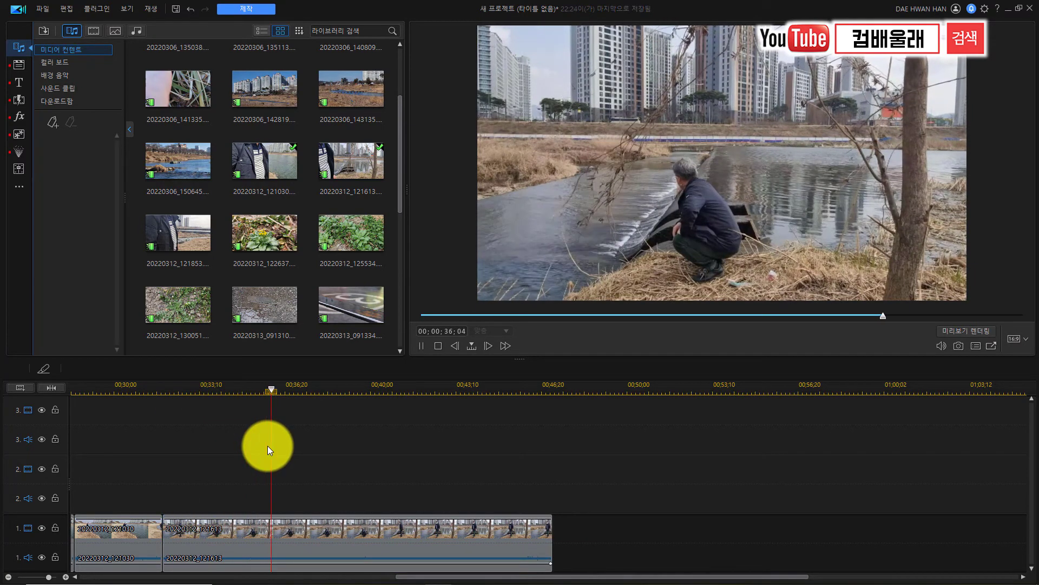
key(space)
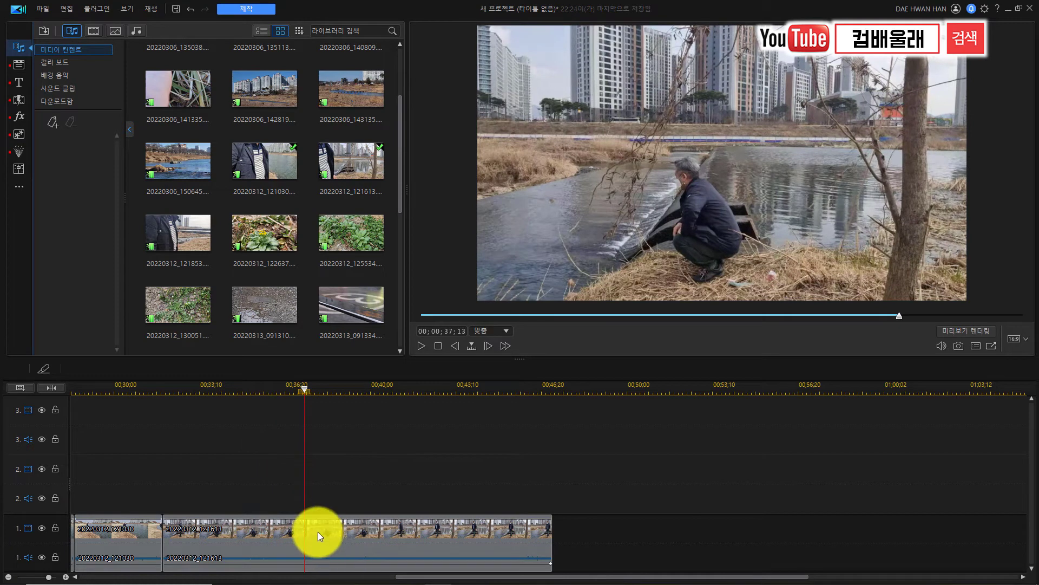
click(317, 532)
key(ctrl+t)
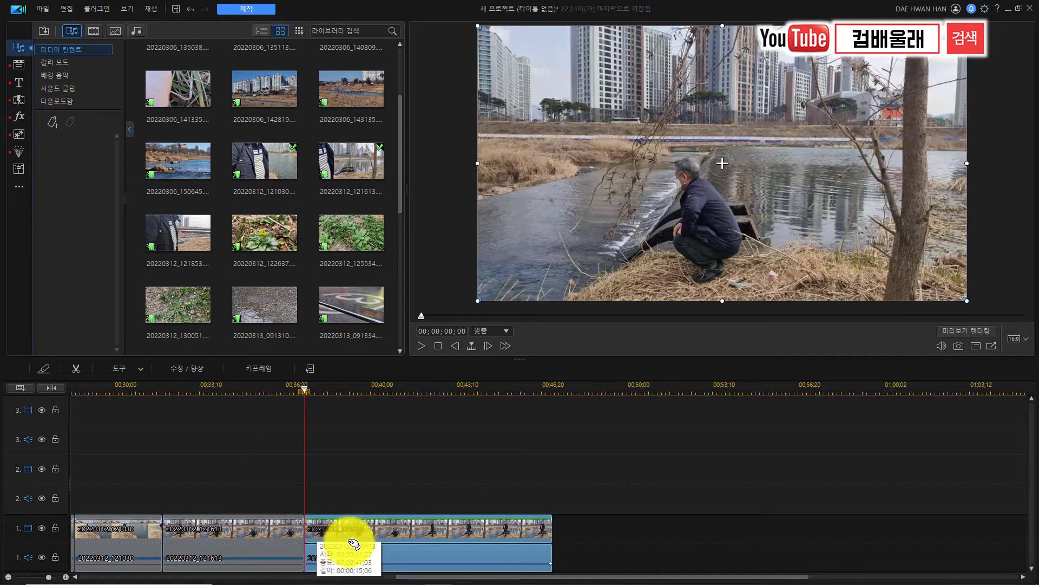
key(Delete)
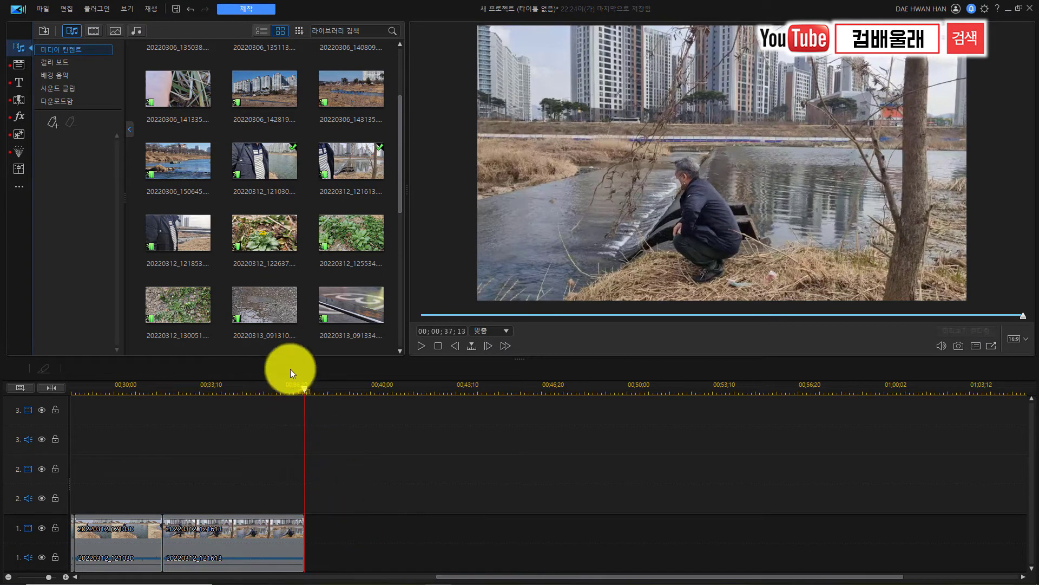
Append clip 20220312_121853 after 20220312_121613 and split it near 00:45:13, keeping its opening portion
drag(181, 232, 335, 529)
click(257, 553)
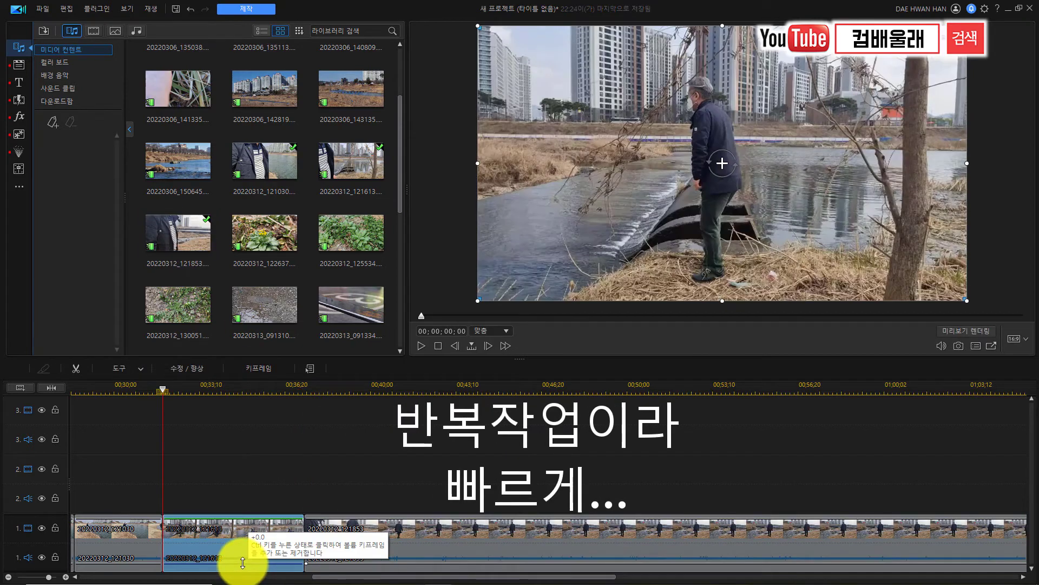
scroll(355, 573, right, 1)
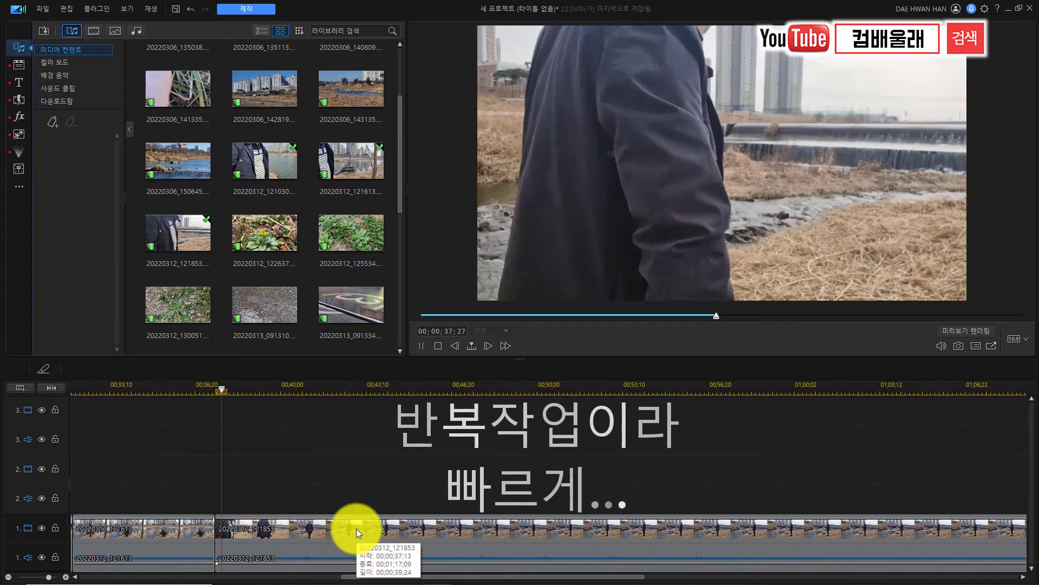
drag(632, 441, 705, 465)
click(673, 521)
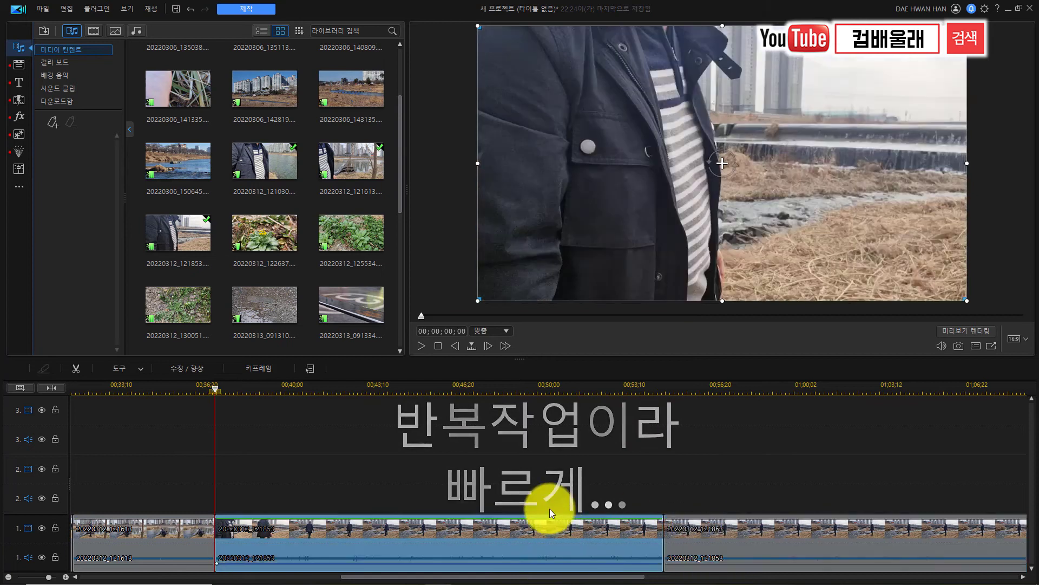
key(space)
click(394, 534)
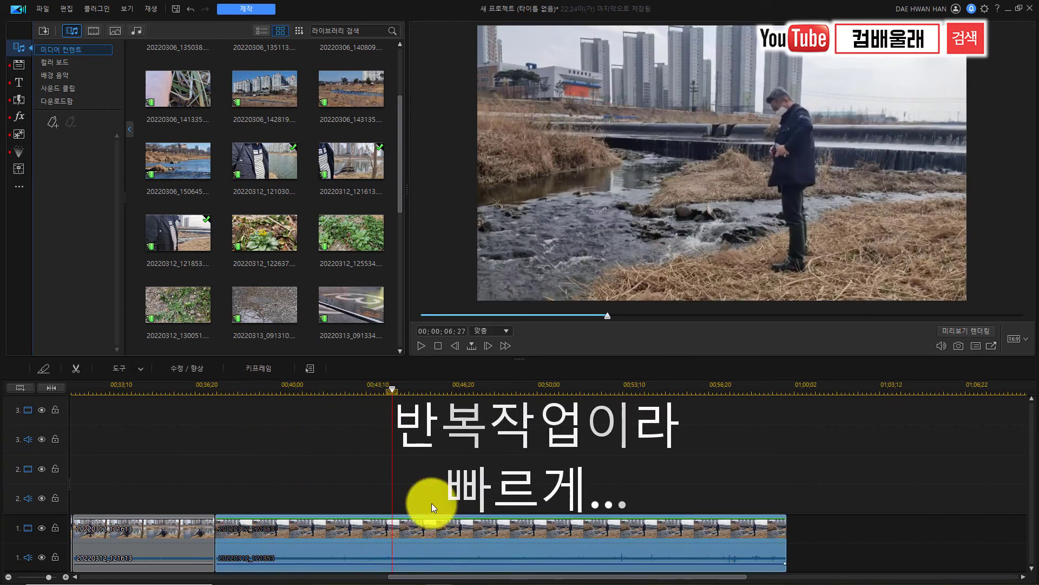
key(ctrl+t)
drag(399, 205, 401, 189)
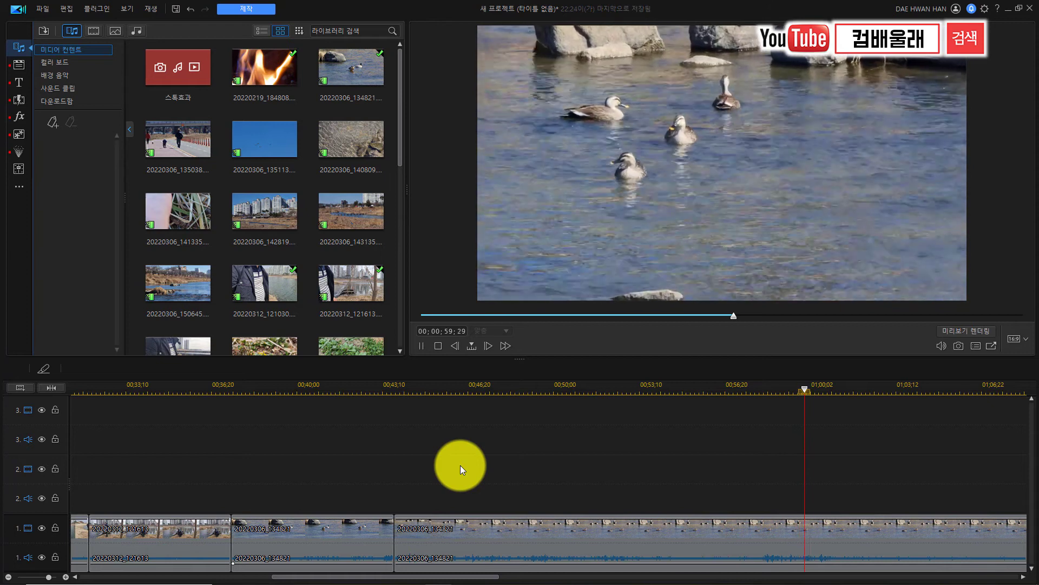
Split duck clip 20220306_134821 at the first cut point, then zoom out to find the second
key(space)
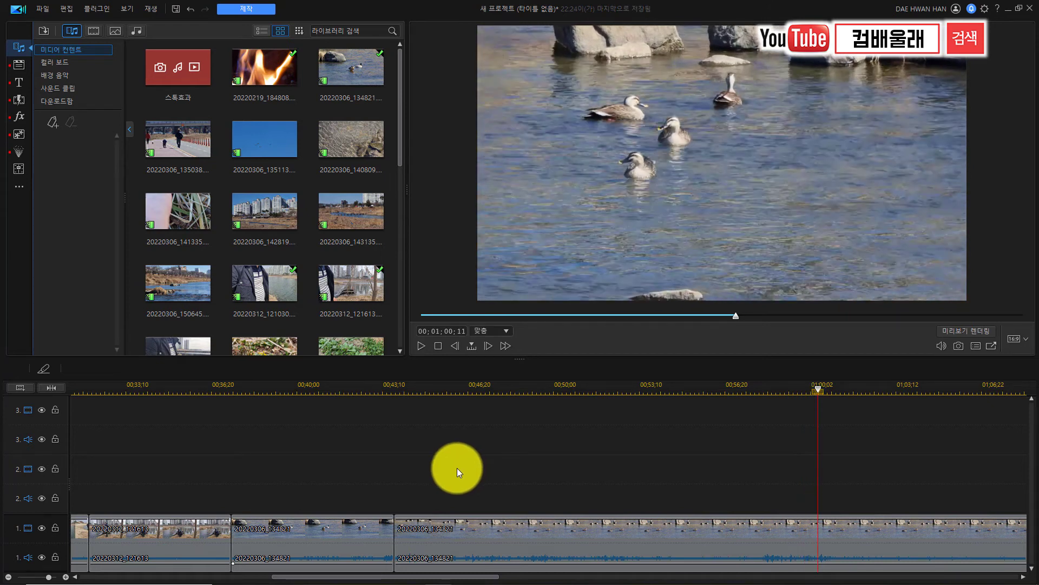
key(ctrl+t)
drag(406, 576, 551, 576)
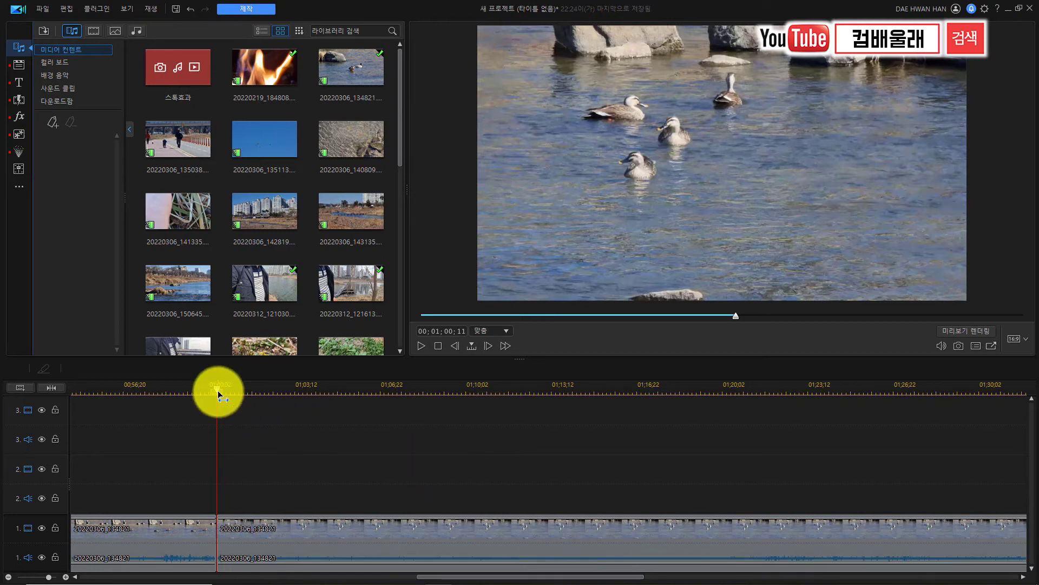
drag(218, 391, 364, 387)
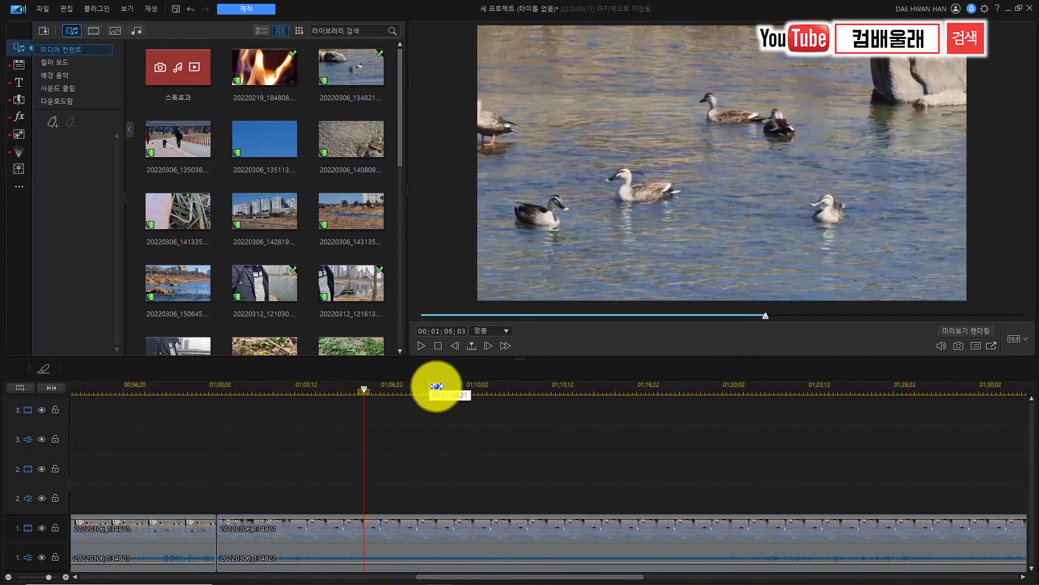
drag(491, 388, 316, 390)
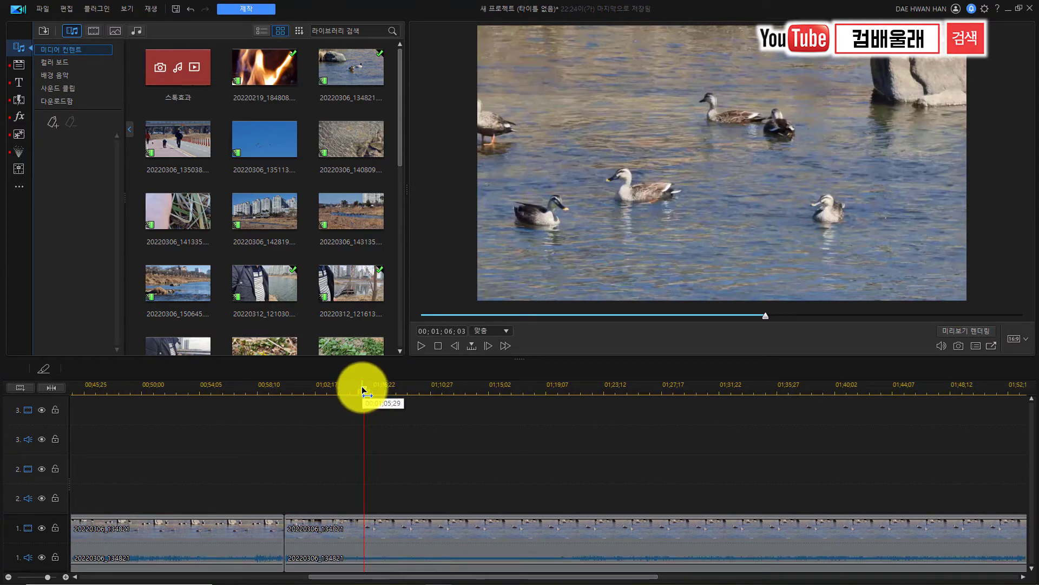
drag(364, 389, 714, 403)
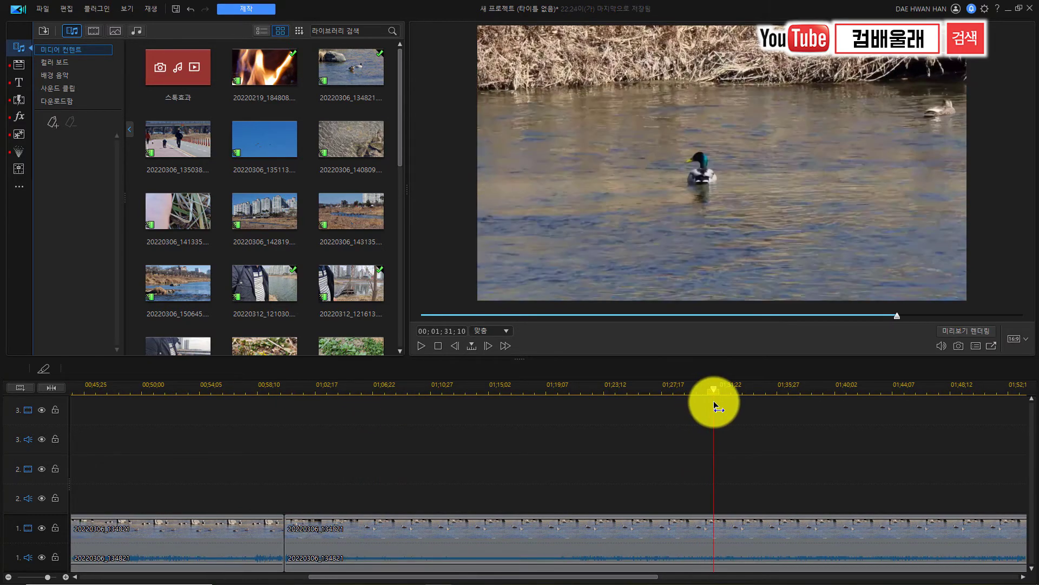
Split the duck clip again near 01;27;06, delete the middle piece, and review the join
click(661, 383)
key(space)
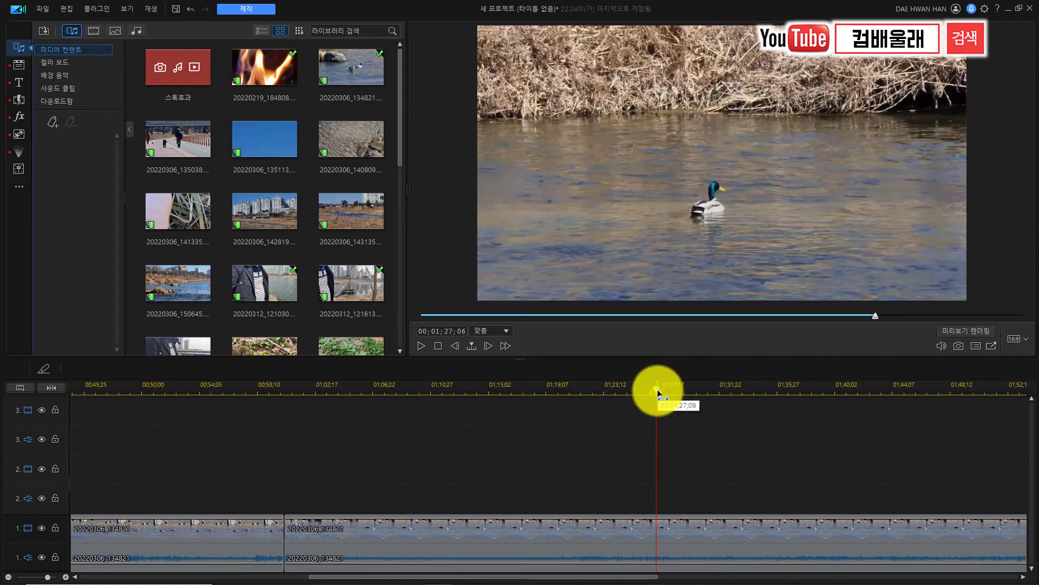
drag(648, 398, 637, 398)
click(642, 520)
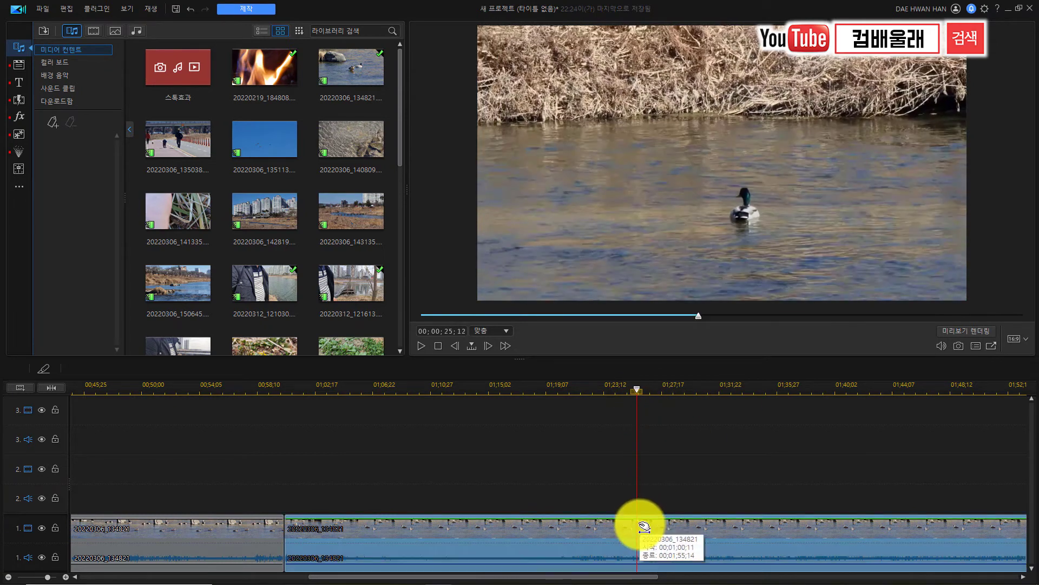
key(ctrl+t)
click(550, 529)
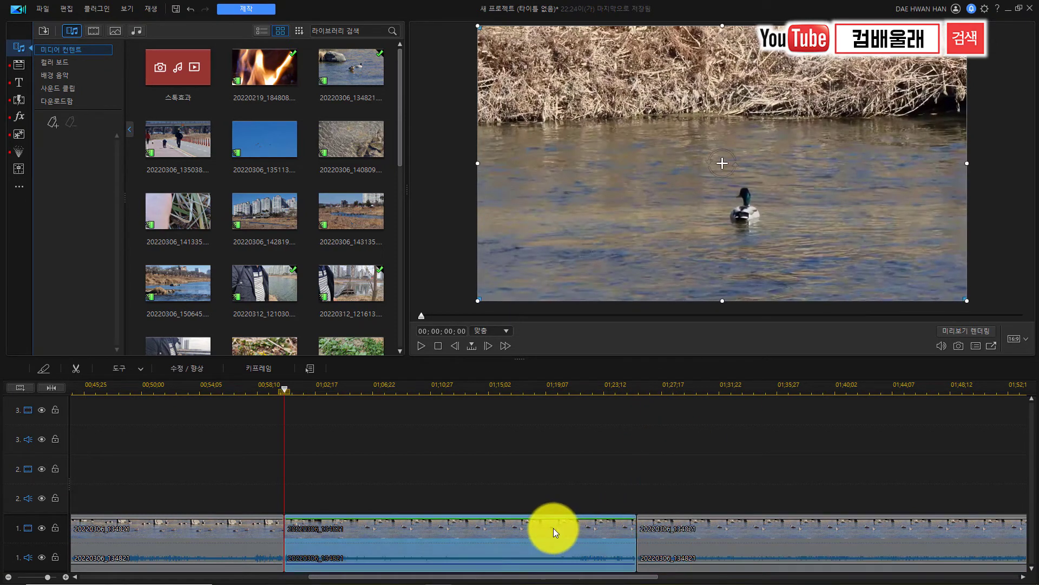
key(Delete)
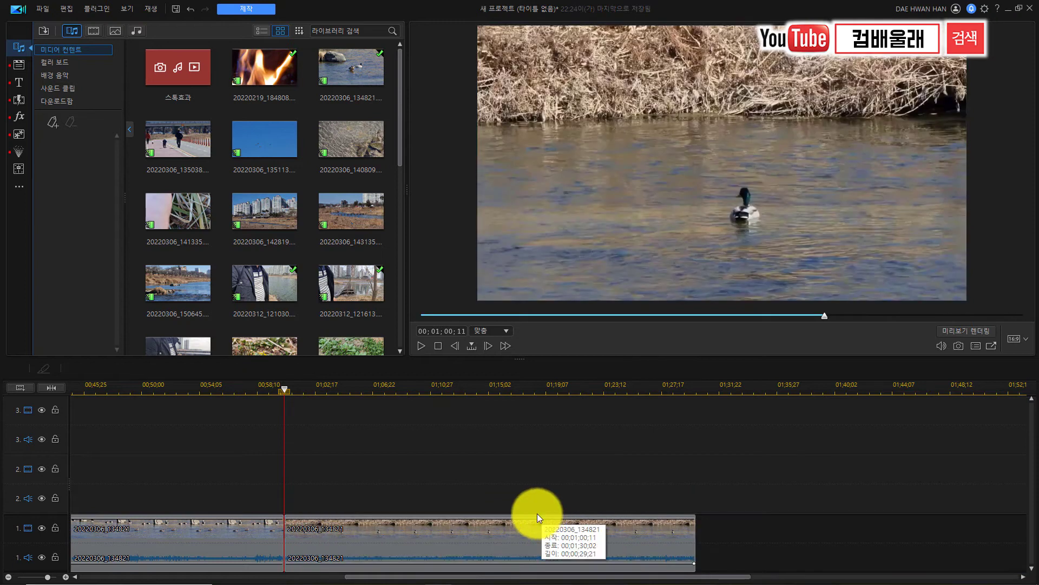
key(space)
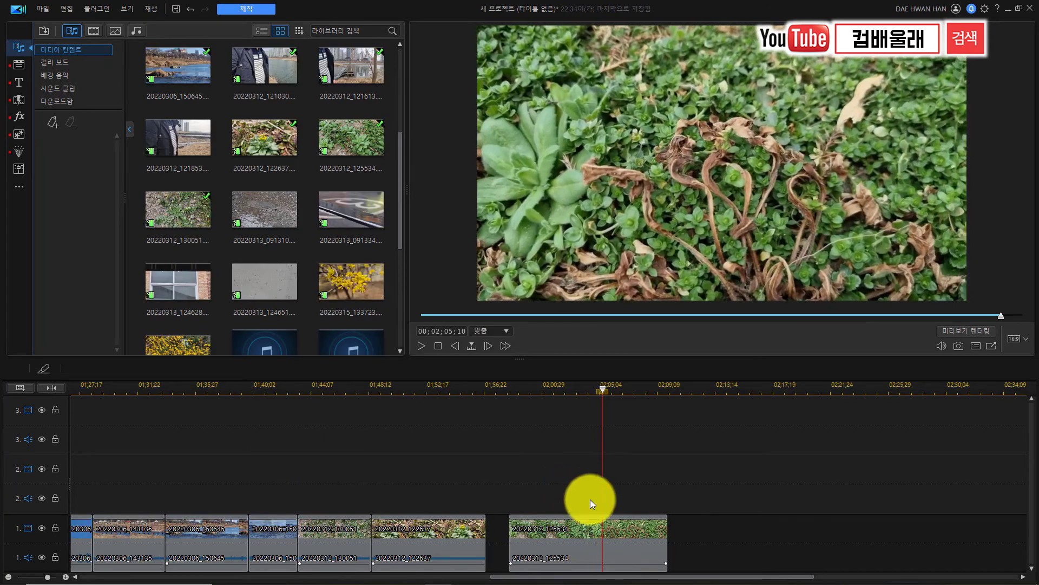
Cut off the right part of clip 20220312_125534 and close the gap before it
key(space)
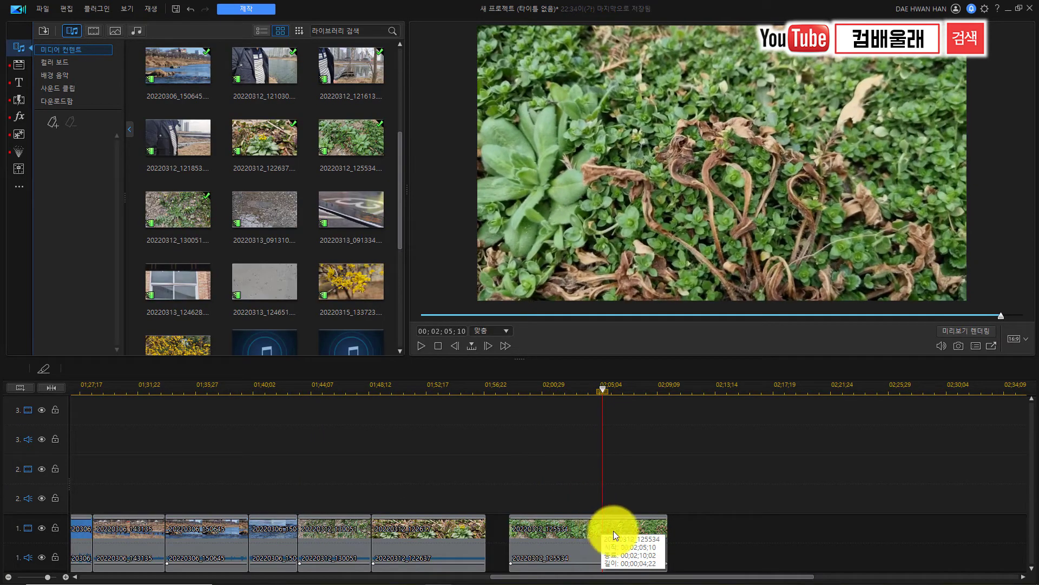
key(ctrl+t)
key(Delete)
drag(559, 526, 540, 532)
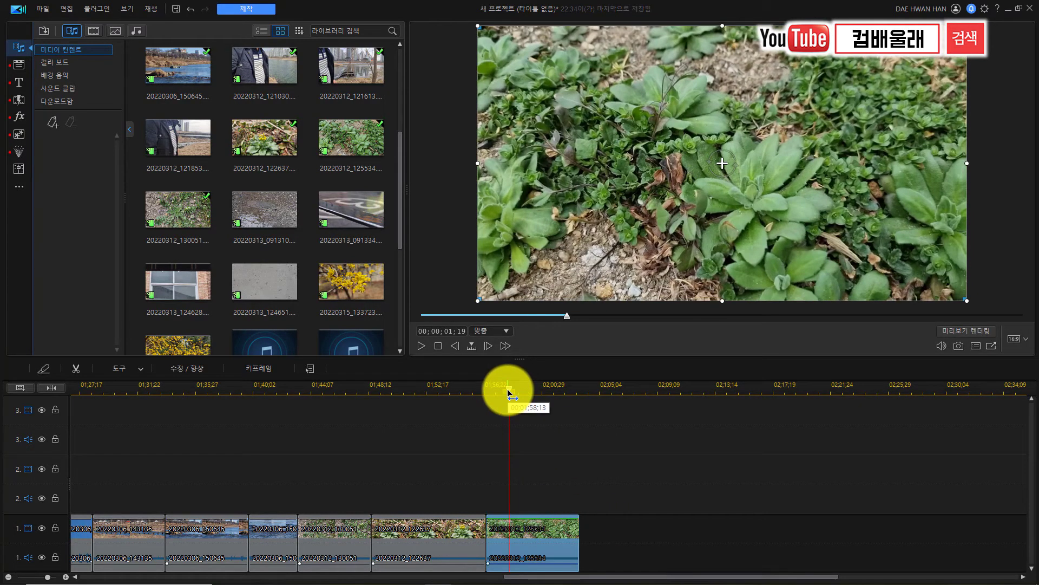
click(514, 389)
drag(525, 402, 574, 410)
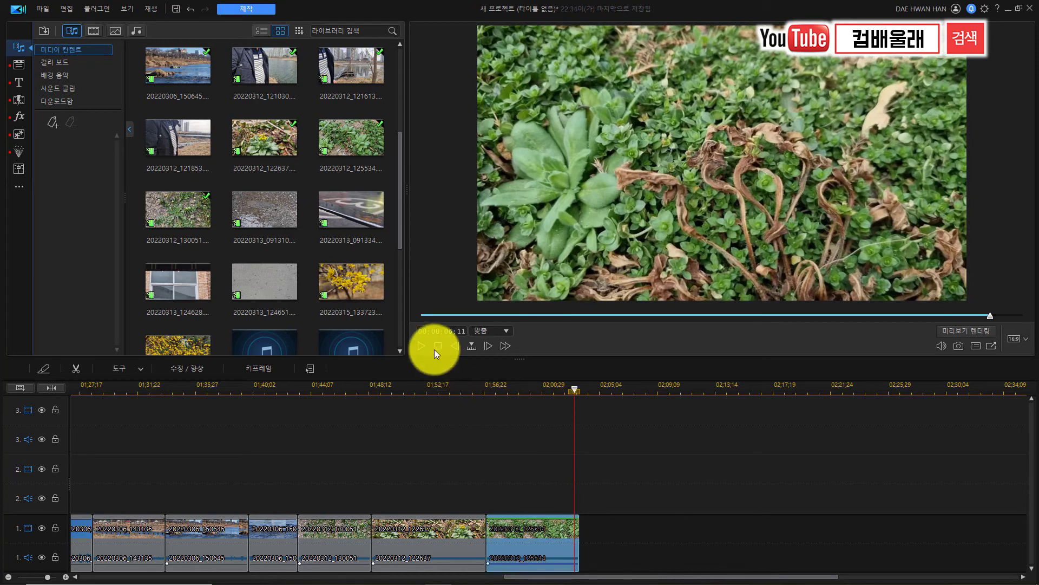
Append the wet-asphalt clip 20220313_091310 and clip 20220313_091334 to the end of track 1
drag(401, 231, 396, 271)
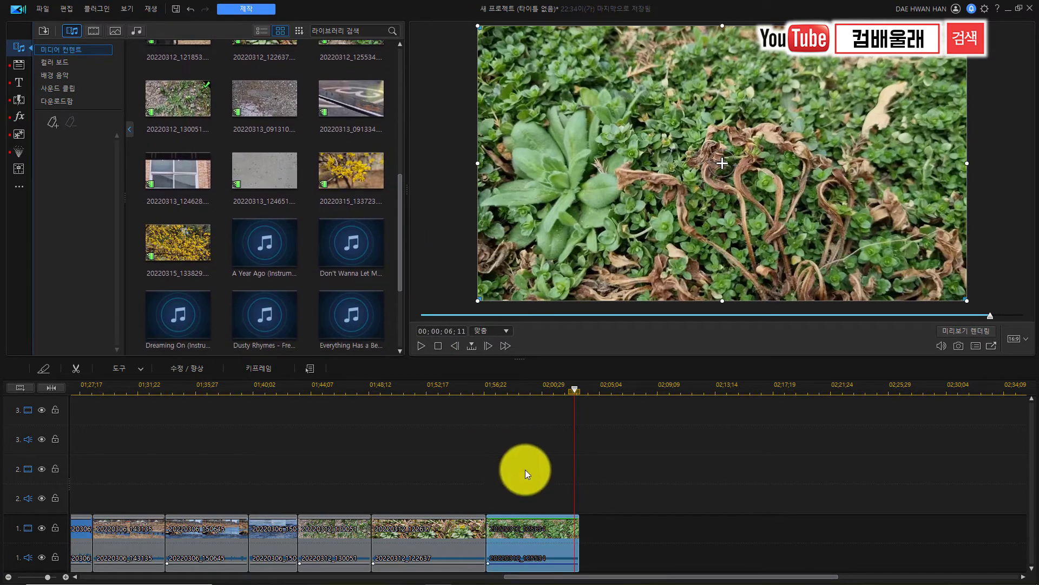
drag(573, 580, 614, 578)
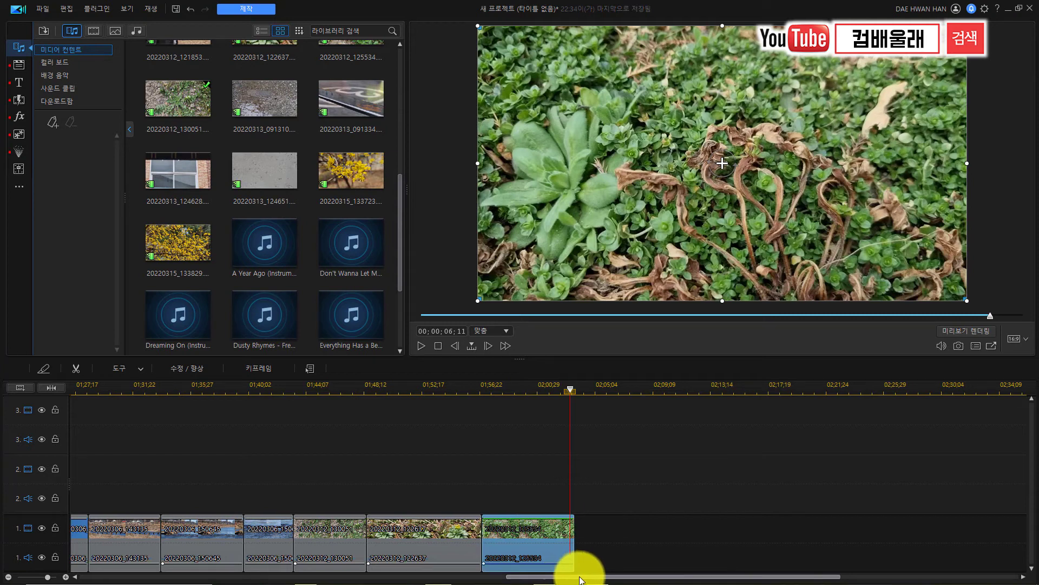
click(456, 390)
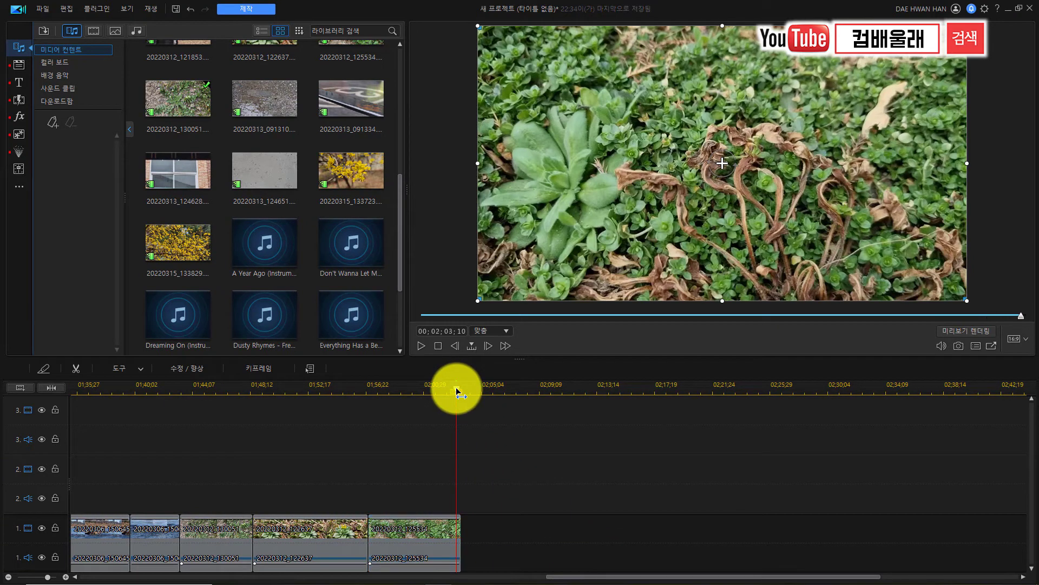
click(457, 391)
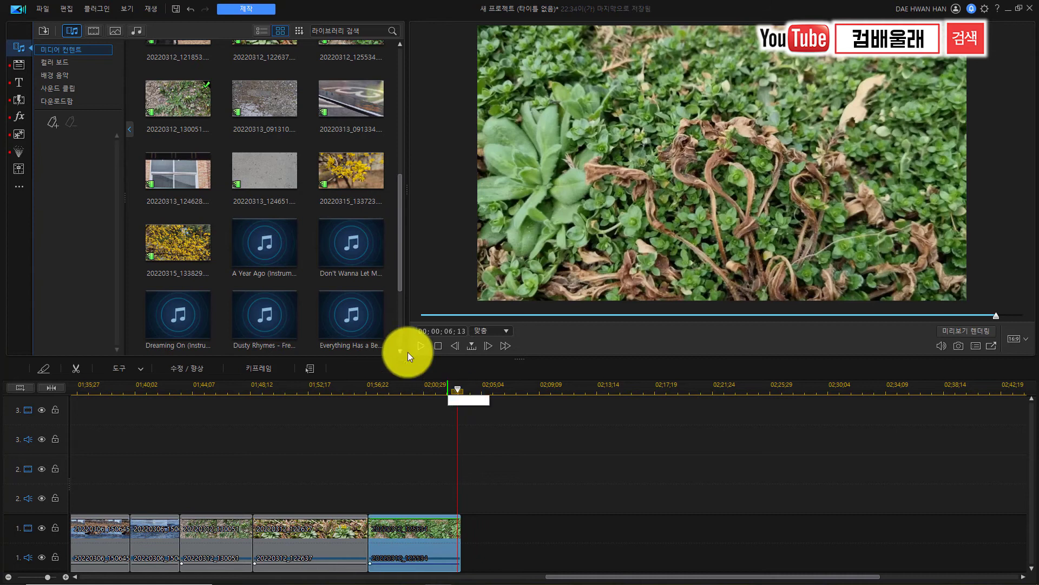
drag(400, 236, 398, 212)
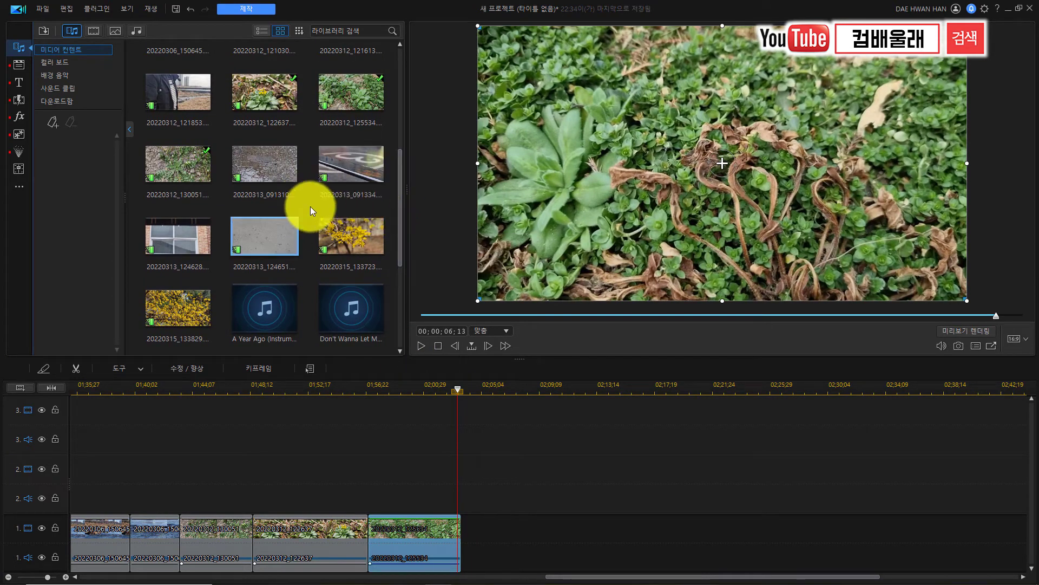
mouse_move(401, 246)
mouse_down()
mouse_move(392, 305)
mouse_move(389, 258)
mouse_up()
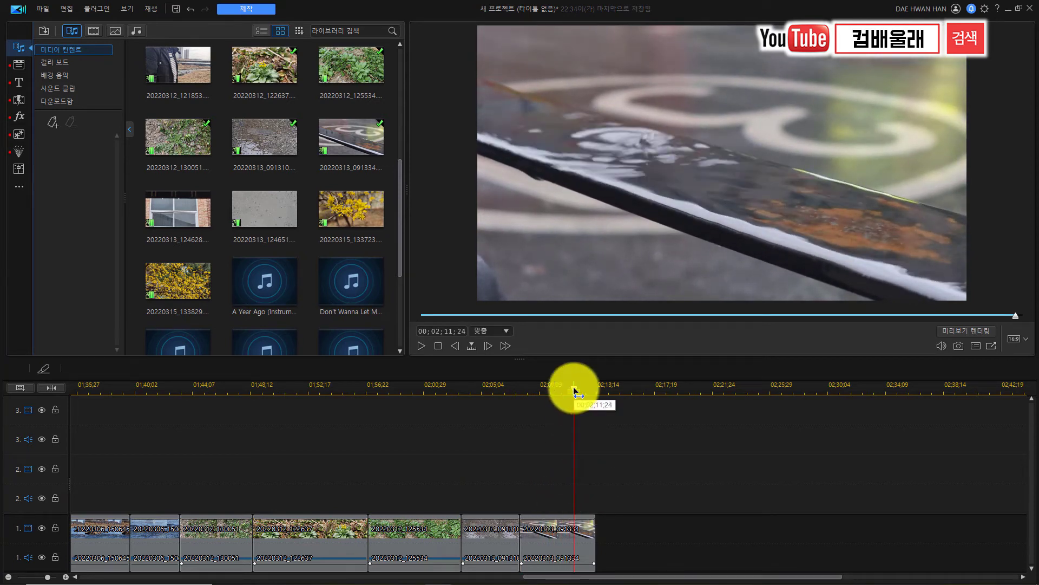
Trim final clip 20220313_091334 from 5;15 to 4;00 at the playhead and play it back
drag(587, 395, 539, 409)
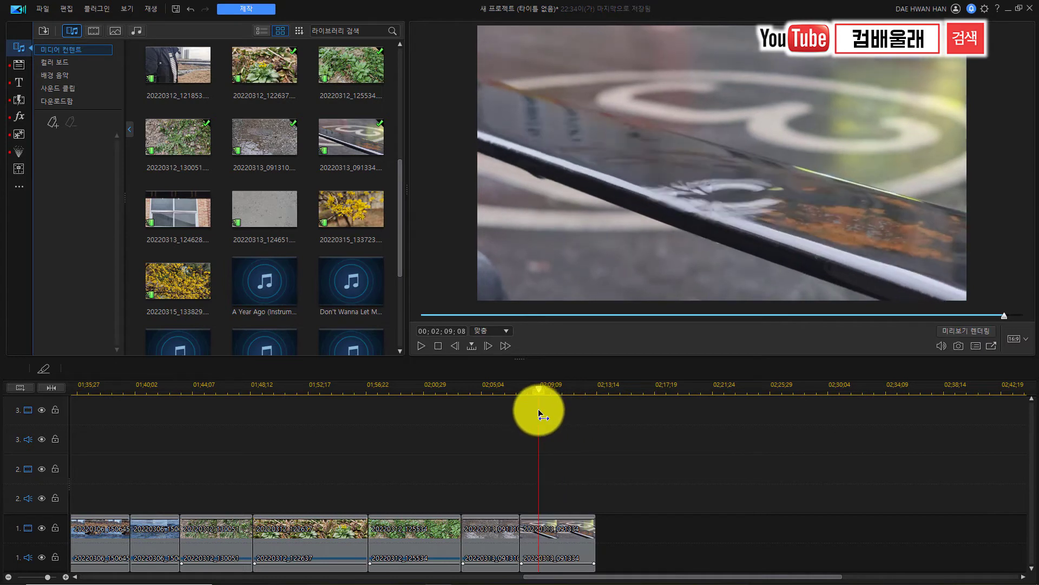
click(543, 529)
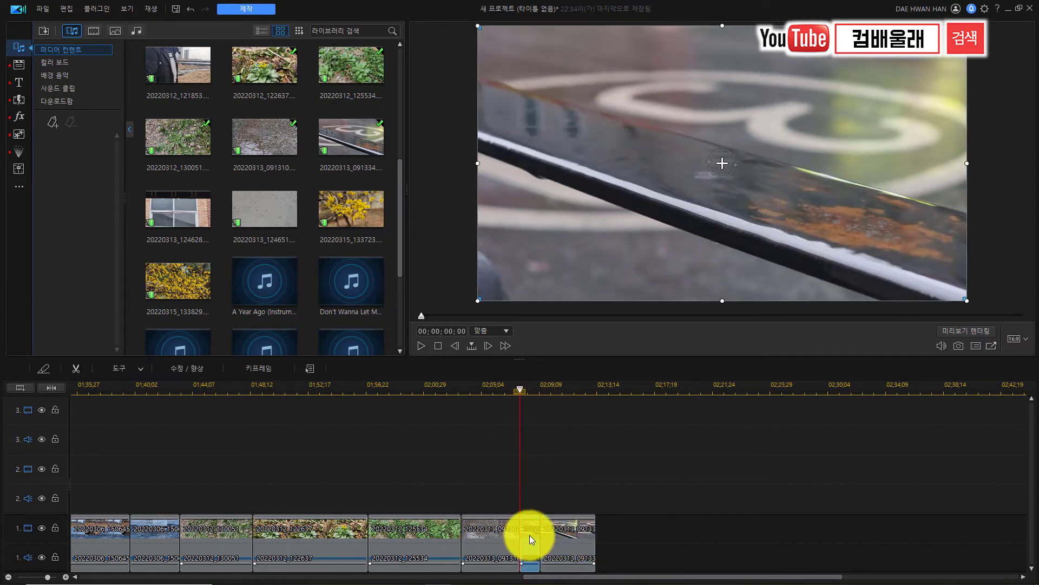
click(530, 535)
key(space)
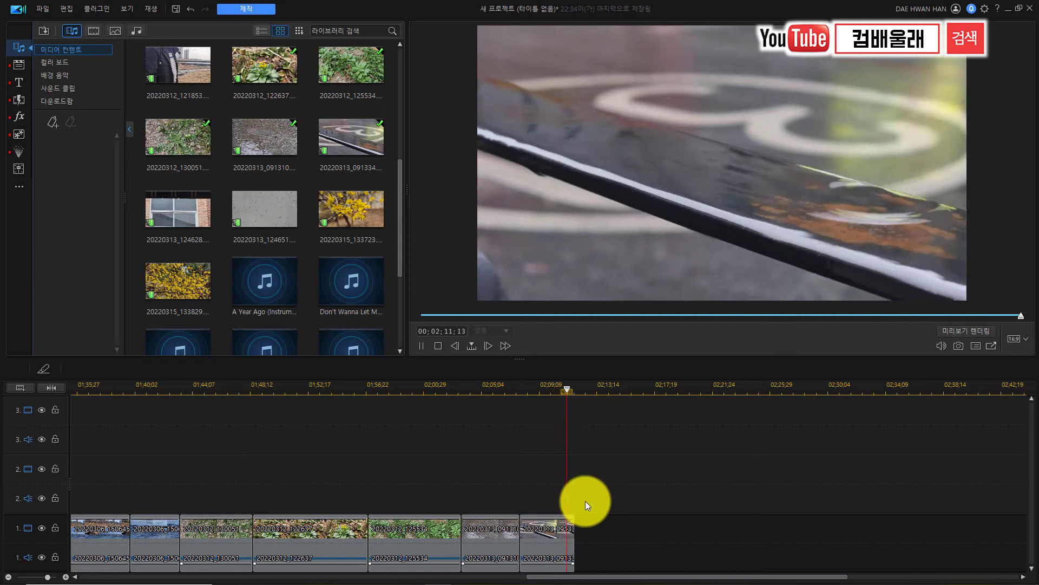
Append the window clip 20220313_124628 to the end of track 1
key(space)
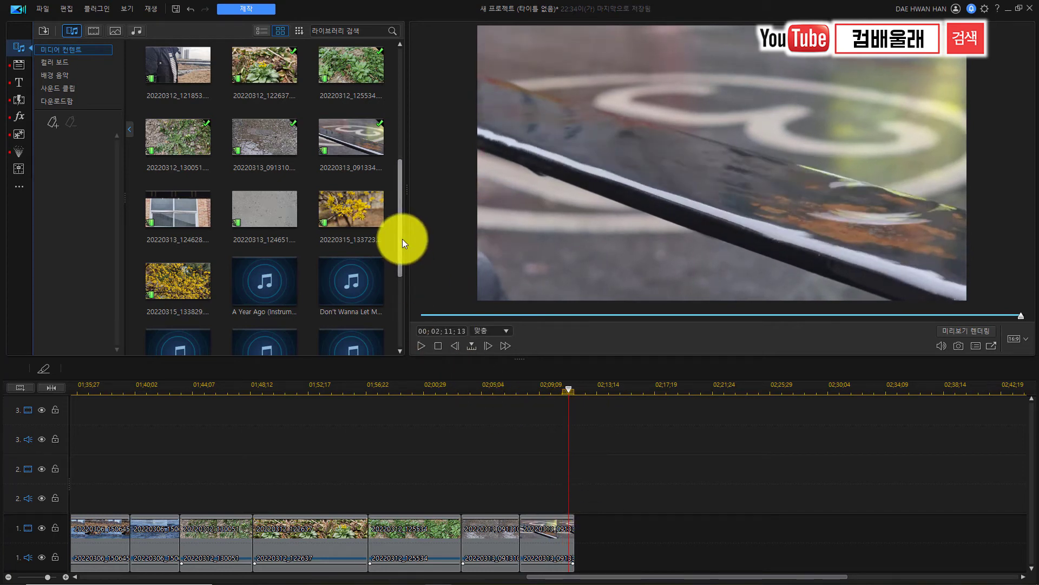
drag(400, 246, 401, 264)
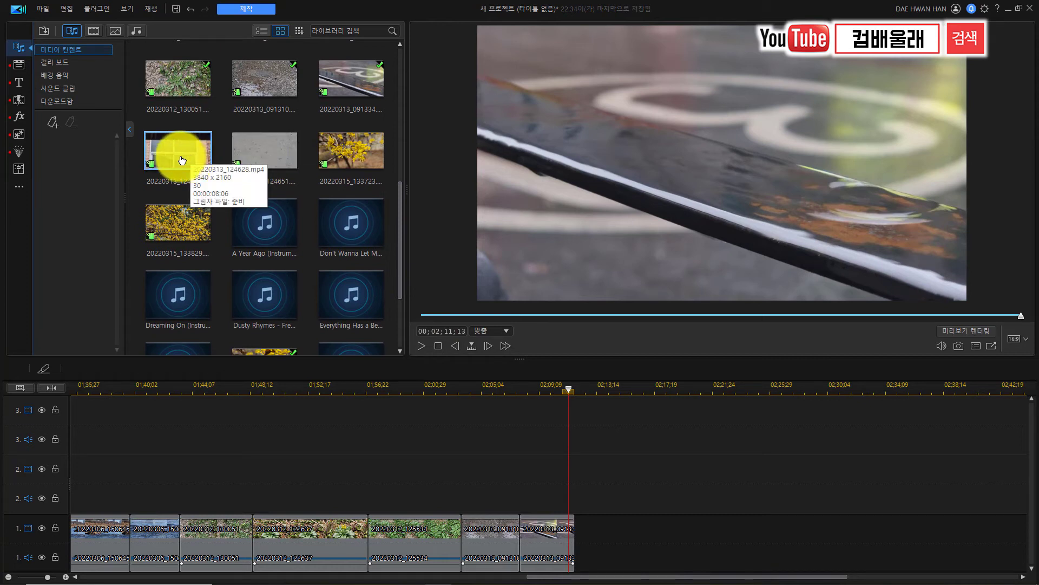
drag(182, 159, 575, 549)
Split window clip 20220313_124628 at the playhead and delete its tail so track 1 ends near 02:16
key(space)
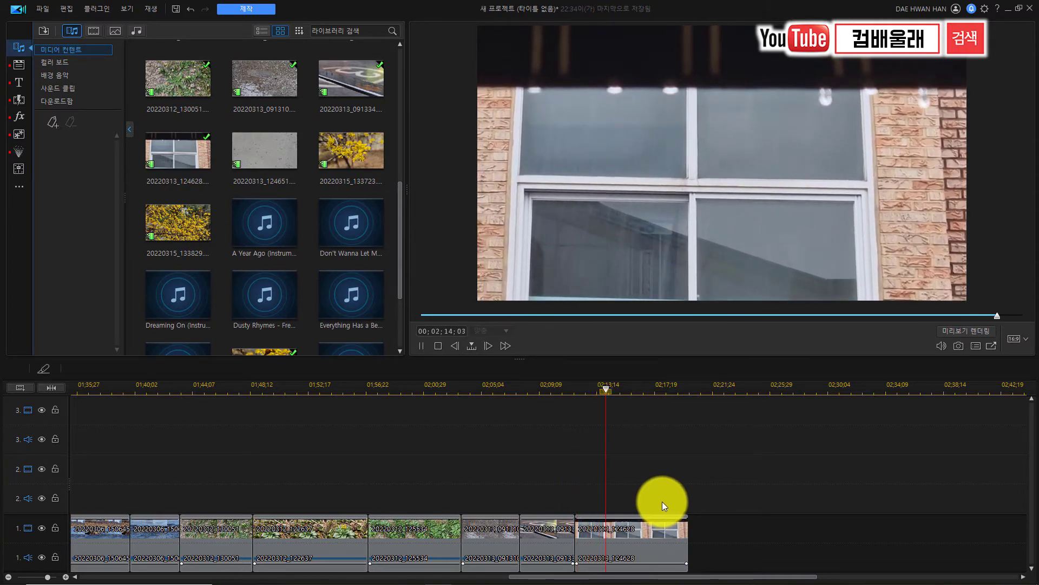
click(644, 532)
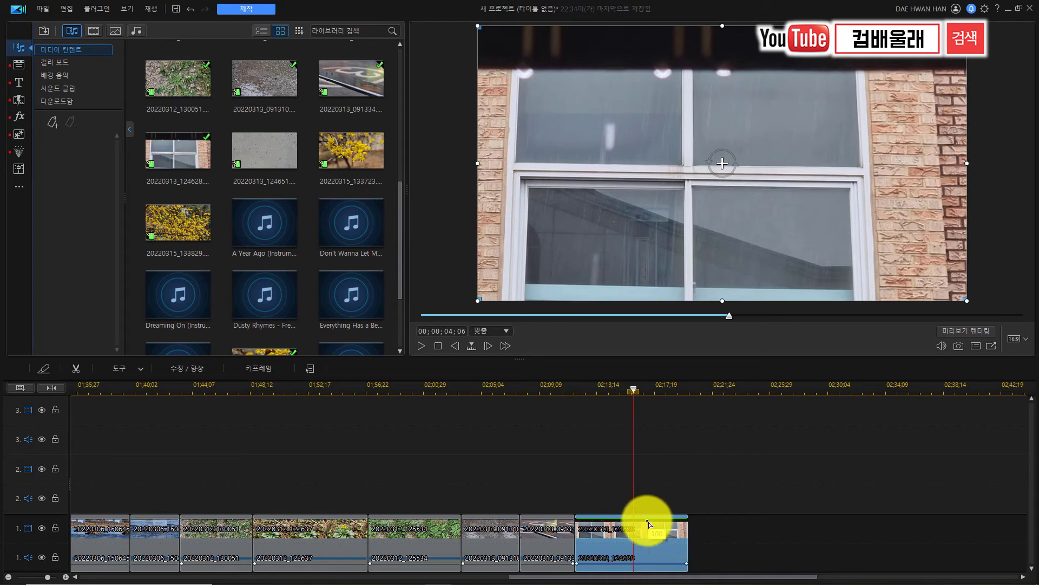
key(ctrl+t)
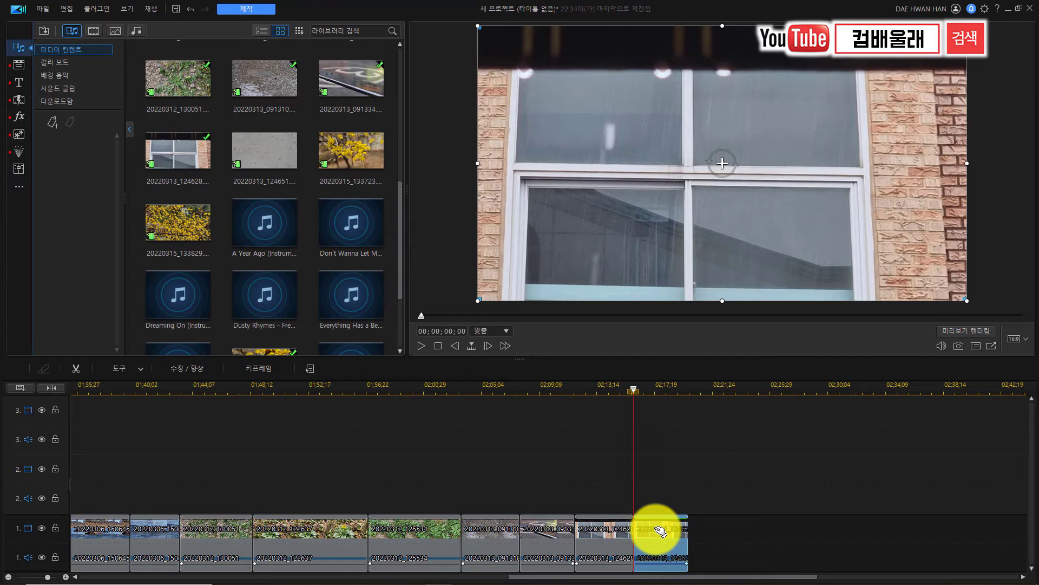
key(Delete)
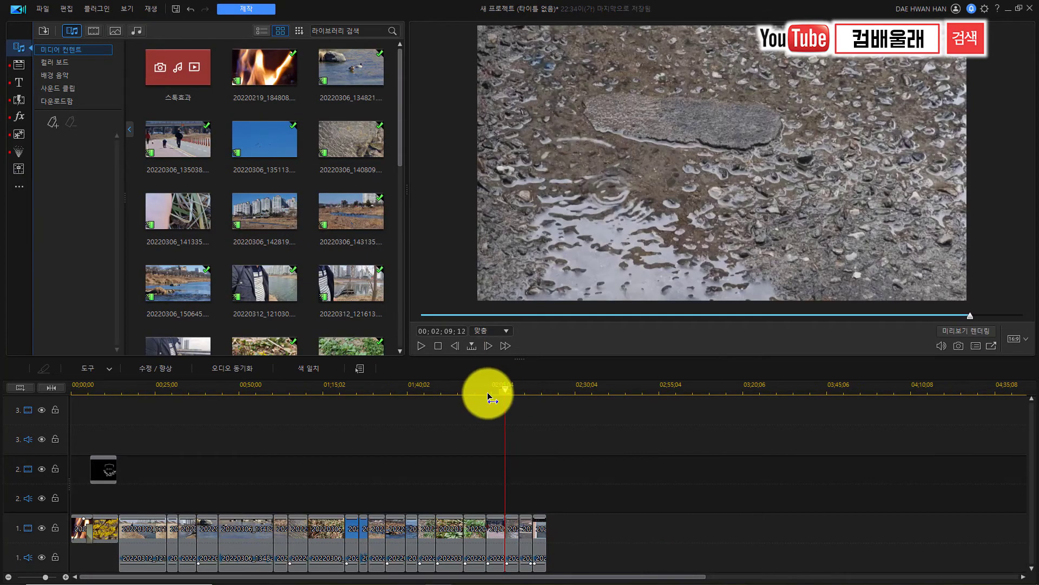
mouse_move(489, 397)
mouse_down()
mouse_move(508, 415)
mouse_move(538, 414)
mouse_up()
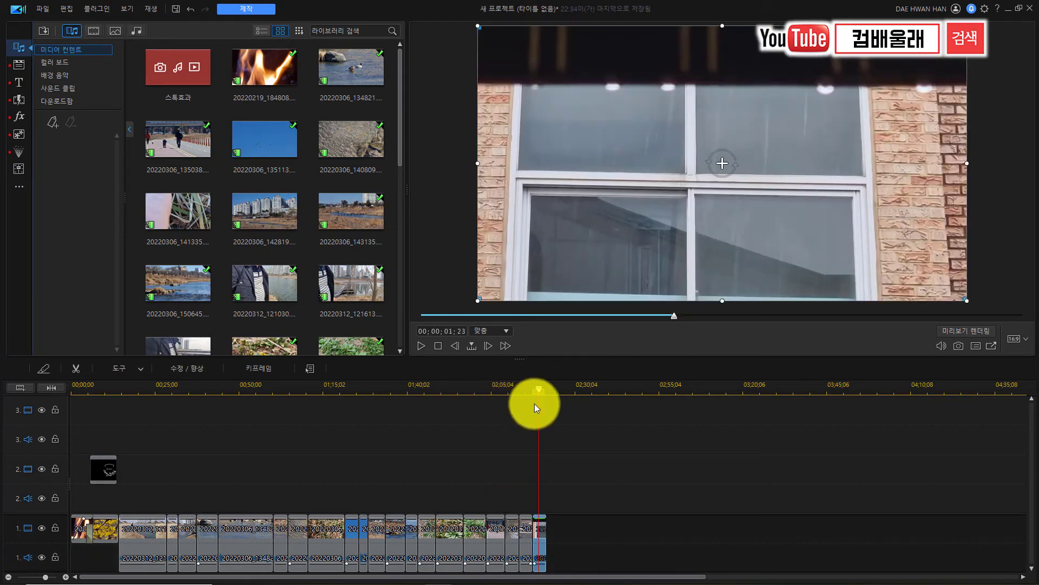
click(543, 392)
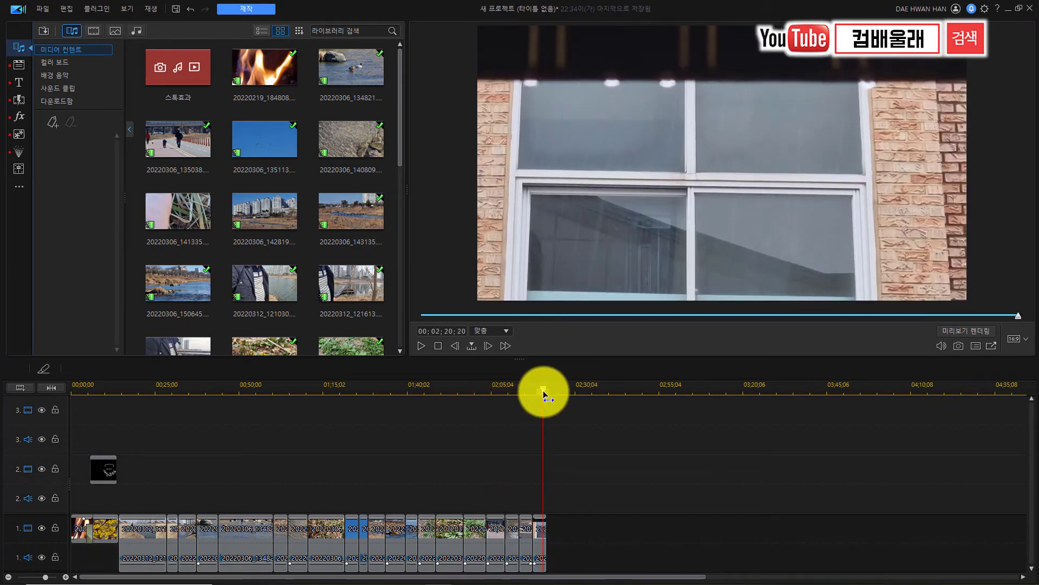
drag(402, 160, 400, 210)
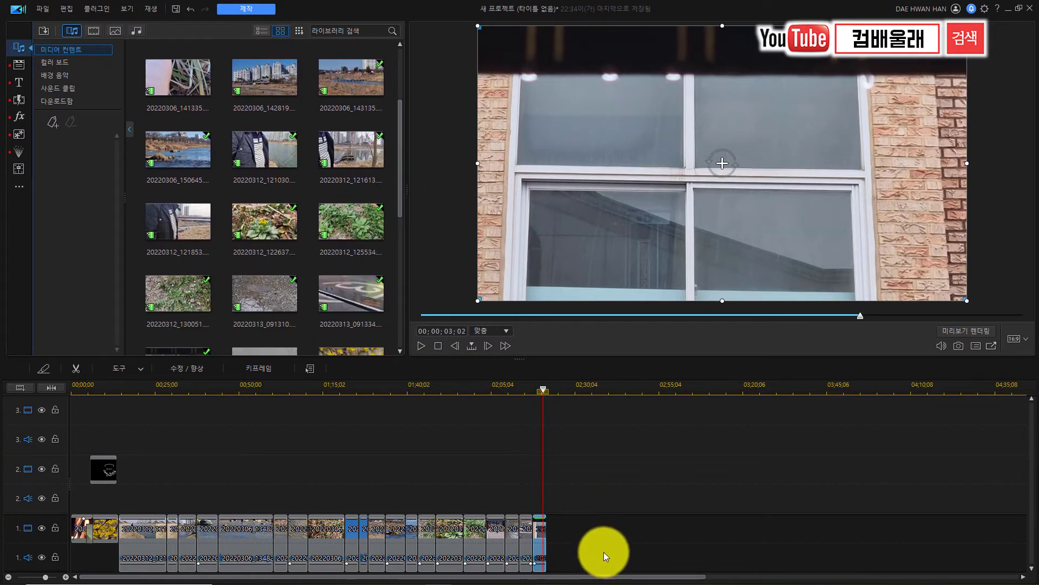
drag(601, 578, 615, 578)
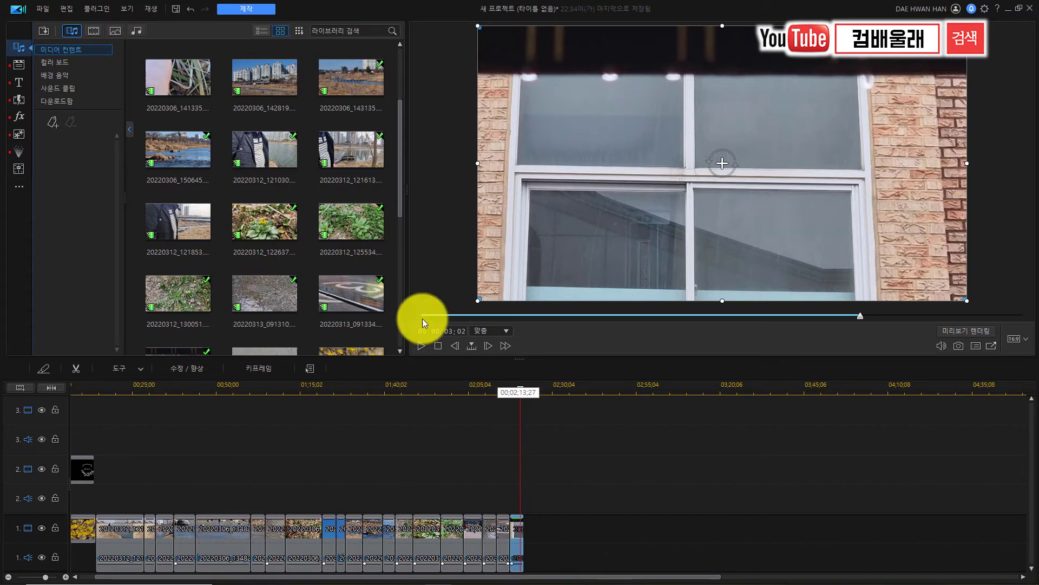
drag(400, 213, 399, 272)
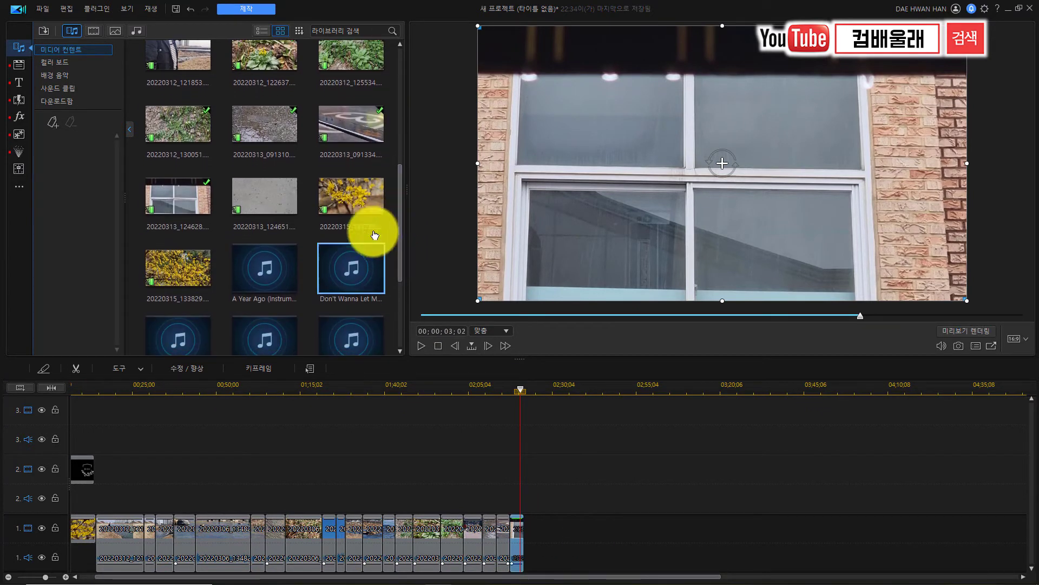
click(347, 197)
Append yellow-blossom clip 20220315_133723 after the window clip and preview it from just before
drag(346, 198, 541, 544)
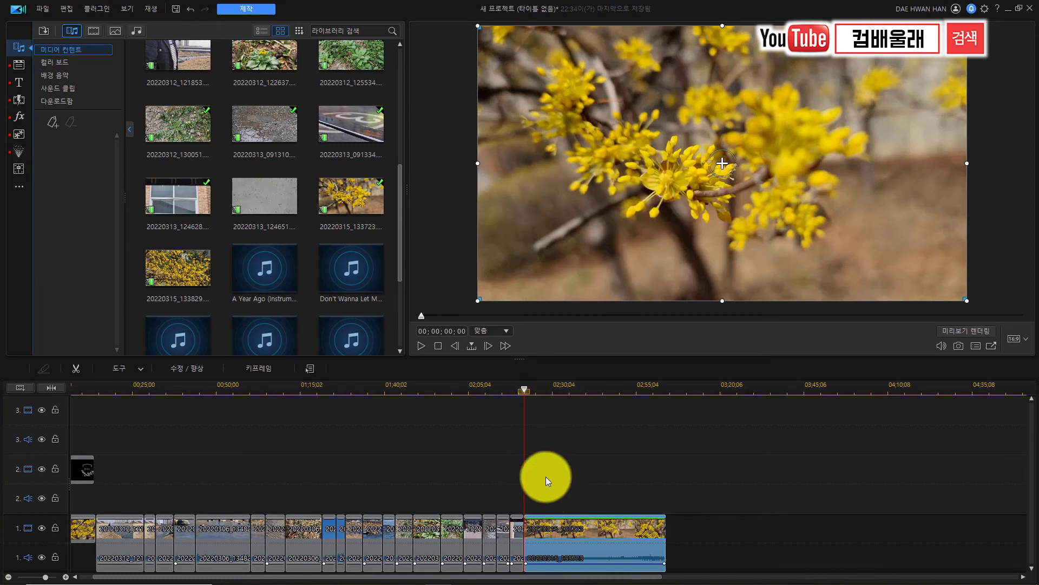
click(604, 473)
key(space)
key(space)
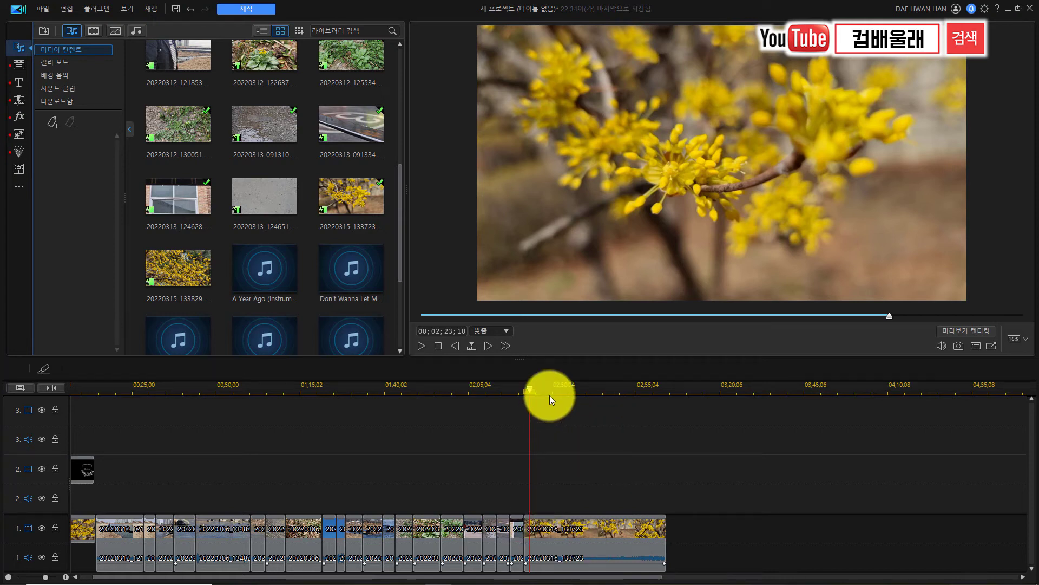
drag(551, 393, 828, 379)
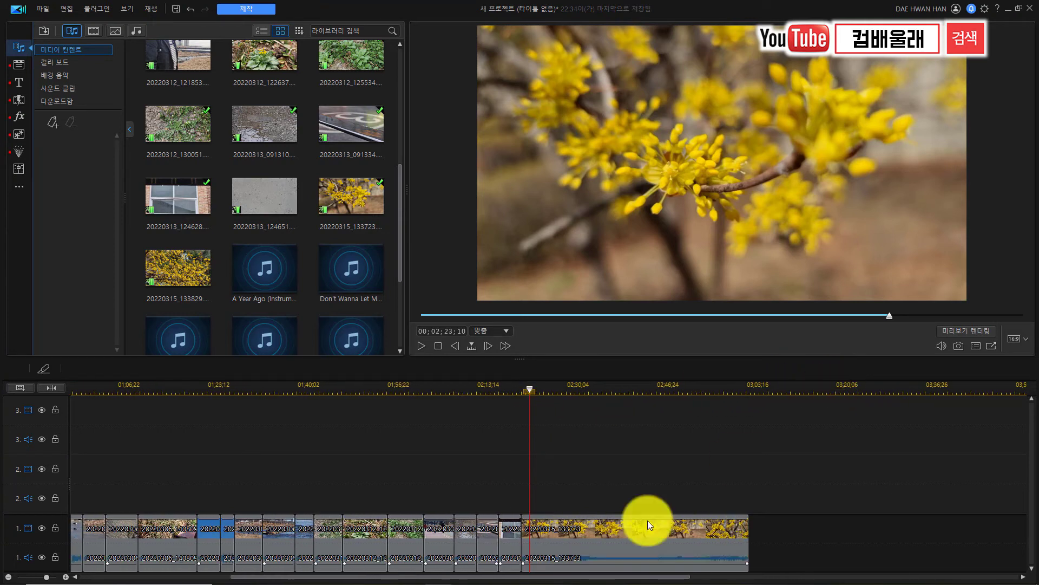
drag(551, 577, 601, 577)
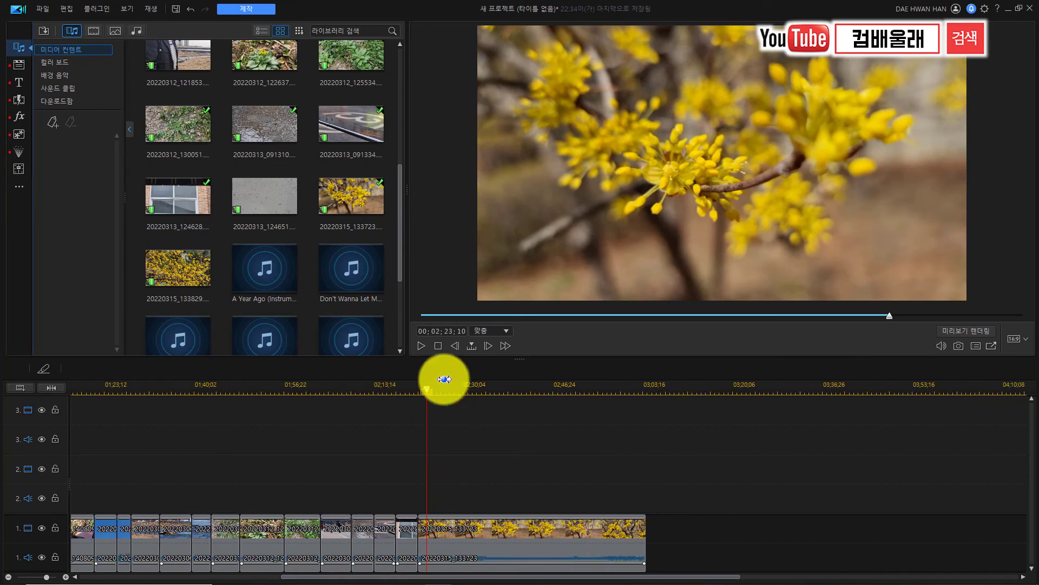
click(416, 388)
key(space)
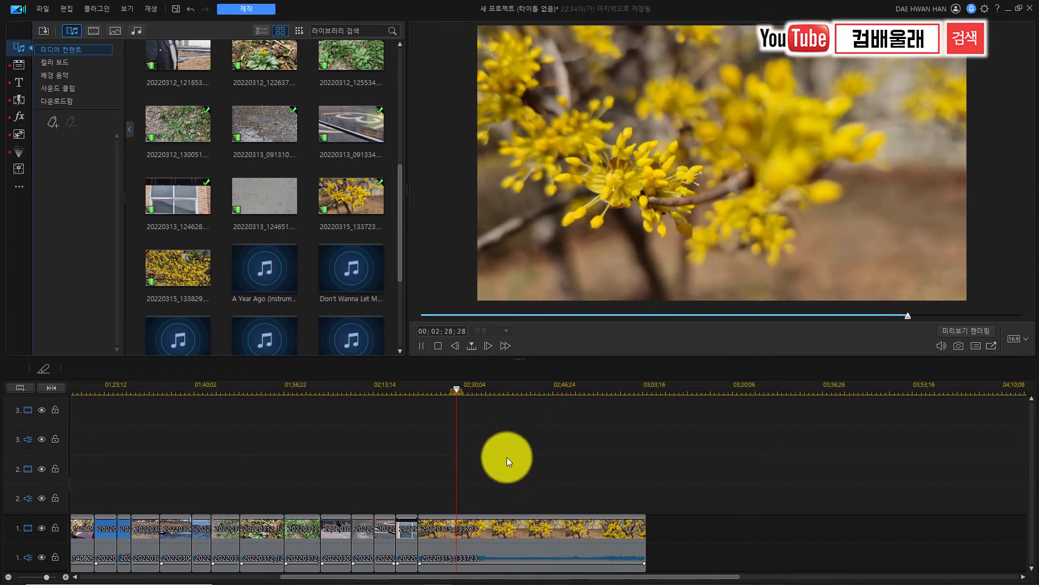
click(194, 274)
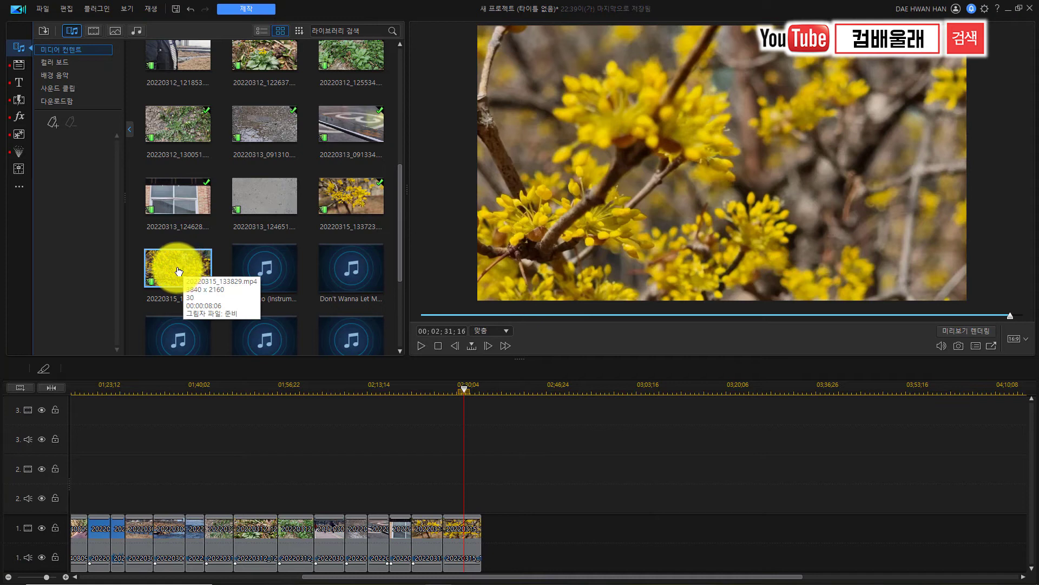
Append clip 20220315_133829 after the last clip on track 1
click(459, 523)
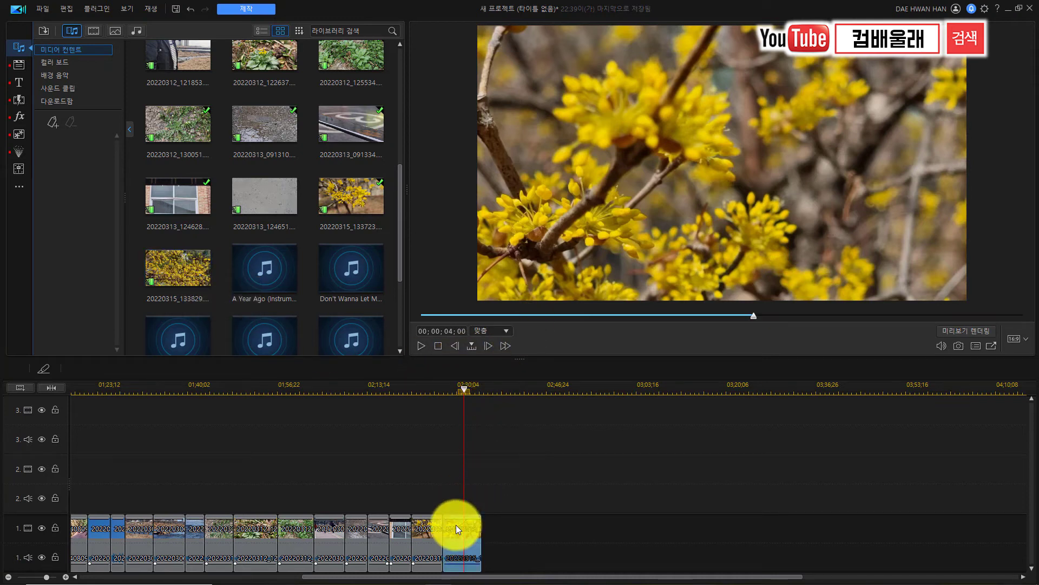
drag(170, 269, 484, 545)
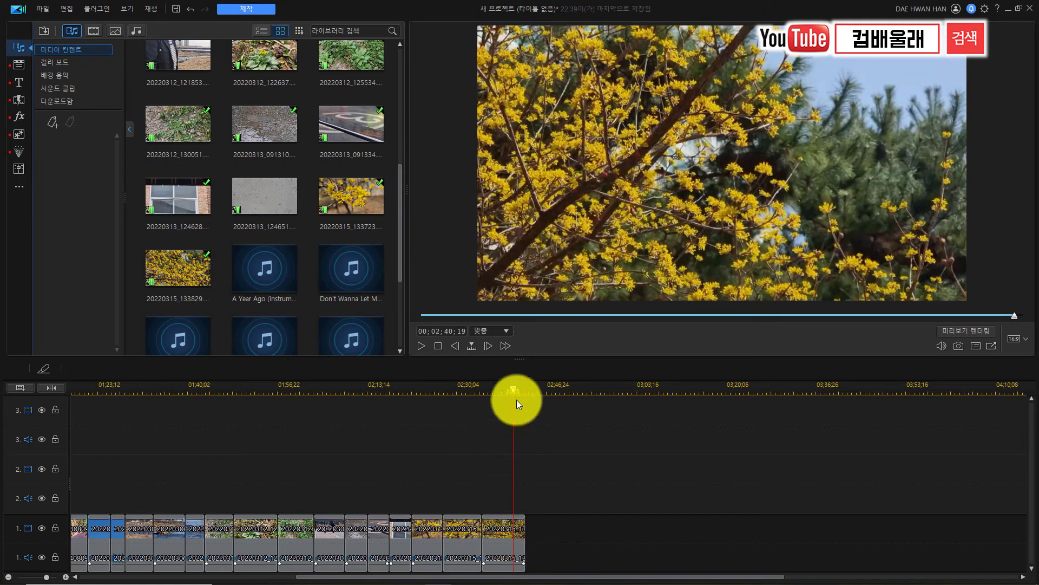
drag(513, 389, 491, 406)
Add opacity keyframes so the final clip fades out to black, and preview the fade
click(492, 519)
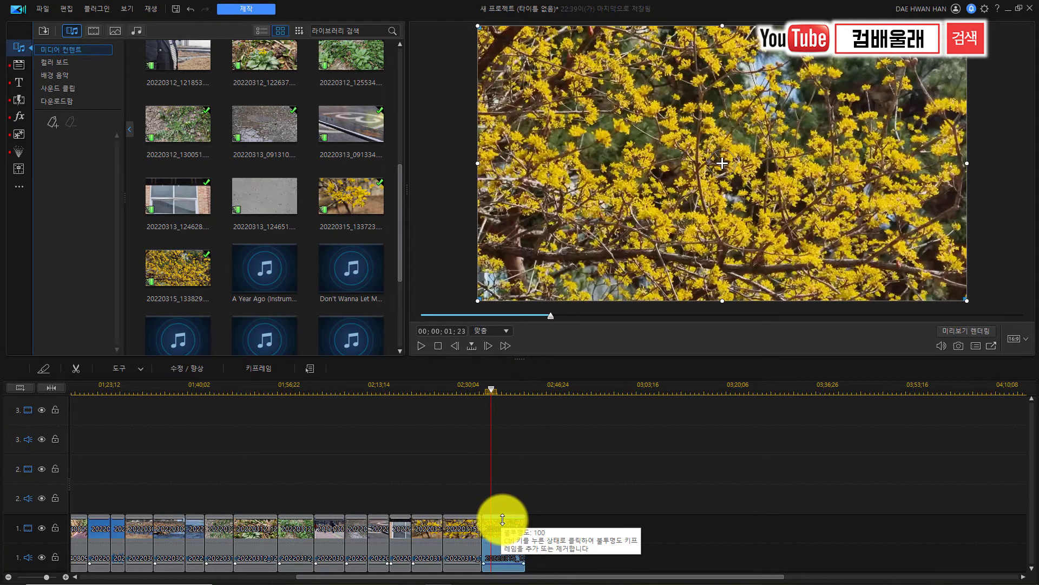
ctrl+click(502, 520)
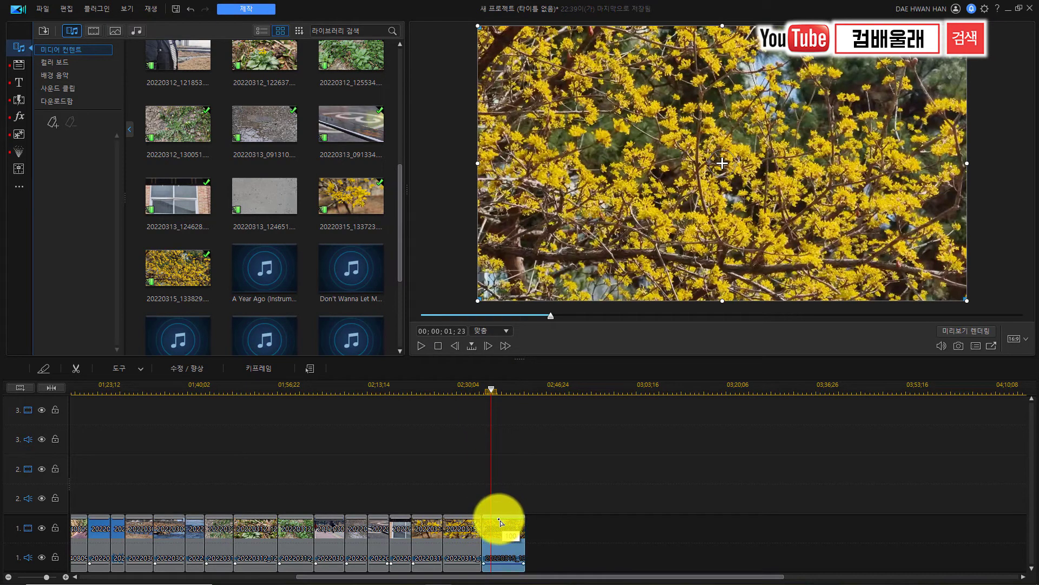
ctrl+click(526, 522)
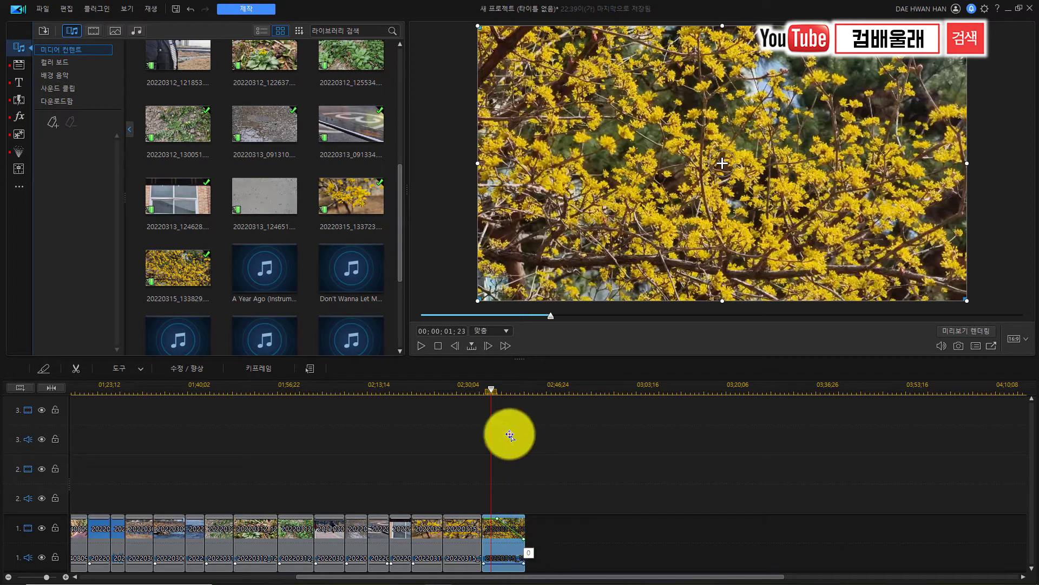
click(480, 399)
key(space)
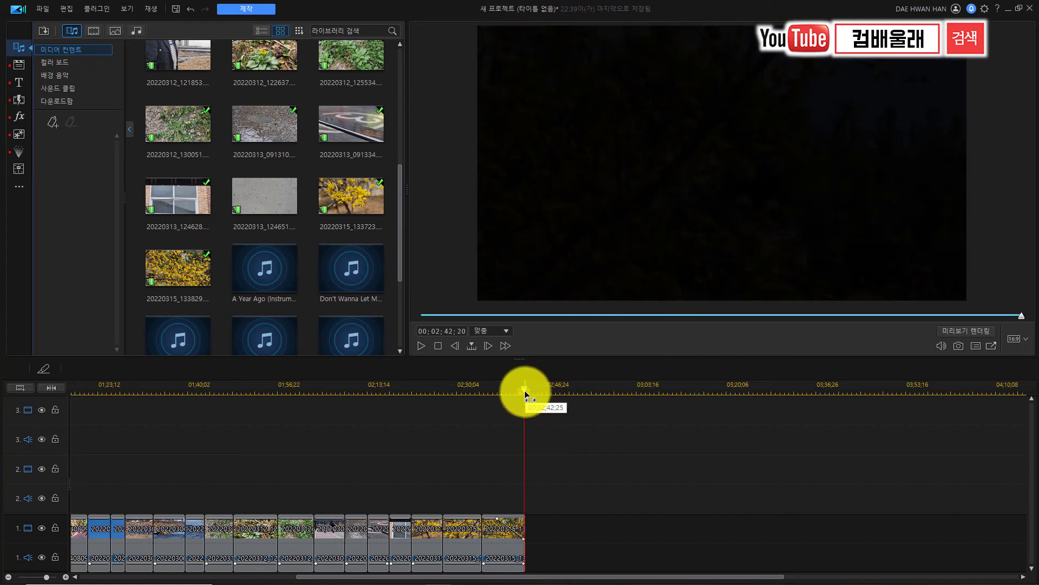
drag(525, 394, 495, 399)
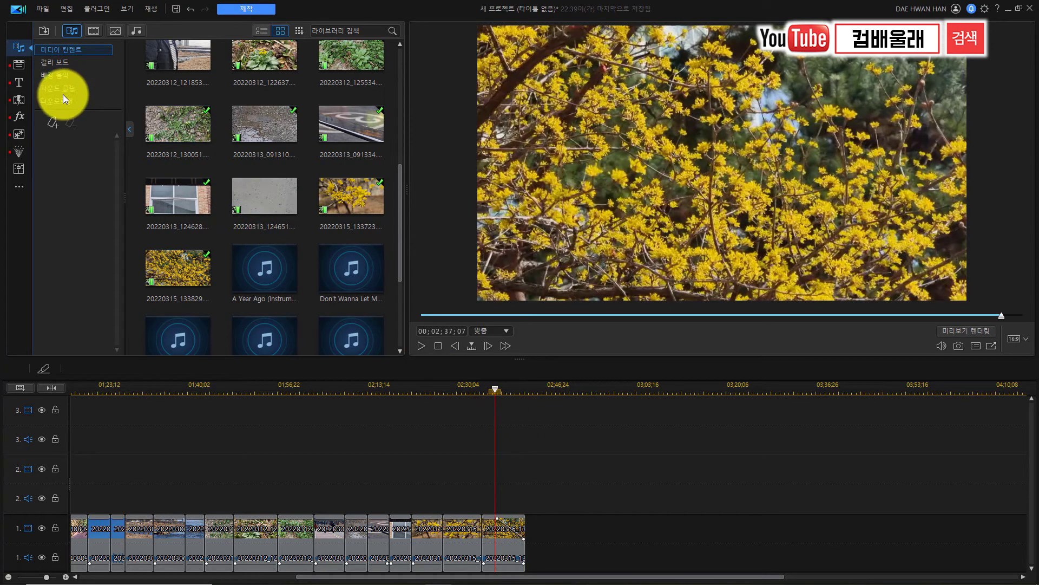
Place the 바람막이 'My Title' template on video track 2 over the final flower clip, shortened
click(21, 83)
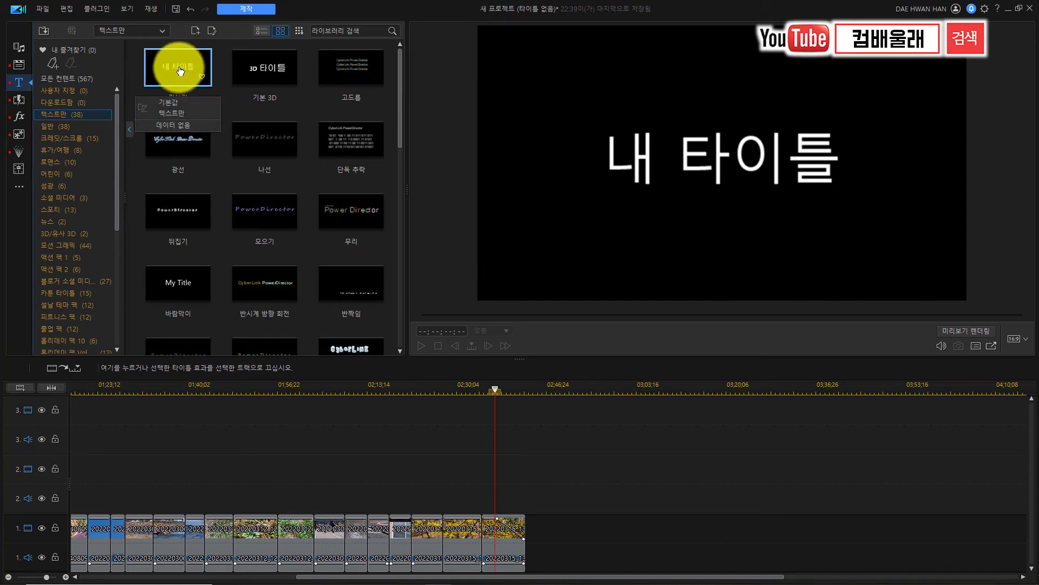
click(181, 287)
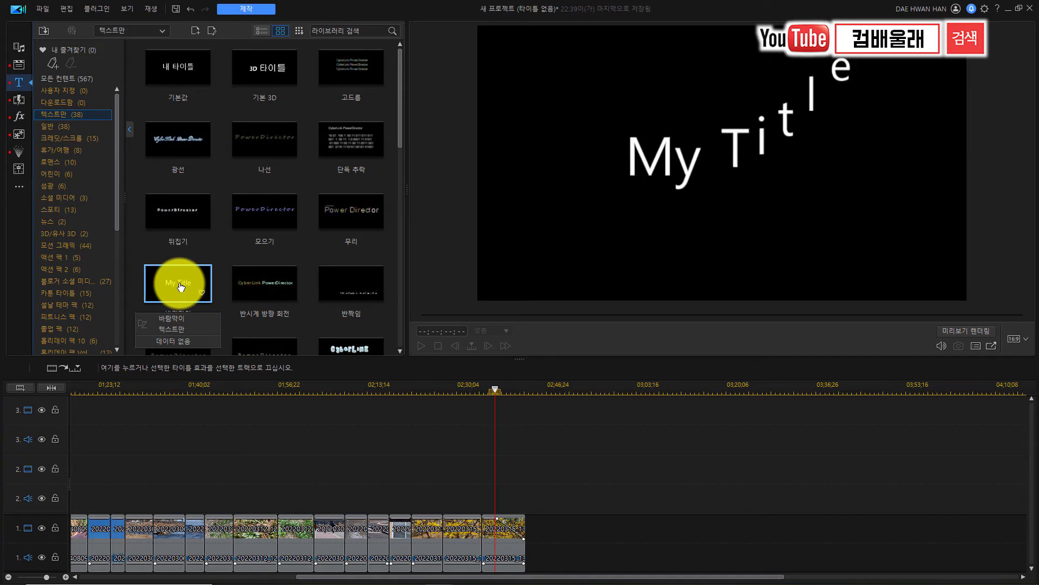
drag(181, 287, 490, 477)
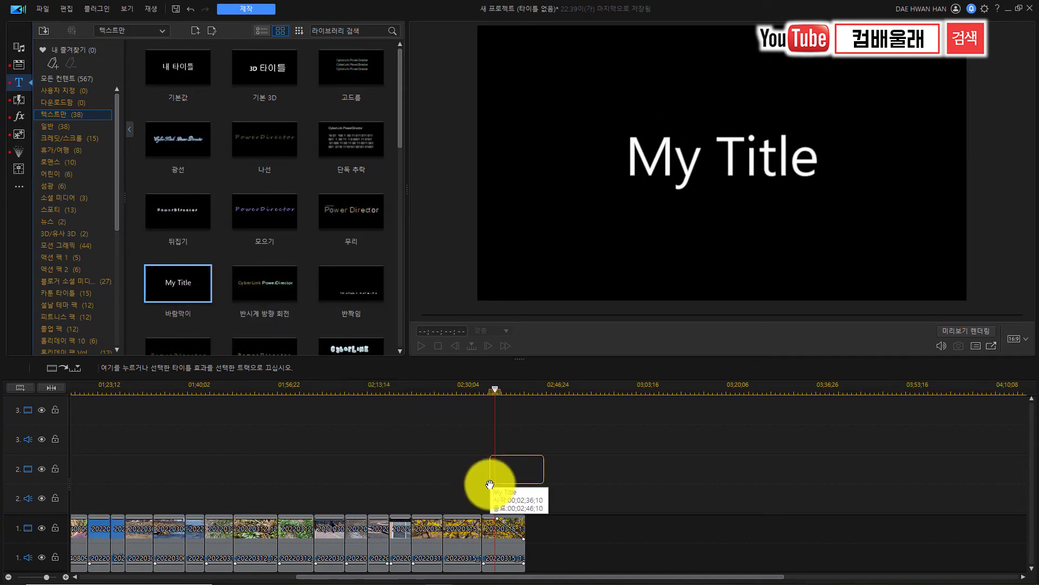
drag(490, 491, 492, 485)
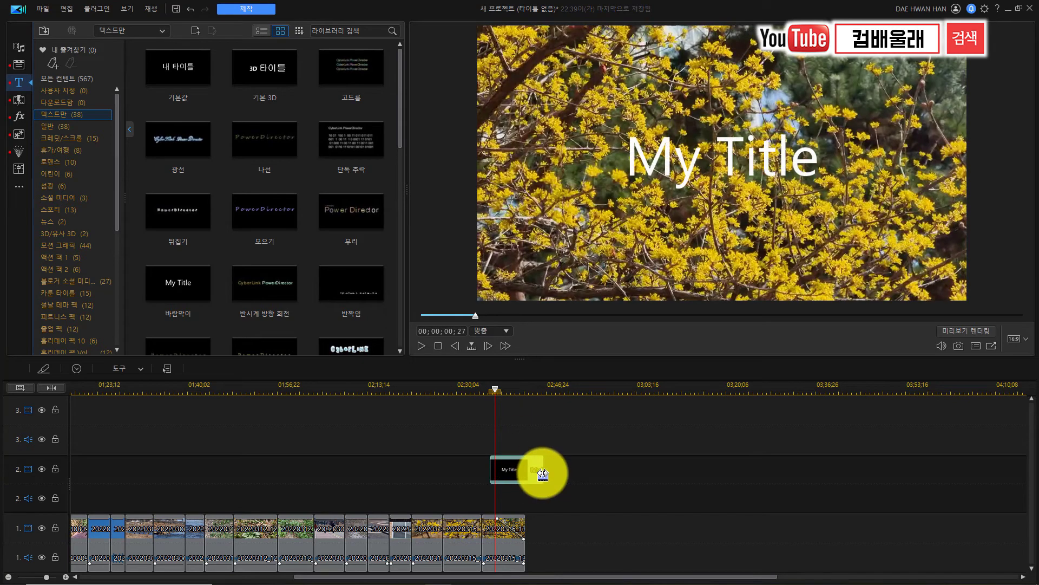
drag(543, 474, 530, 476)
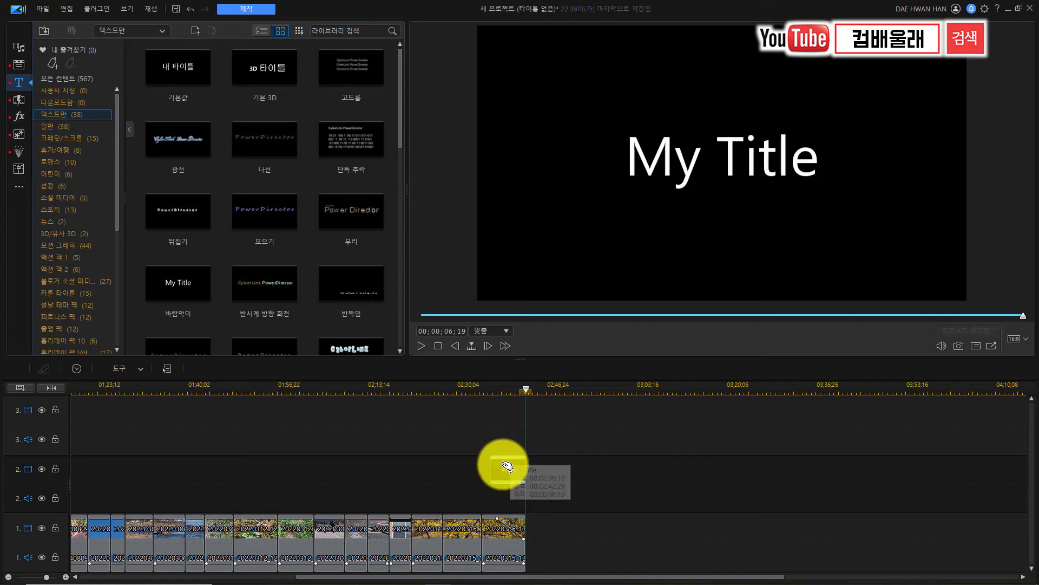
click(503, 389)
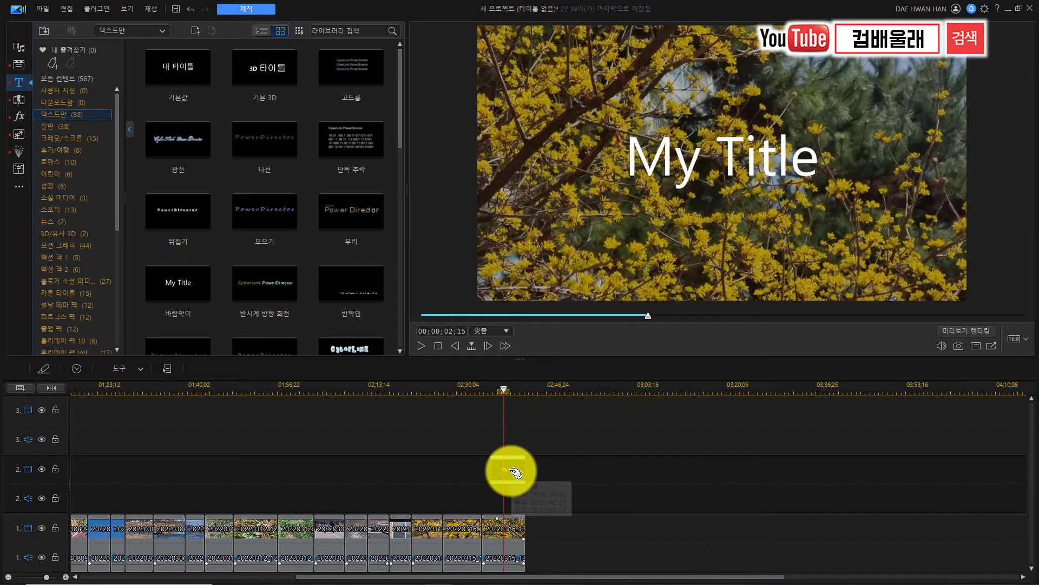
Replace 'My Title' with '벚꽃을 기다리며...' in the 나눔손글씨 미래나무 font
double_click(511, 470)
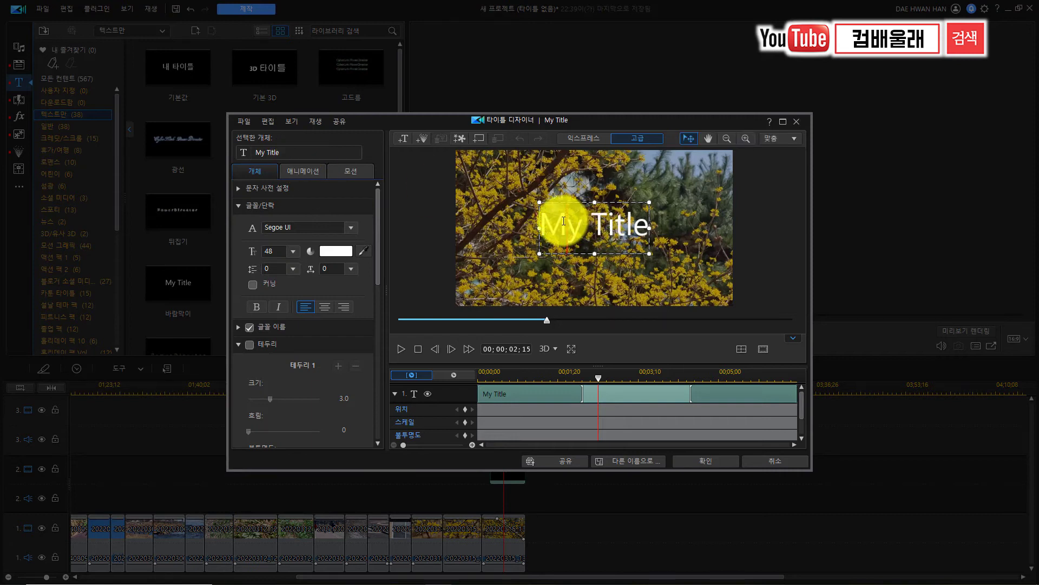
drag(546, 225, 647, 226)
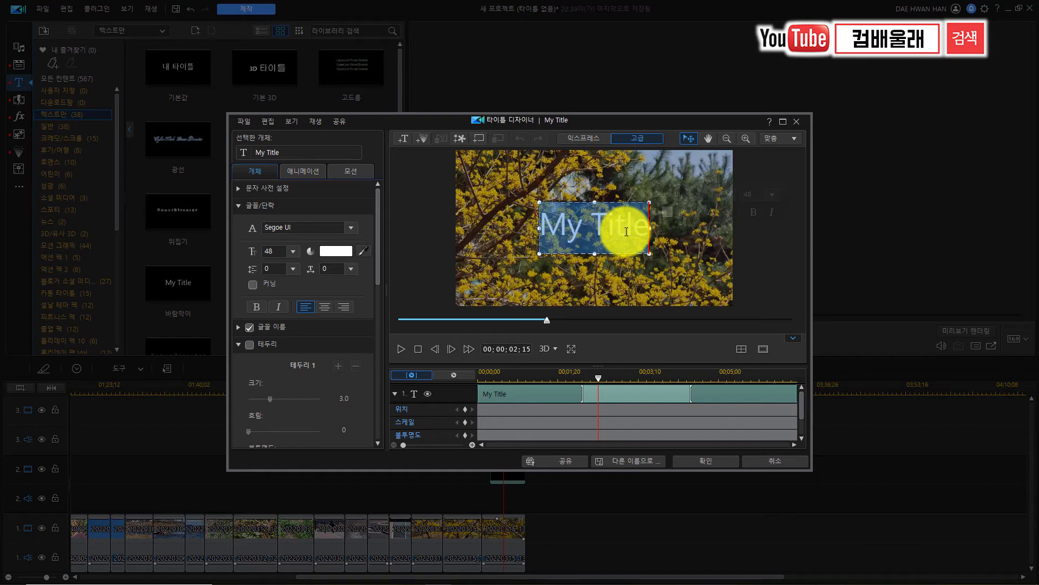
key(ctrl+v)
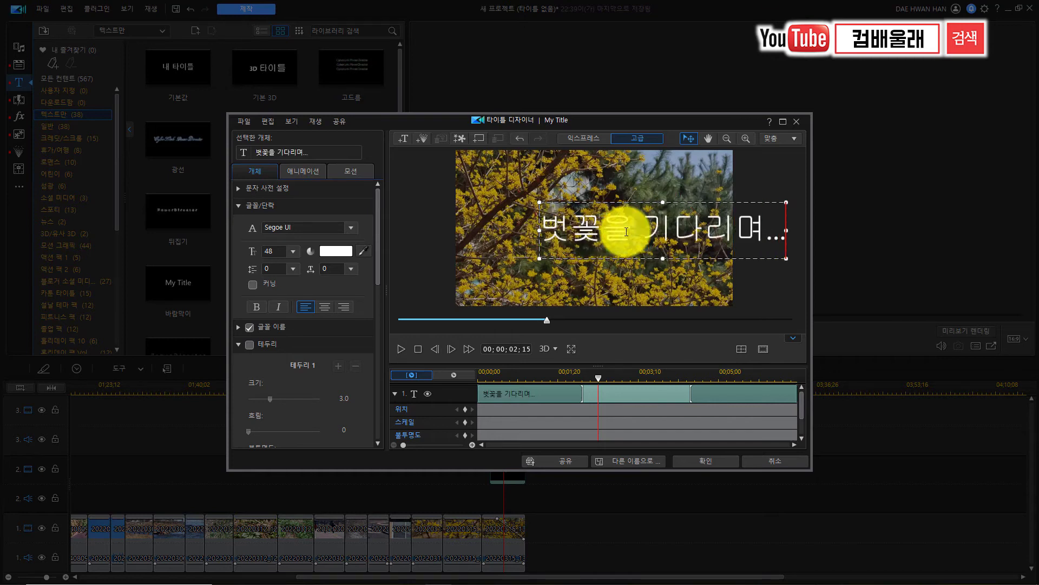
drag(544, 222, 787, 242)
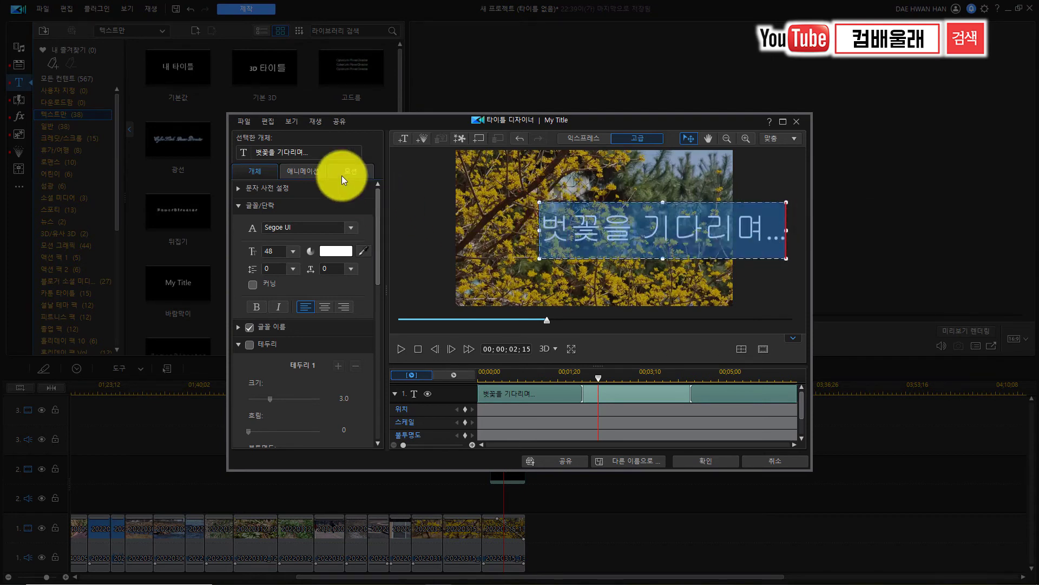
click(350, 229)
scroll(310, 415, down, 3)
scroll(310, 415, down, 5)
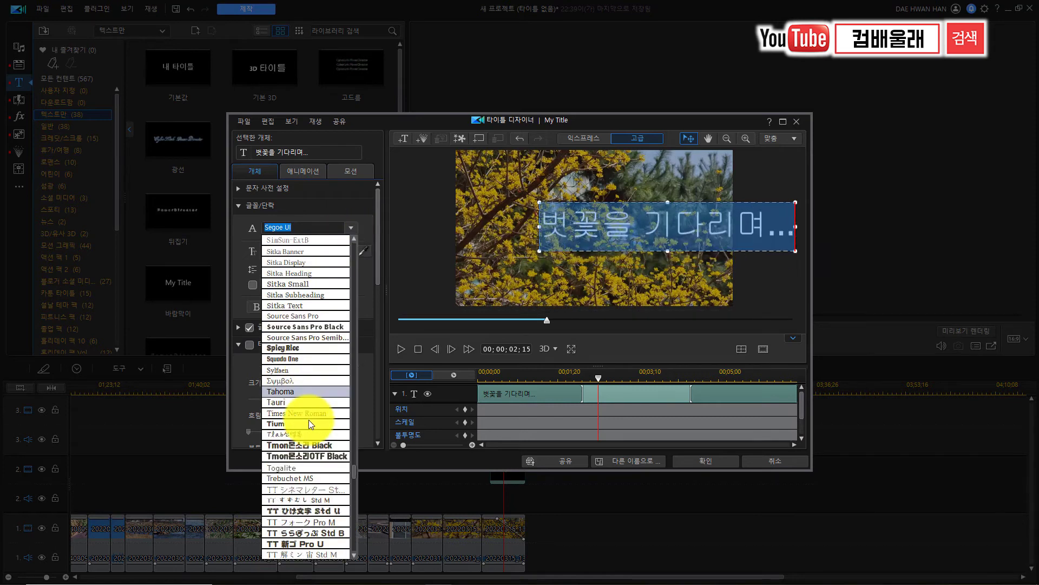
click(294, 456)
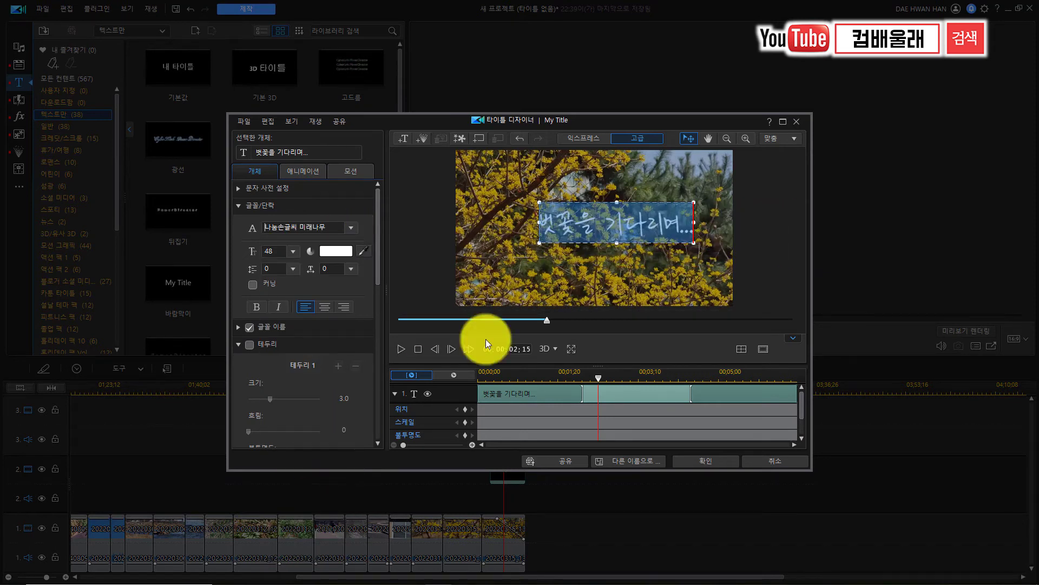
Nudge the title slightly left and down and enable a shadow with reduced distance
click(597, 204)
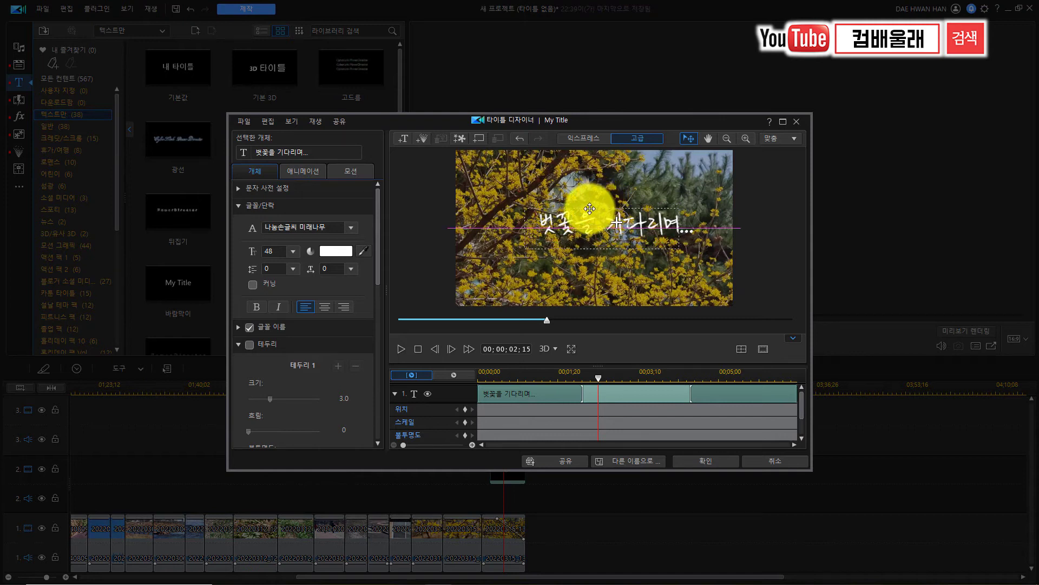
drag(597, 204, 588, 208)
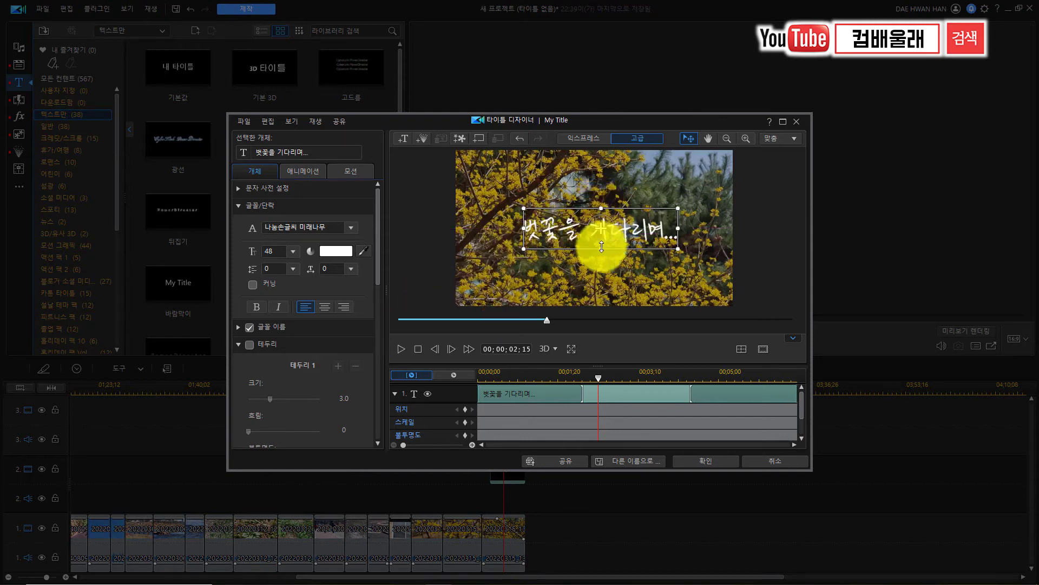
scroll(378, 275, down, 3)
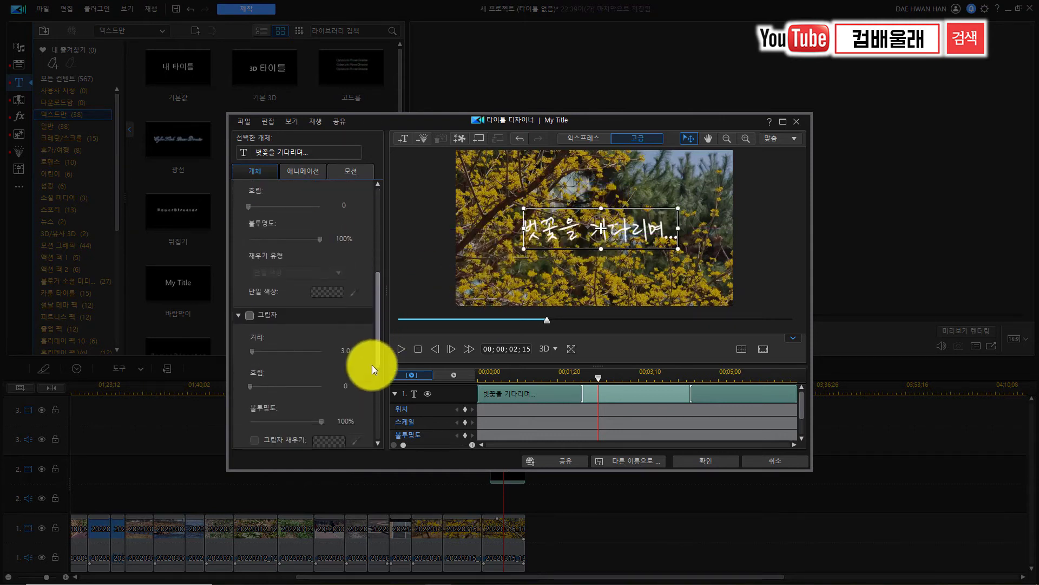
scroll(372, 364, down, 3)
scroll(368, 416, down, 2)
scroll(368, 423, down, 2)
scroll(372, 360, down, 2)
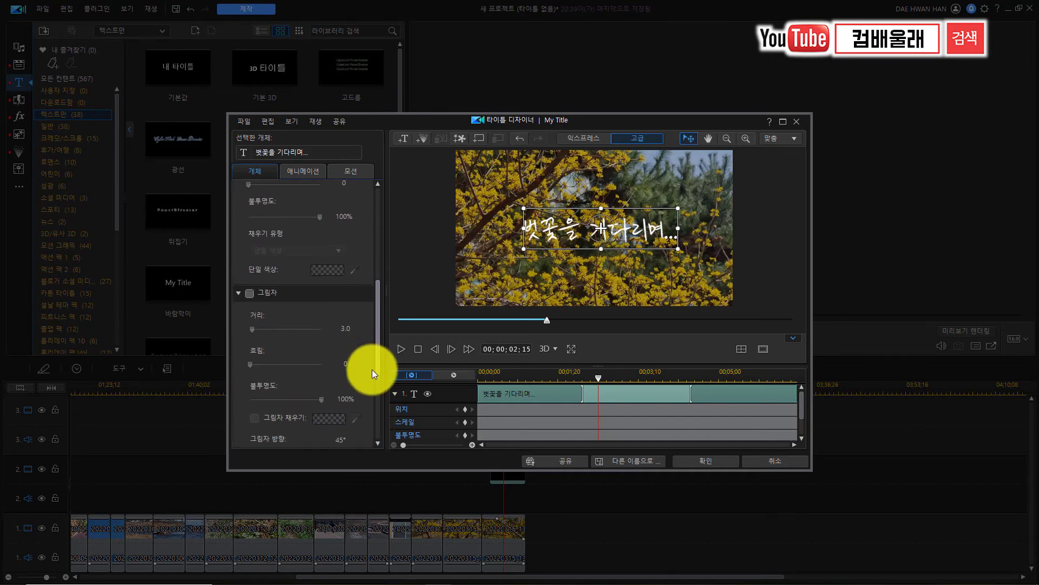
click(250, 285)
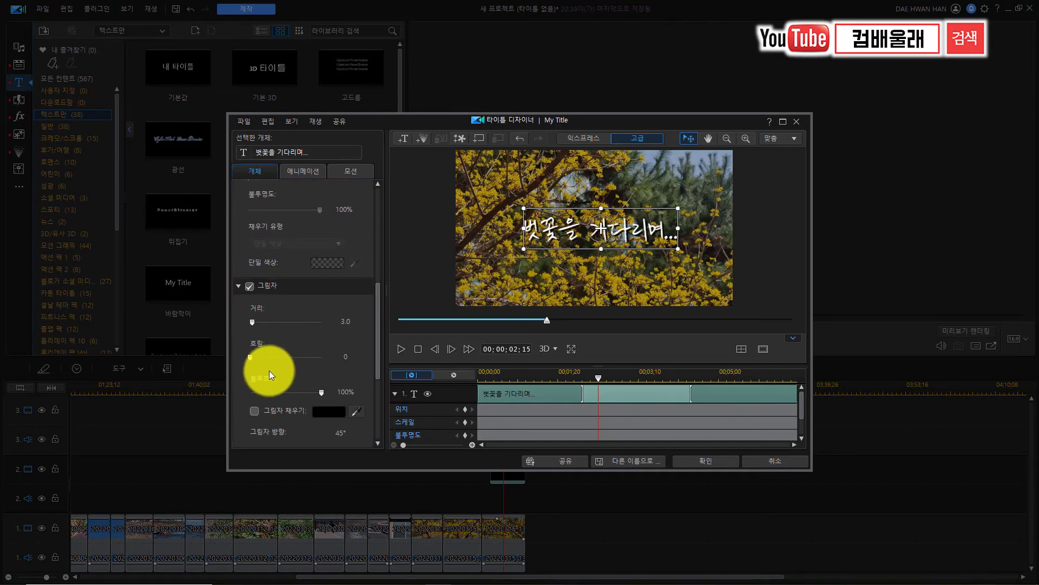
drag(252, 326, 252, 325)
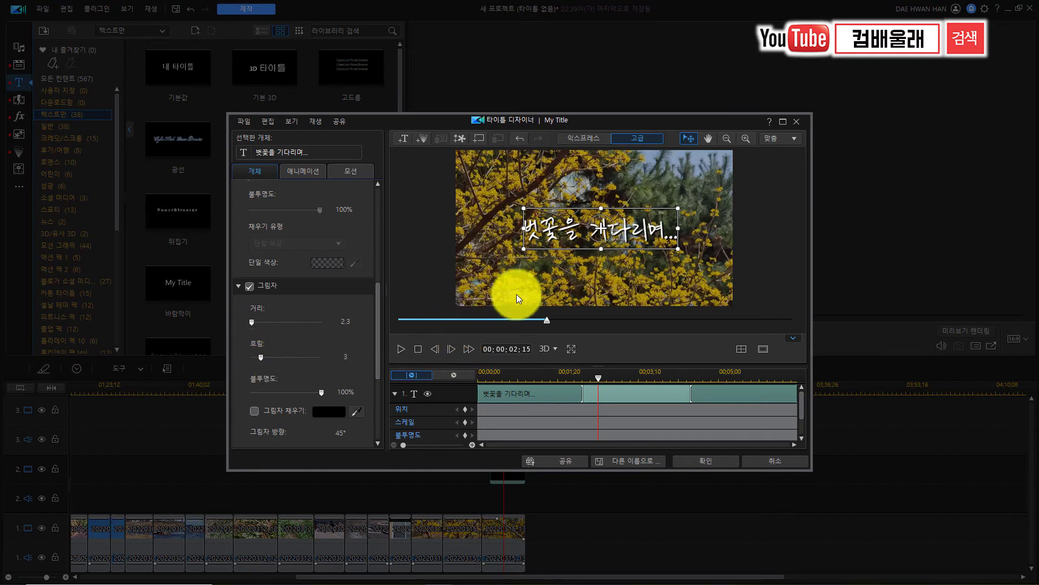
Confirm the title edits, play the '벚꽃을 기다리며...' title over the blossoms, then scrub to 00;00;15;20
click(702, 458)
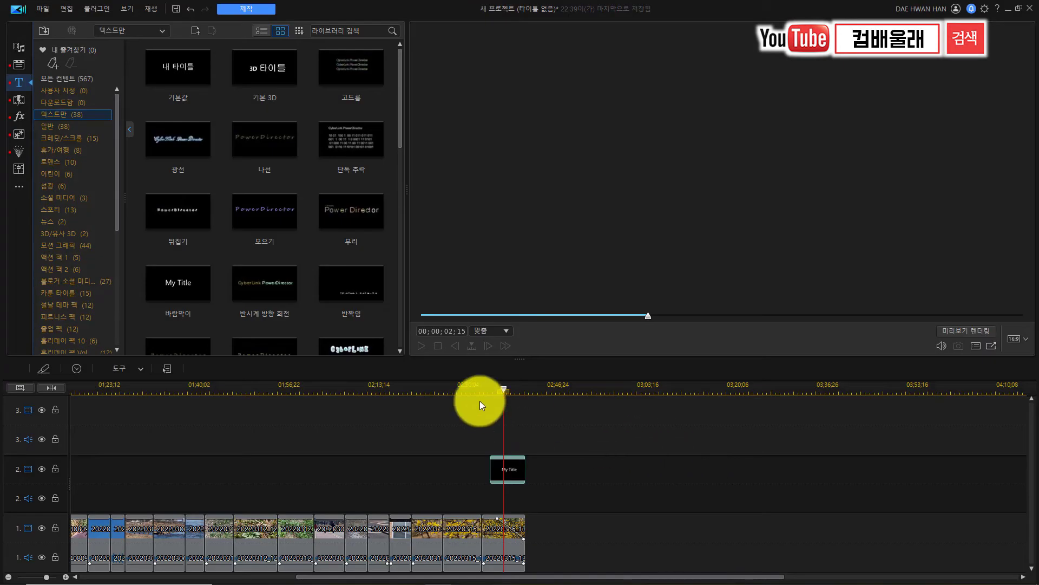
drag(502, 389, 479, 390)
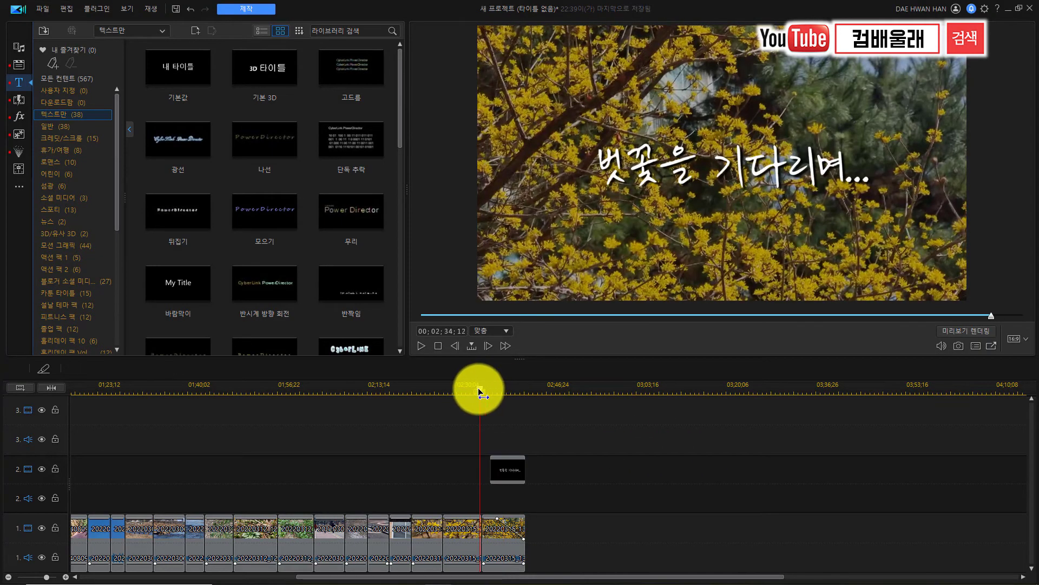
key(space)
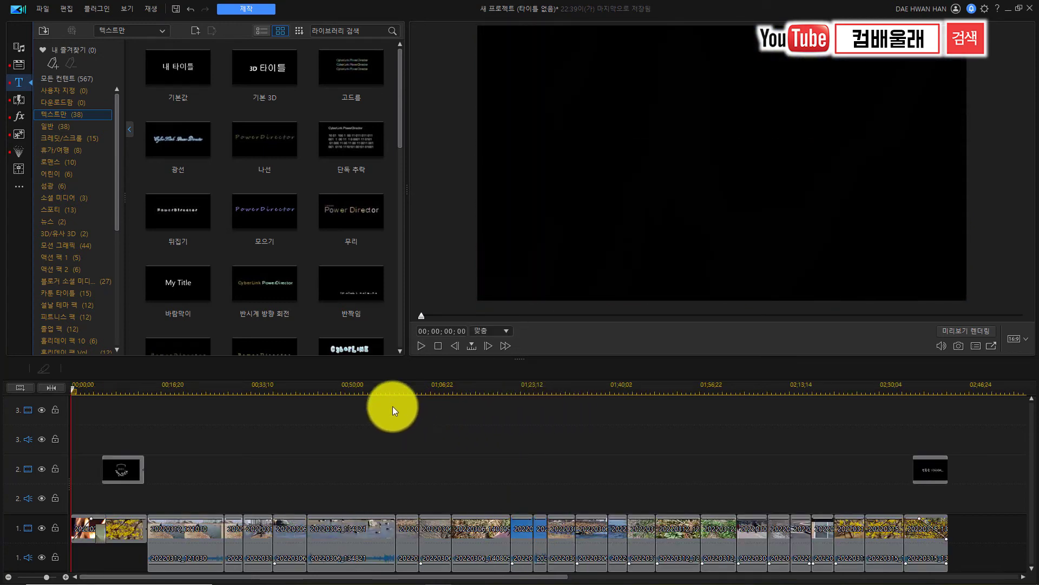
click(105, 385)
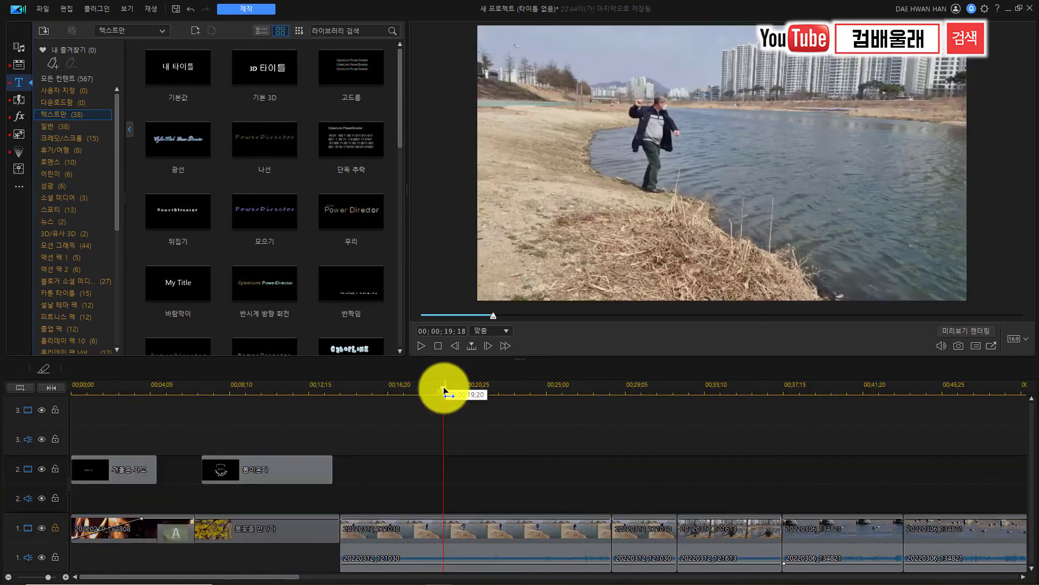
drag(446, 390, 368, 391)
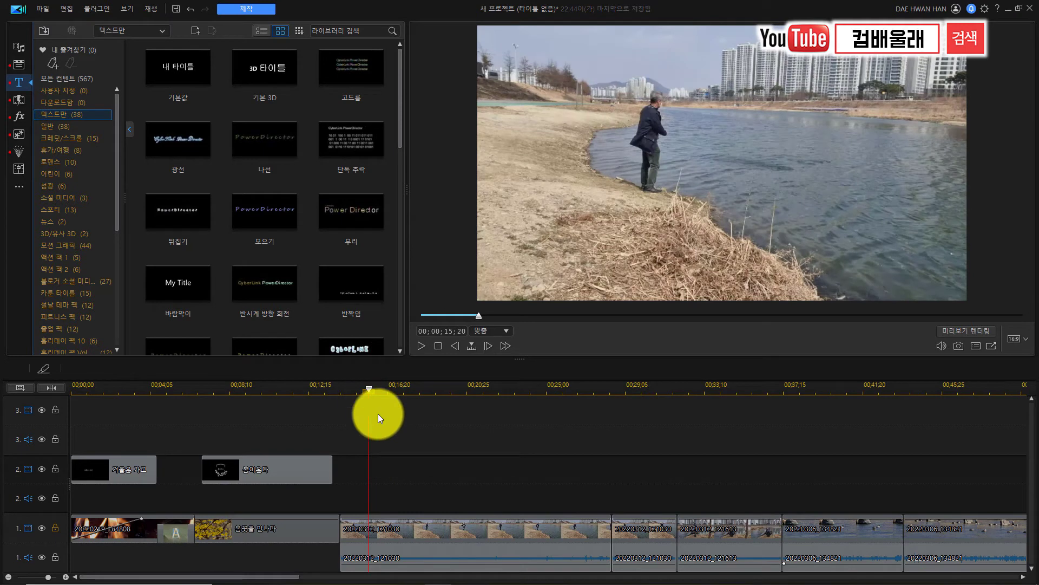
With the riverside clip selected, save the project as '봄이온다' in the 파워디렉터강좌 folder
click(352, 524)
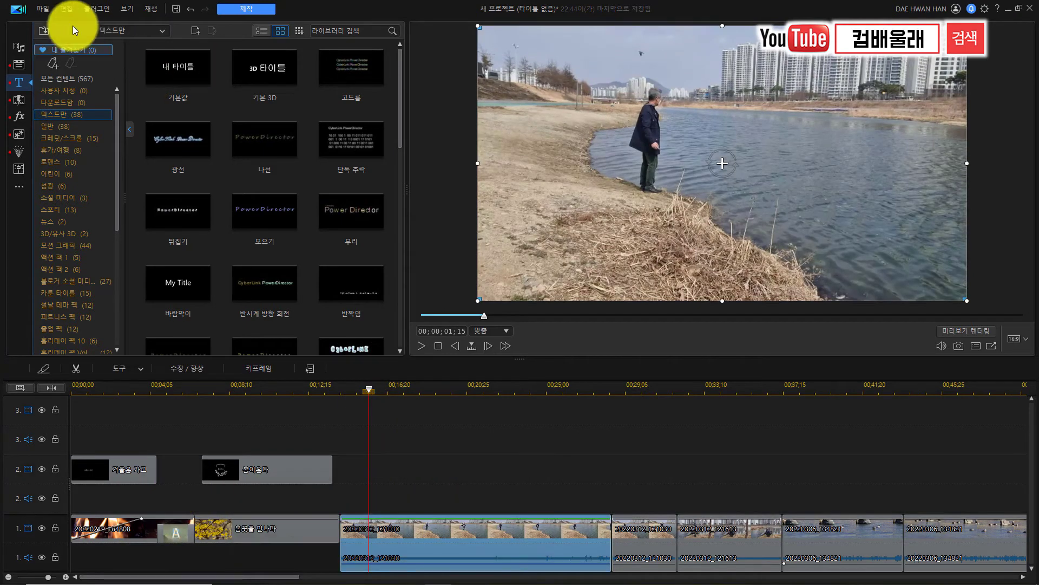
click(42, 9)
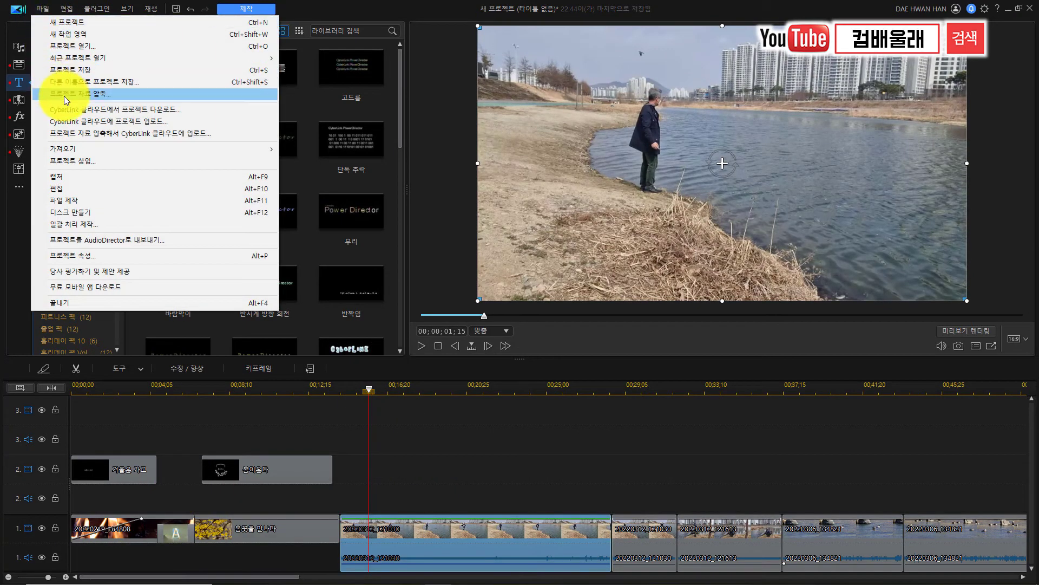
click(66, 69)
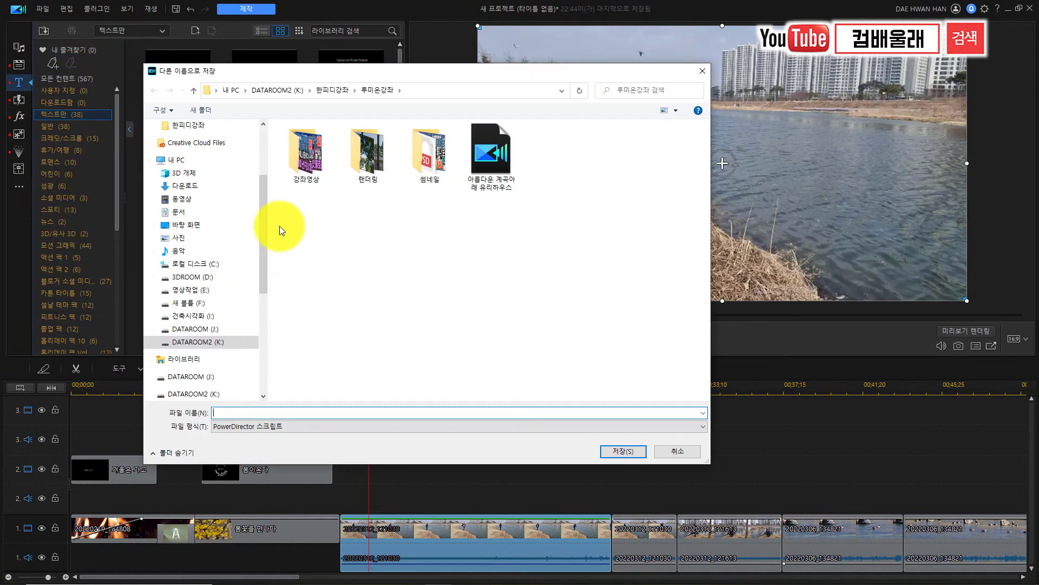
text(봄이온다)
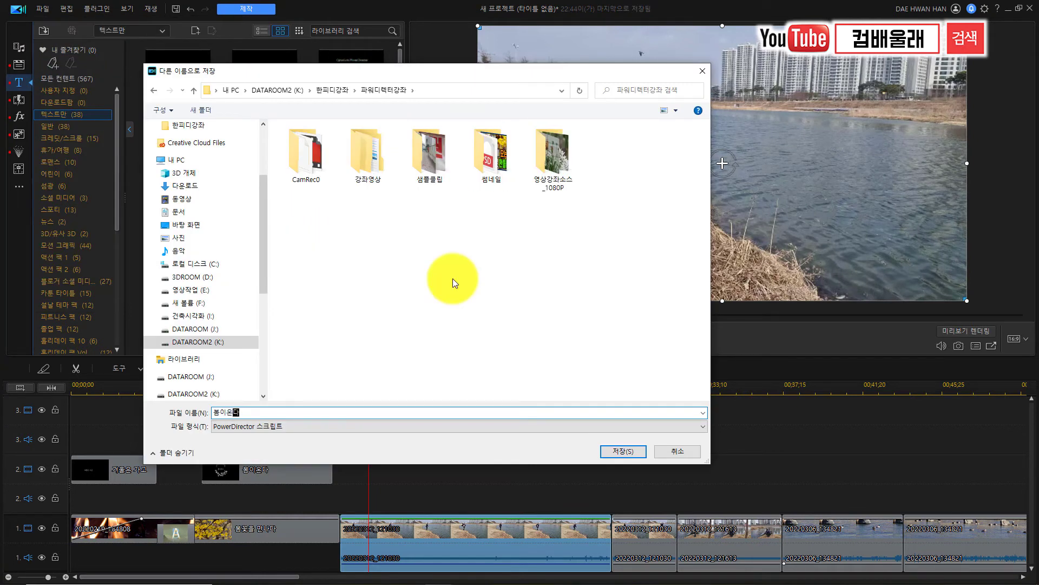
click(612, 450)
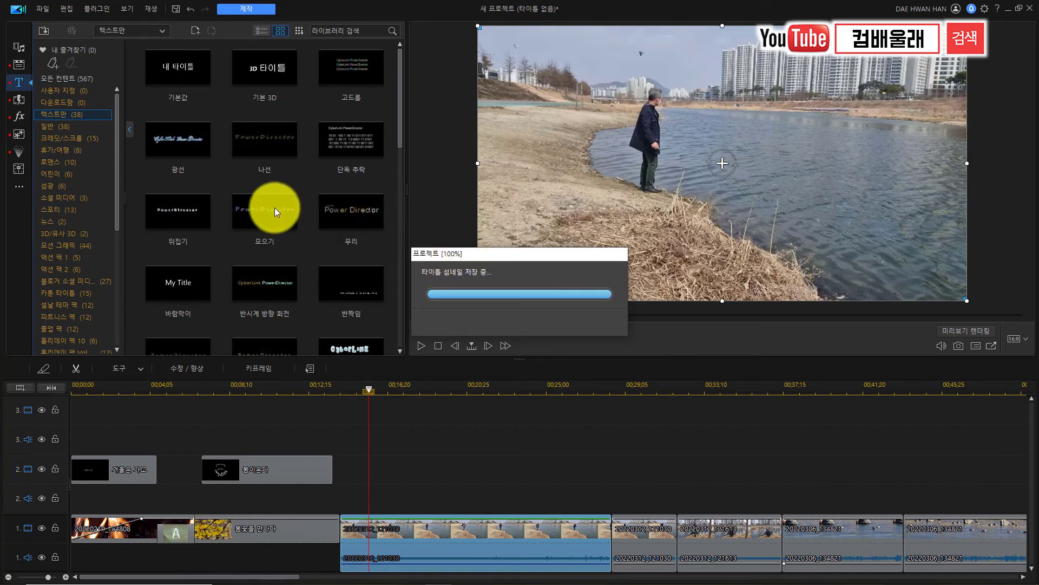
Enable the HDR effect on riverside clip 20220312_121030 and enlarge the preview area
click(187, 371)
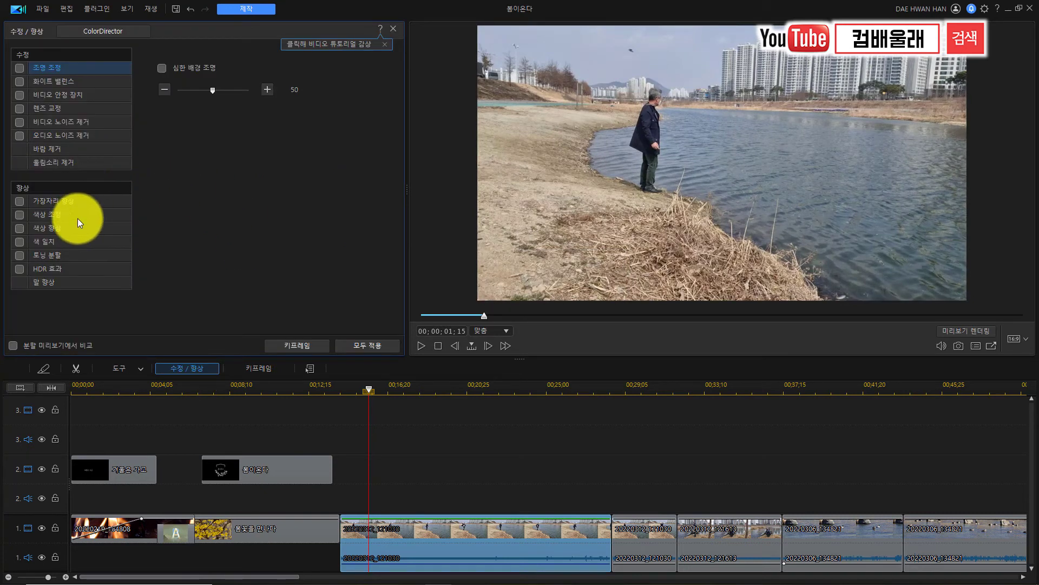
click(22, 268)
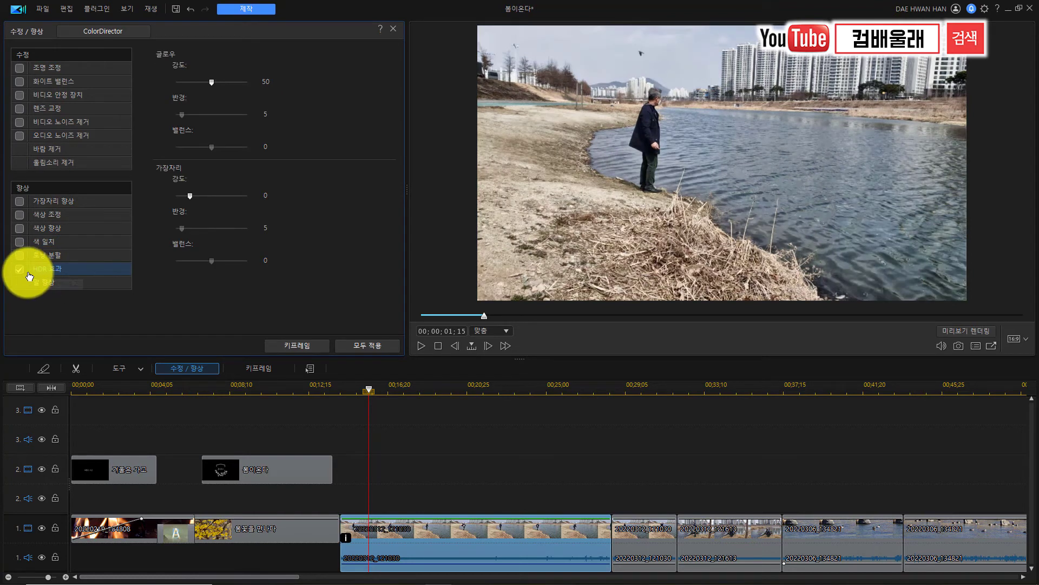
drag(520, 359, 519, 412)
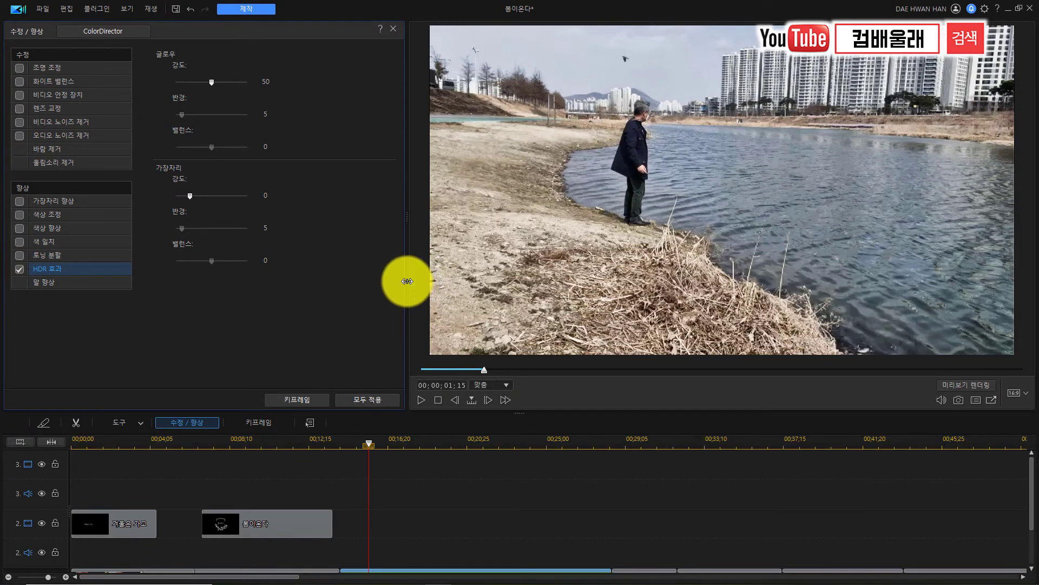
drag(408, 281, 333, 281)
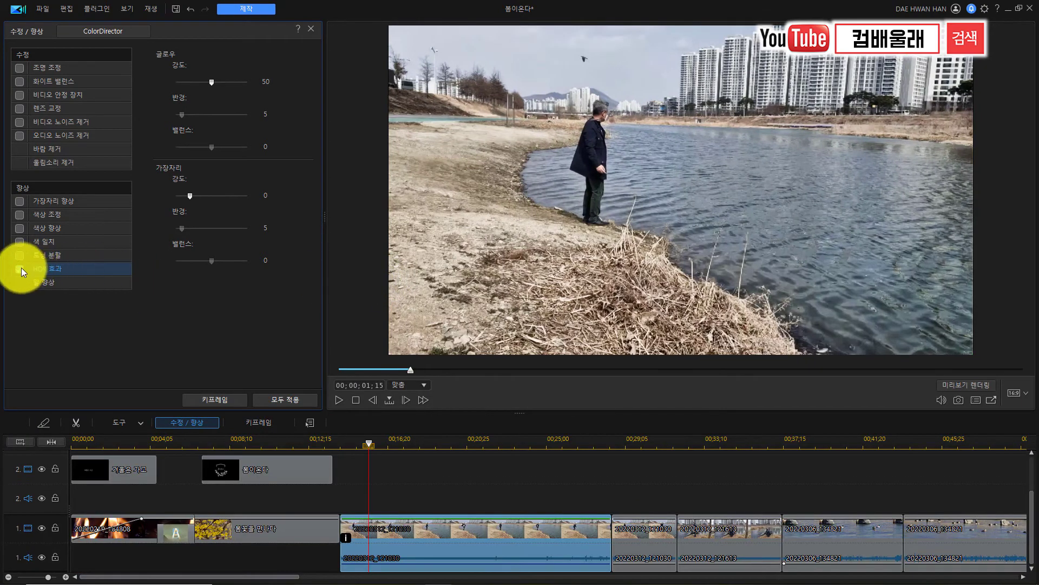
Toggle HDR off and back on to compare, then preview a later moment of the clip
click(21, 268)
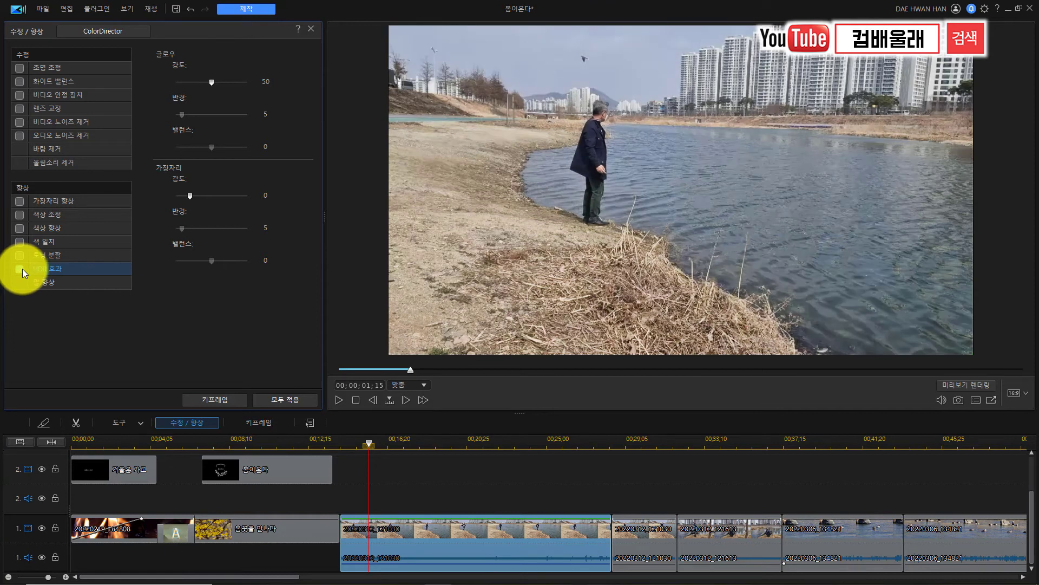
click(22, 269)
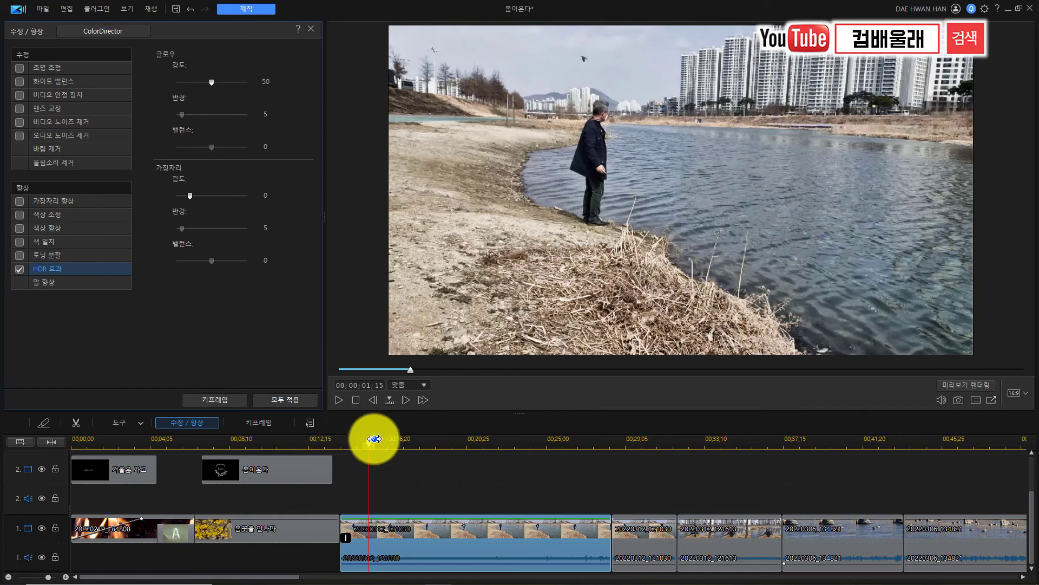
mouse_move(370, 443)
mouse_down()
mouse_move(629, 467)
mouse_move(641, 446)
mouse_up()
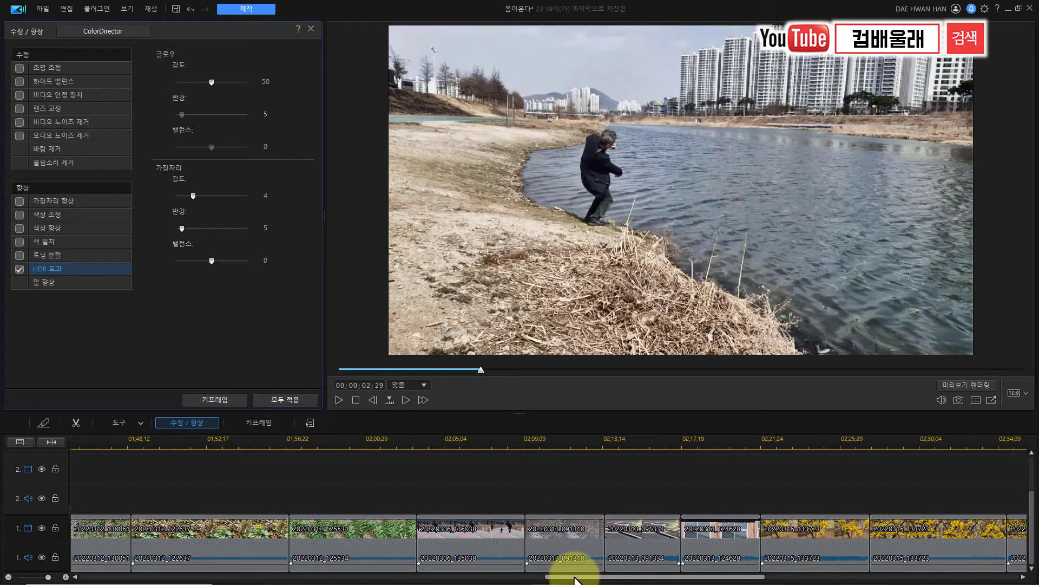
Select the green plants clip 20220312_125534 and enable its HDR effect
mouse_move(568, 577)
mouse_down()
mouse_move(594, 576)
mouse_move(494, 564)
mouse_up()
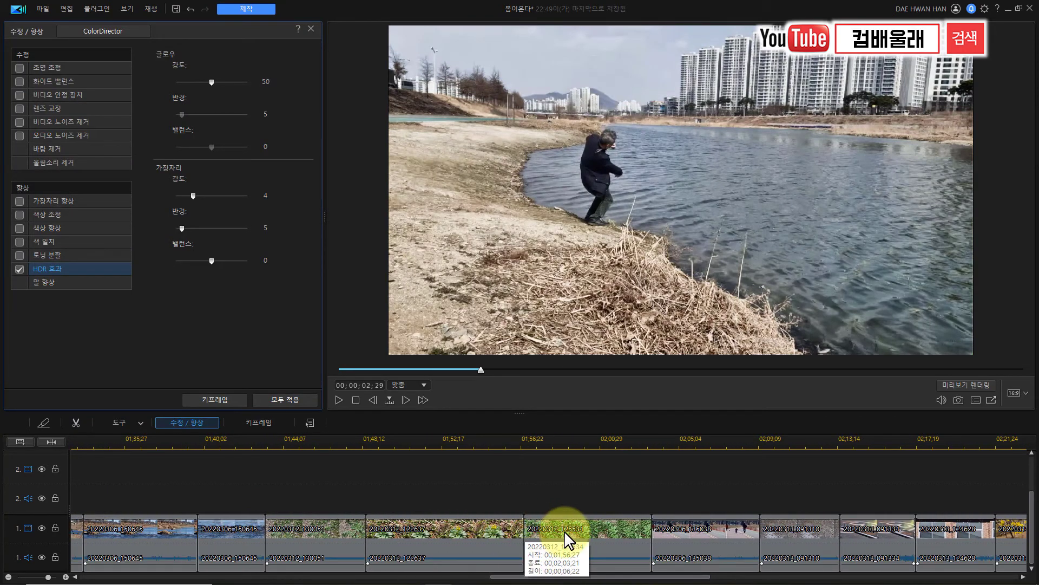
drag(539, 577, 565, 577)
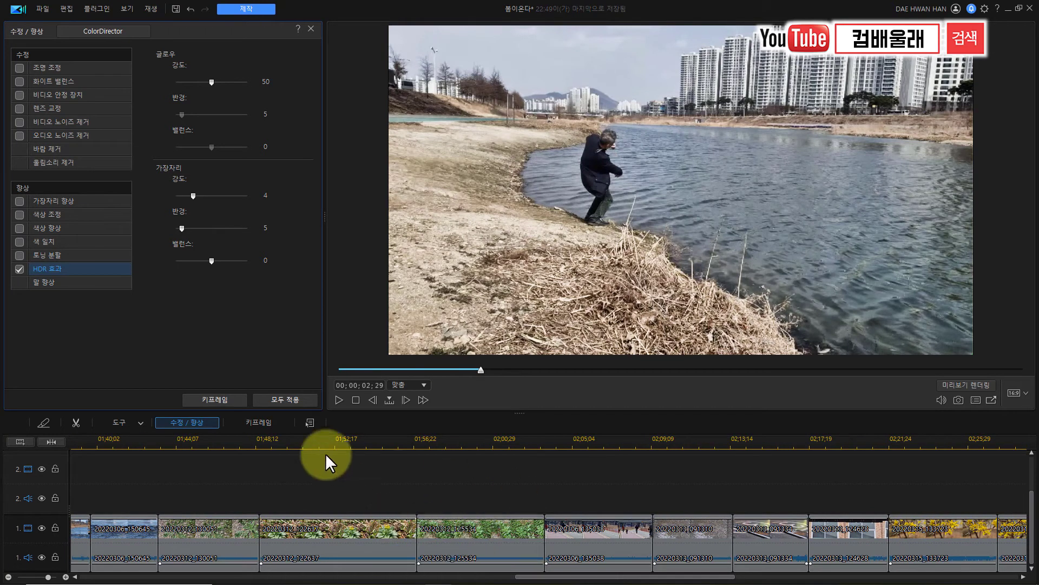
click(470, 526)
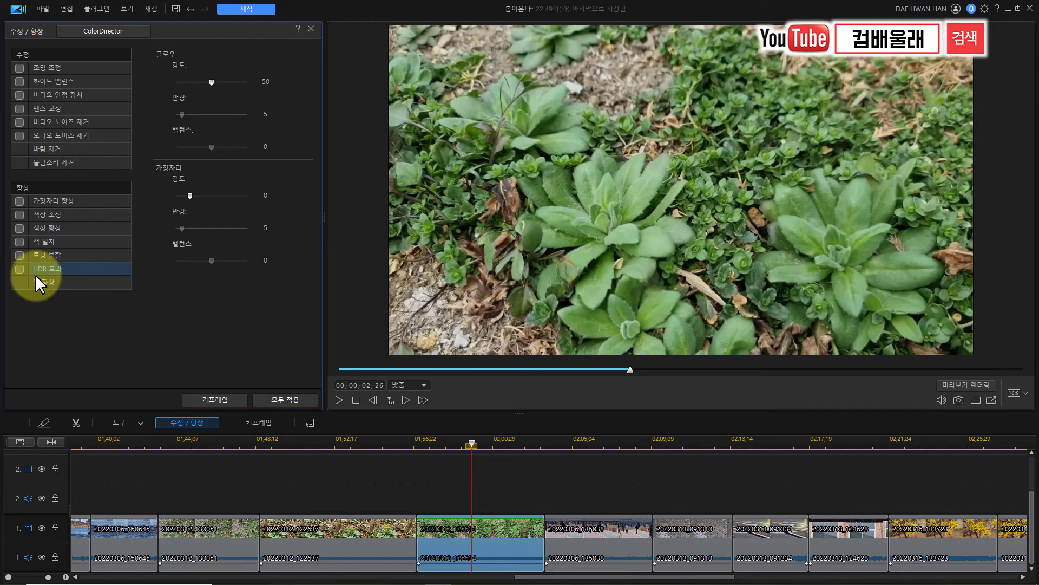
click(32, 268)
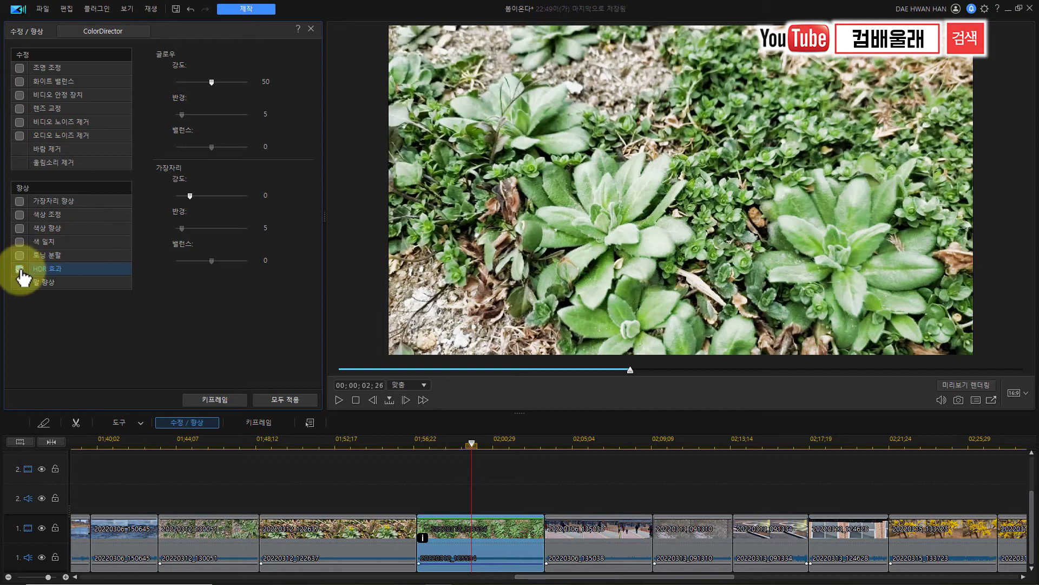
Set HDR glow strength 20, glow radius 22, edge strength 21 and edge radius 28
mouse_move(212, 82)
mouse_down()
mouse_move(180, 86)
mouse_move(192, 83)
mouse_up()
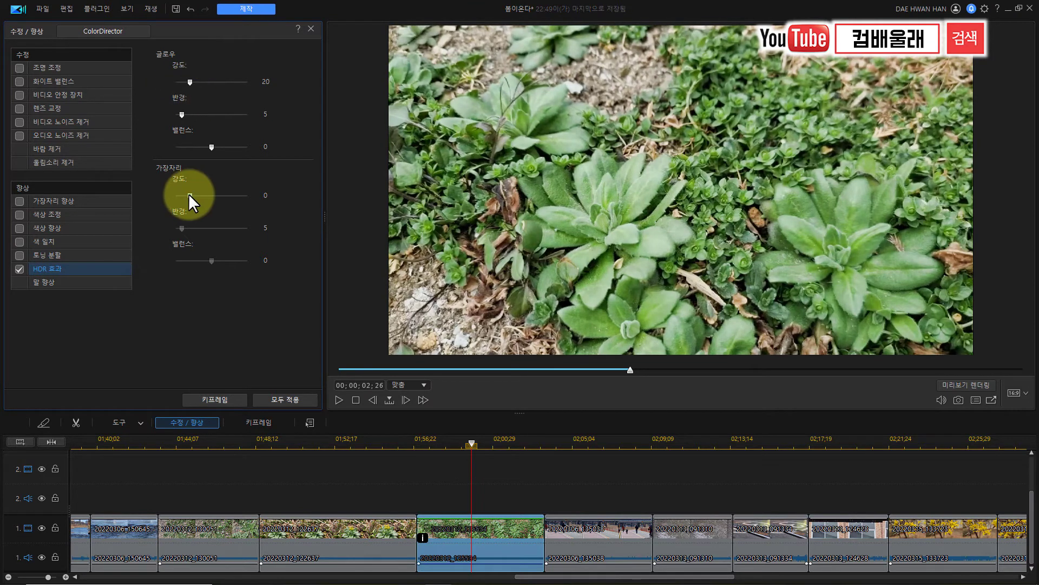
drag(189, 195, 224, 197)
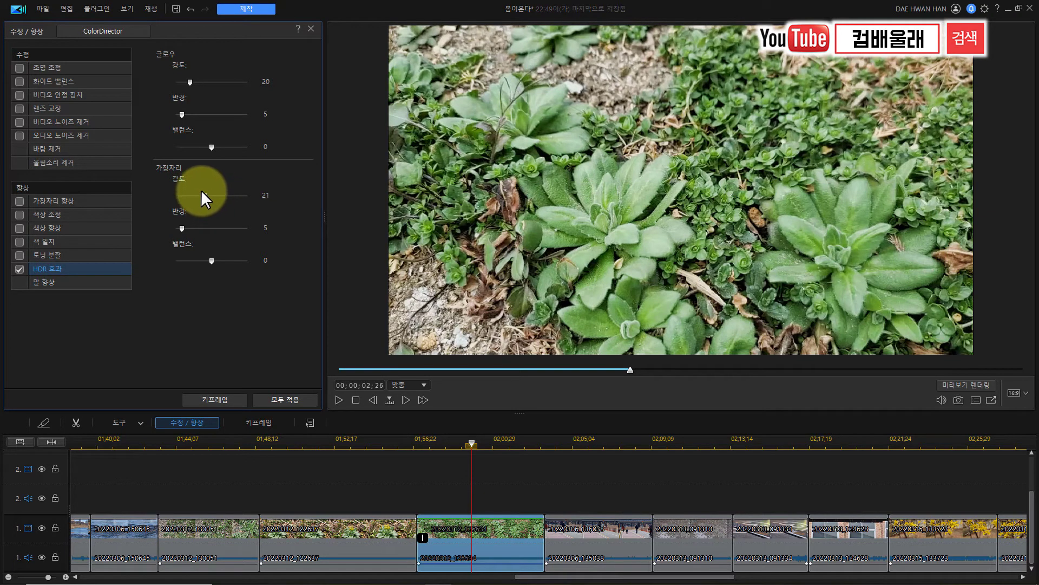
scroll(210, 146, up, 10)
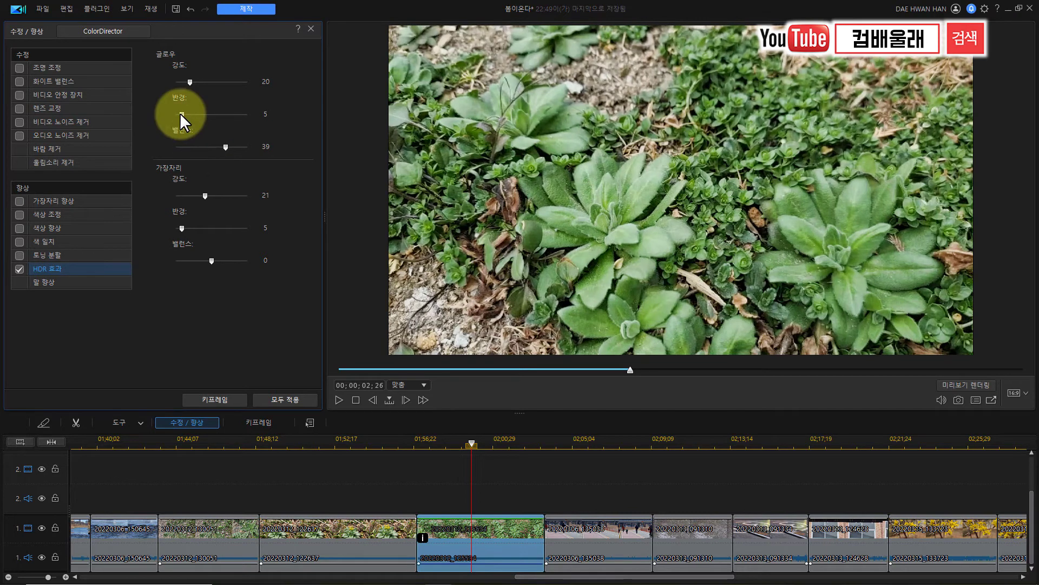
drag(192, 114, 218, 115)
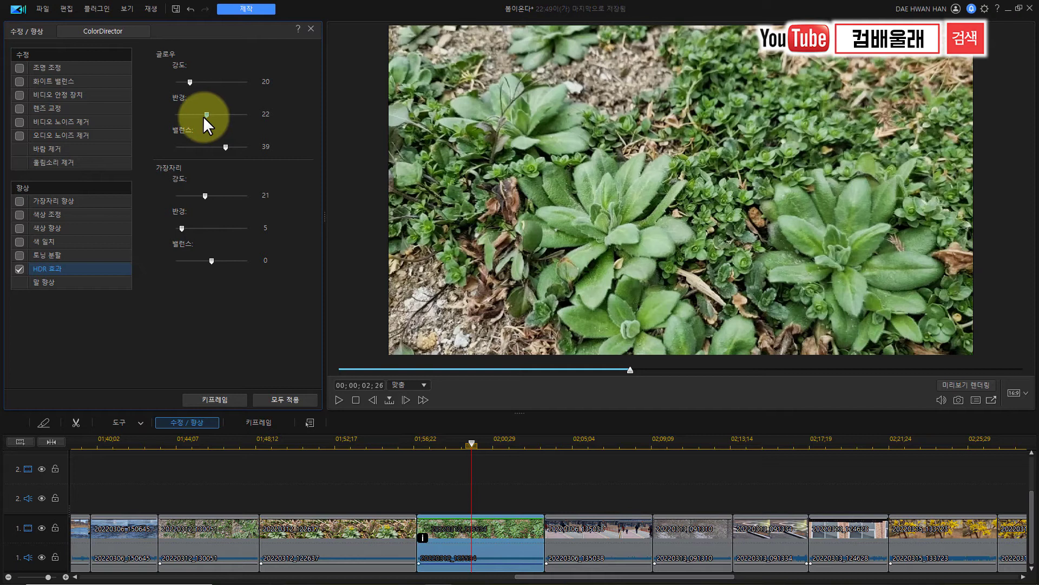
drag(182, 228, 227, 232)
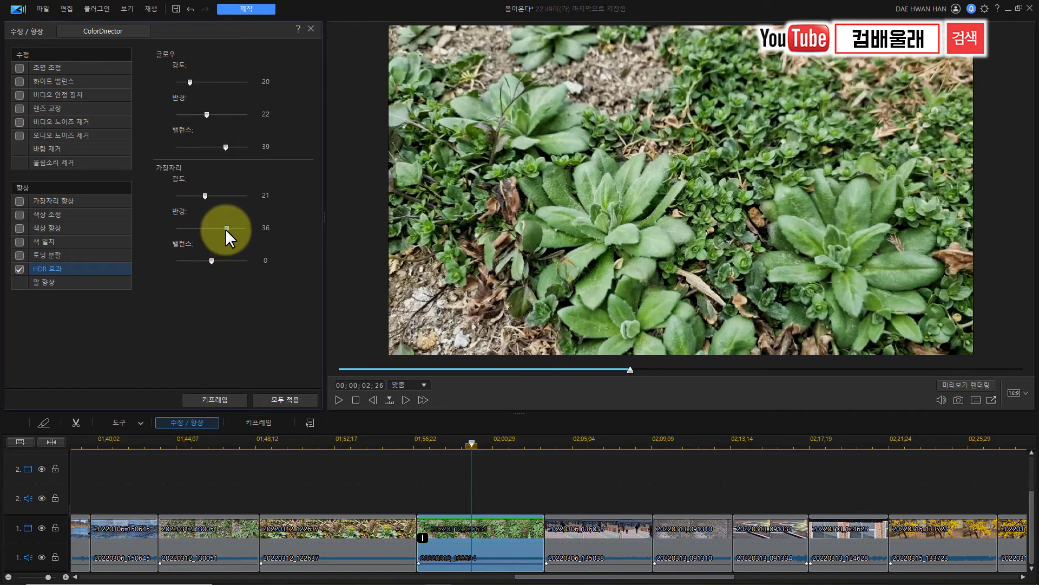
scroll(583, 533, down, 3)
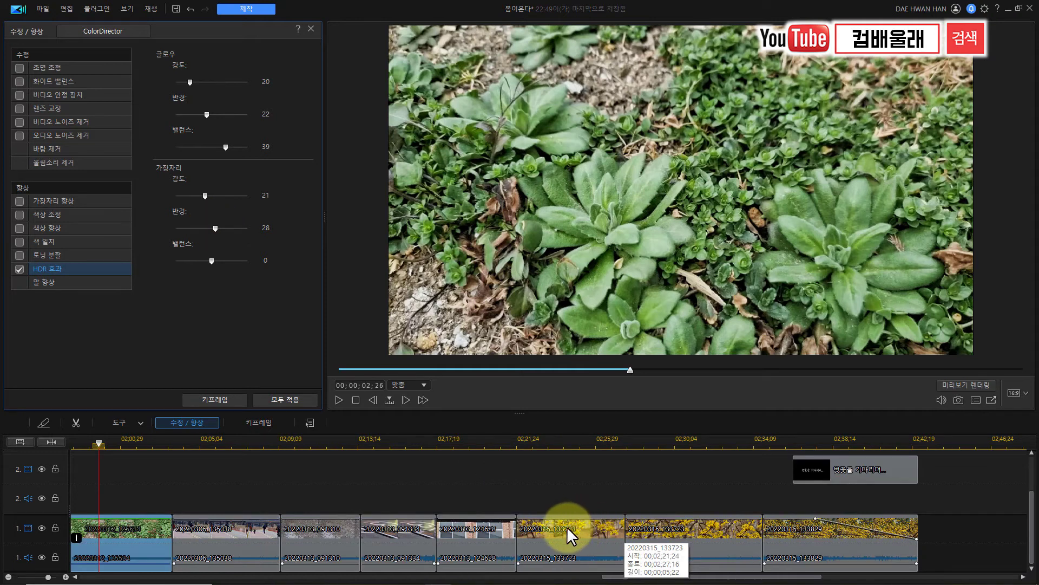
Select the yellow flower clip 20220315_133723 and enable HDR, toggling it once to compare
click(566, 526)
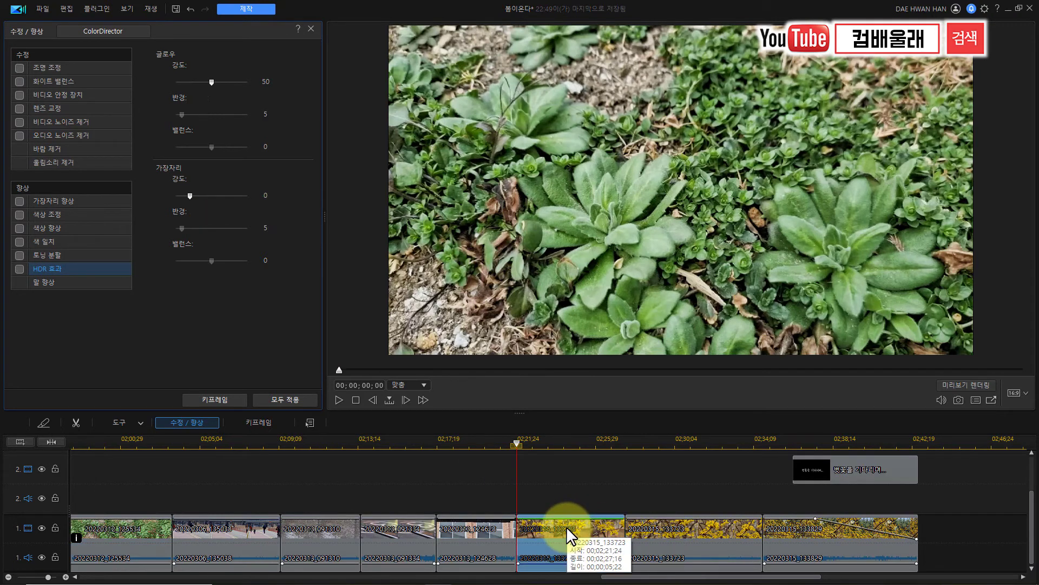
click(20, 268)
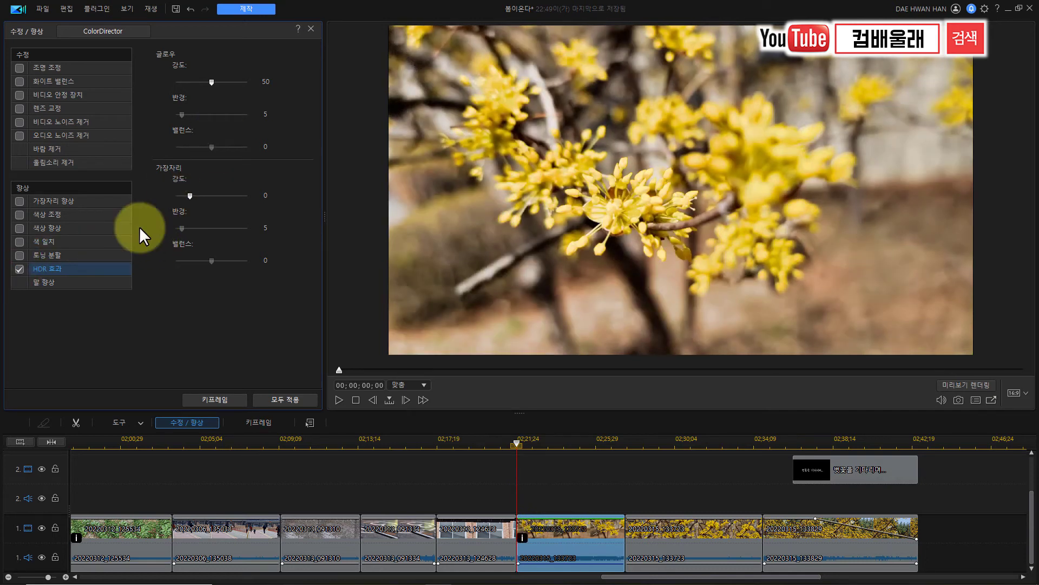
click(19, 270)
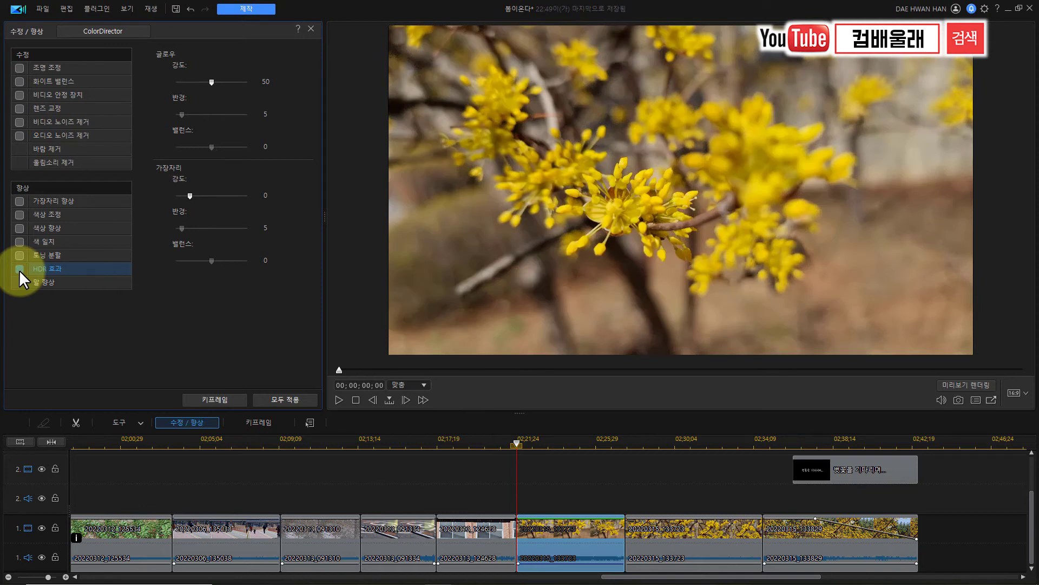
click(19, 269)
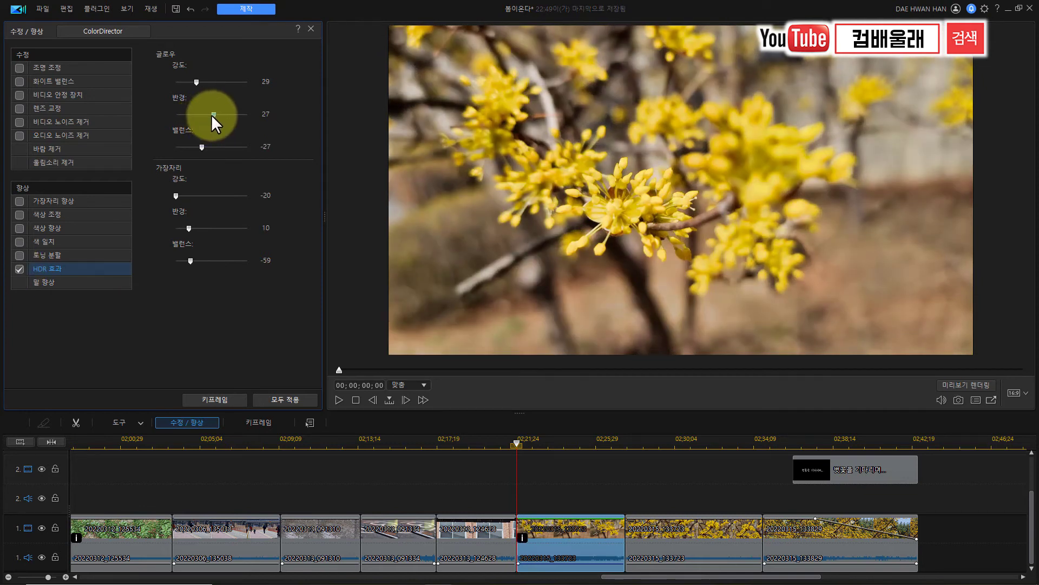
Adjust the flower clip's HDR to glow radius 35 and edge strength 32
drag(212, 115, 225, 117)
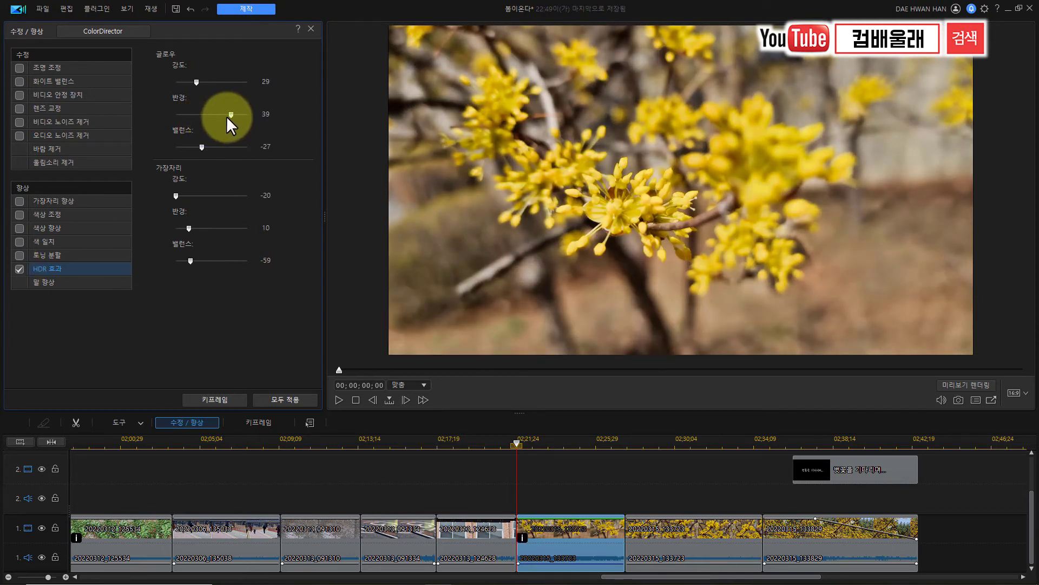
drag(202, 116, 225, 116)
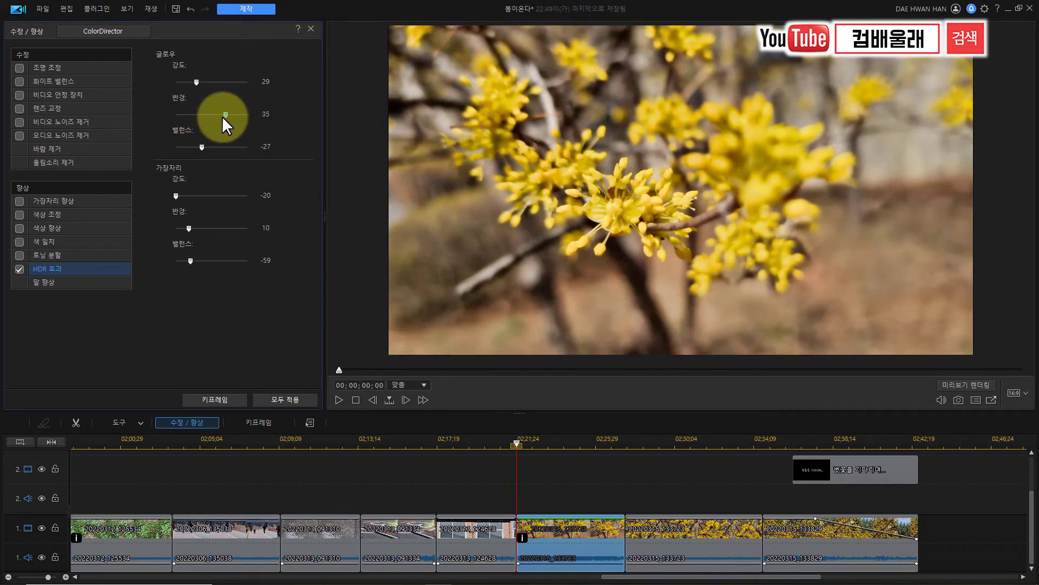
drag(176, 194, 220, 200)
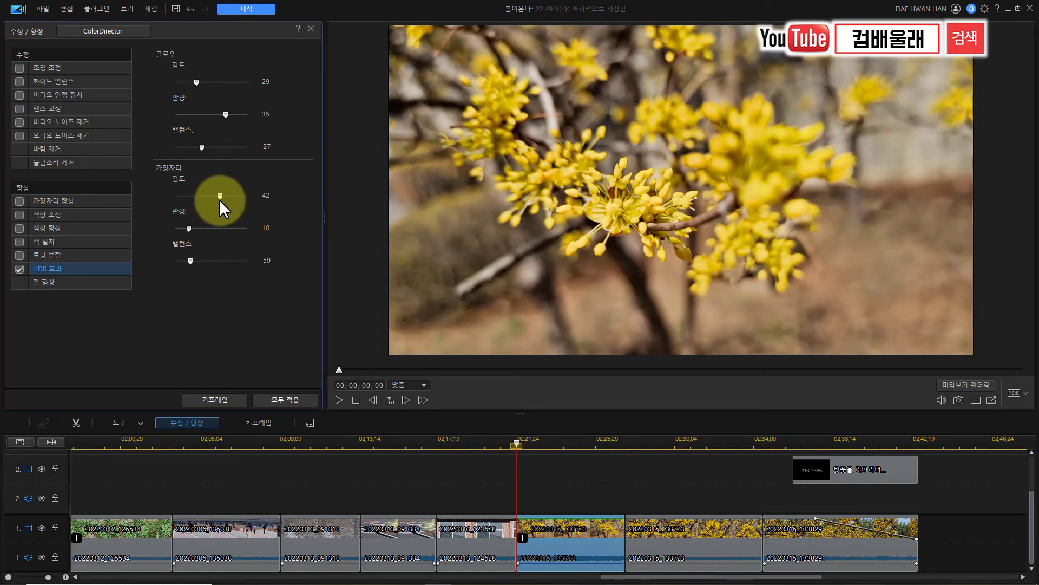
drag(219, 196, 212, 196)
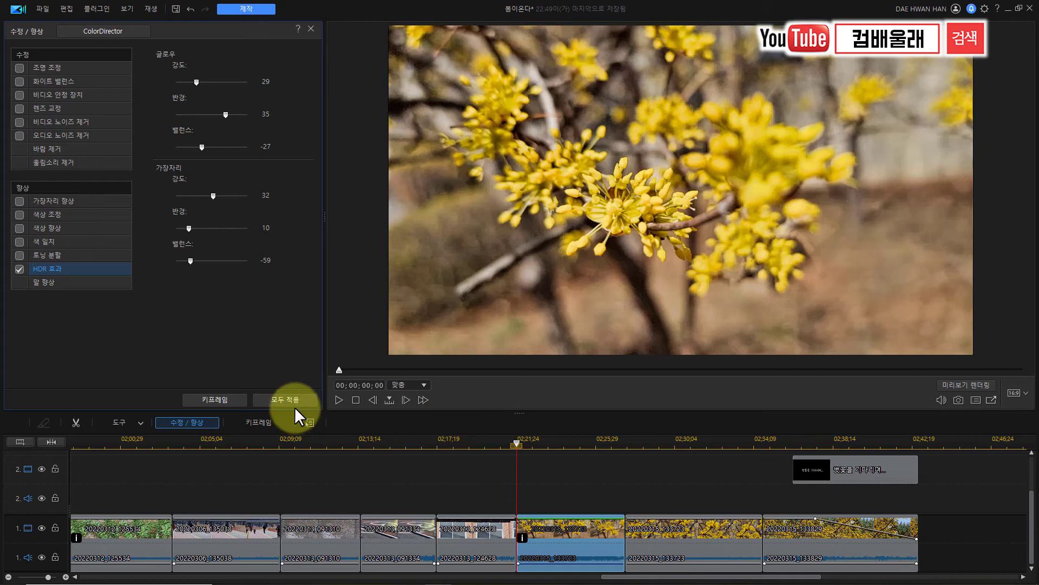
Apply these HDR settings to all clips and preview the footage around 02;31
click(294, 399)
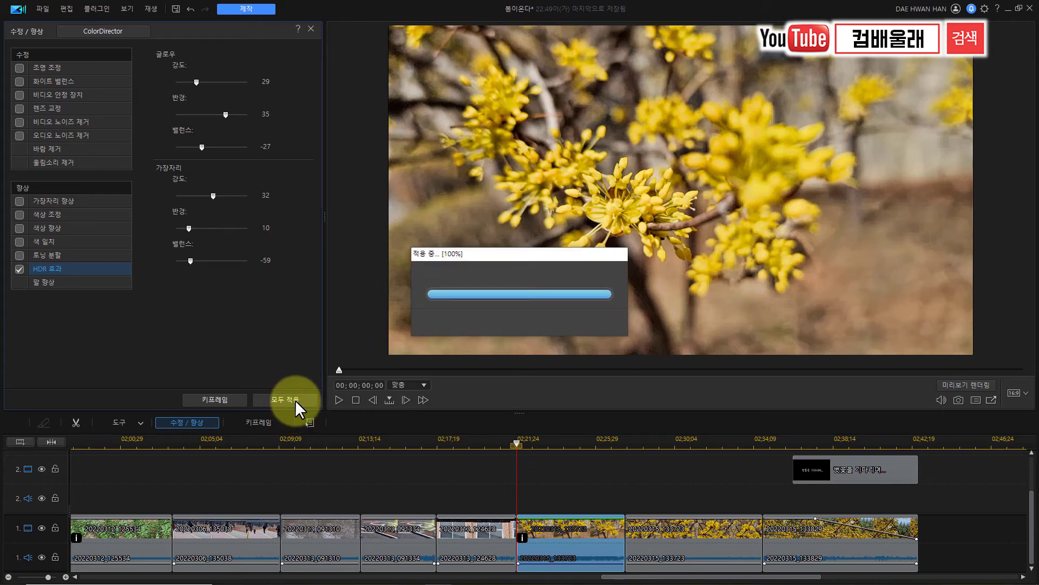
drag(576, 443, 696, 444)
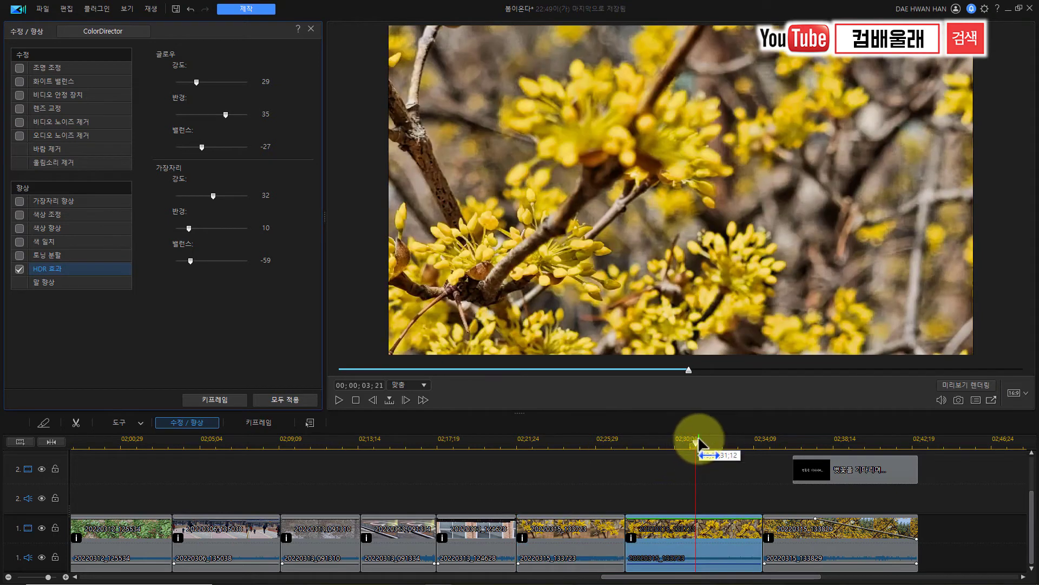
click(723, 450)
Review the HDR results on the wet-ground and green plants clips, then scroll the timeline back to the start
click(800, 471)
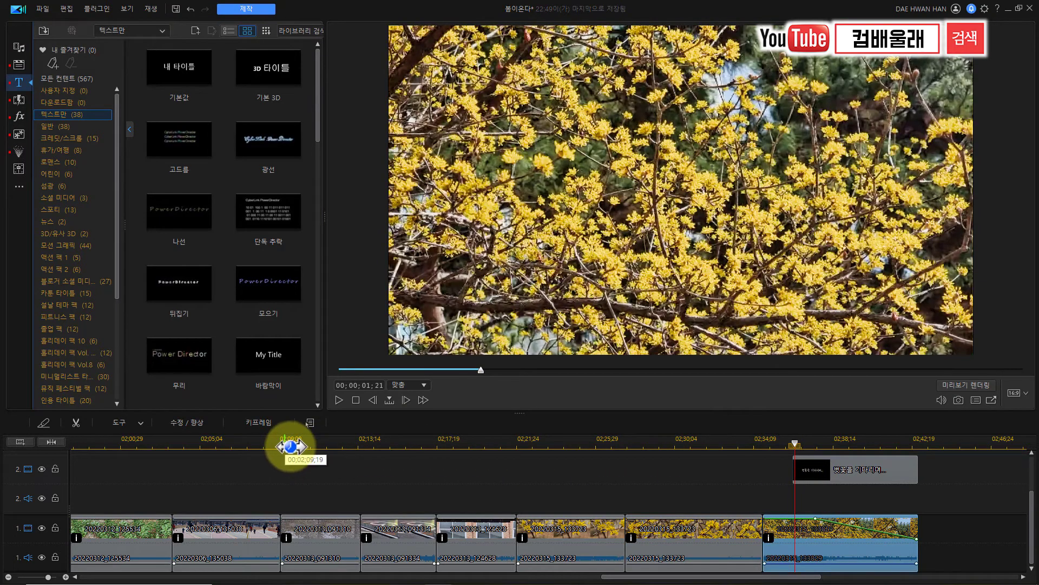
click(319, 444)
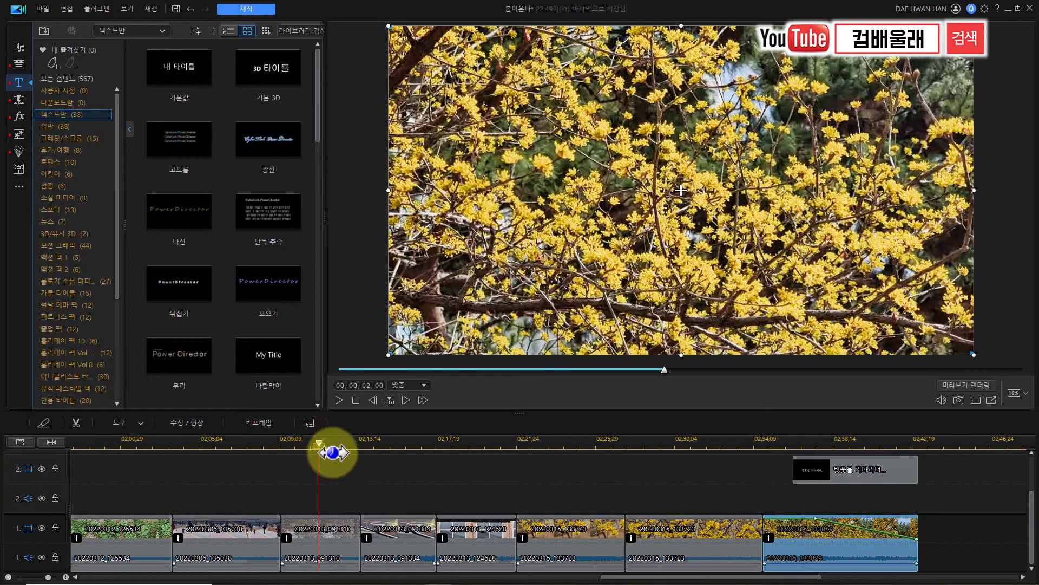
click(603, 243)
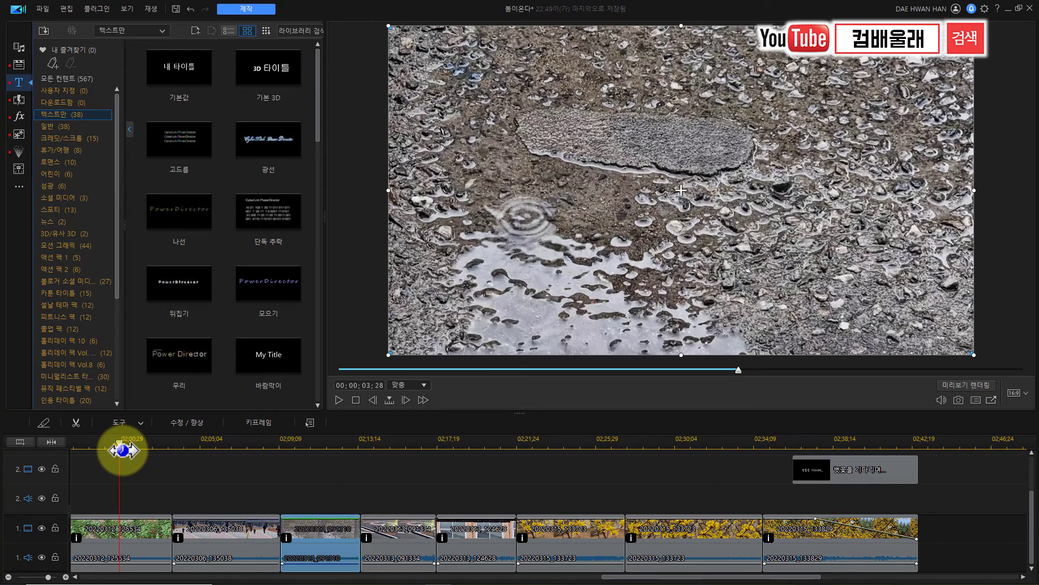
click(119, 443)
click(166, 533)
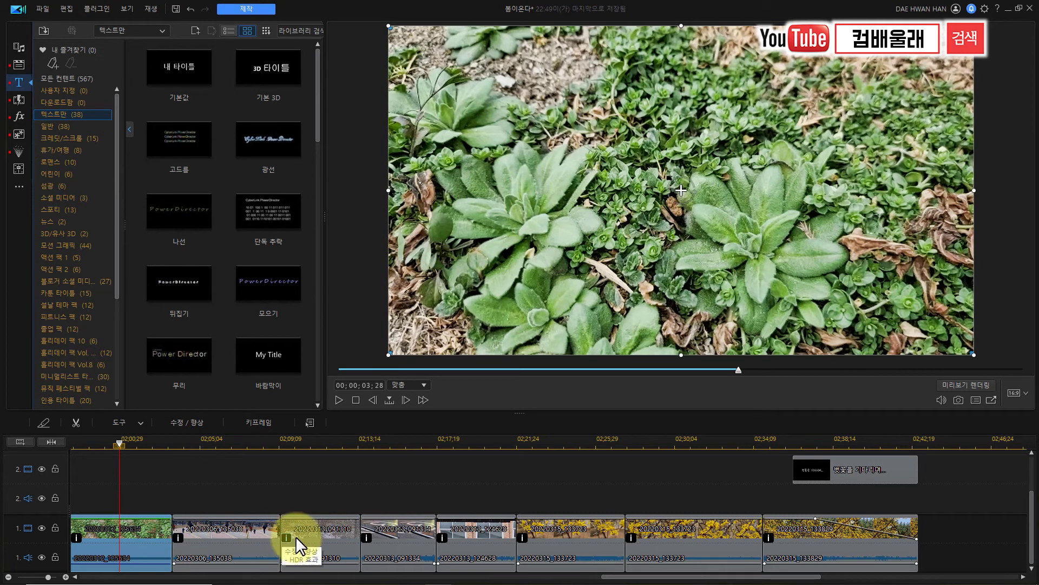
drag(690, 576, 141, 563)
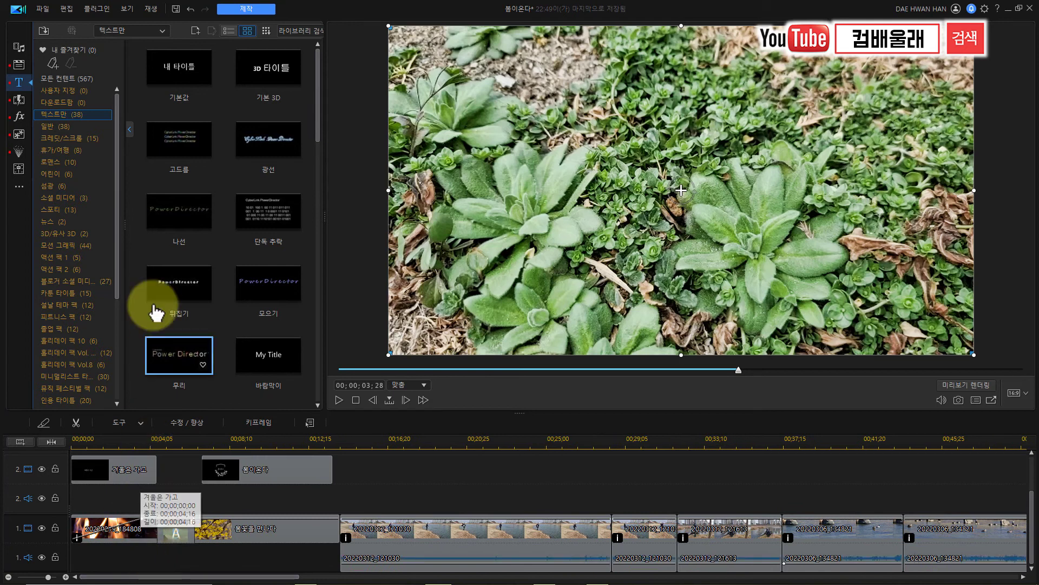
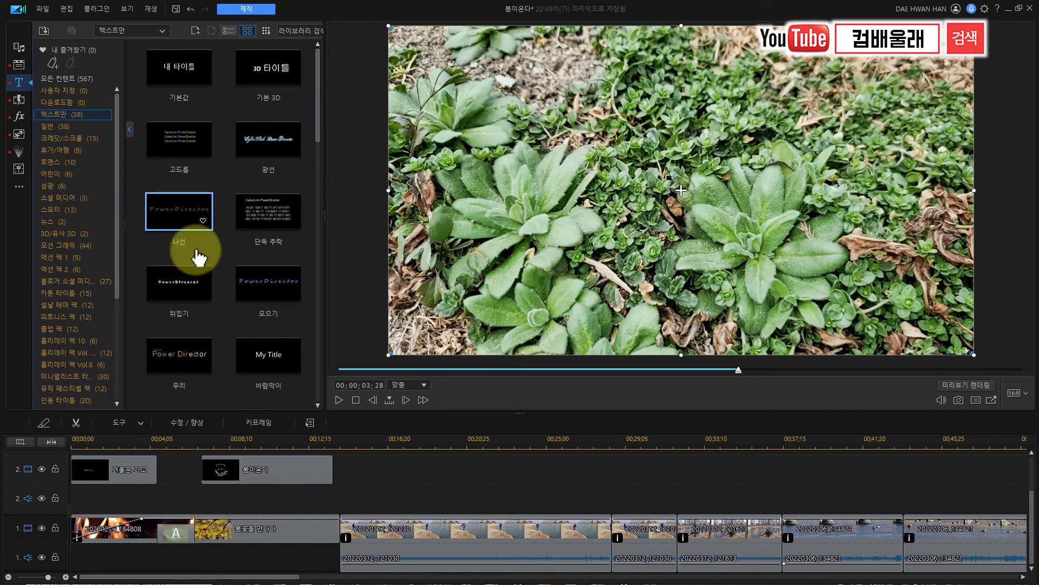
Preview the 'A Year Ago' music track from the media library, then drag it onto audio track 2
key(F3)
scroll(310, 379, down, 1)
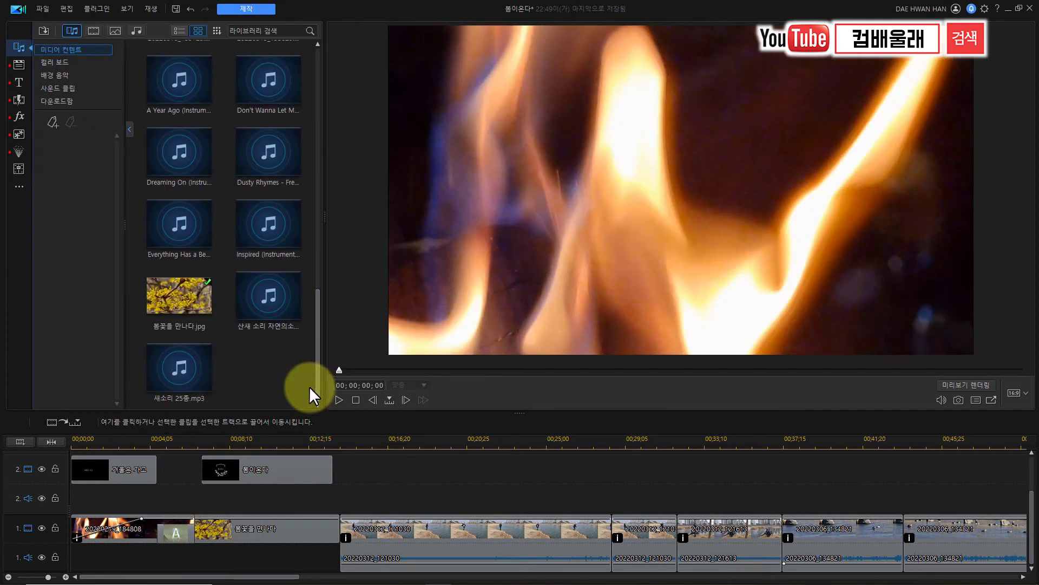
click(176, 93)
drag(177, 96, 359, 325)
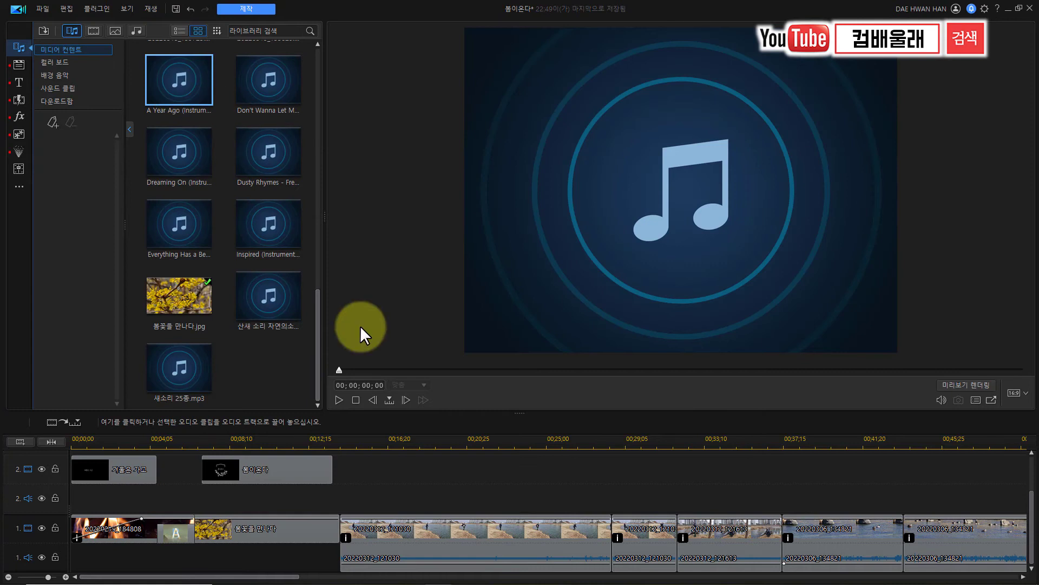
click(339, 400)
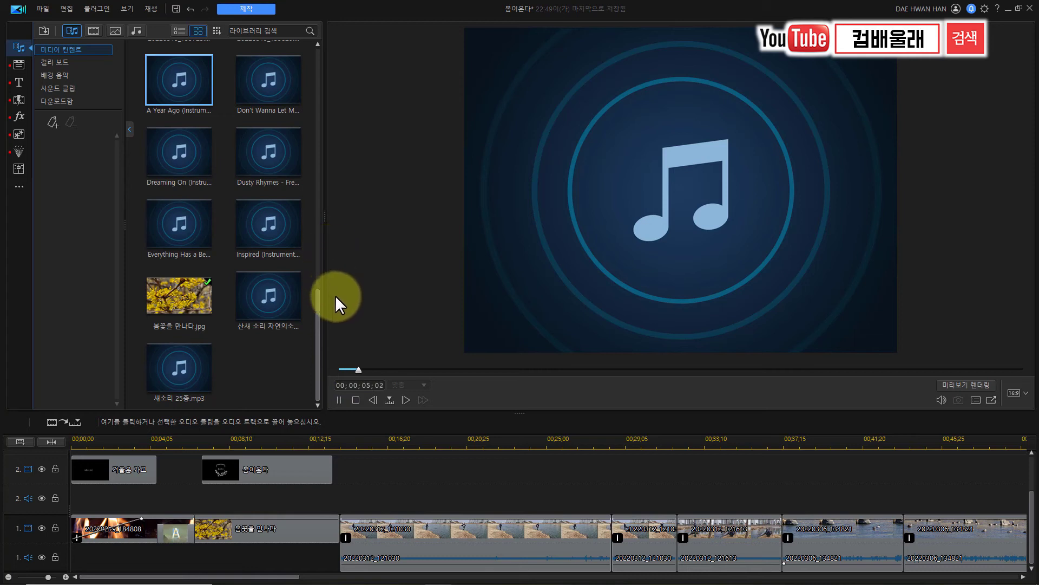
click(337, 399)
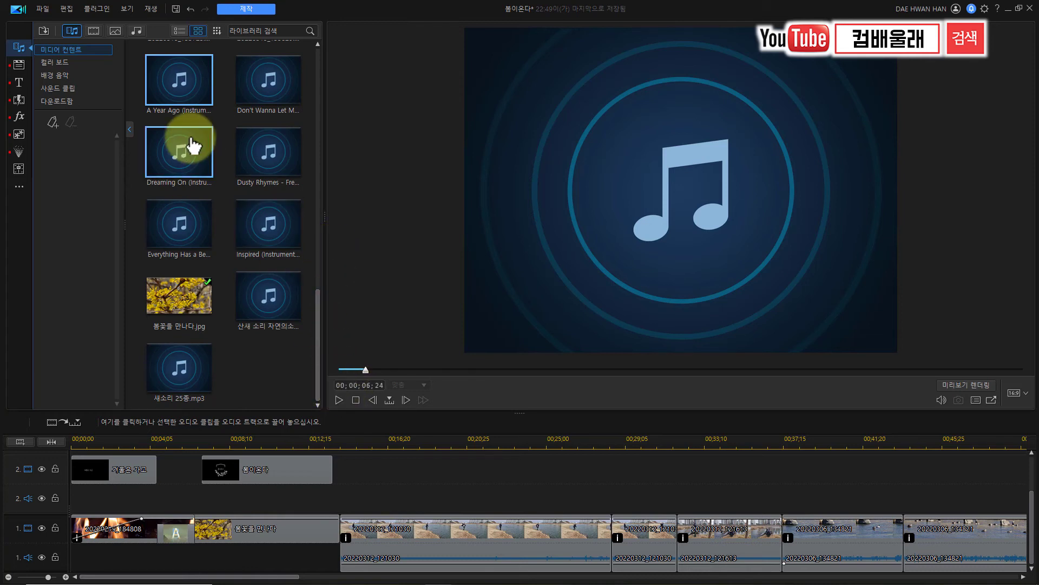
mouse_move(184, 91)
mouse_down()
mouse_move(127, 498)
mouse_move(192, 501)
mouse_up()
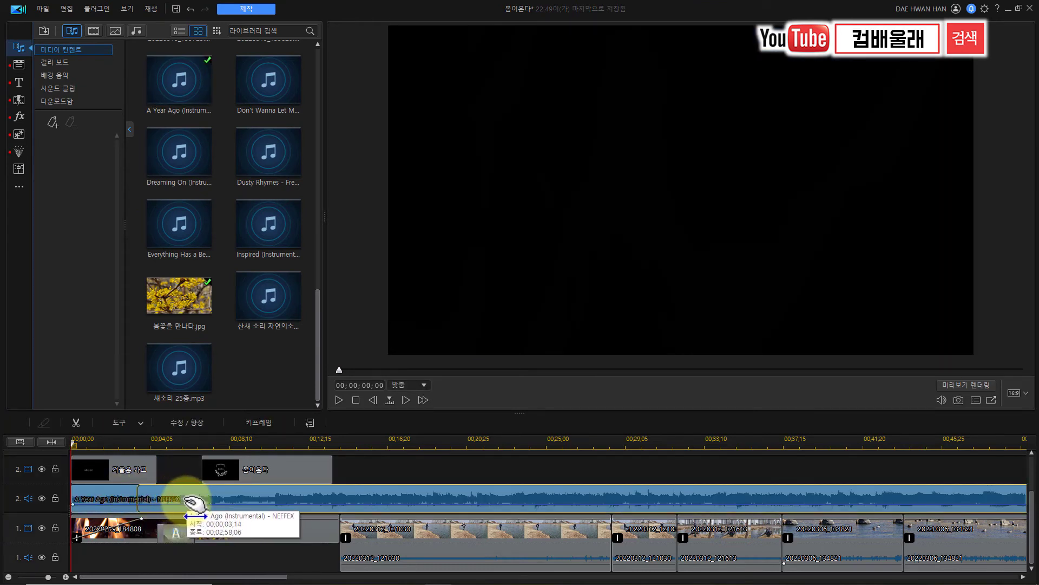
Position 'A Year Ago' to start at about 00;00;03;14 and play the project from 00;00;00;00
drag(194, 501, 194, 501)
click(89, 444)
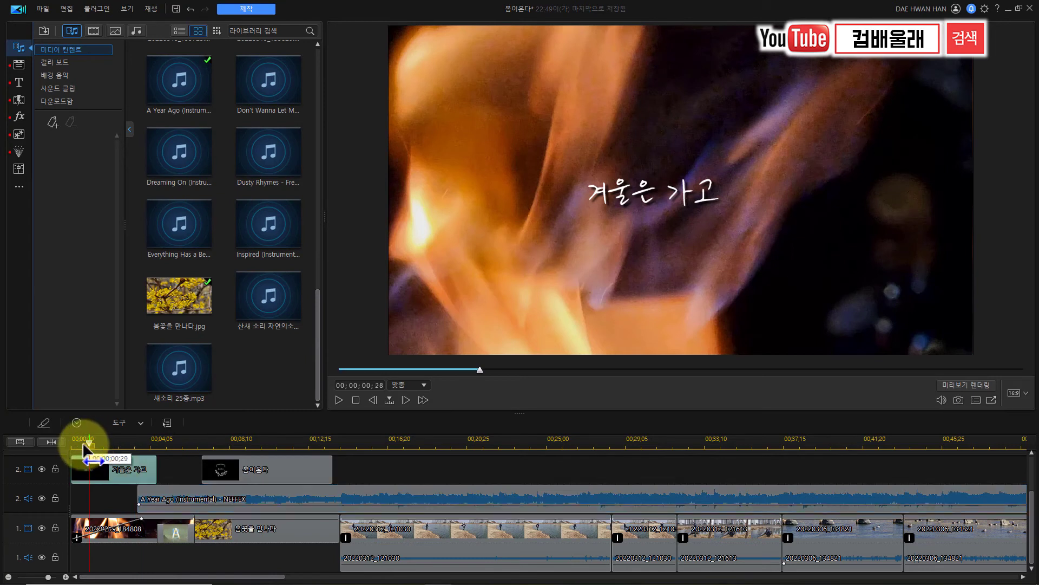
drag(85, 445, 72, 449)
key(space)
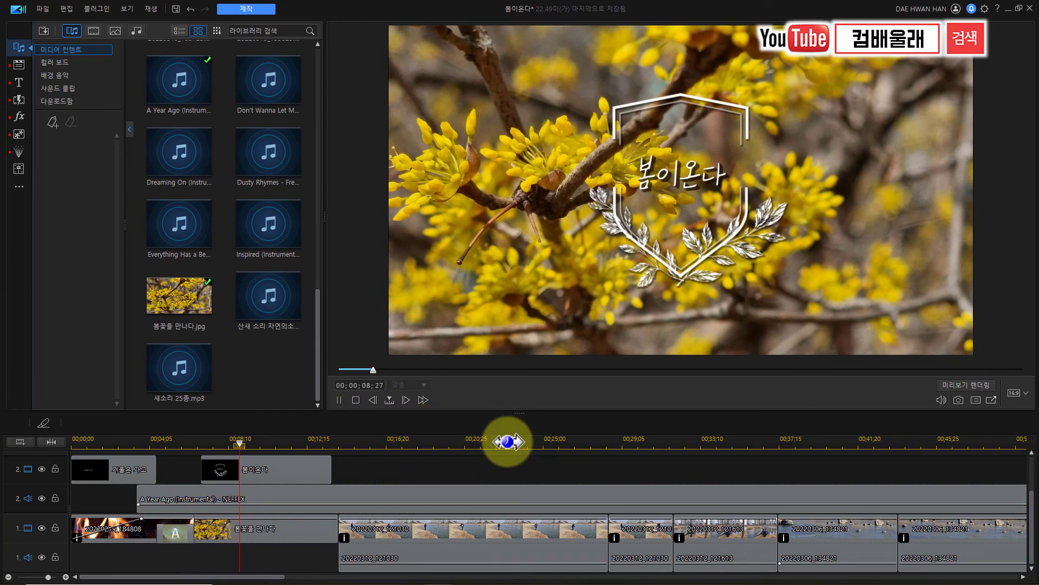
Zoom out the timeline and play from about 02;07 to 02;12 to hear the music
drag(537, 443, 349, 443)
click(632, 443)
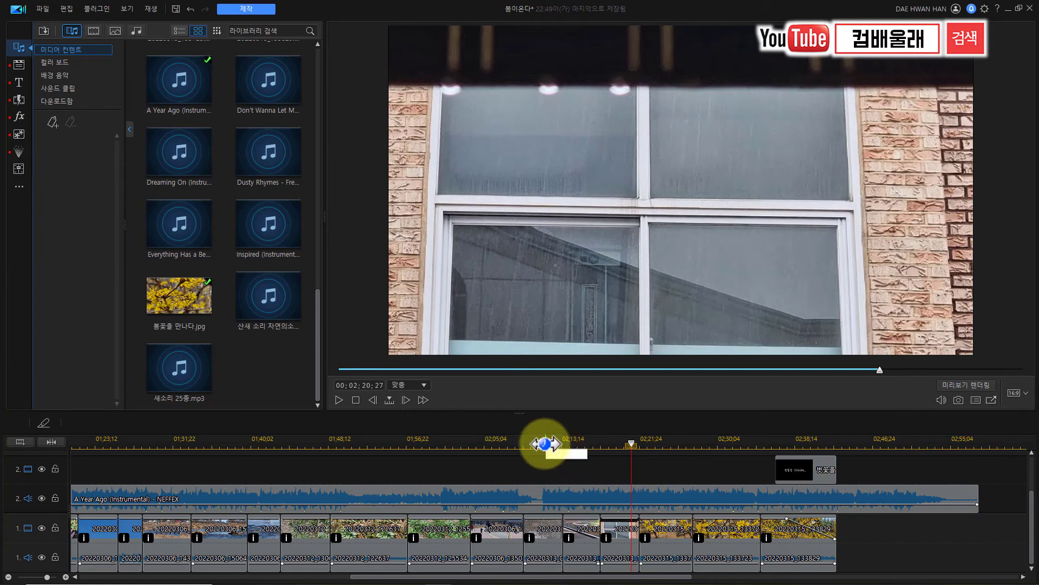
click(503, 442)
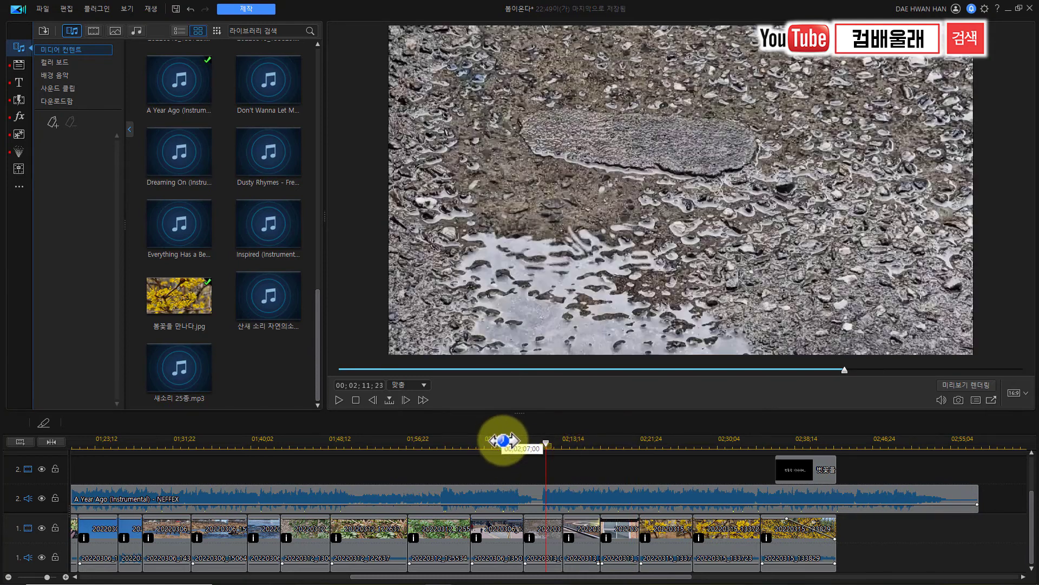
key(space)
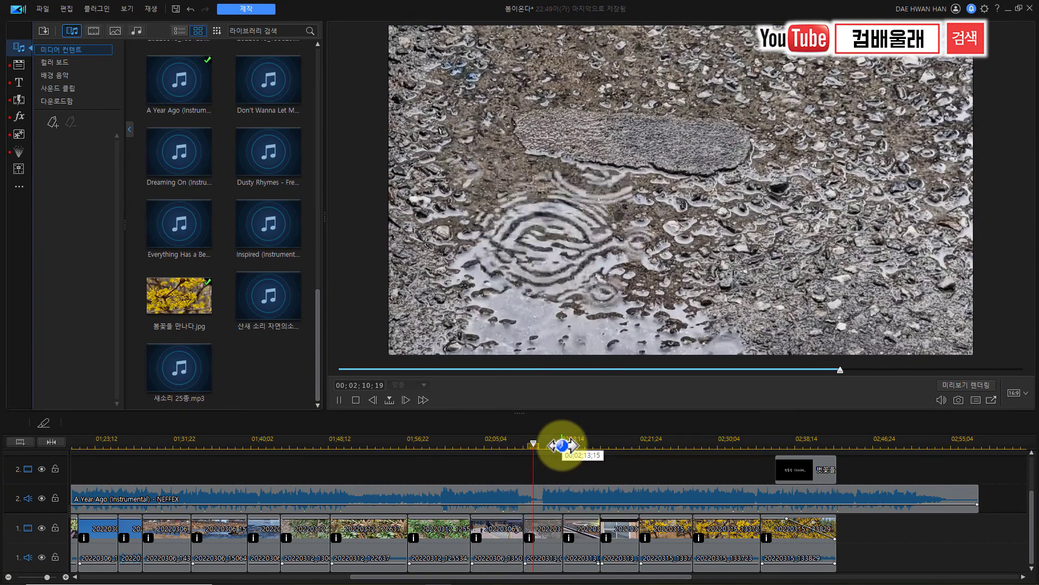
click(554, 449)
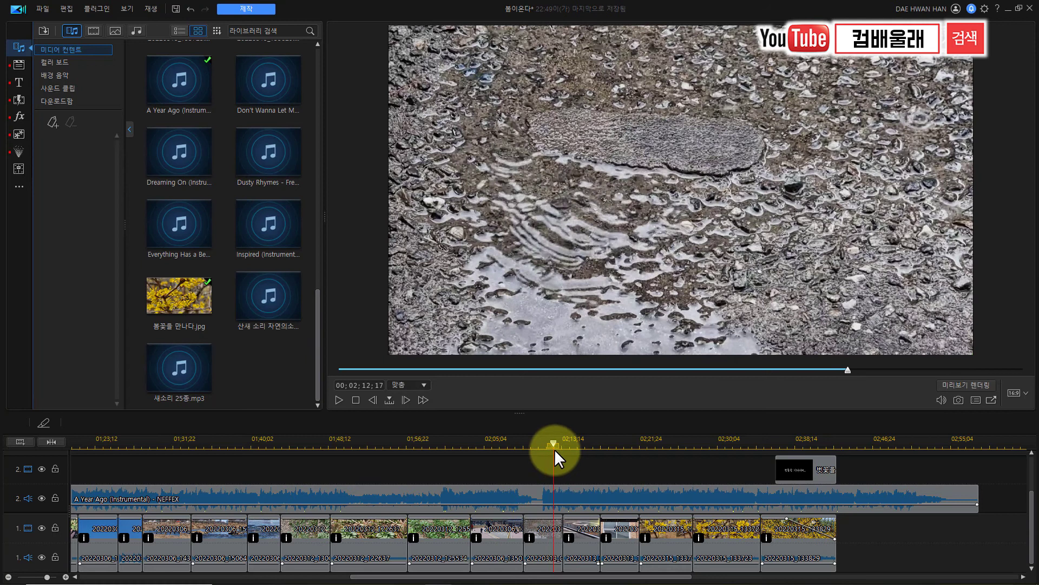
Play from about 02;19, then set the playhead back to 02;11 and select the music clip
drag(612, 459, 658, 454)
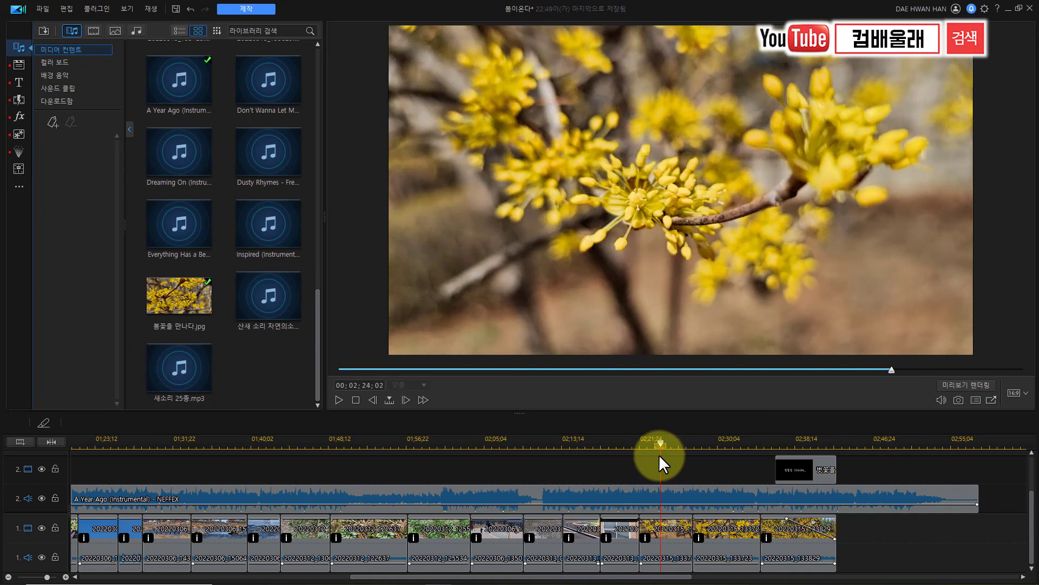
key(space)
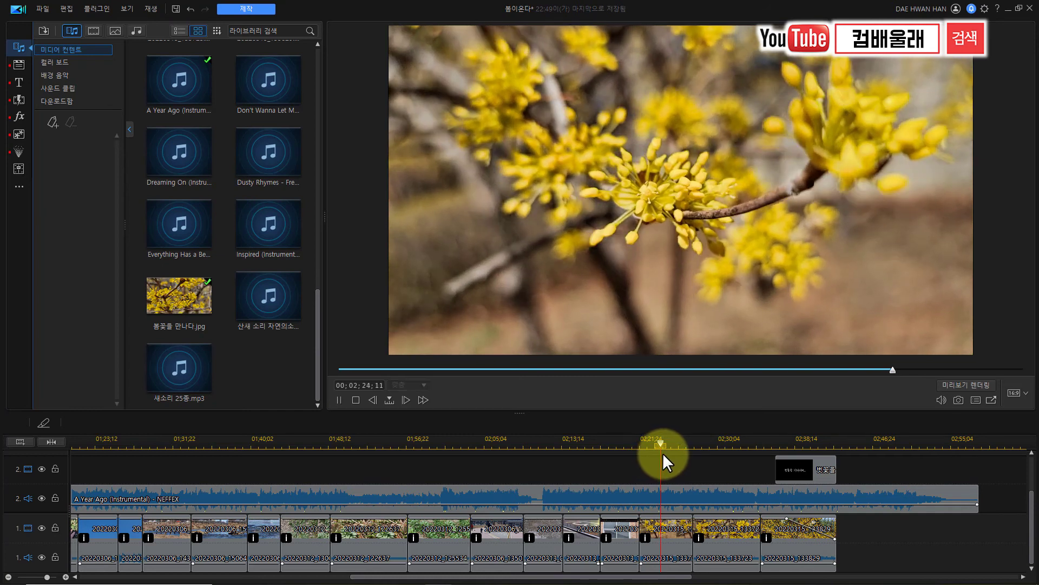
key(space)
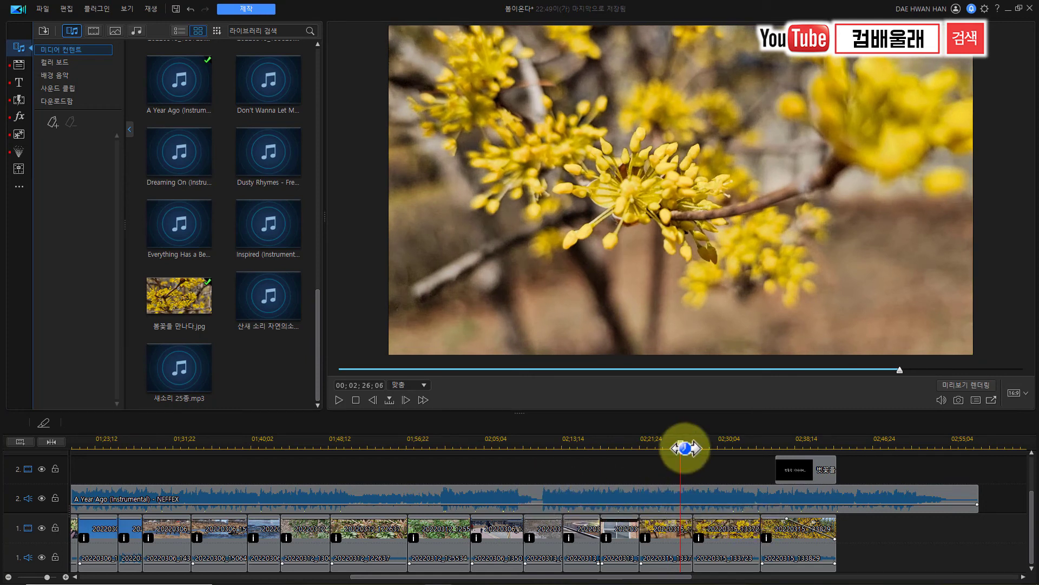
drag(679, 444, 534, 470)
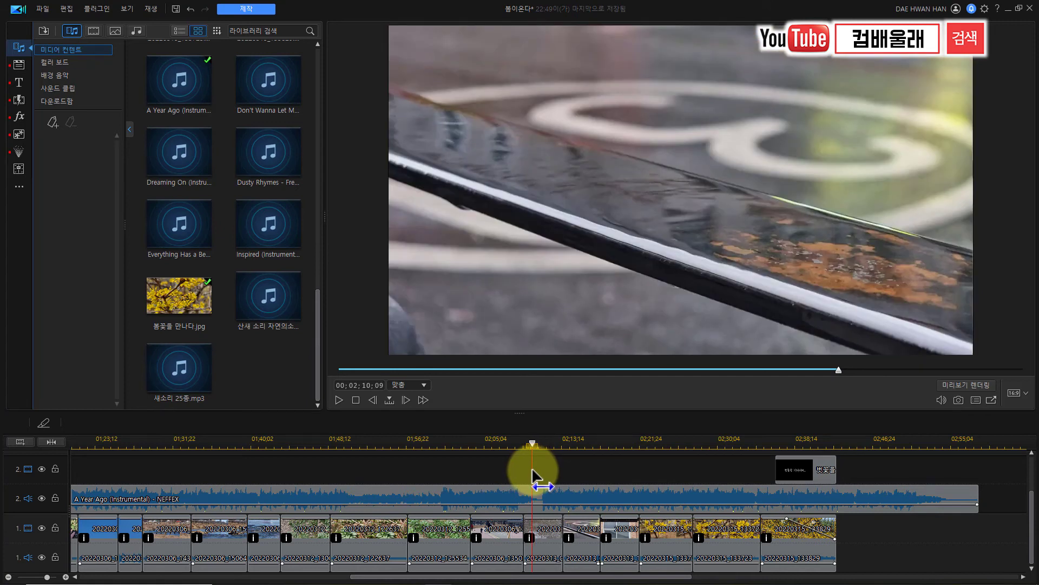
click(535, 491)
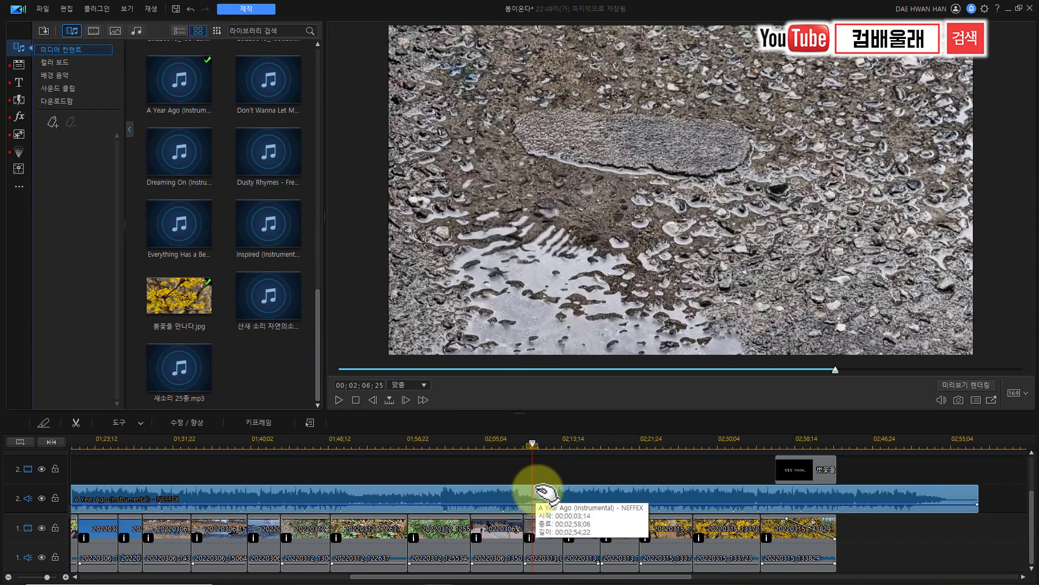
Split the music at about 02;10 and trim the second part's end using Trim only
key(ctrl+t)
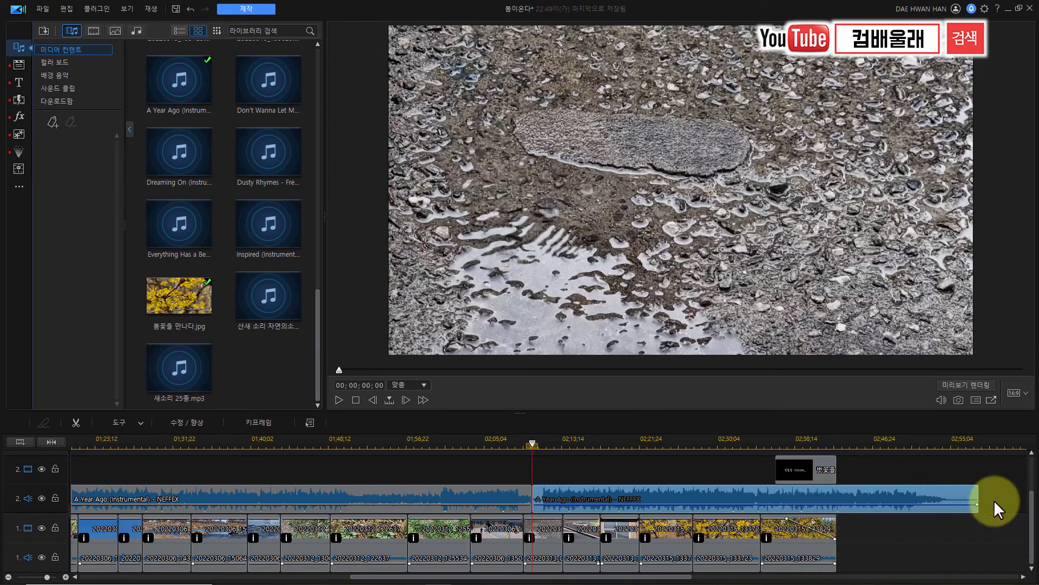
click(963, 495)
drag(951, 499, 948, 499)
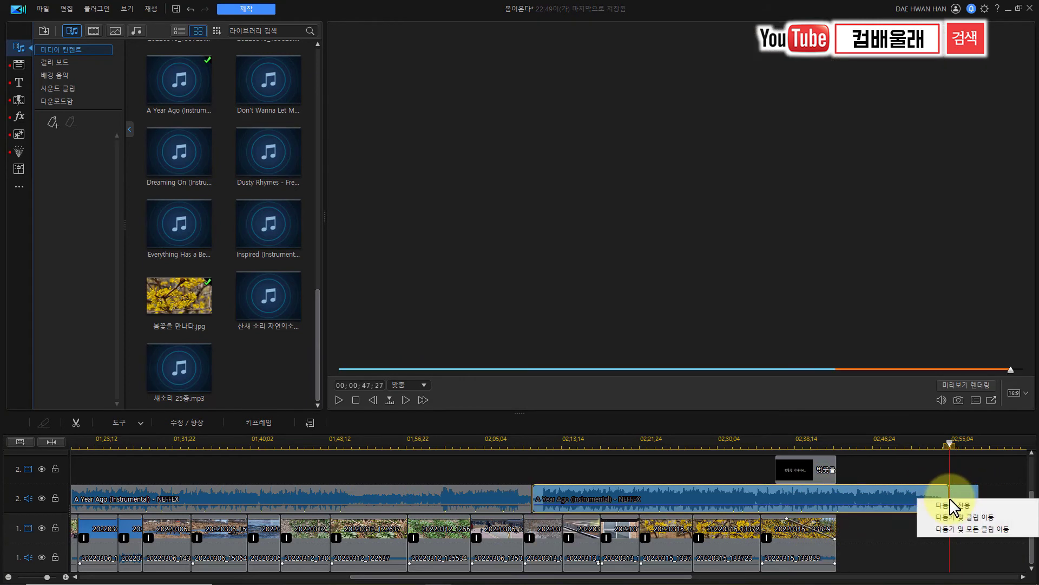
click(946, 507)
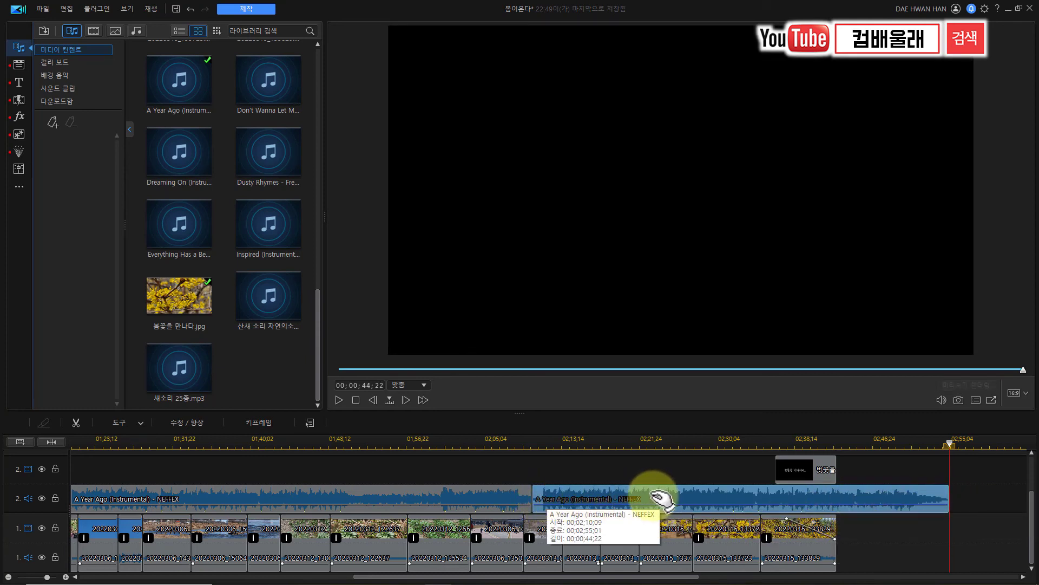
Trim the start of the second music part with Trim only, then play it back
drag(532, 497, 639, 495)
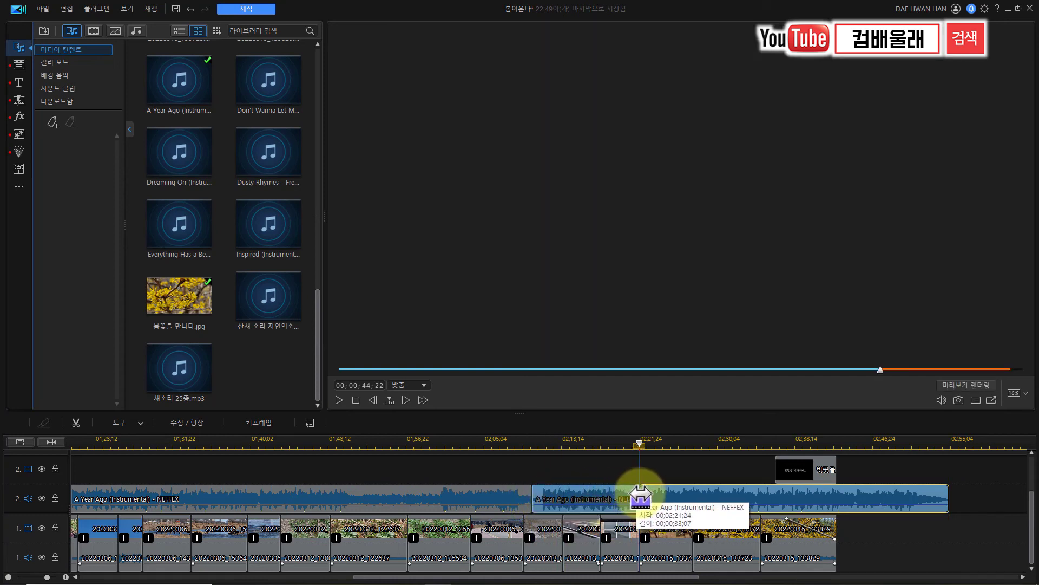
mouse_move(640, 495)
mouse_down()
mouse_move(659, 495)
mouse_move(563, 494)
mouse_up()
click(686, 499)
key(space)
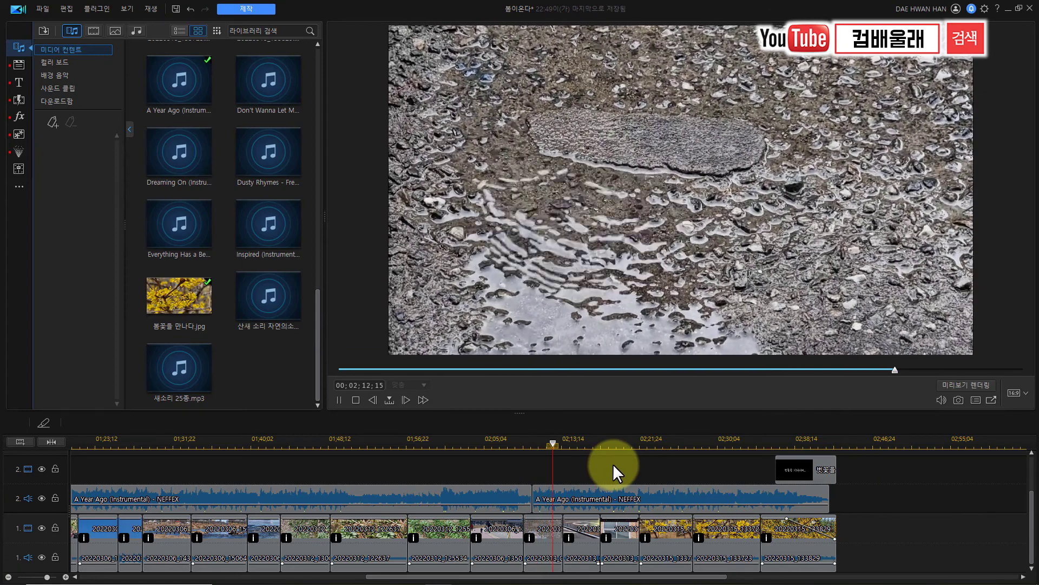
Move the second music clip onto audio track 3, shifted earlier to overlap the first
key(space)
key(space)
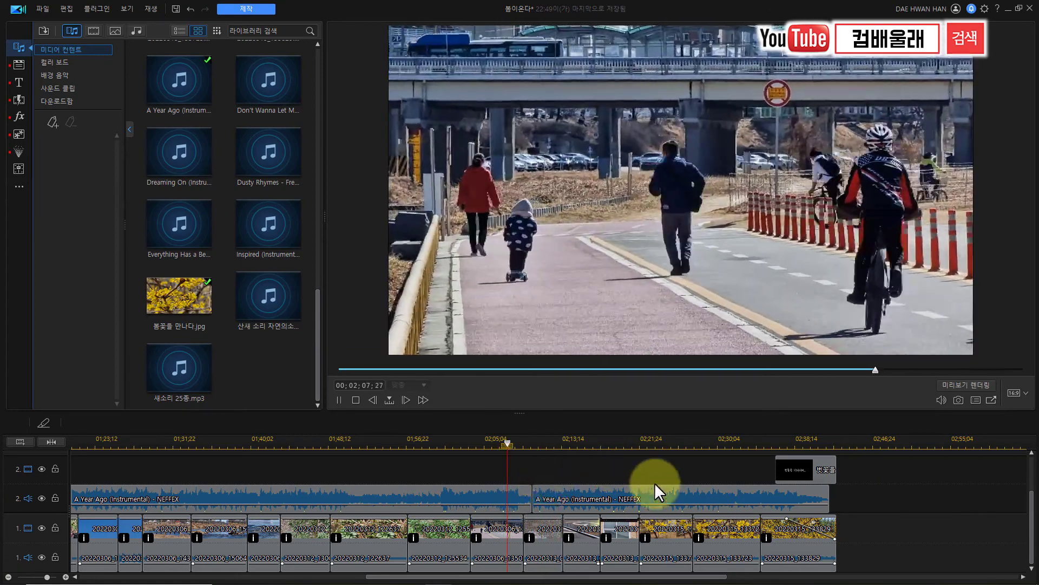
drag(1035, 509, 1035, 480)
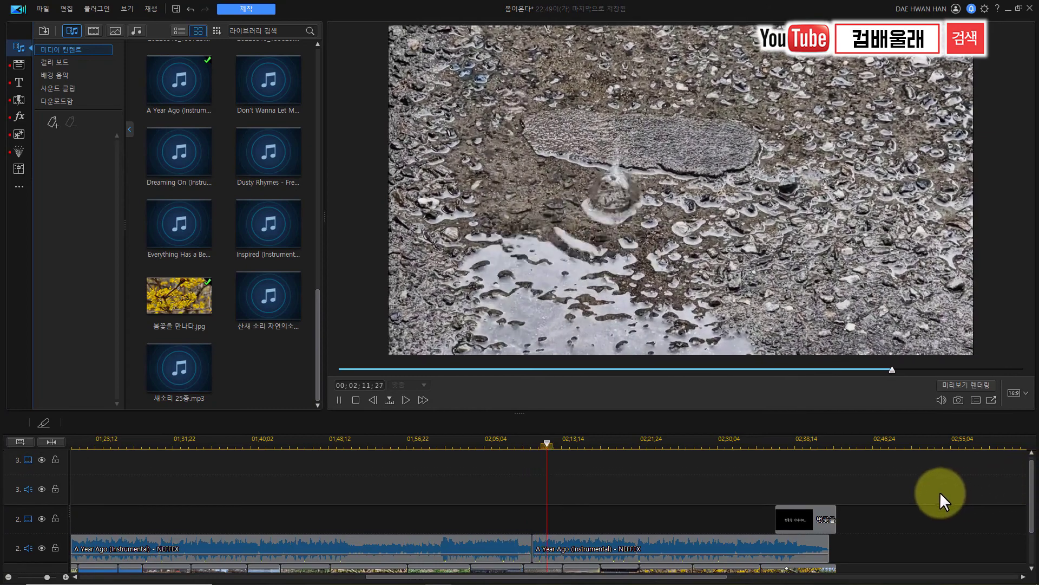
drag(603, 543, 608, 496)
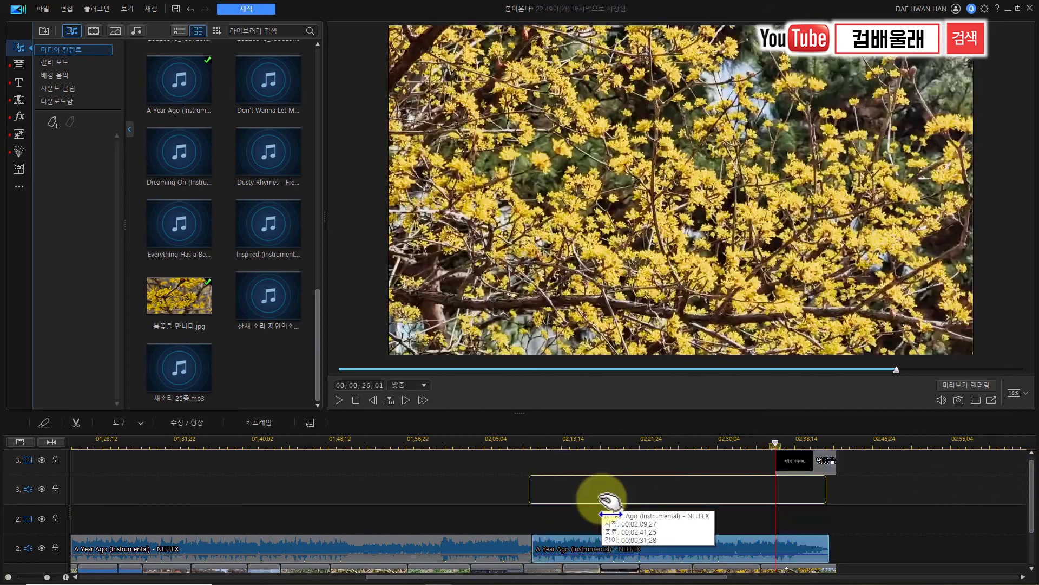
mouse_move(529, 490)
mouse_down()
mouse_move(492, 487)
mouse_move(508, 490)
mouse_up()
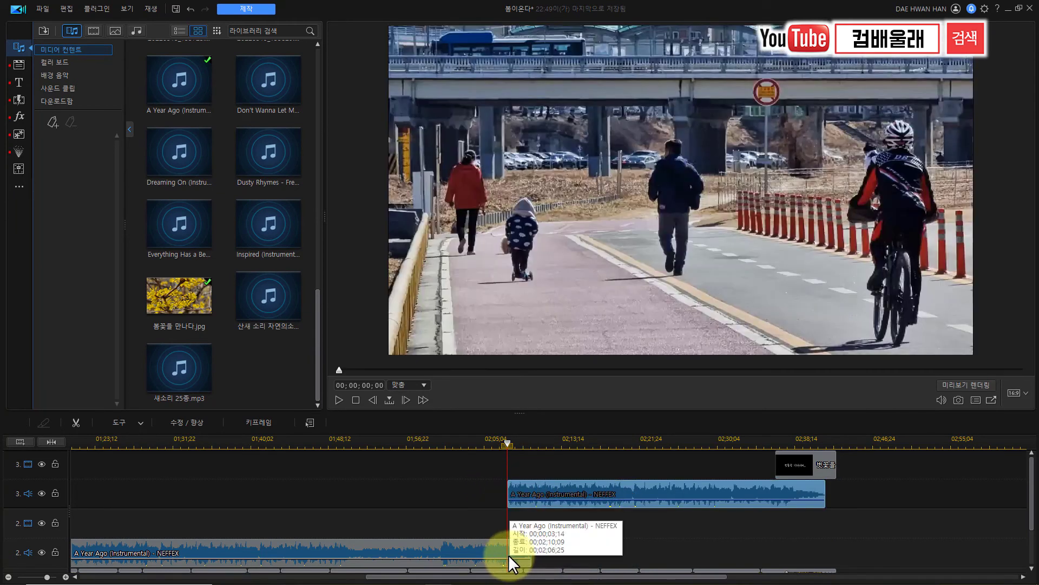
Add volume keyframes fading out the first clip and fading in the second, then preview the crossfade
click(511, 563)
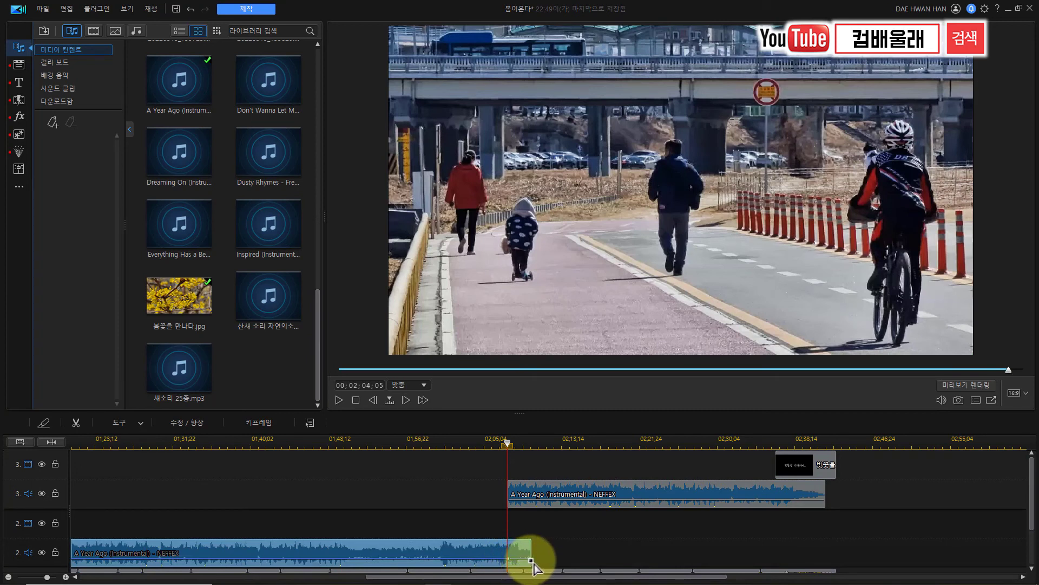
drag(532, 567, 531, 563)
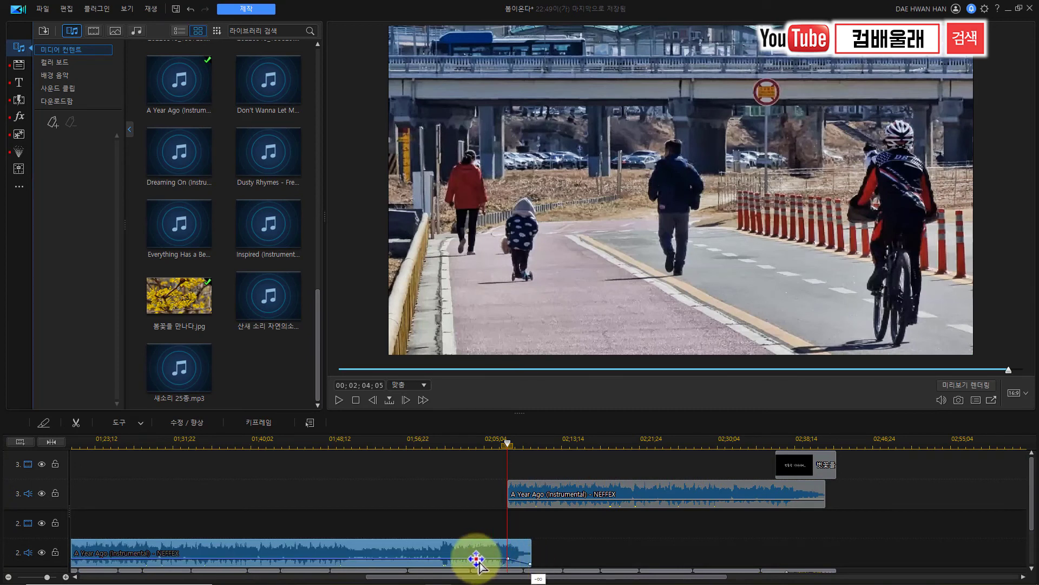
click(509, 501)
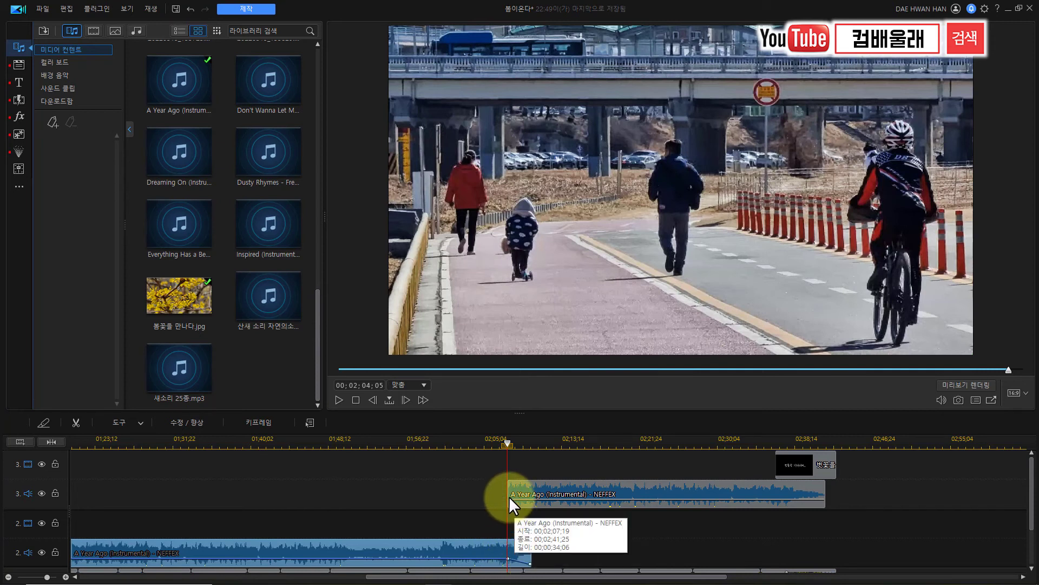
drag(511, 505, 513, 507)
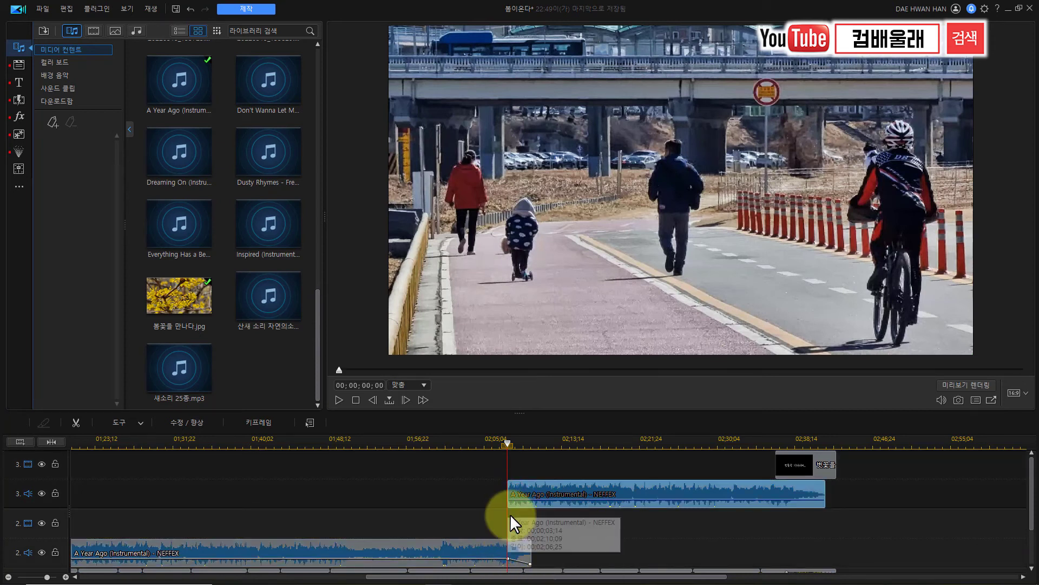
click(531, 500)
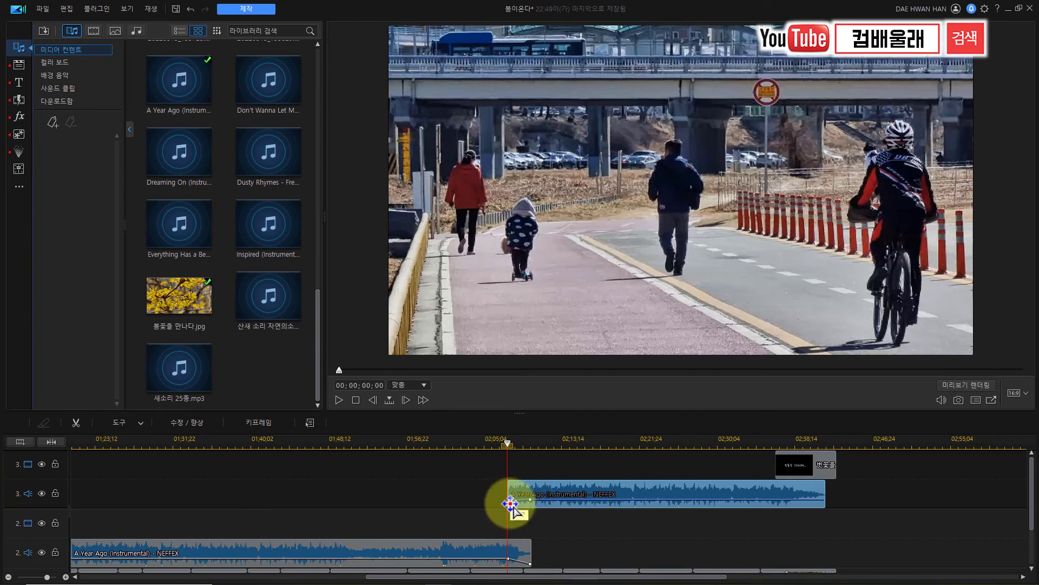
drag(510, 510, 511, 517)
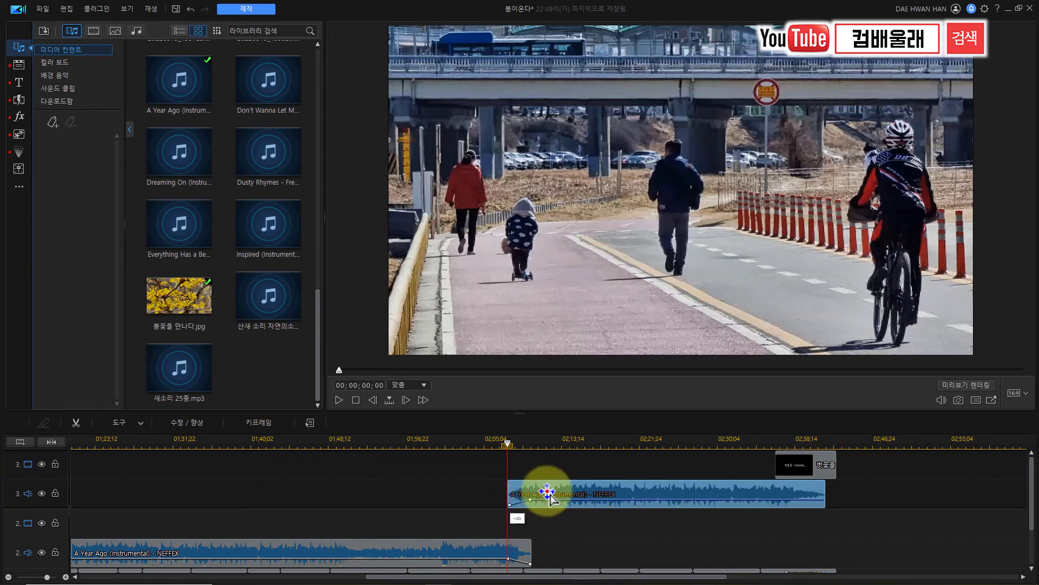
click(508, 445)
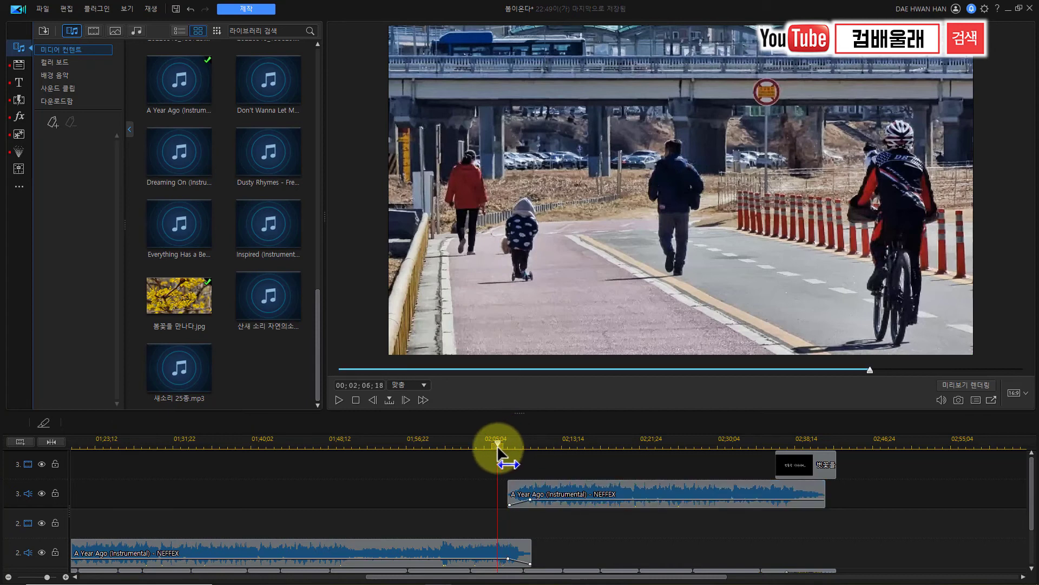
key(space)
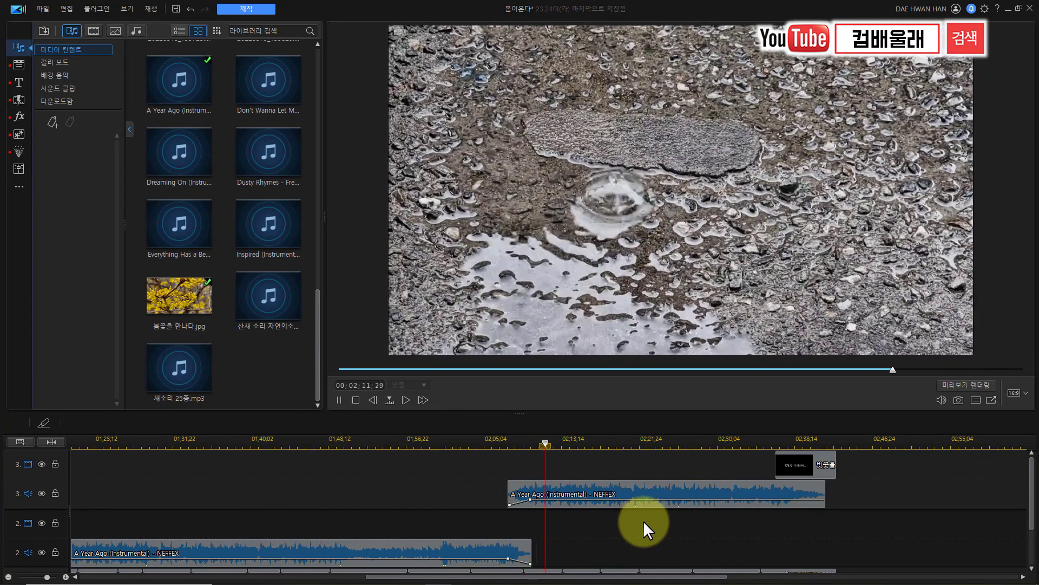
key(space)
drag(563, 449, 777, 455)
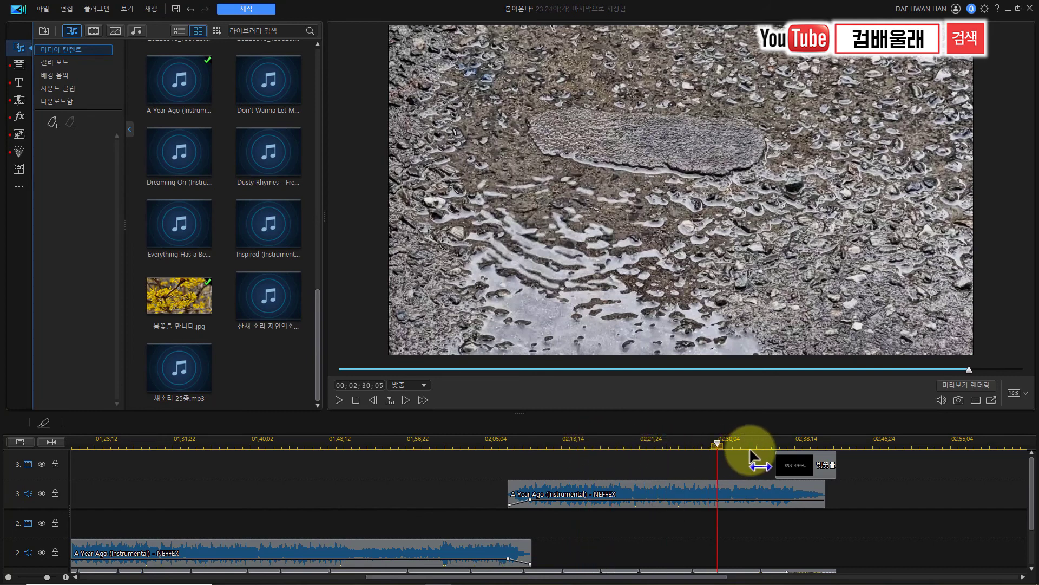
key(space)
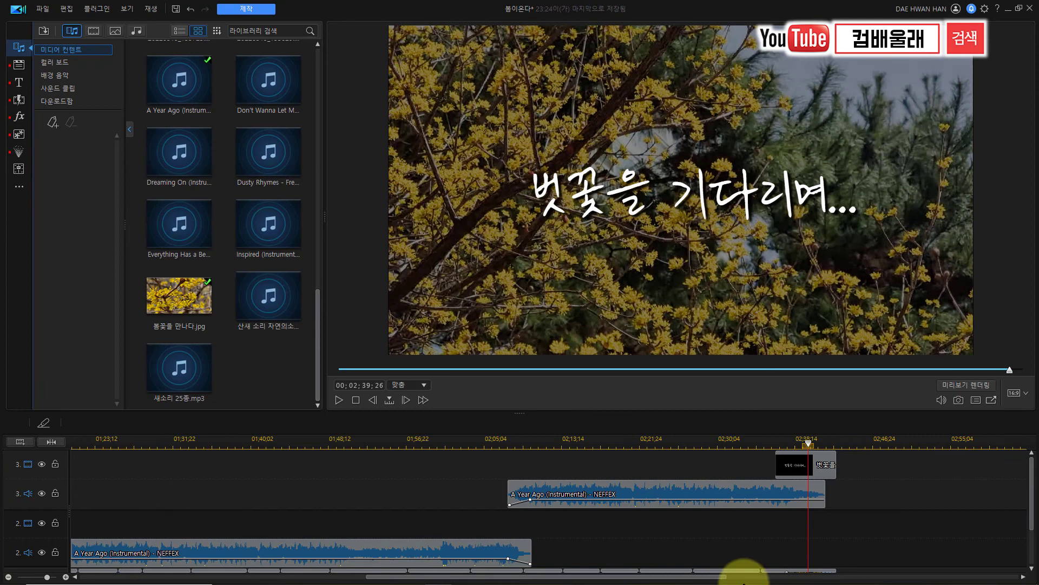
key(space)
drag(621, 578, 343, 578)
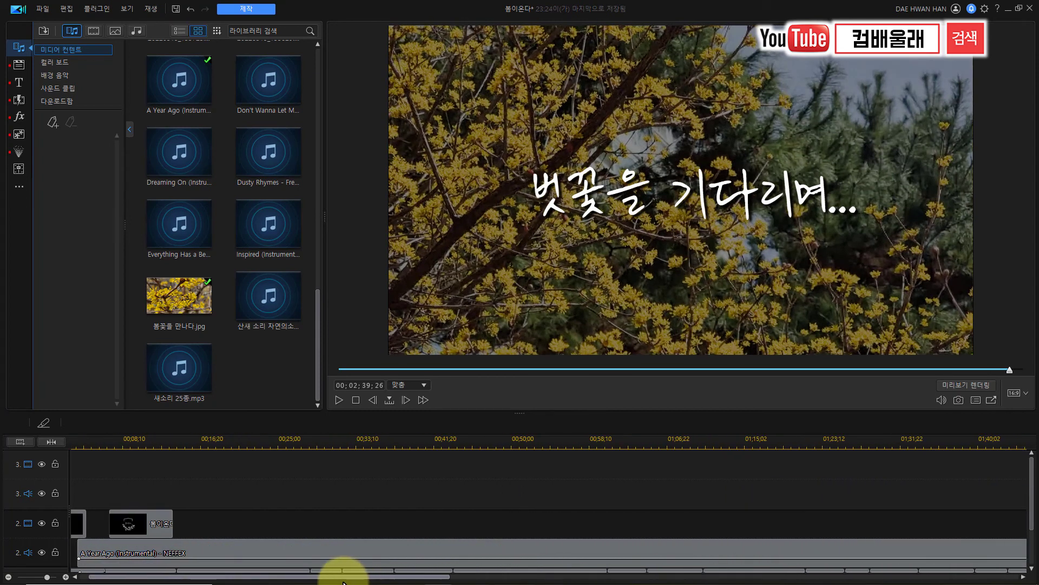
drag(498, 440, 533, 442)
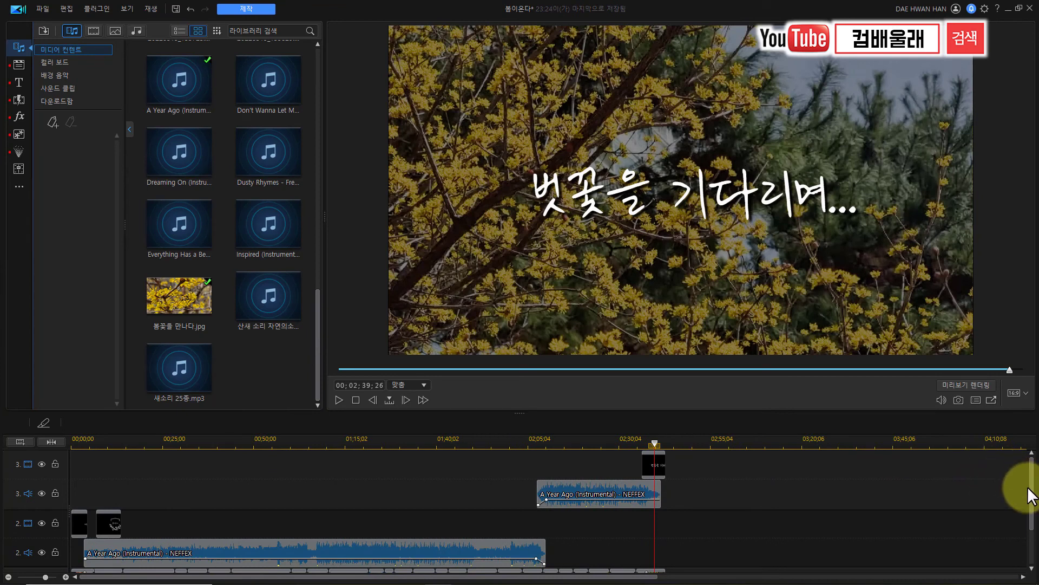
drag(1031, 503, 1023, 537)
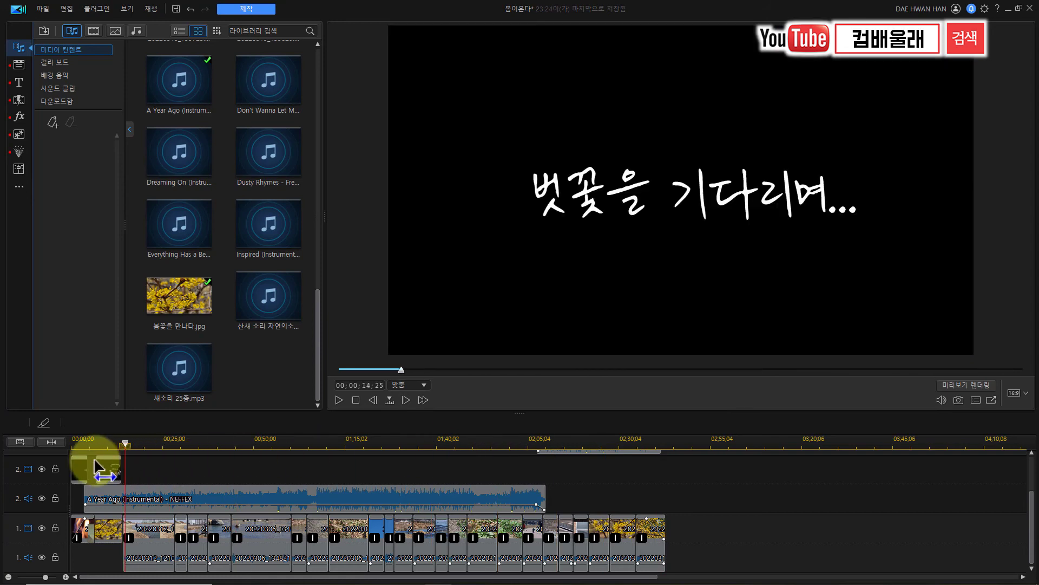
drag(668, 451, 68, 467)
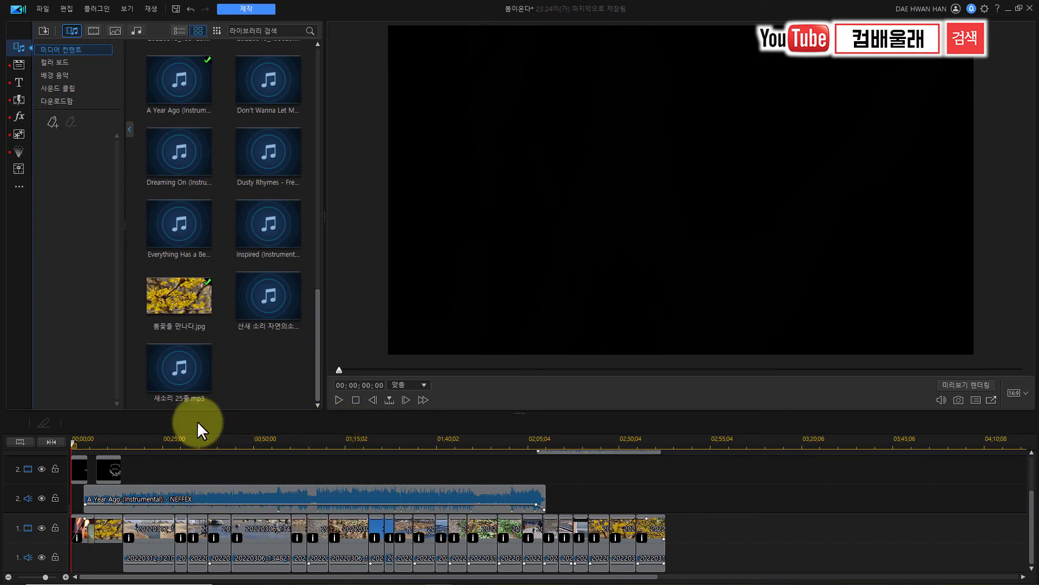
On the Produce page, select H.264 AVC MP4 with the MPEG-4 4K 3840×2160/30p profile, then browse for the output location
click(183, 246)
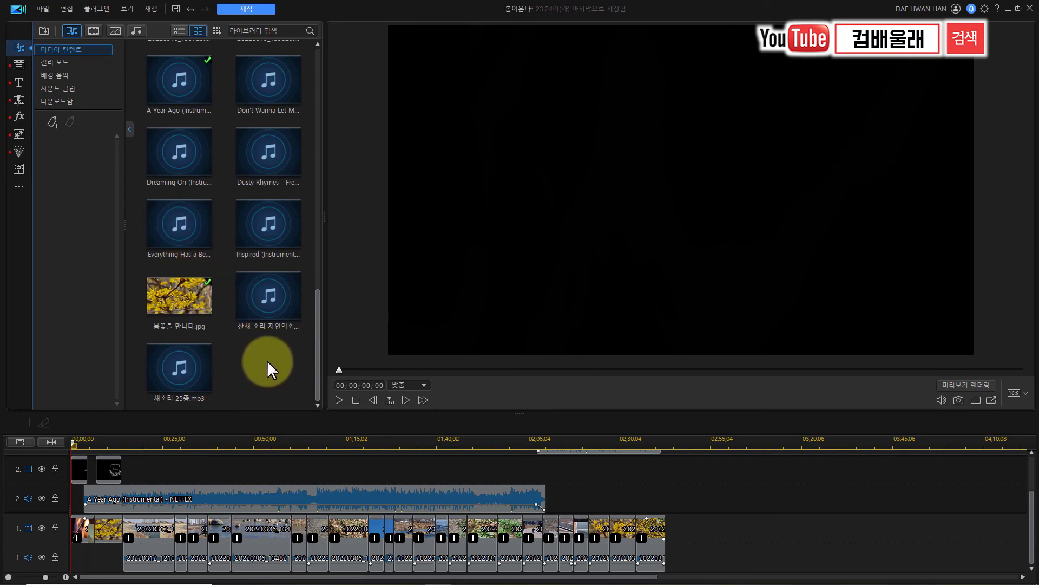
click(250, 7)
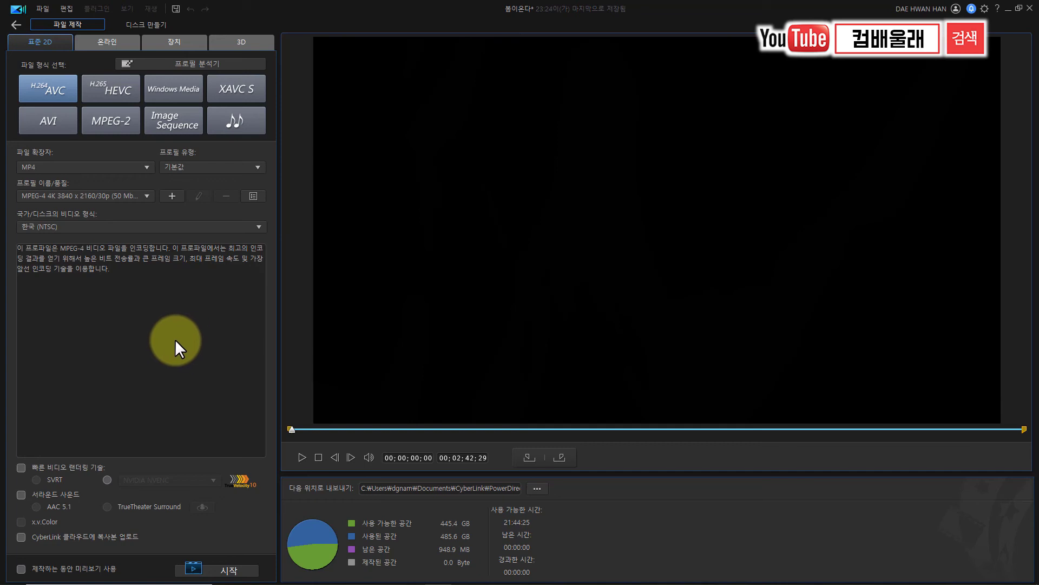
click(48, 92)
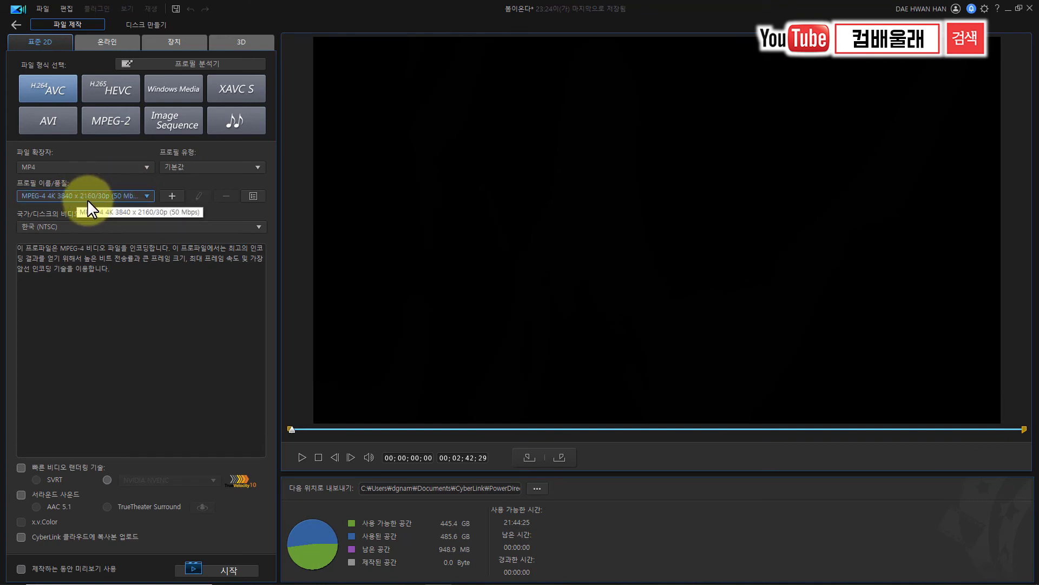
click(147, 197)
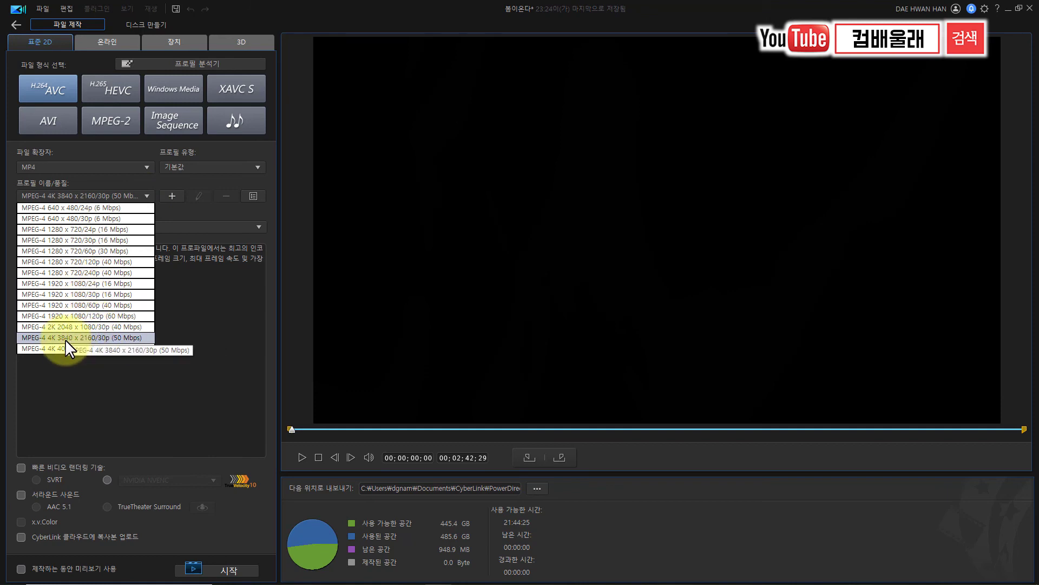
click(100, 337)
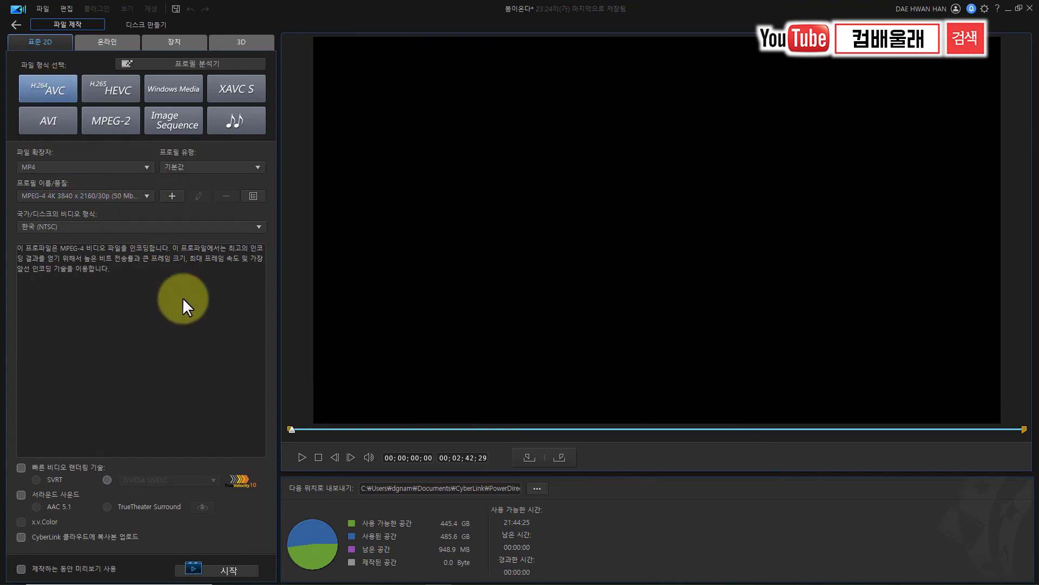
click(535, 488)
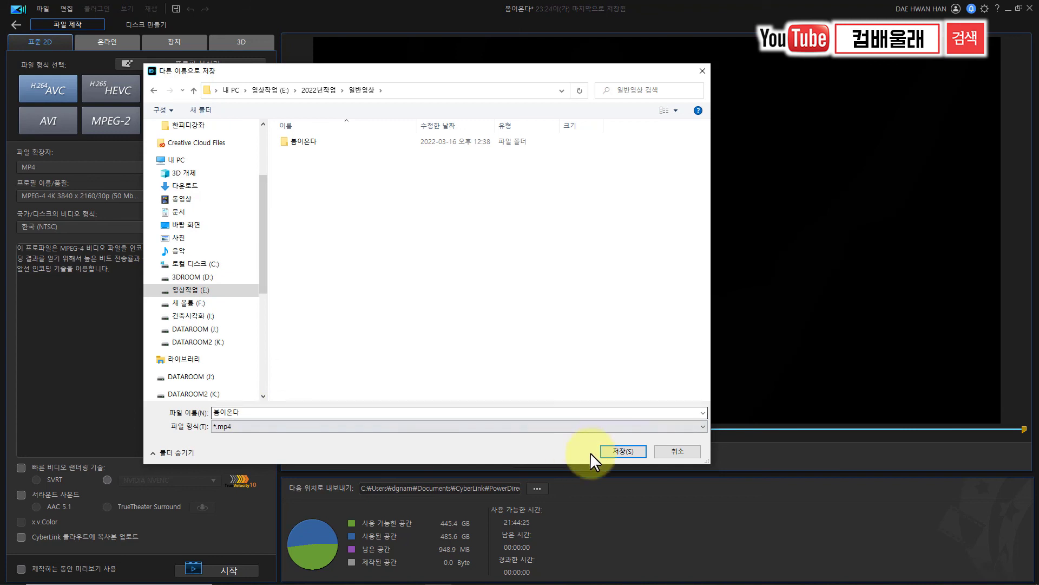
Save the export as 봄이온다.mp4 inside the 봄이온다 folder
click(622, 452)
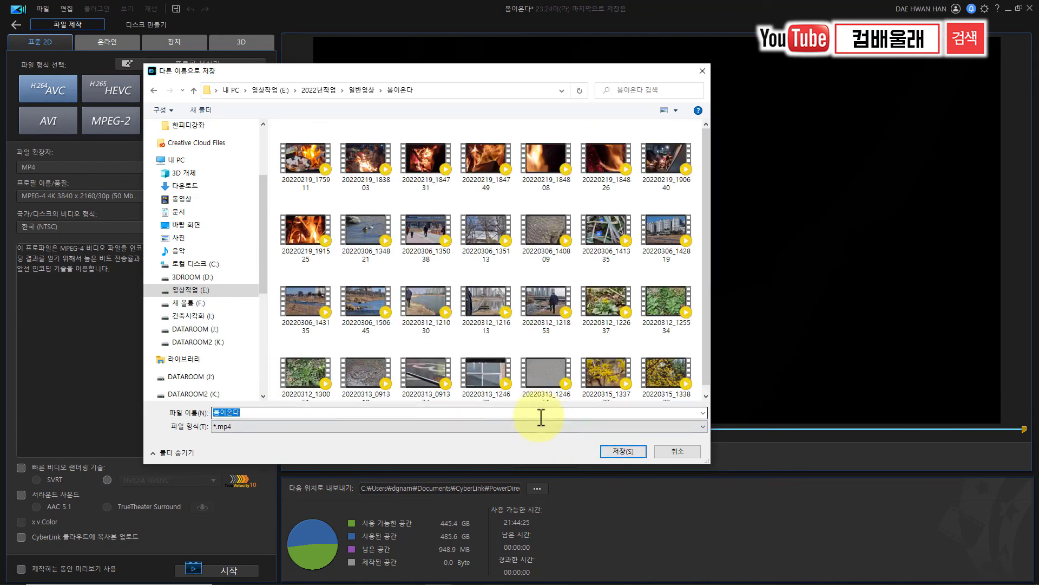
click(620, 451)
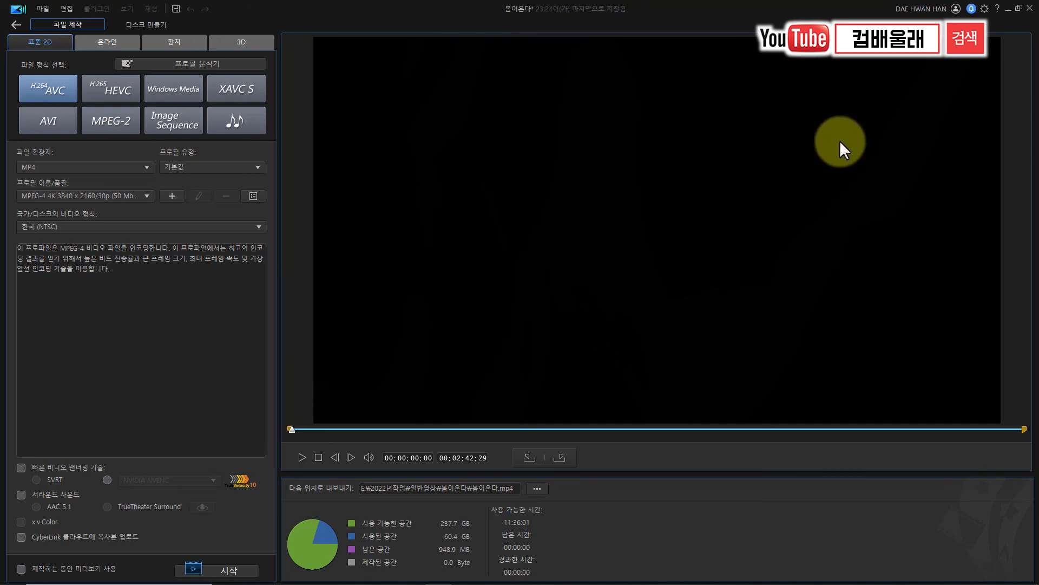
click(1008, 8)
click(379, 78)
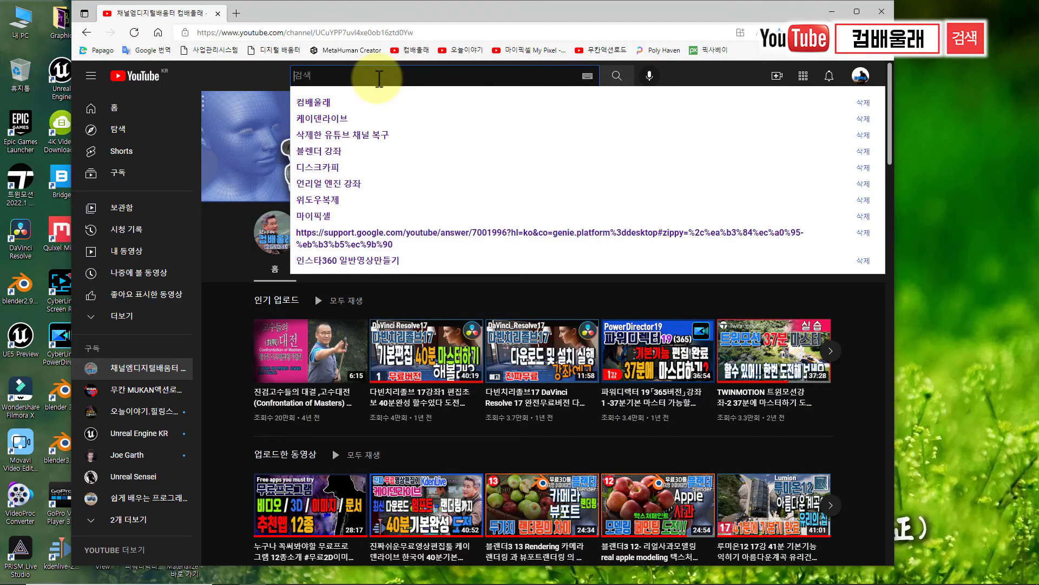
text(오늘이야기)
key(Return)
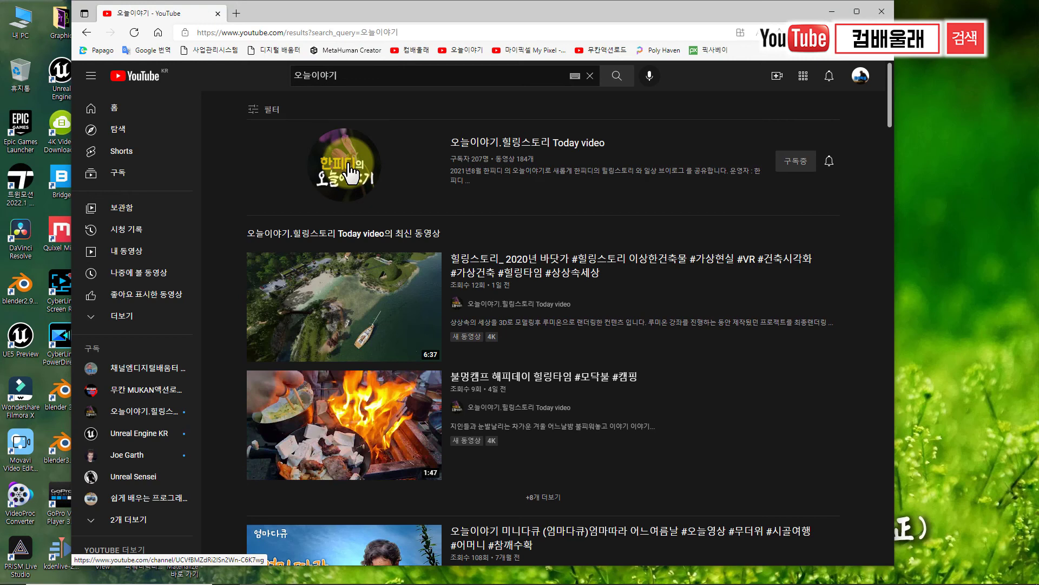
click(351, 174)
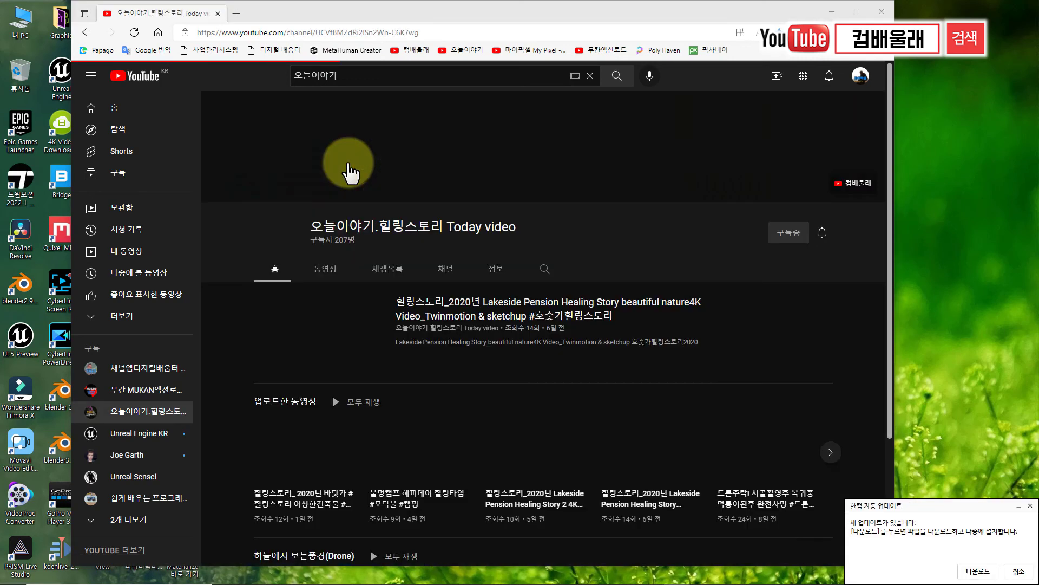
click(1030, 506)
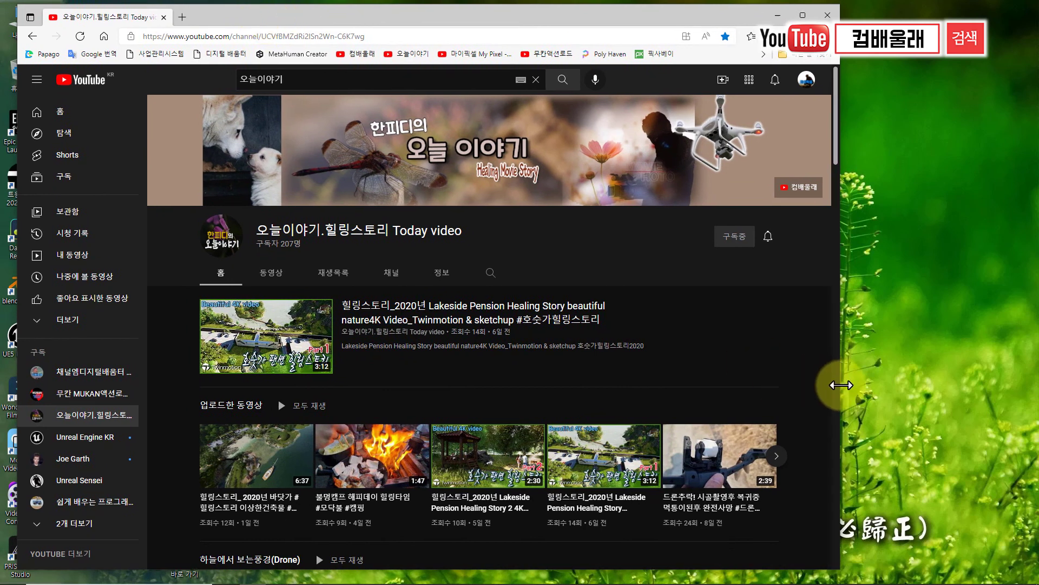
drag(841, 385, 968, 406)
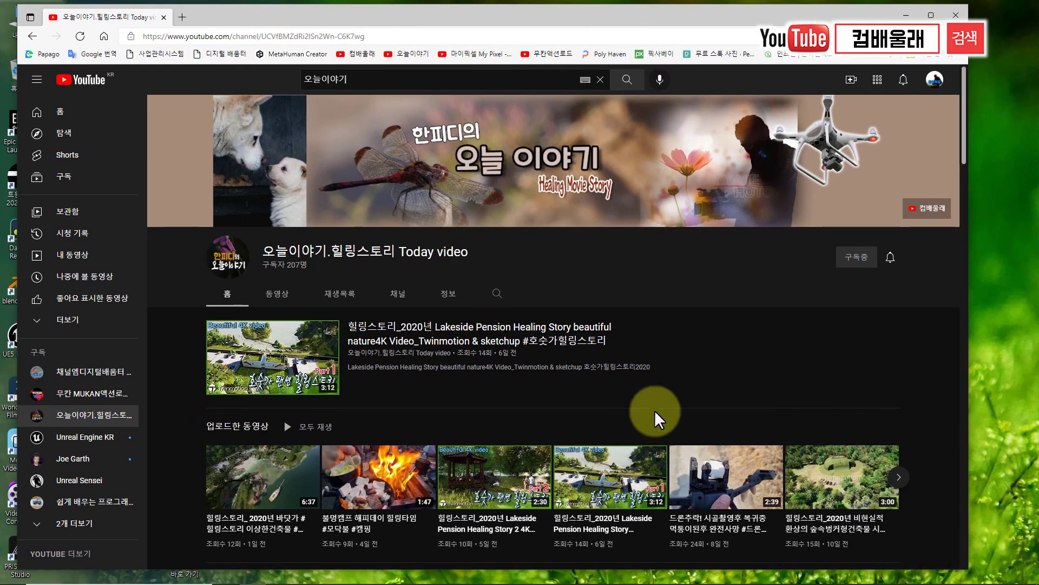
scroll(657, 420, down, 5)
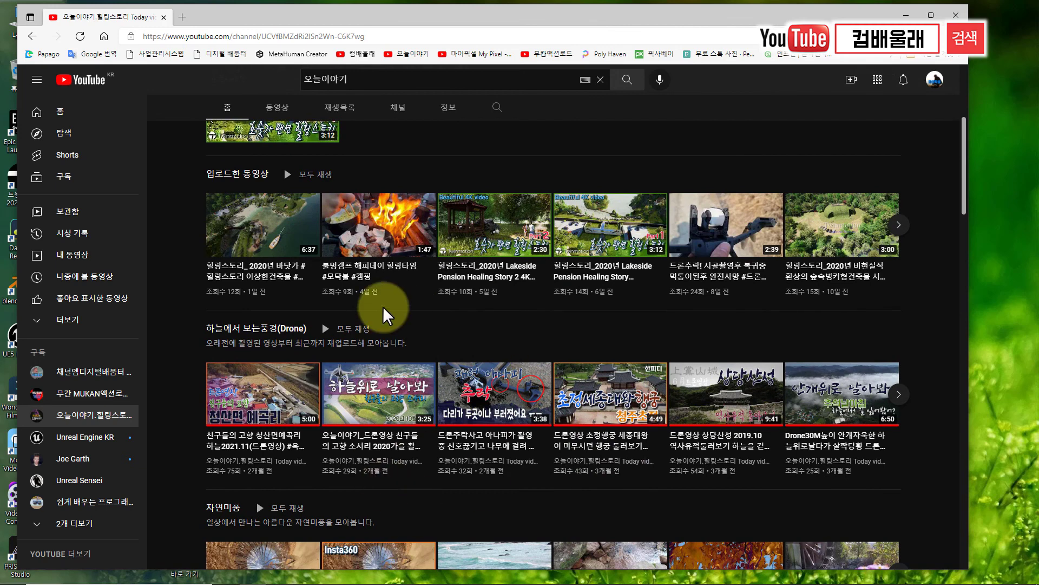
scroll(448, 394, down, 7)
scroll(476, 399, up, 12)
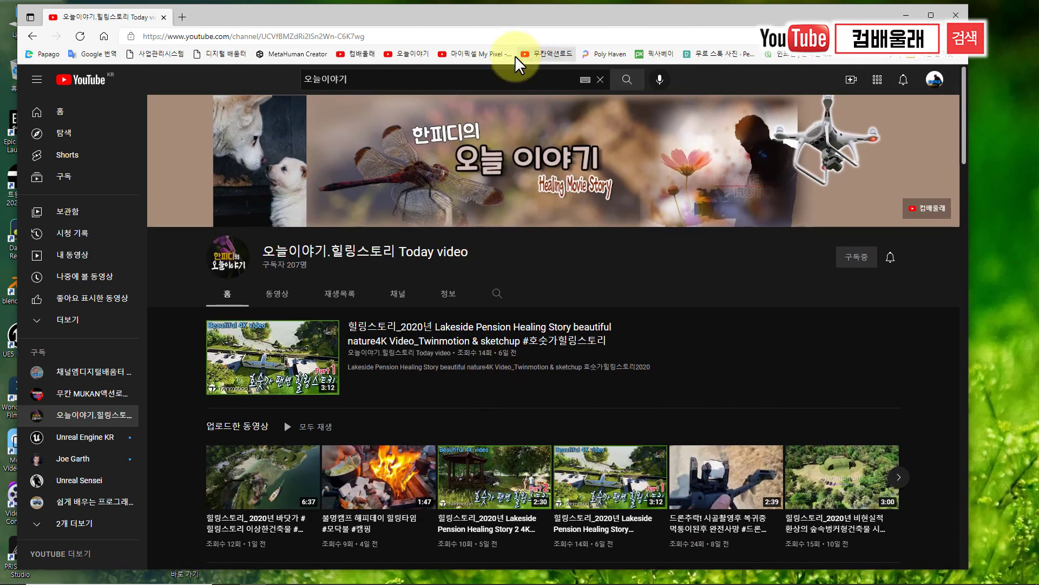
click(544, 53)
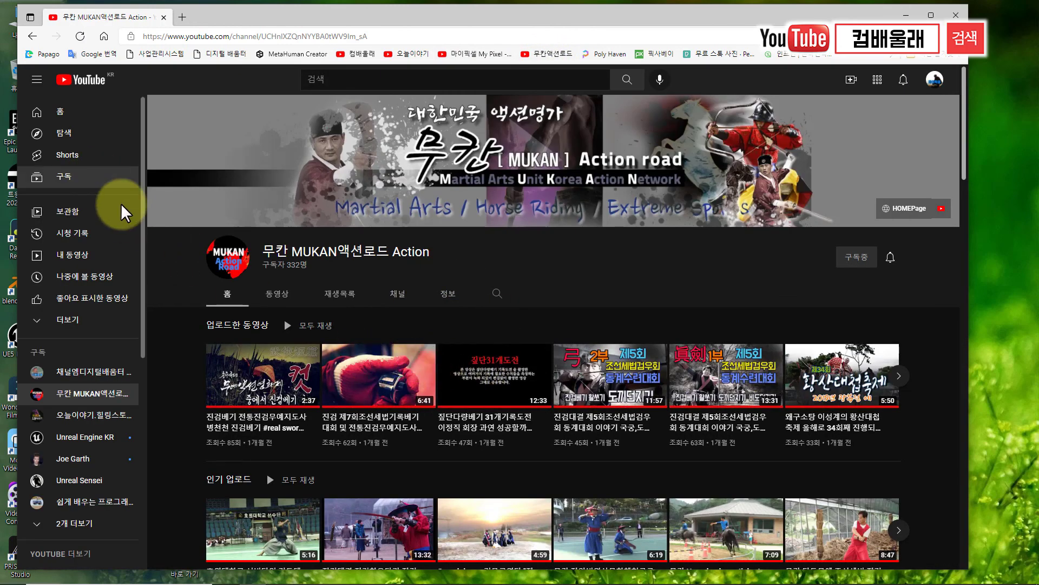
click(37, 80)
scroll(599, 335, down, 8)
scroll(599, 335, down, 2)
scroll(606, 323, up, 10)
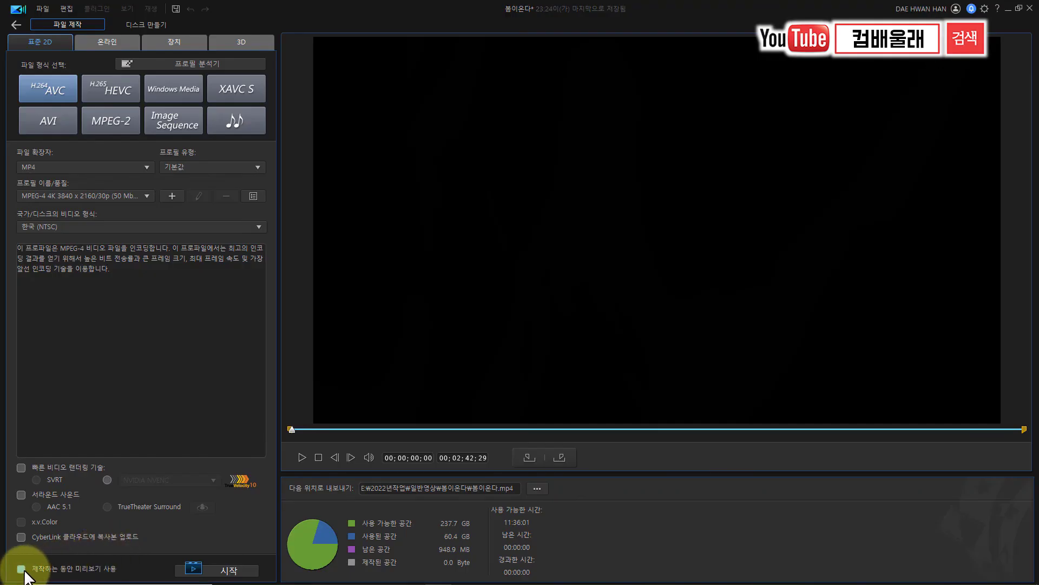
Render the 4K MP4, return to the editing page, and minimize PowerDirector
click(210, 573)
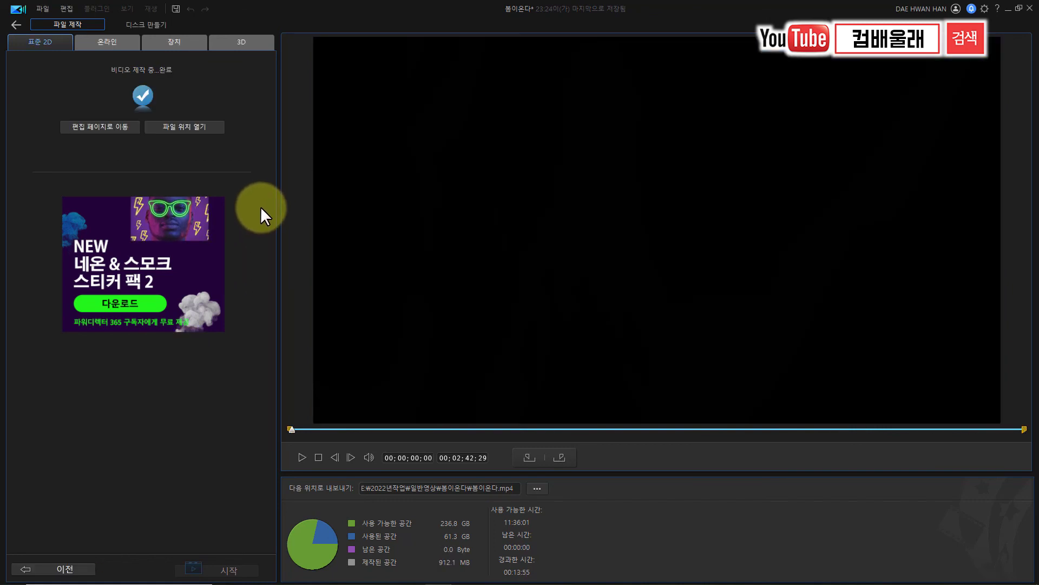
click(106, 130)
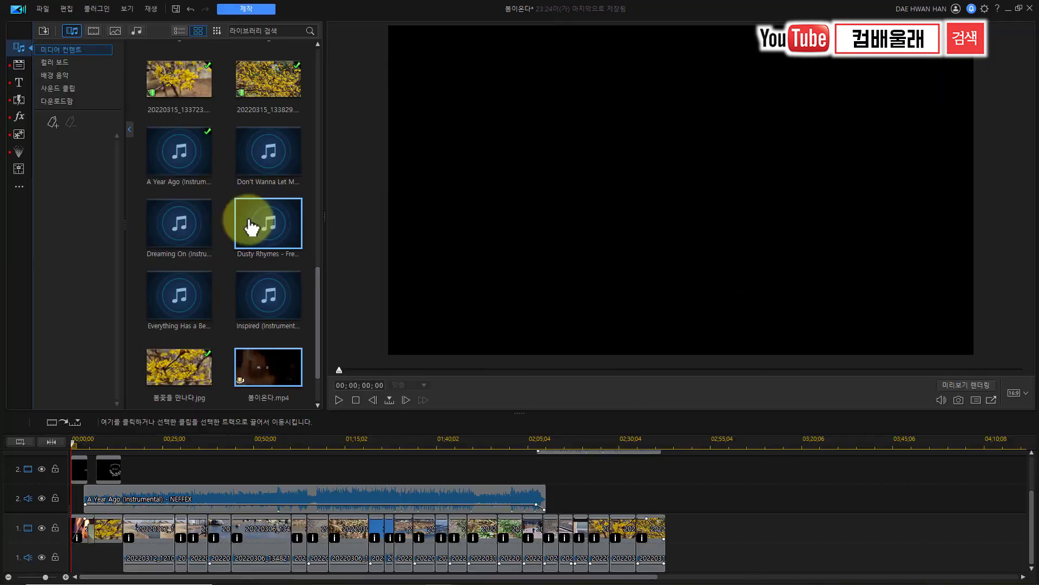
click(1007, 9)
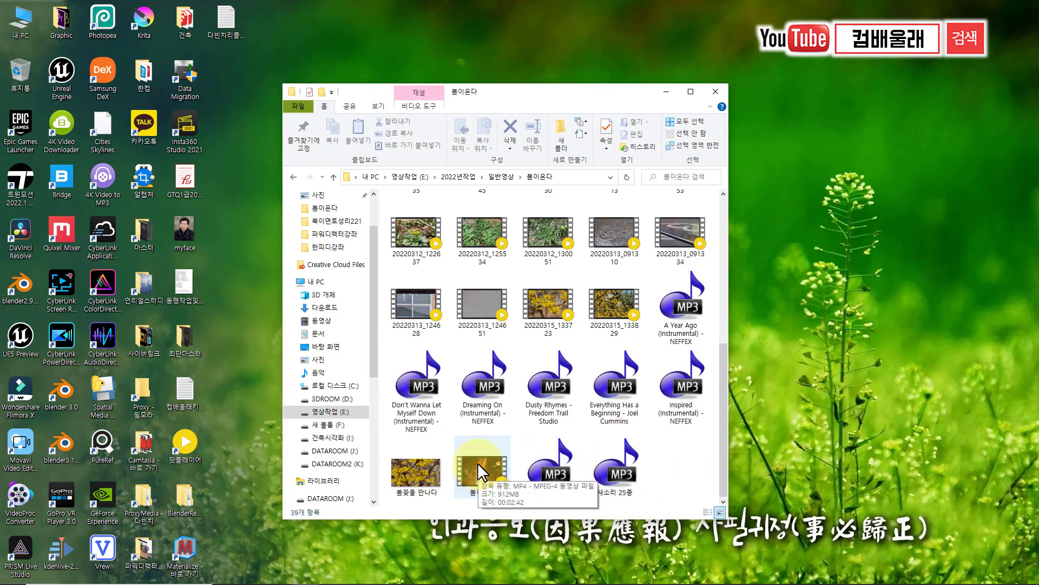
Check 봄이온다.mp4's detailed properties: 00:02:42, 3840×2160, 29.97 fps, 912 MB
right_click(477, 462)
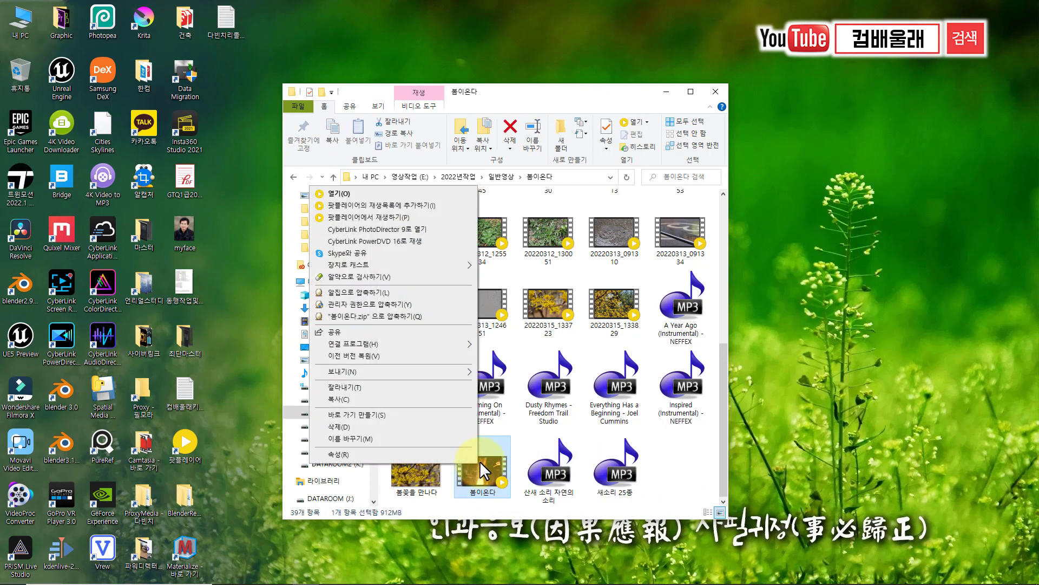
click(391, 453)
drag(638, 273, 747, 176)
click(662, 193)
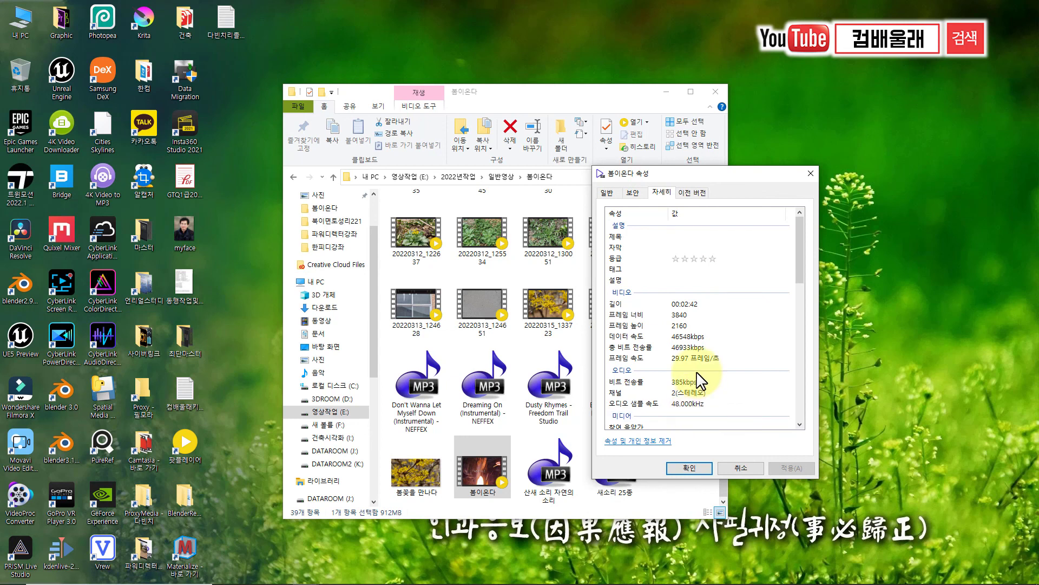
click(738, 468)
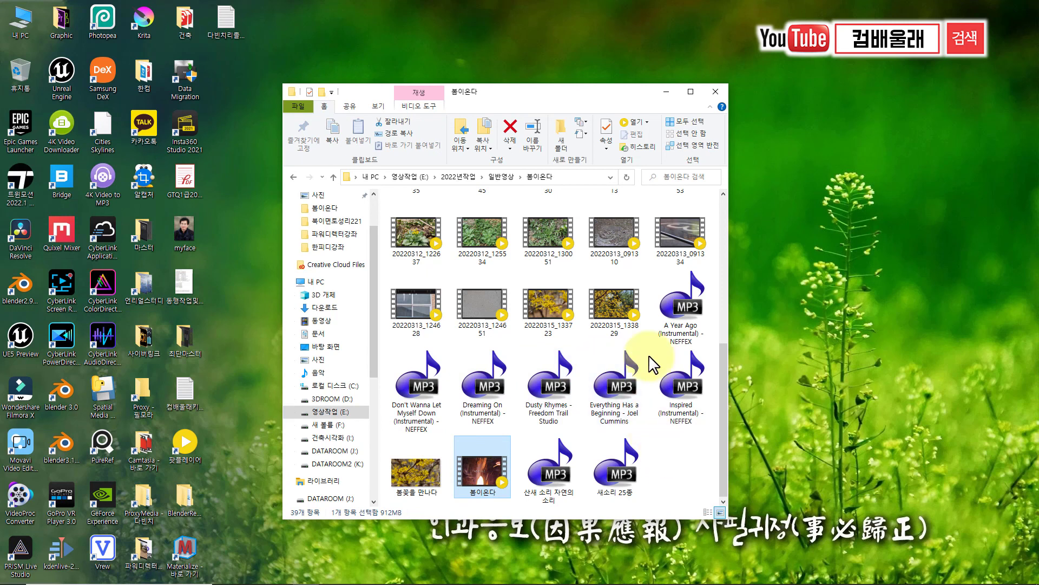
Reposition the Explorer window, scroll the 봄이온다 folder, and clear the file selection
mouse_move(516, 105)
mouse_down()
mouse_move(449, 84)
mouse_move(467, 91)
mouse_move(467, 80)
mouse_up()
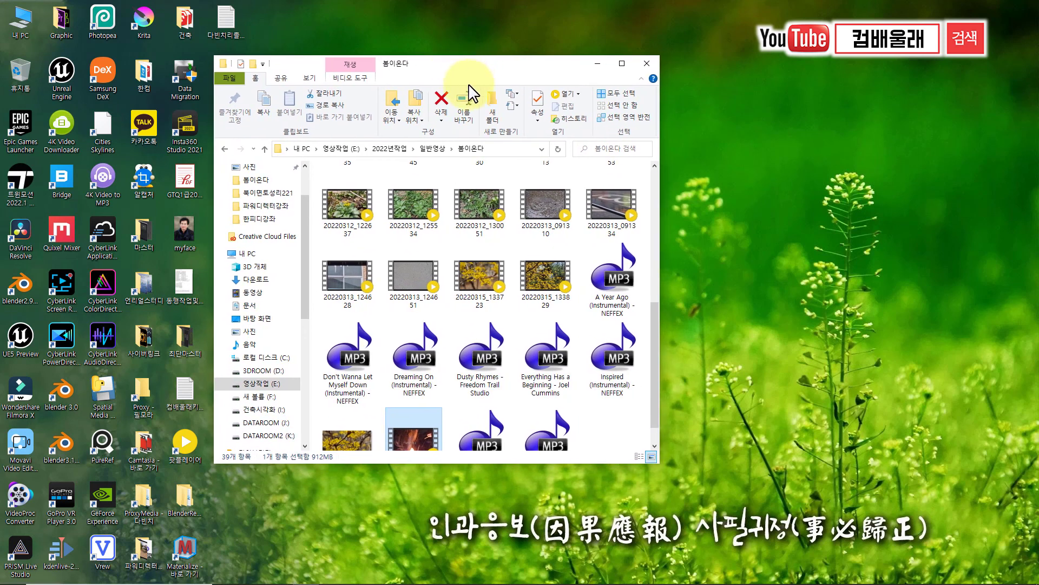
drag(502, 70, 491, 64)
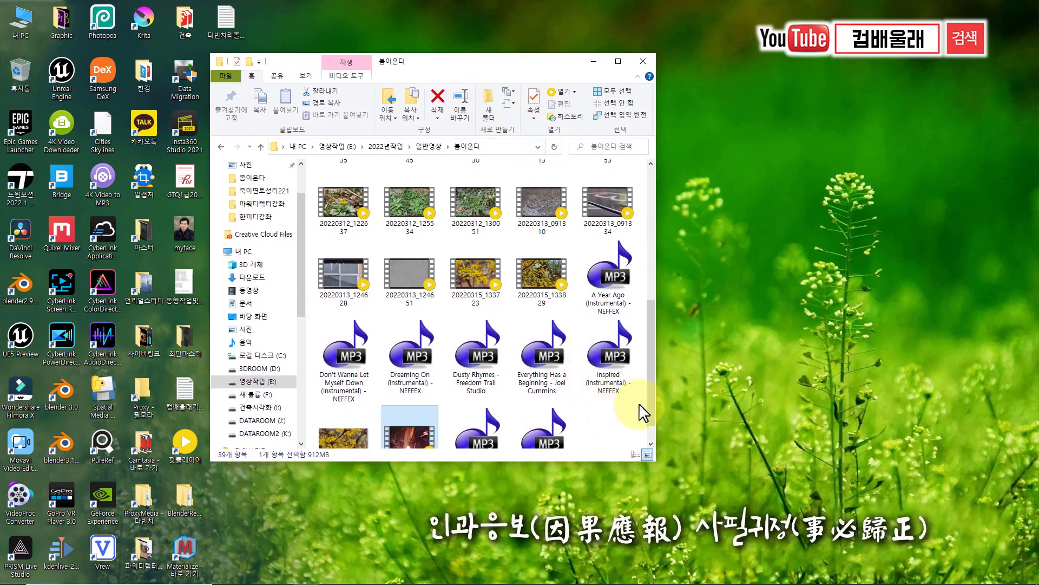
scroll(650, 411, down, 1)
click(619, 414)
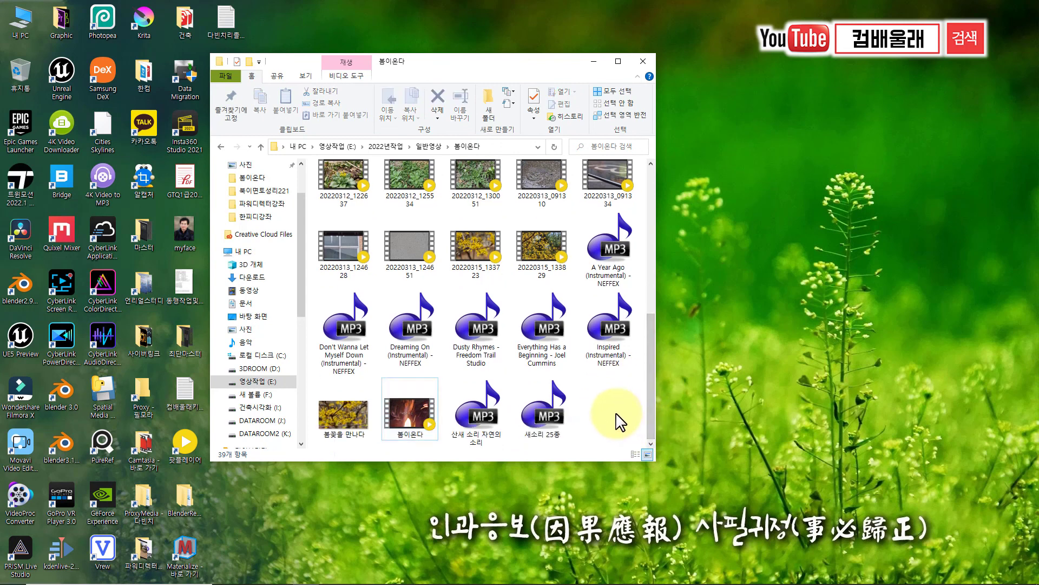